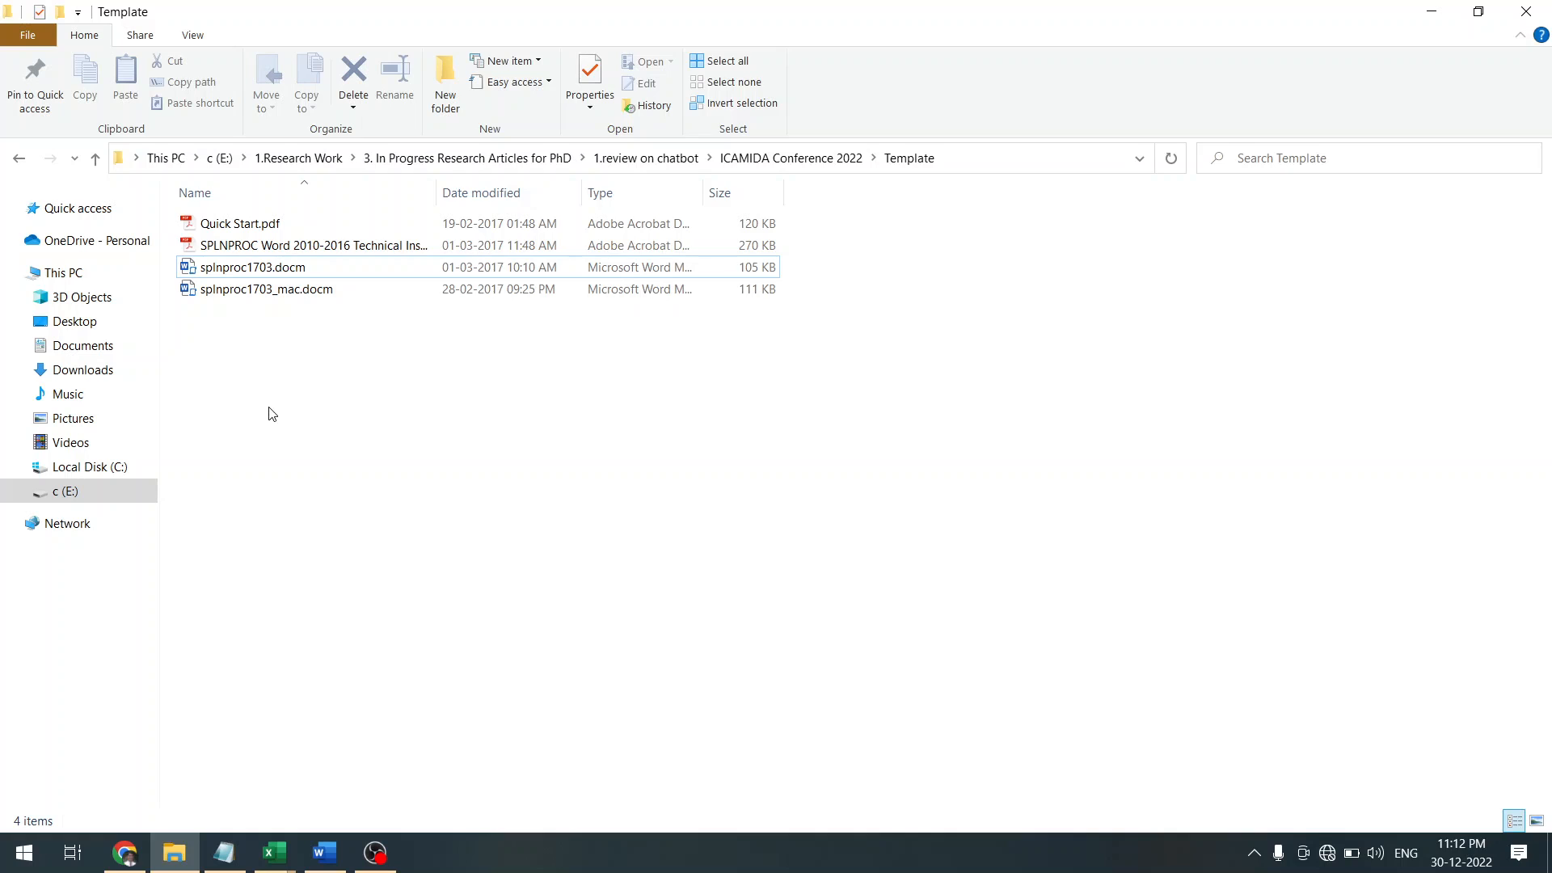
Open the Template folder from Template.zip and select splnproc1703.docm
{"action": "key", "text": "BackSpace"}
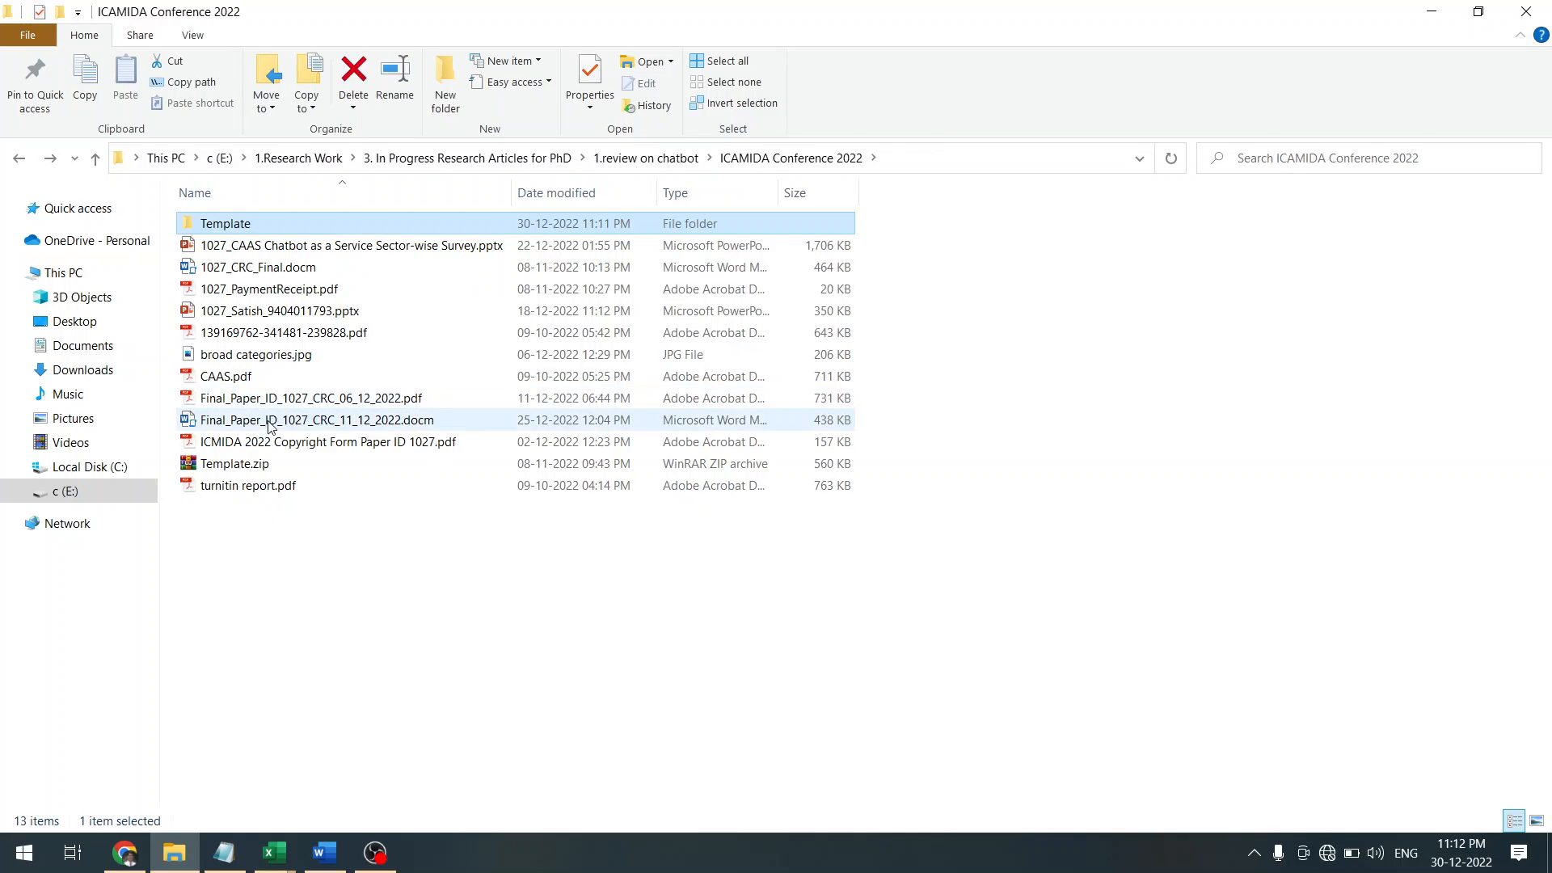
{"action": "left_click", "coordinate": [263, 468]}
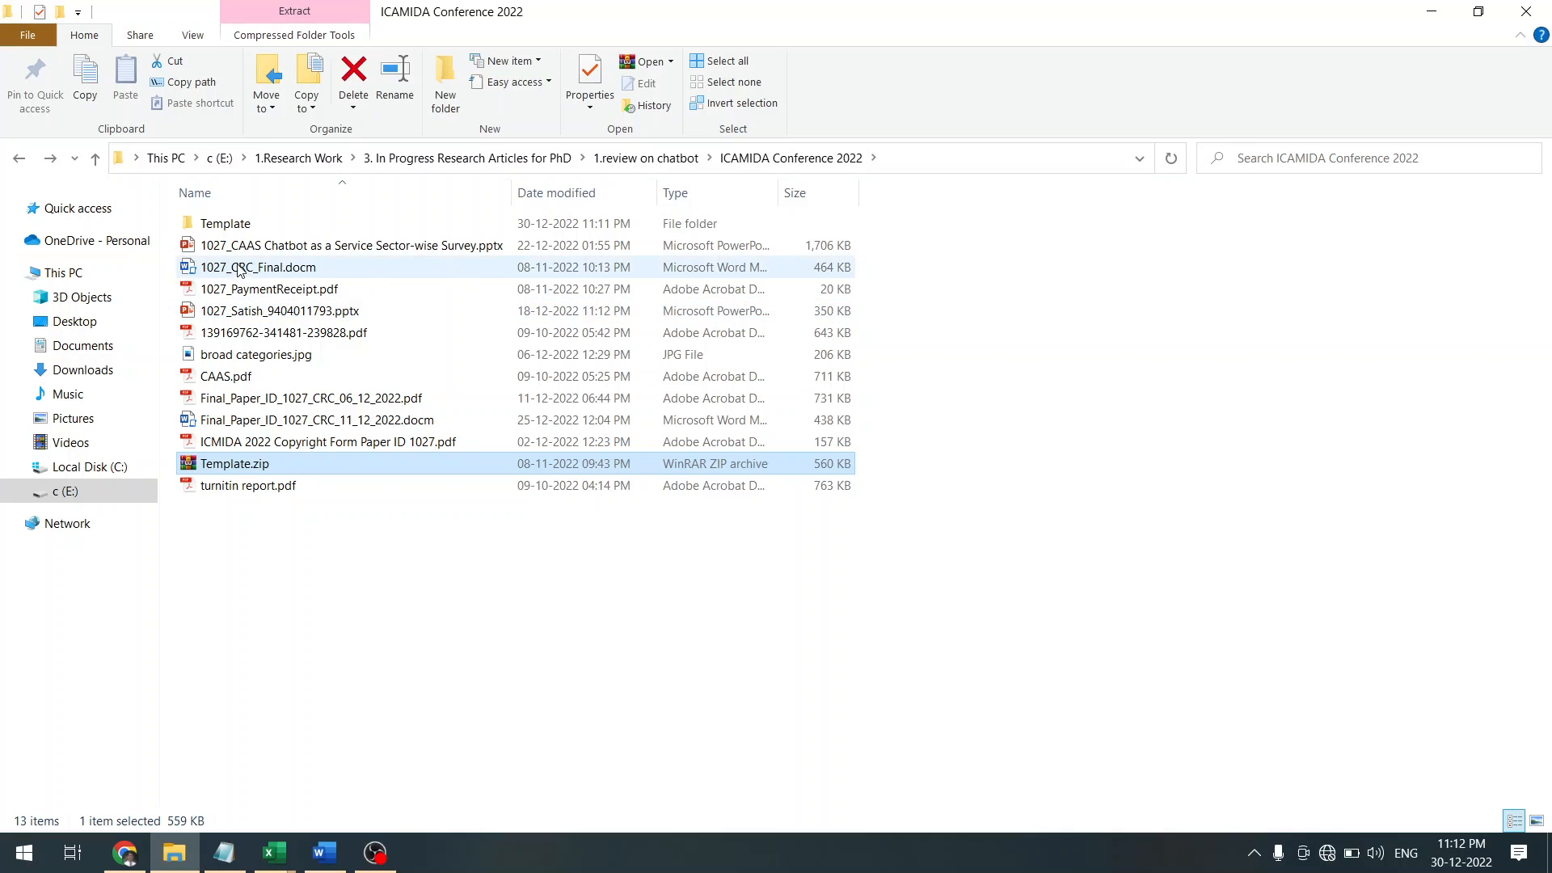
{"action": "double_click", "coordinate": [220, 225]}
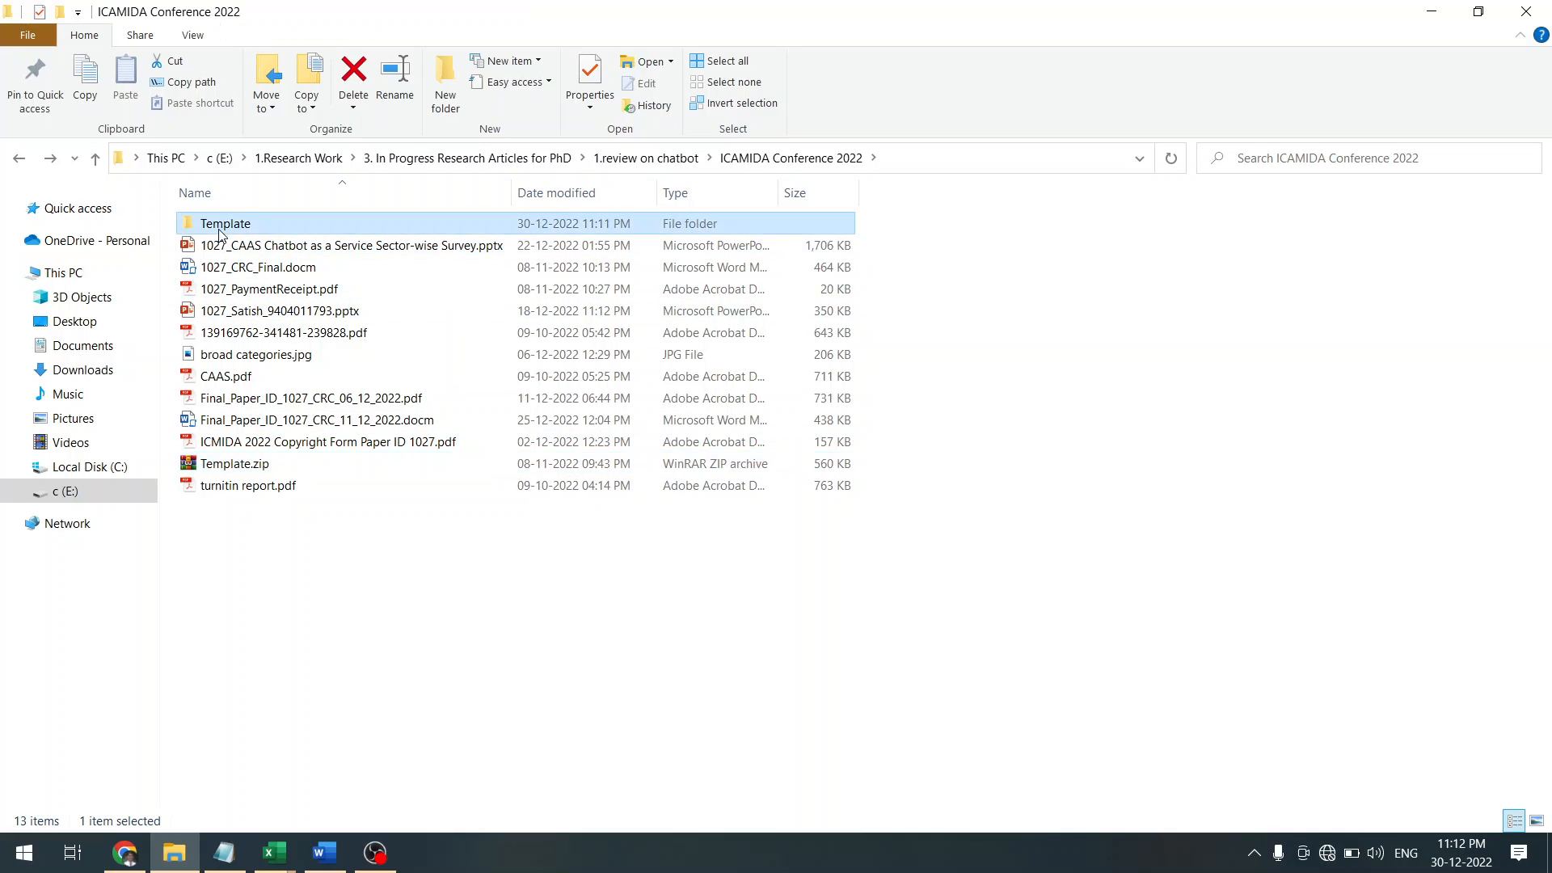
{"action": "key", "text": "Down"}
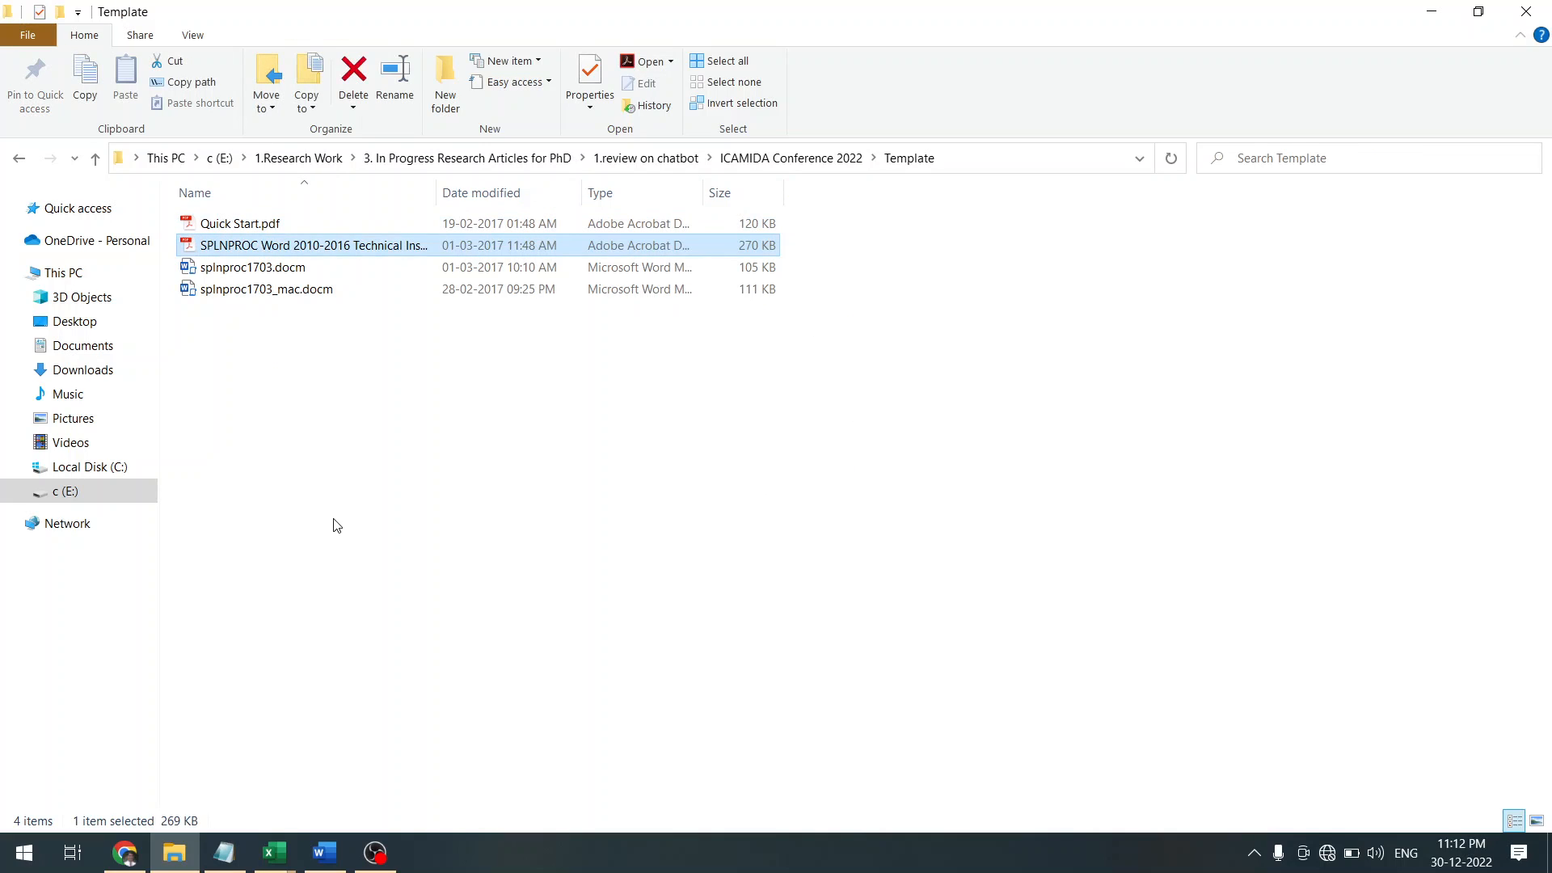
{"action": "key", "text": "Down"}
{"action": "key", "text": "Down"}
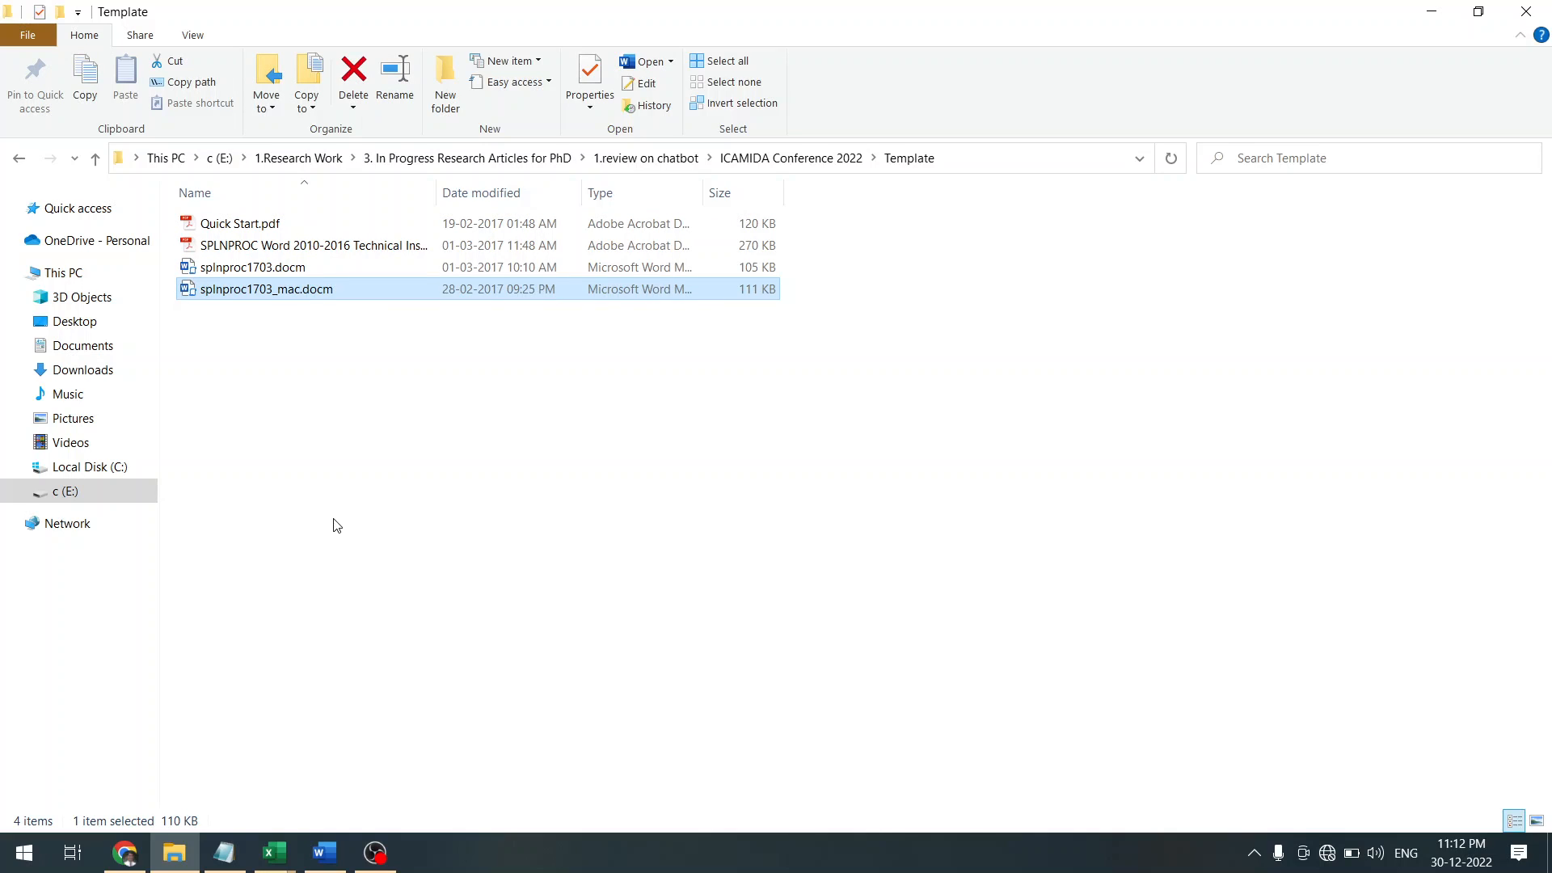
{"action": "key", "text": "Up"}
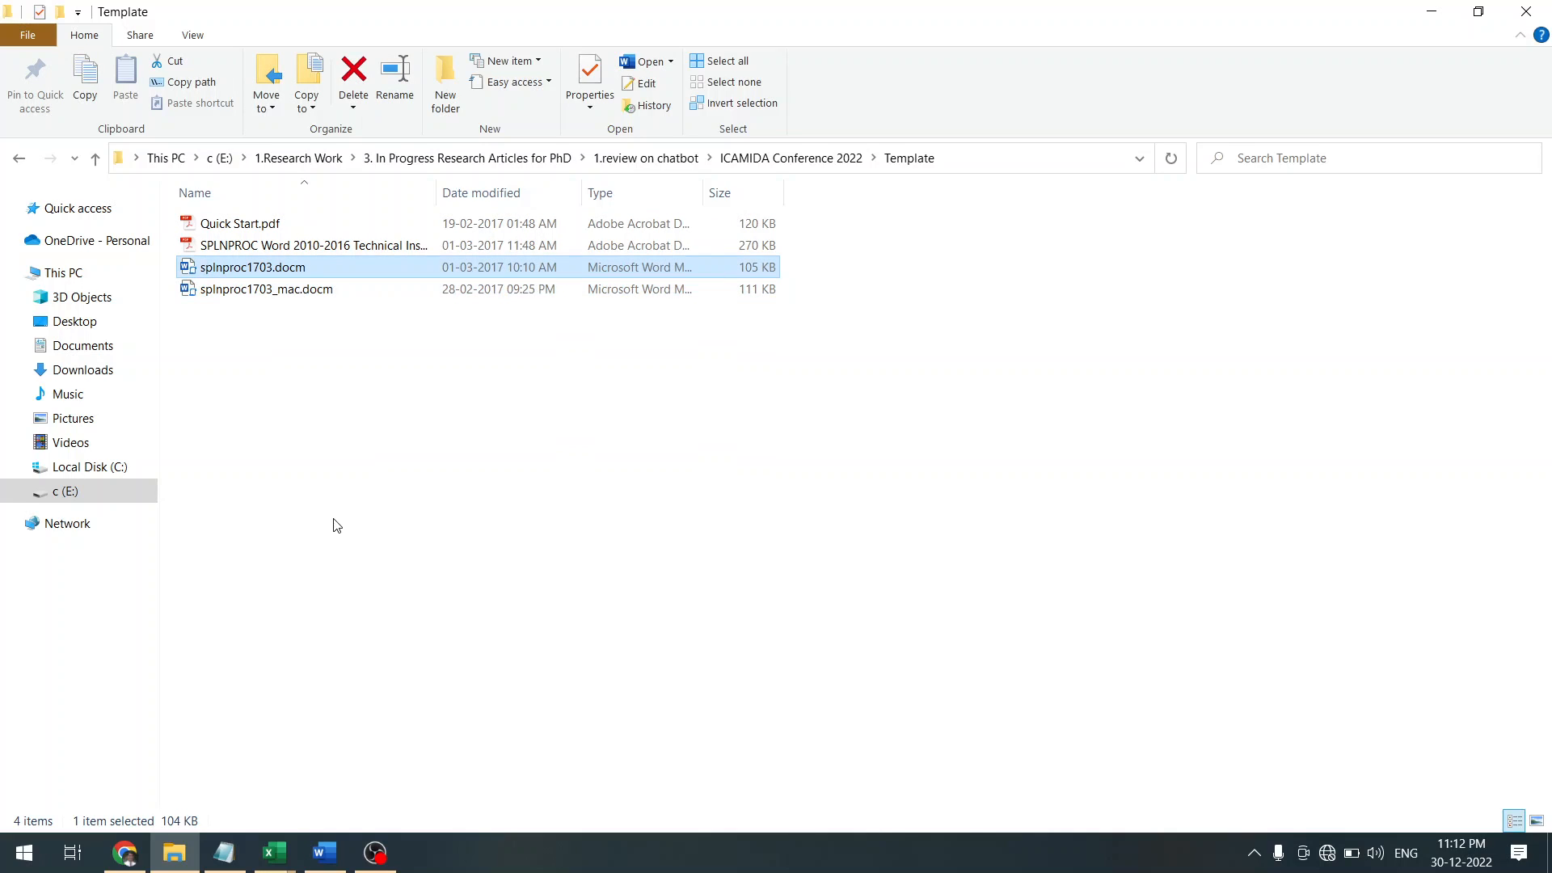
Unblock splnproc1703.docm in its Properties and apply the change
{"action": "right_click", "coordinate": [268, 270]}
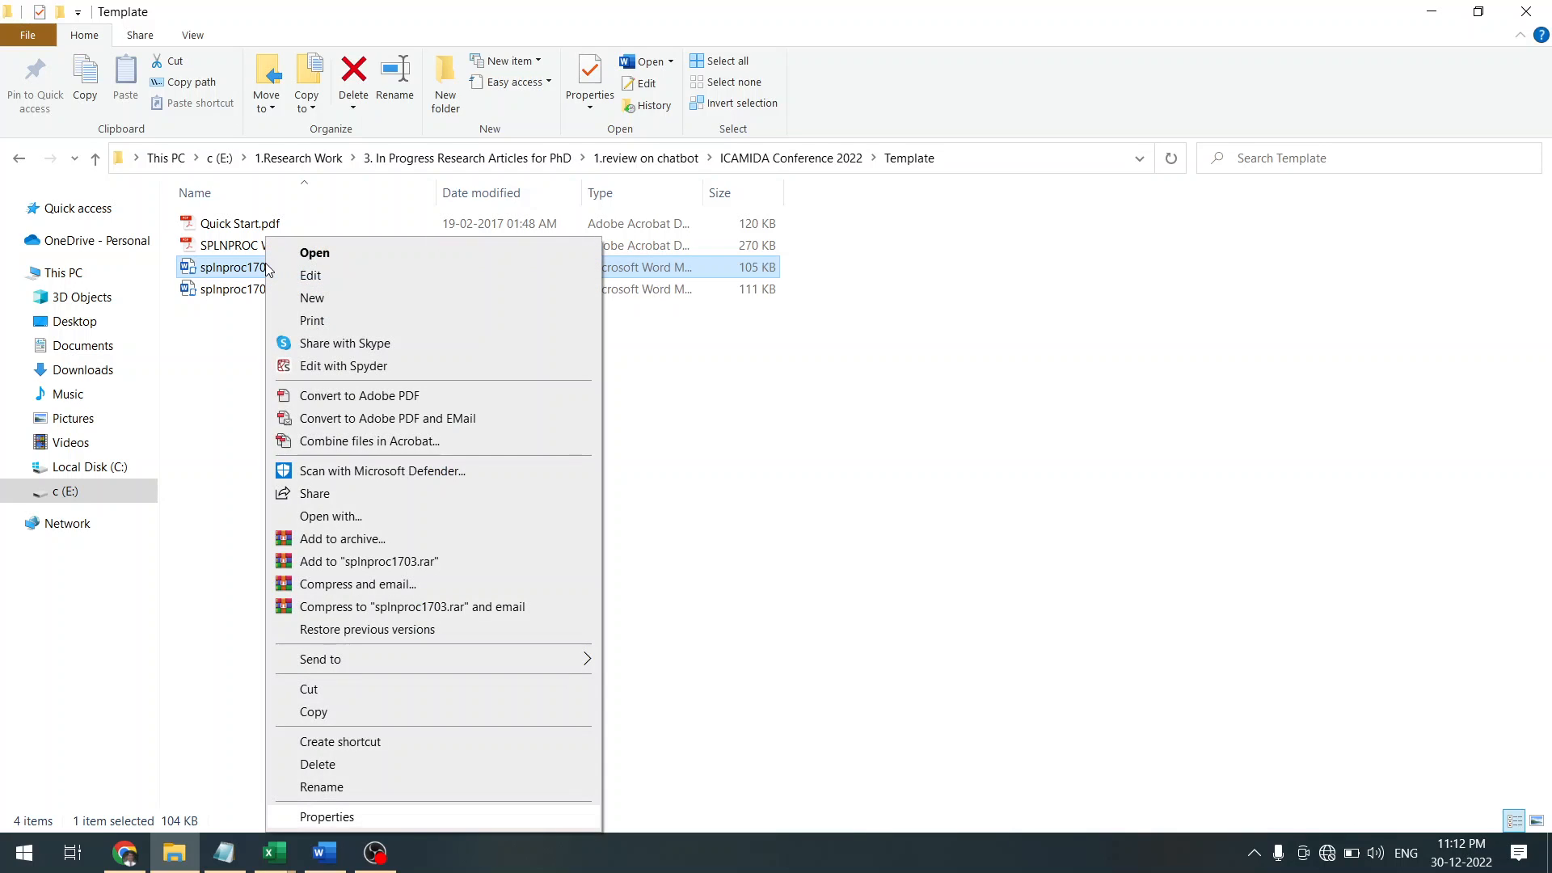
{"action": "left_click", "coordinate": [349, 818]}
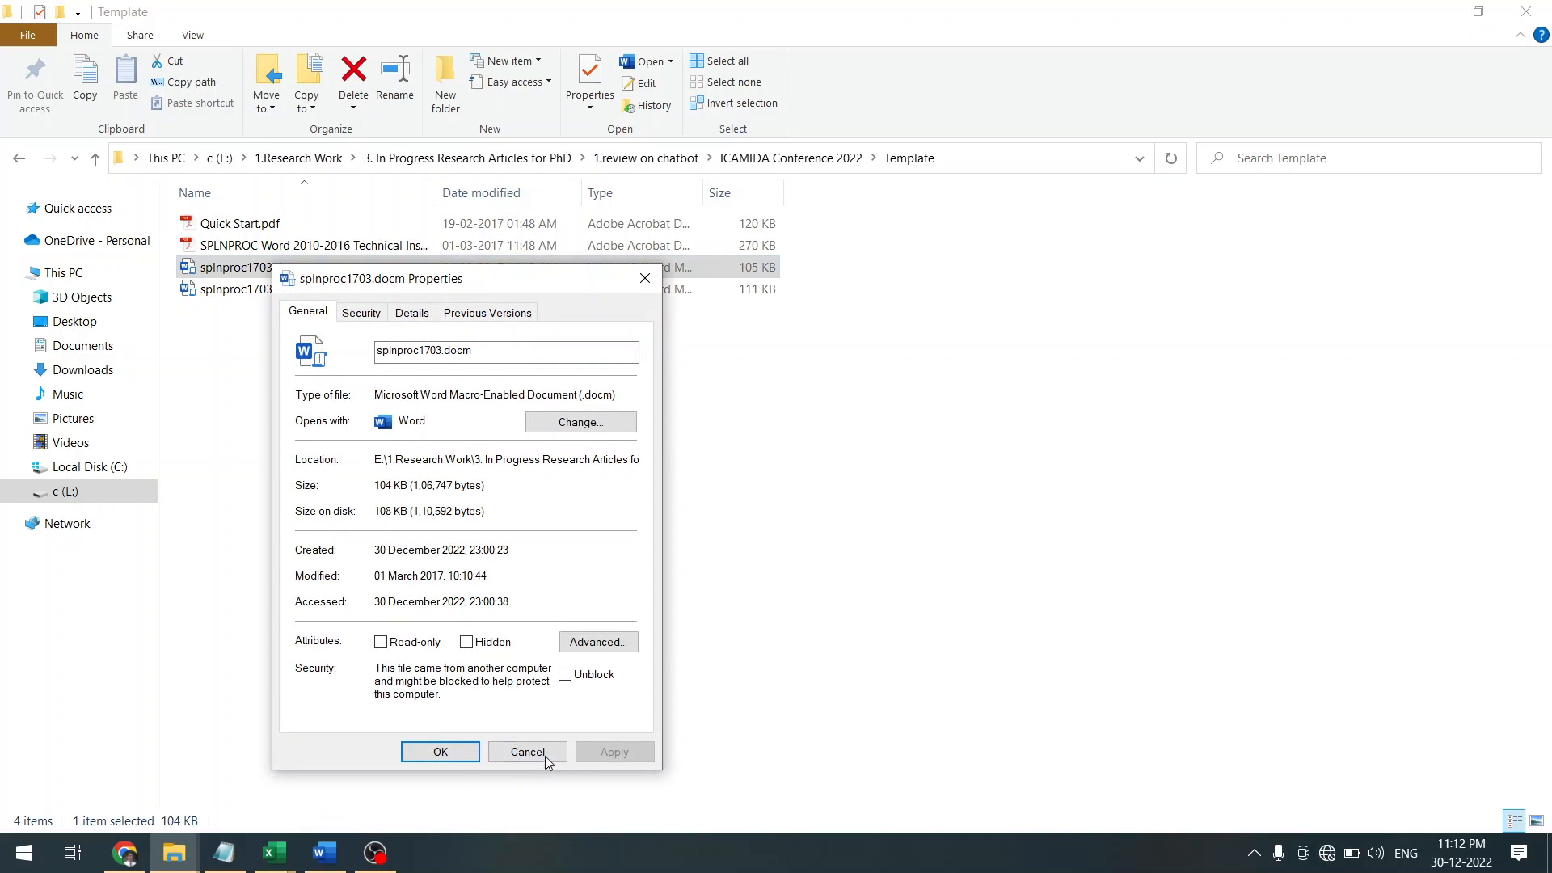
{"action": "left_click", "coordinate": [571, 687]}
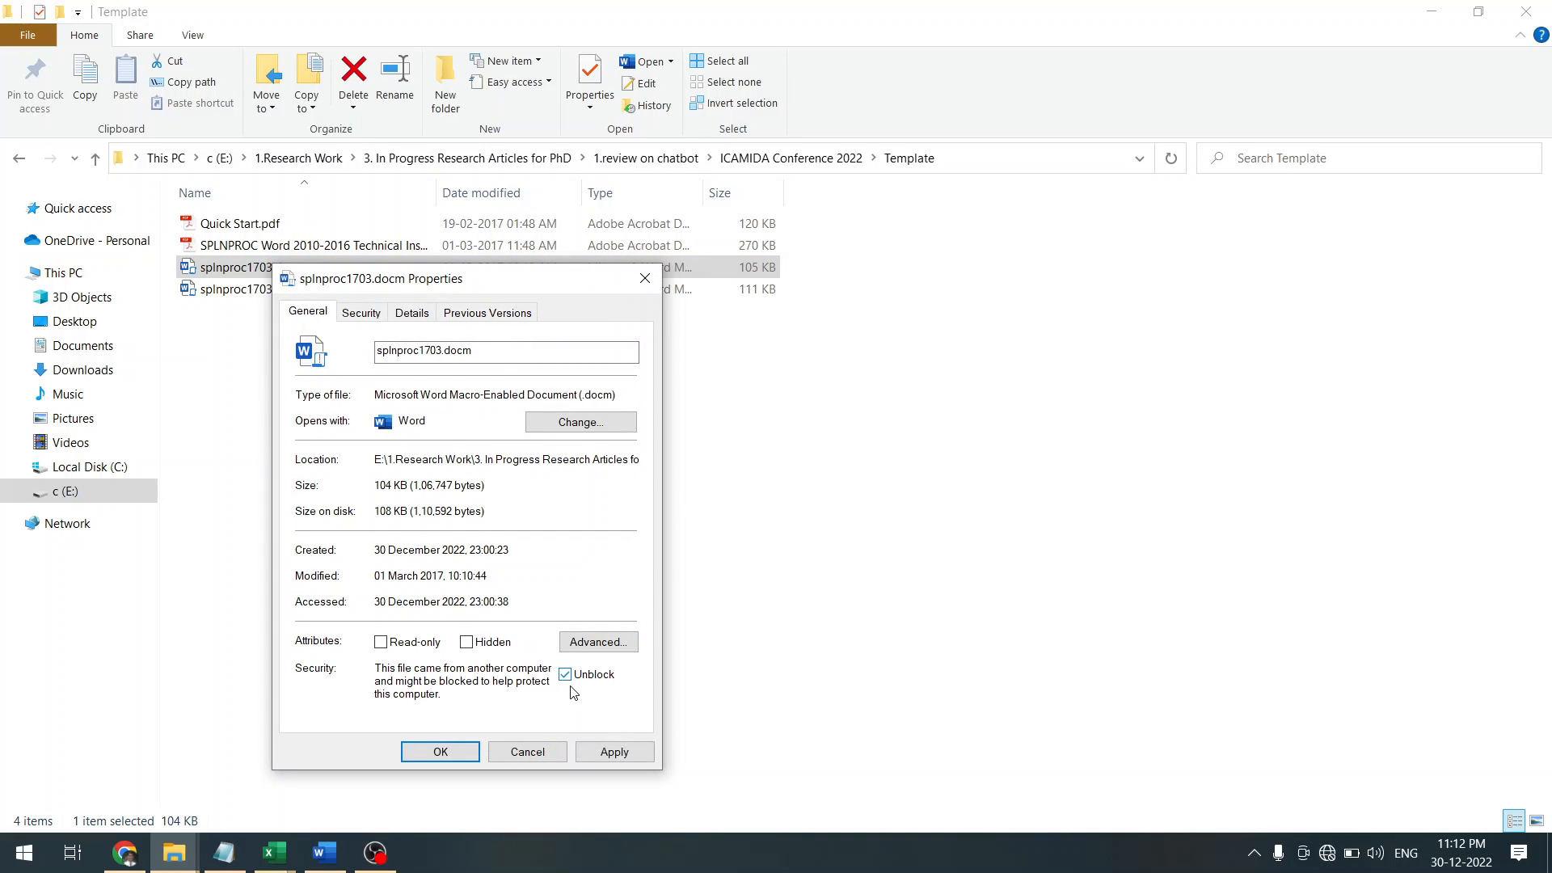
{"action": "left_click", "coordinate": [618, 756]}
{"action": "left_click", "coordinate": [443, 754]}
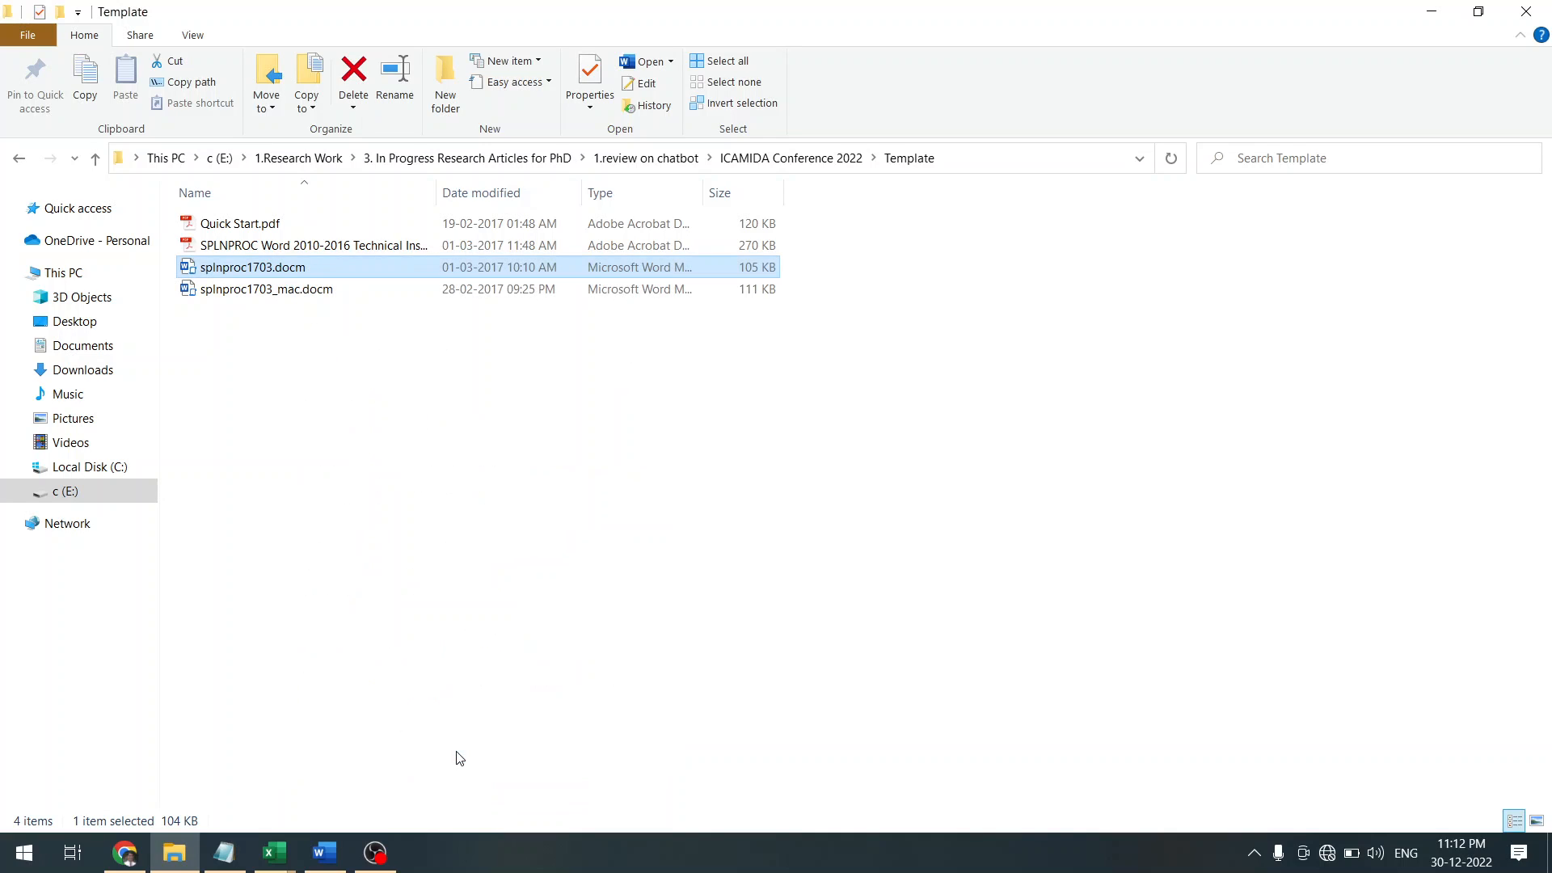
Open splnproc1703.docm in Word with macros enabled and the Navigation pane closed
{"action": "double_click", "coordinate": [256, 270]}
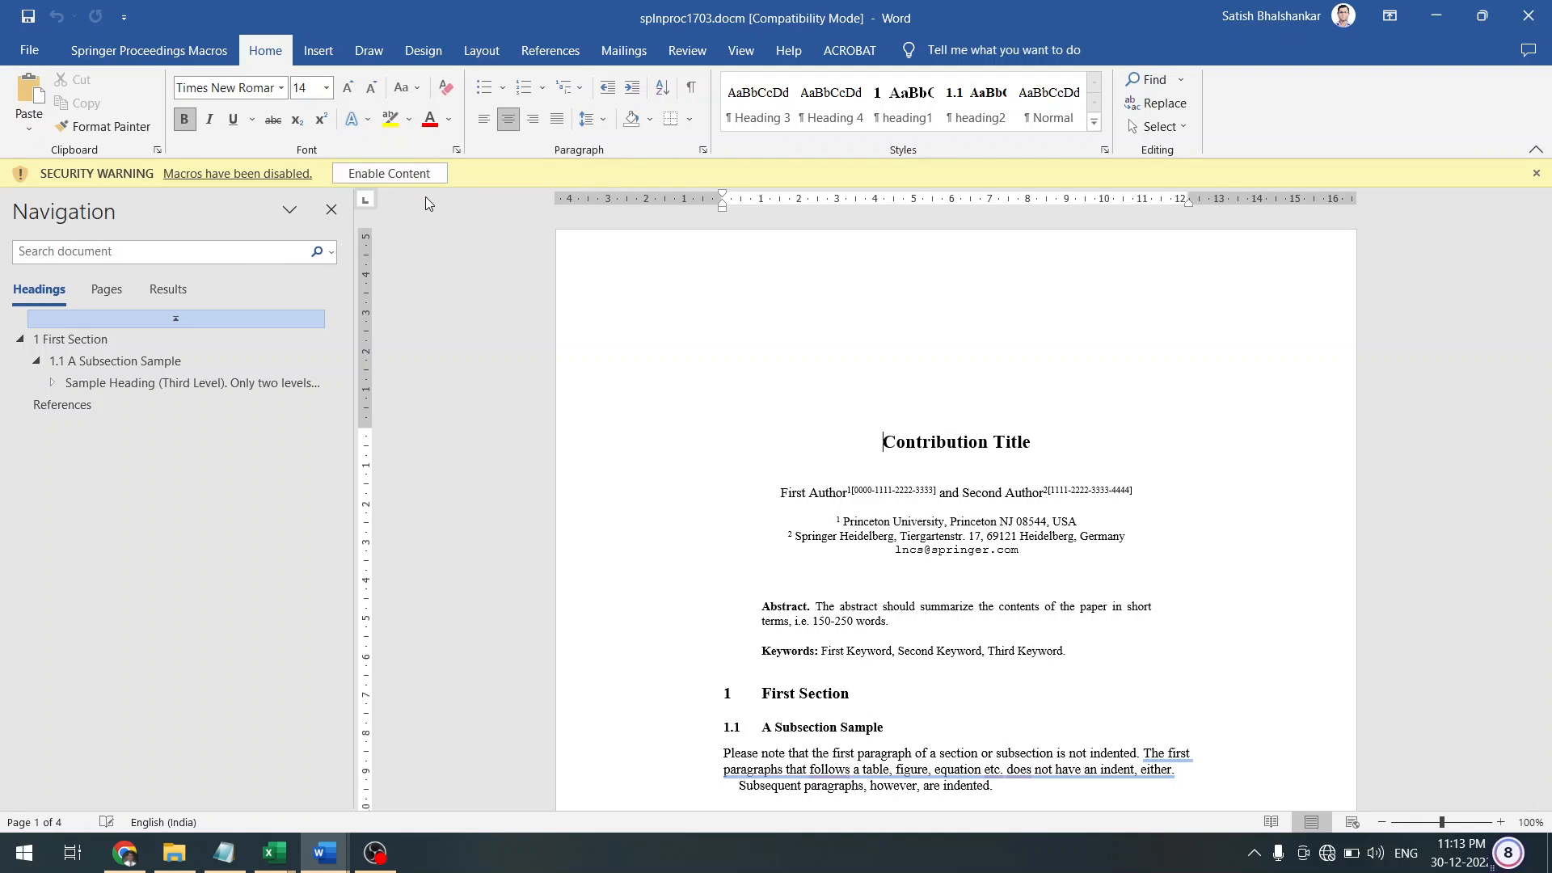
{"action": "left_click", "coordinate": [412, 175]}
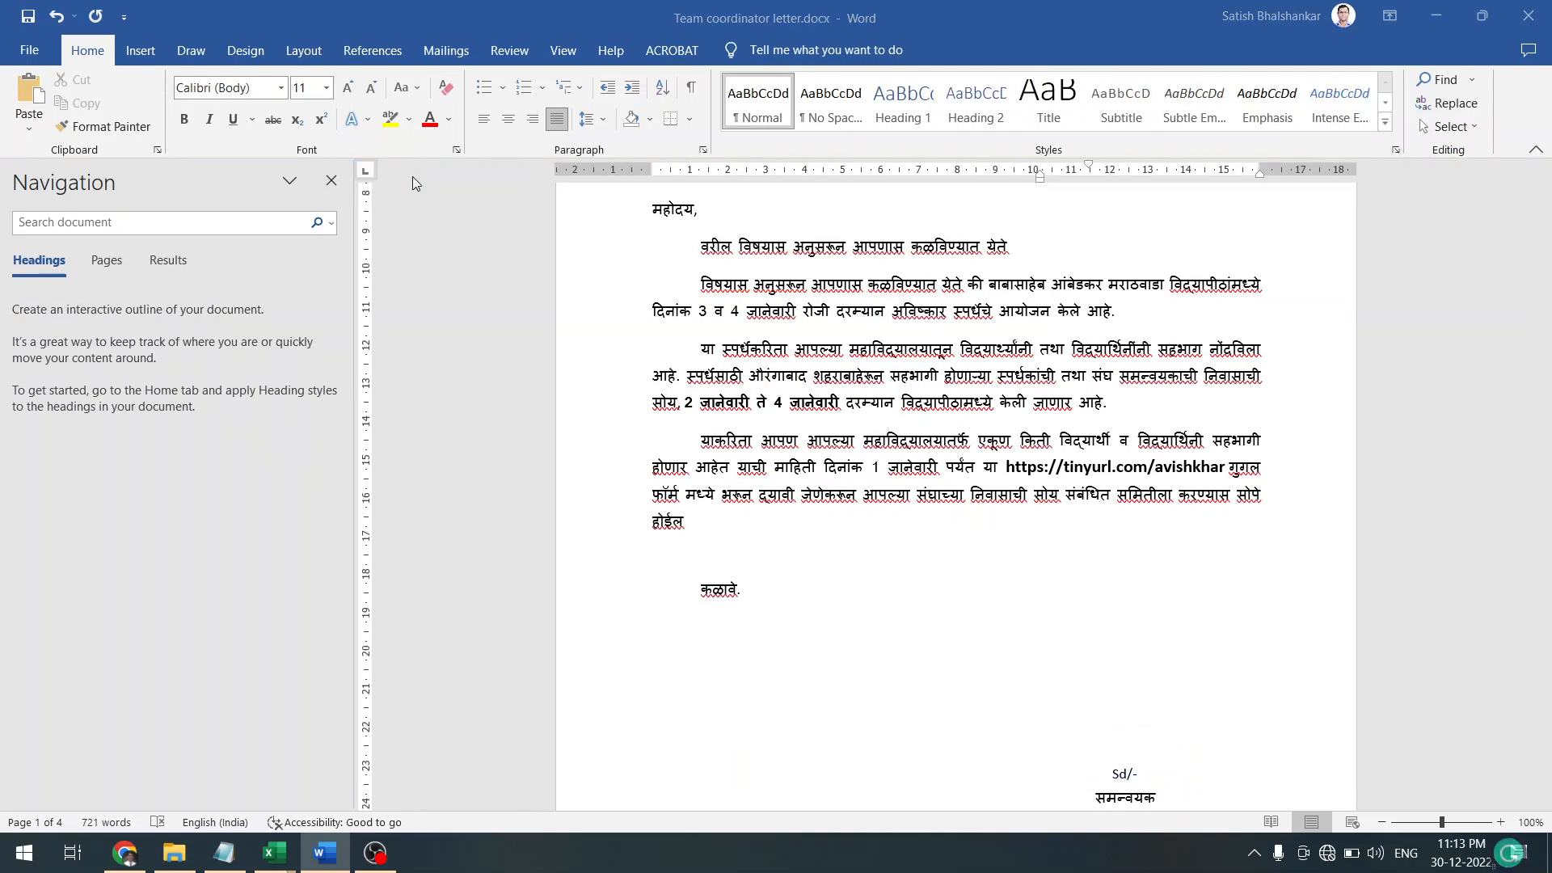
{"action": "left_click", "coordinate": [331, 180]}
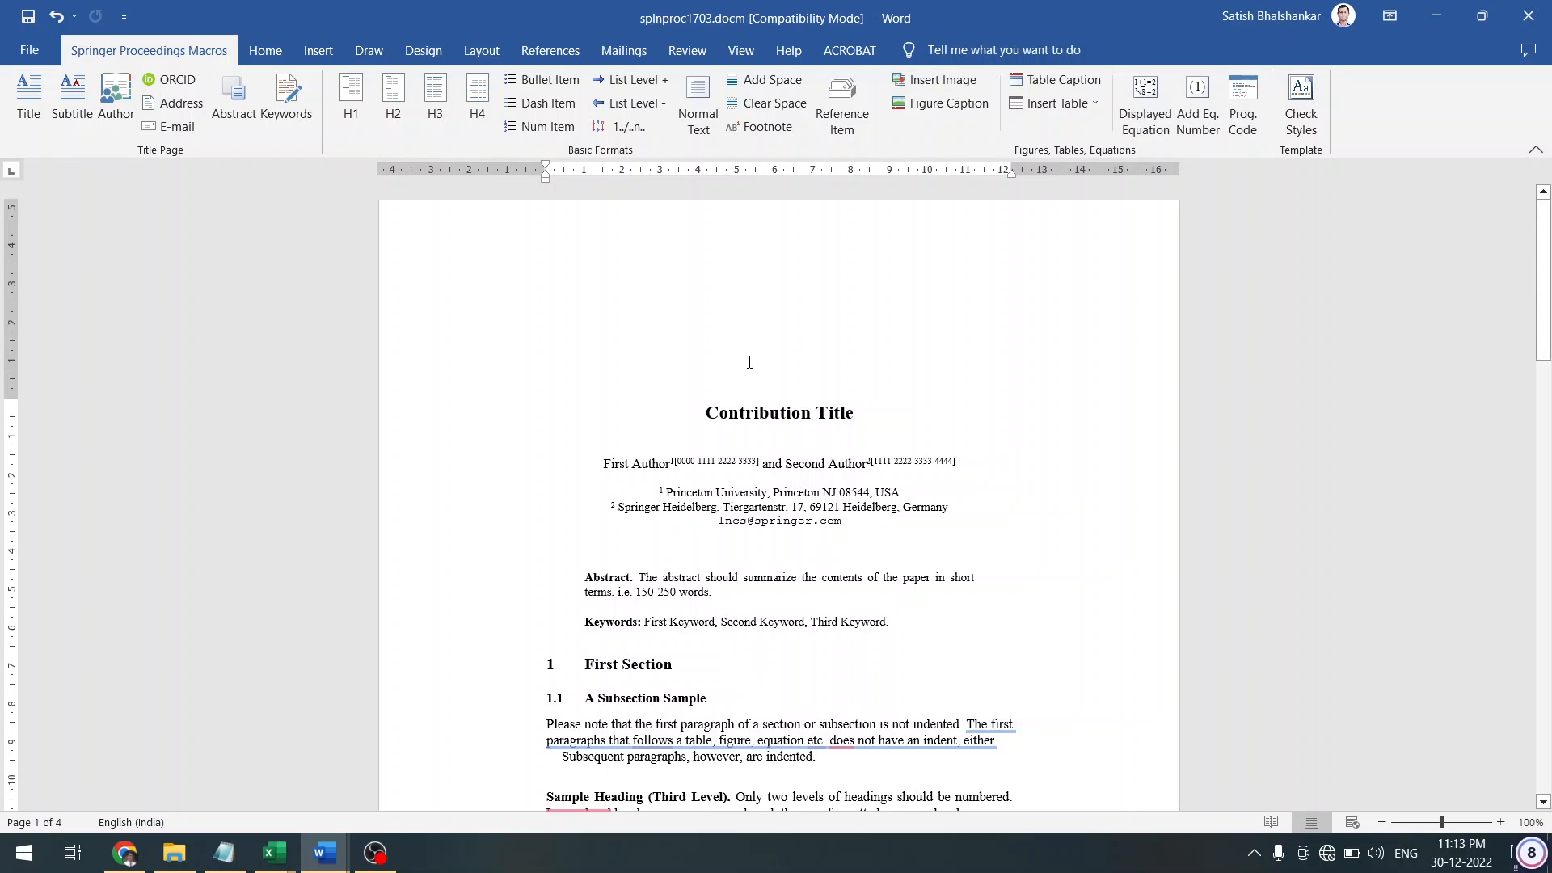
Select the Contribution Title and try a new font, then undo back to Cambria
{"action": "key", "text": "shift+Down"}
{"action": "key", "text": "shift+Left"}
{"action": "key", "text": "shift+Left"}
{"action": "key", "text": "shift+Left"}
{"action": "key", "text": "shift+Left"}
{"action": "key", "text": "shift+Left"}
{"action": "key", "text": "shift+Left"}
{"action": "key", "text": "shift+Left"}
{"action": "key", "text": "shift+Left"}
{"action": "key", "text": "shift+Left"}
{"action": "key", "text": "shift+Left"}
{"action": "key", "text": "shift+Left"}
{"action": "key", "text": "shift+Left"}
{"action": "key", "text": "shift+Left"}
{"action": "key", "text": "shift+Left"}
{"action": "key", "text": "shift+Left"}
{"action": "key", "text": "shift+Left"}
{"action": "key", "text": "shift+Left"}
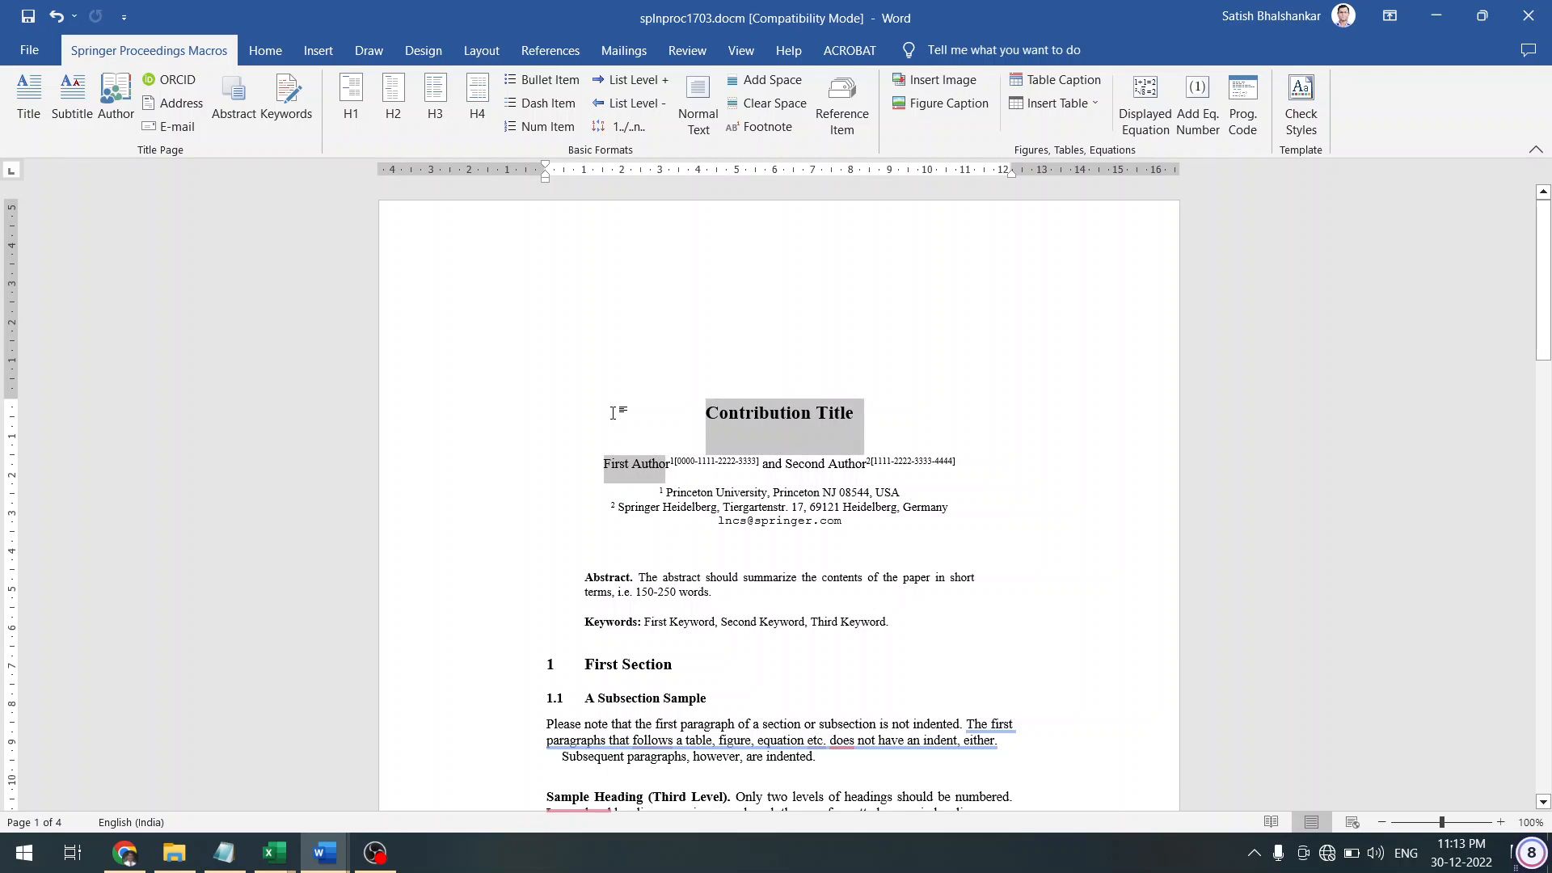
{"action": "key", "text": "shift+Left"}
{"action": "key", "text": "shift+Left"}
{"action": "key", "text": "shift+Left"}
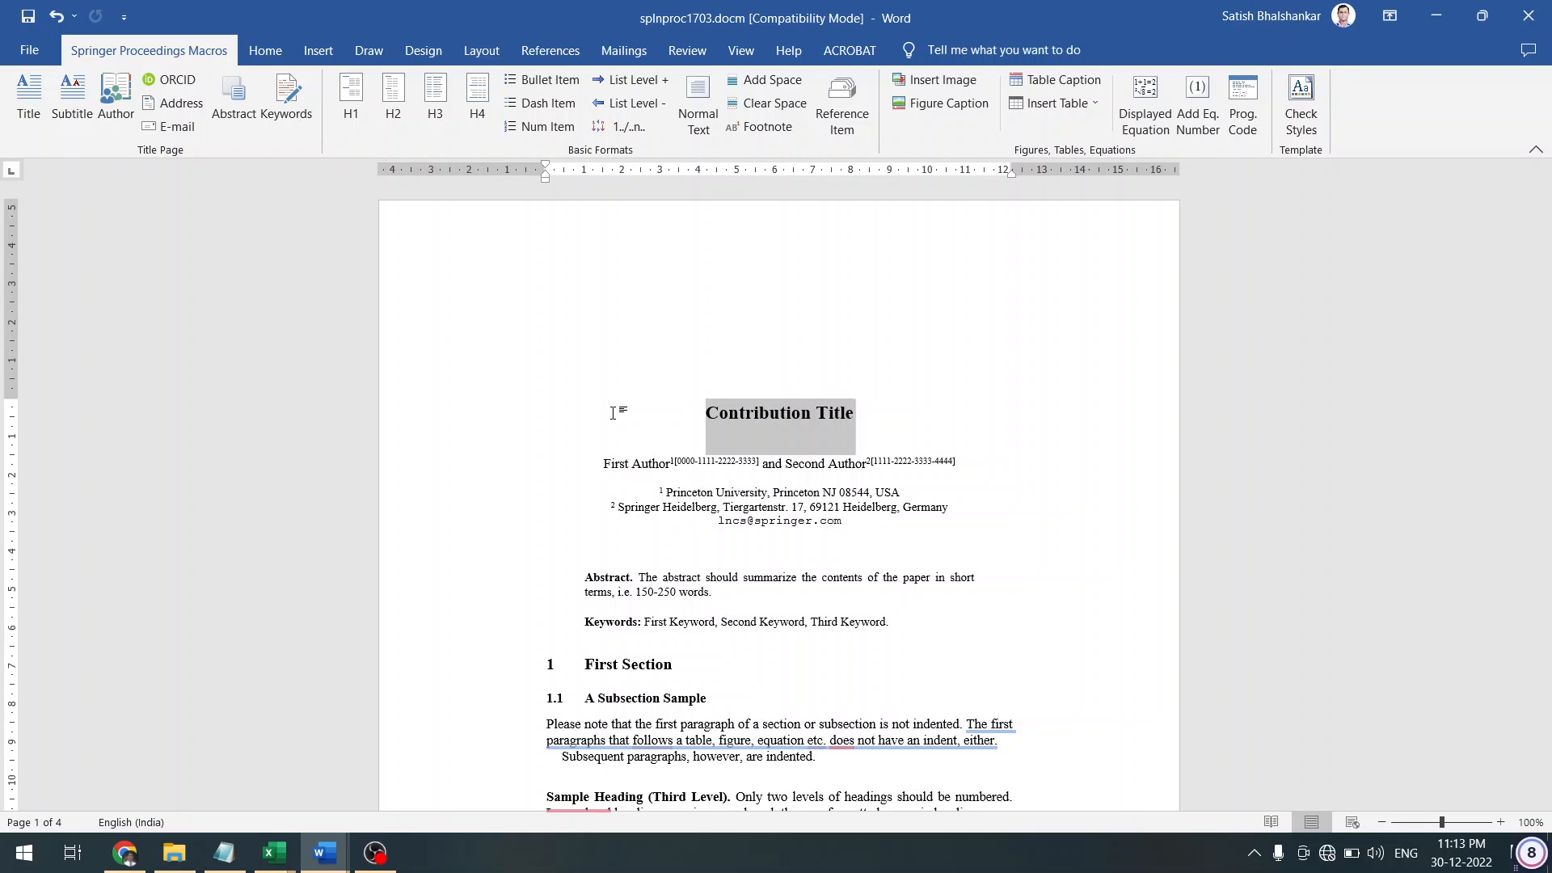
{"action": "key", "text": "shift+Right"}
{"action": "key", "text": "shift+Right"}
{"action": "key", "text": "shift+Left"}
{"action": "left_click", "coordinate": [260, 54]}
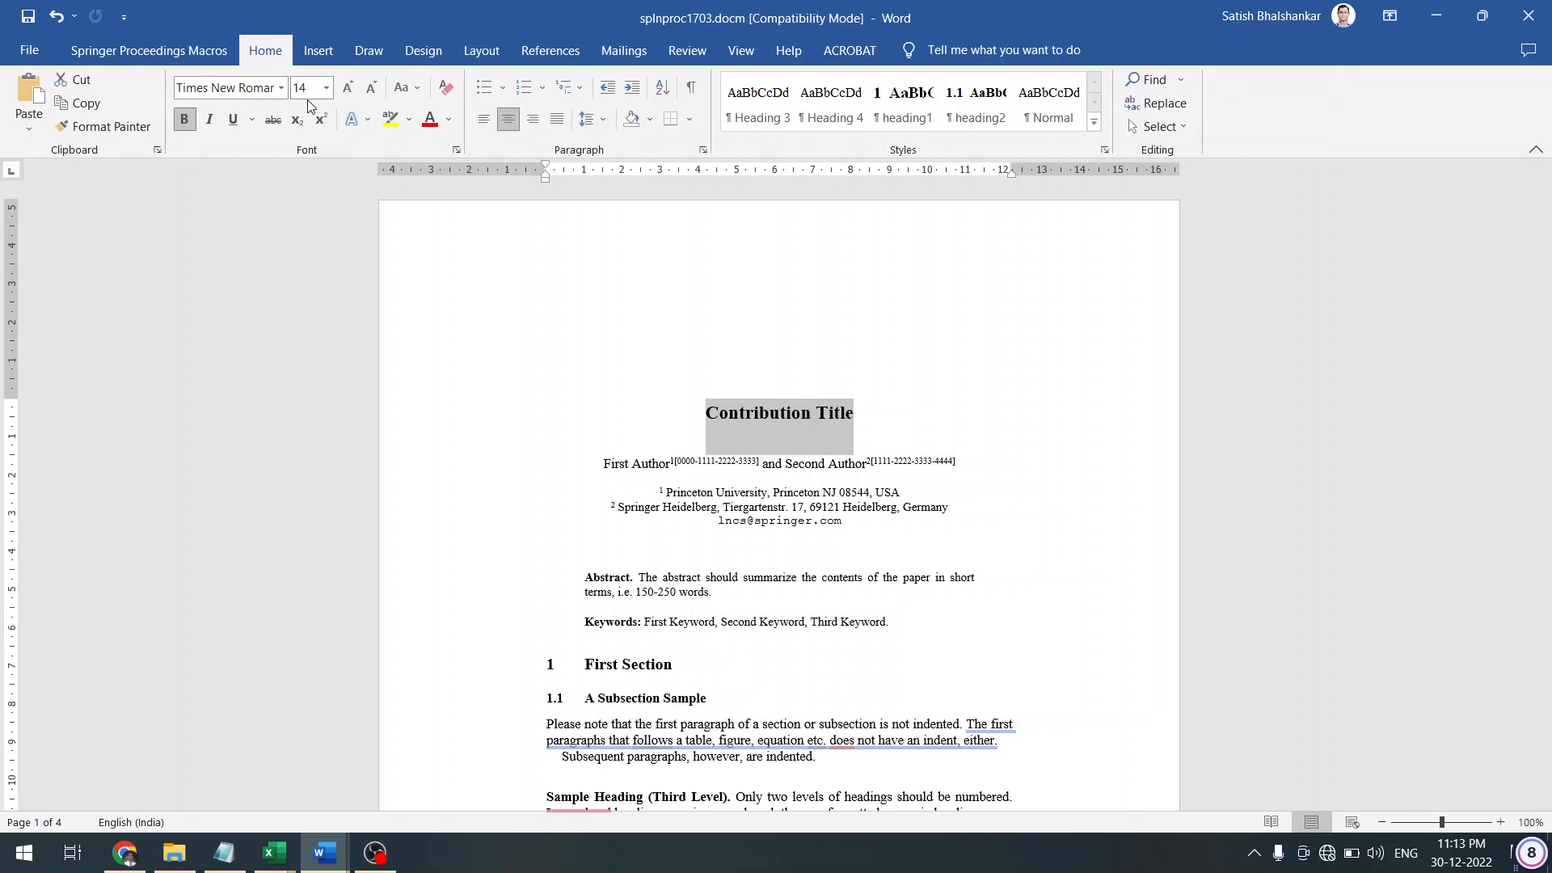
{"action": "left_click", "coordinate": [212, 82]}
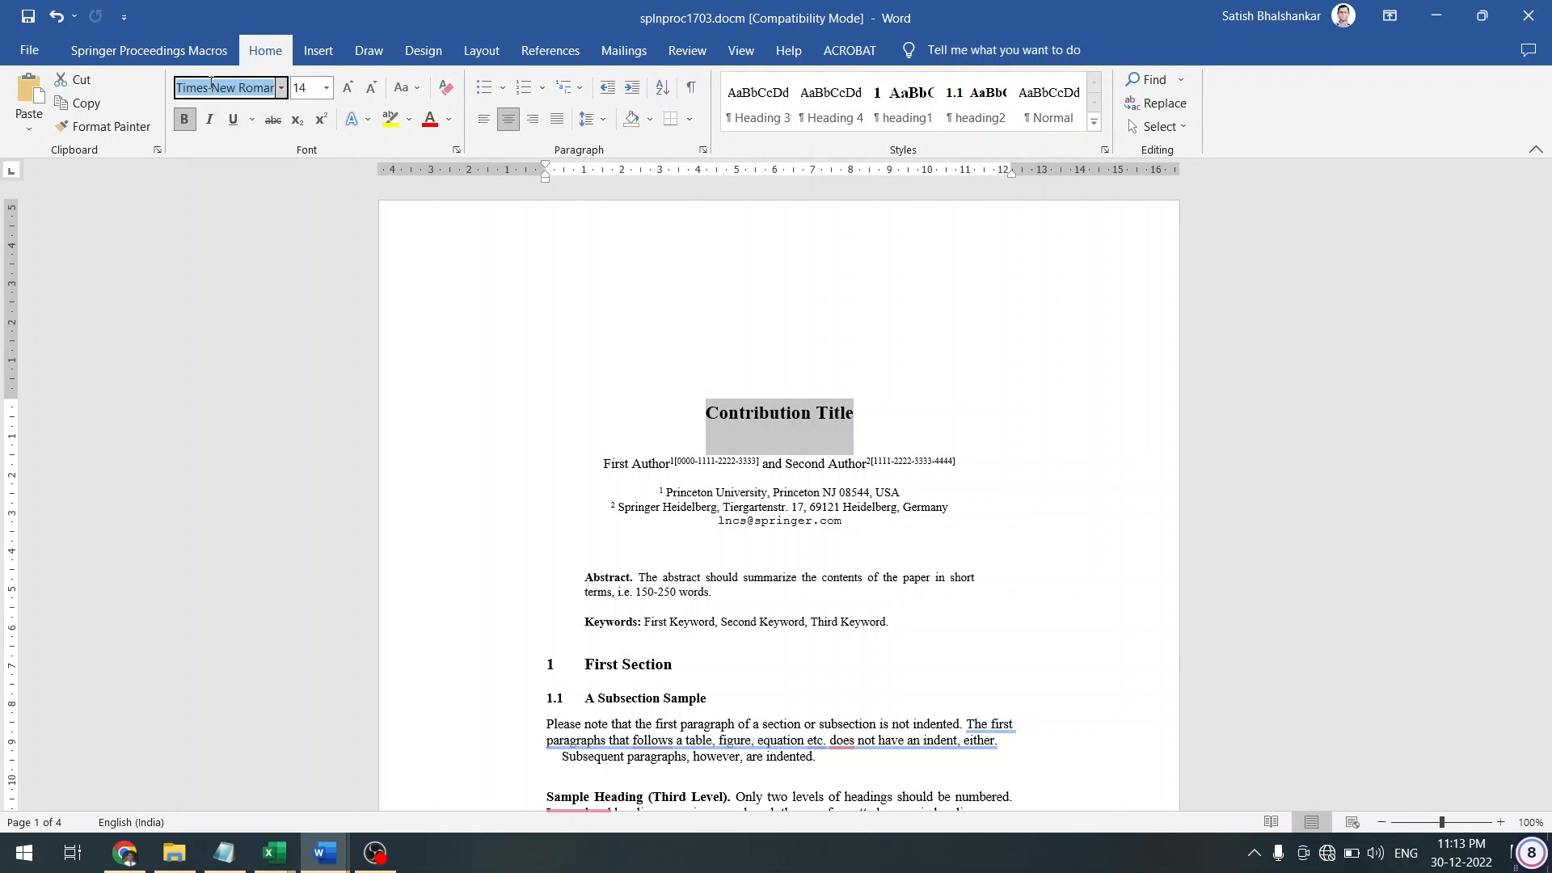
{"action": "key", "text": "BackSpace"}
{"action": "type", "text": "To"}
{"action": "key", "text": "BackSpace"}
{"action": "key", "text": "BackSpace"}
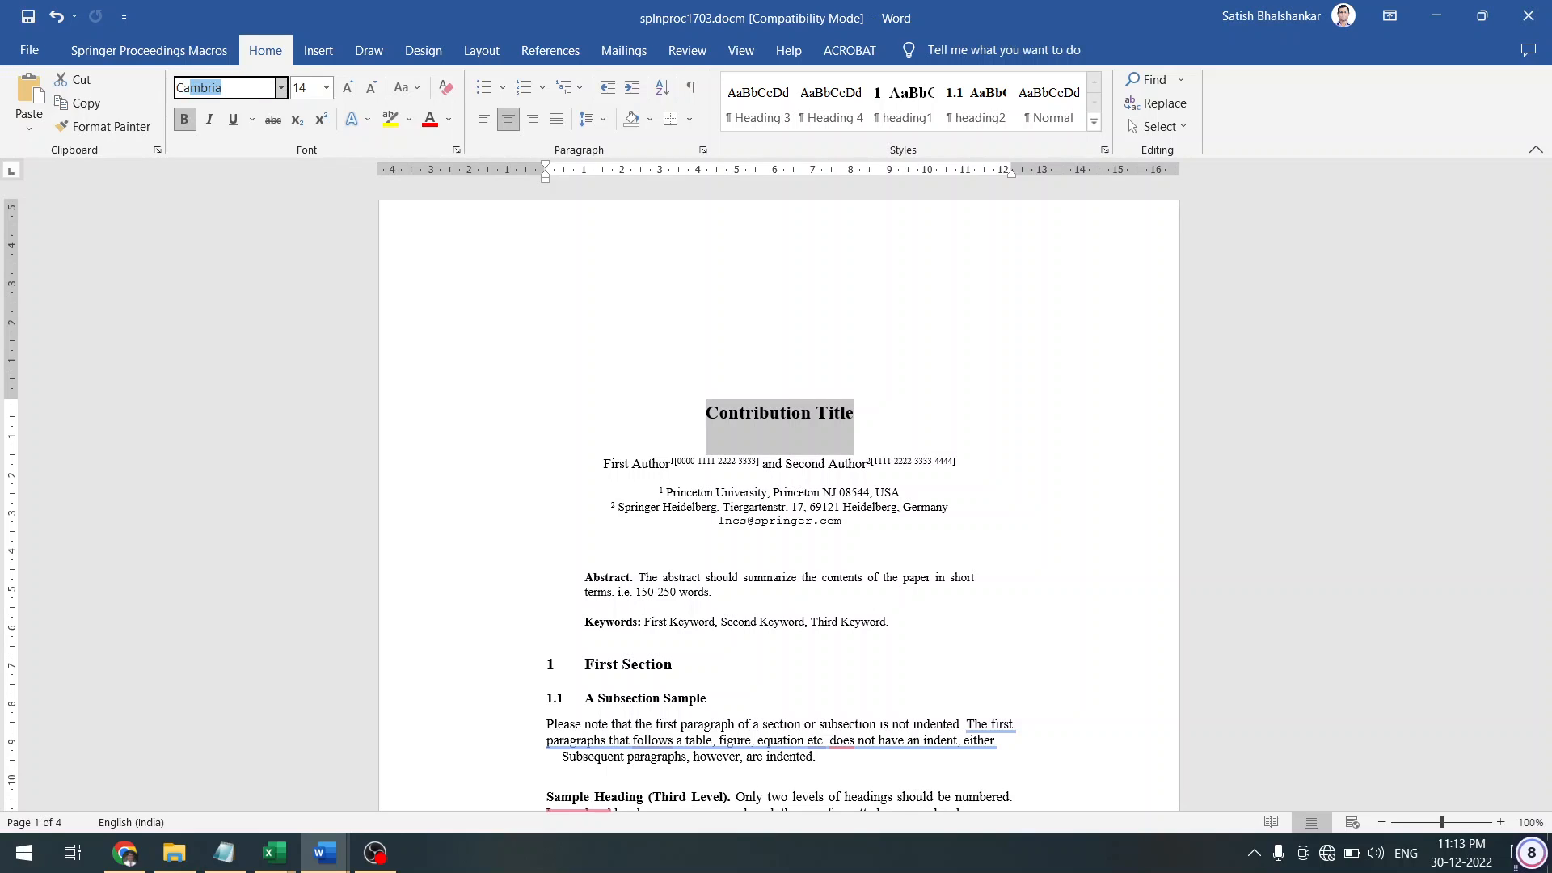
{"action": "key", "text": "ctrl+z"}
Set the Contribution Title font size to 18 pt
{"action": "left_click", "coordinate": [512, 492]}
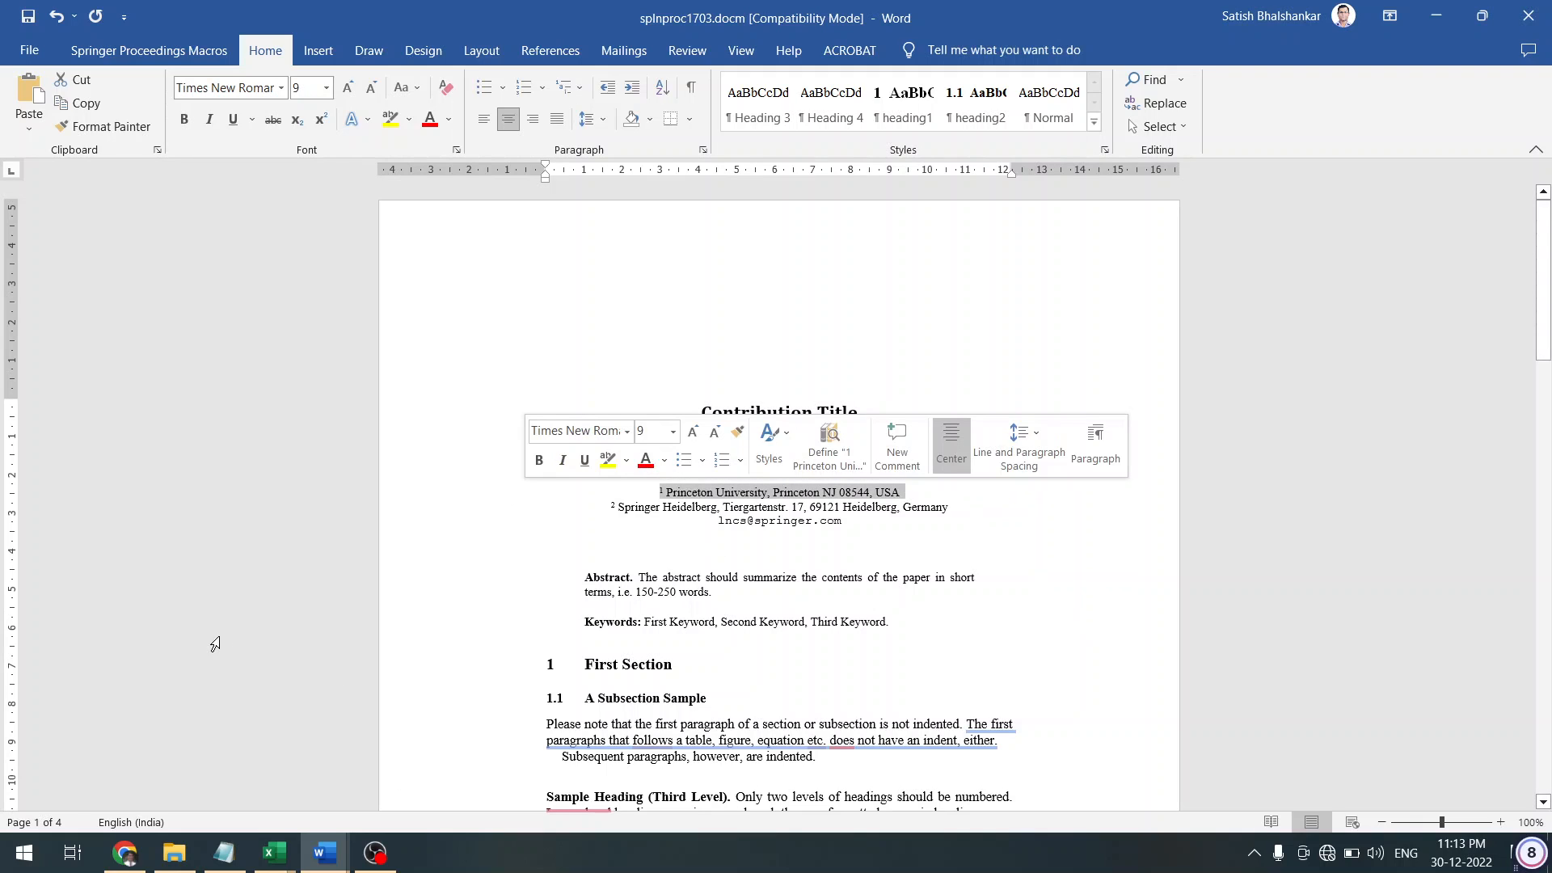
{"action": "left_click", "coordinate": [399, 399]}
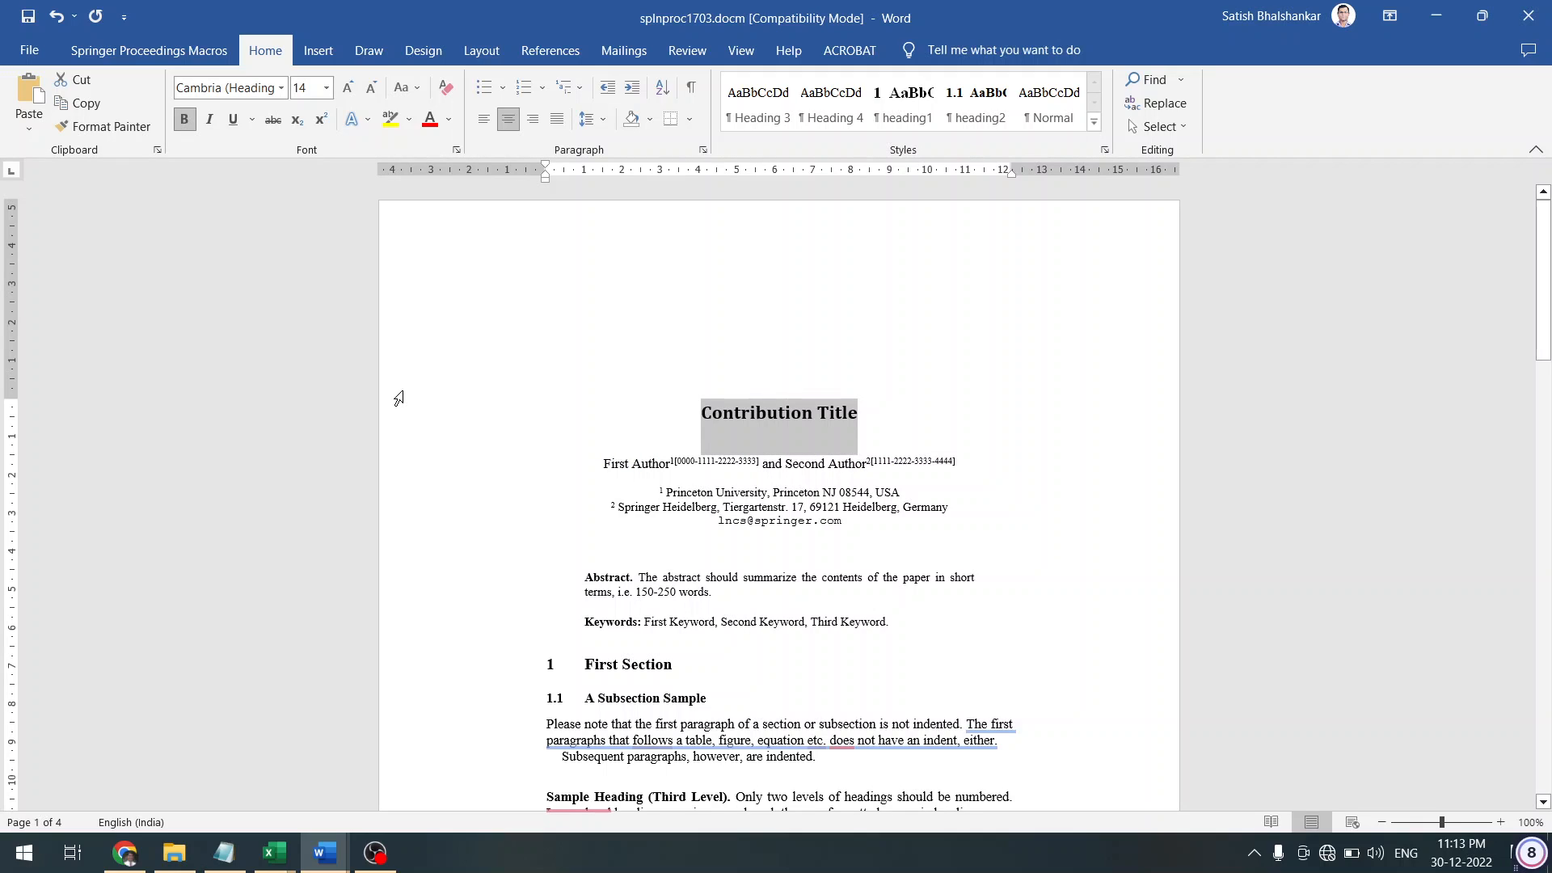
{"action": "left_click", "coordinate": [306, 85]}
{"action": "type", "text": "18"}
{"action": "key", "text": "Return"}
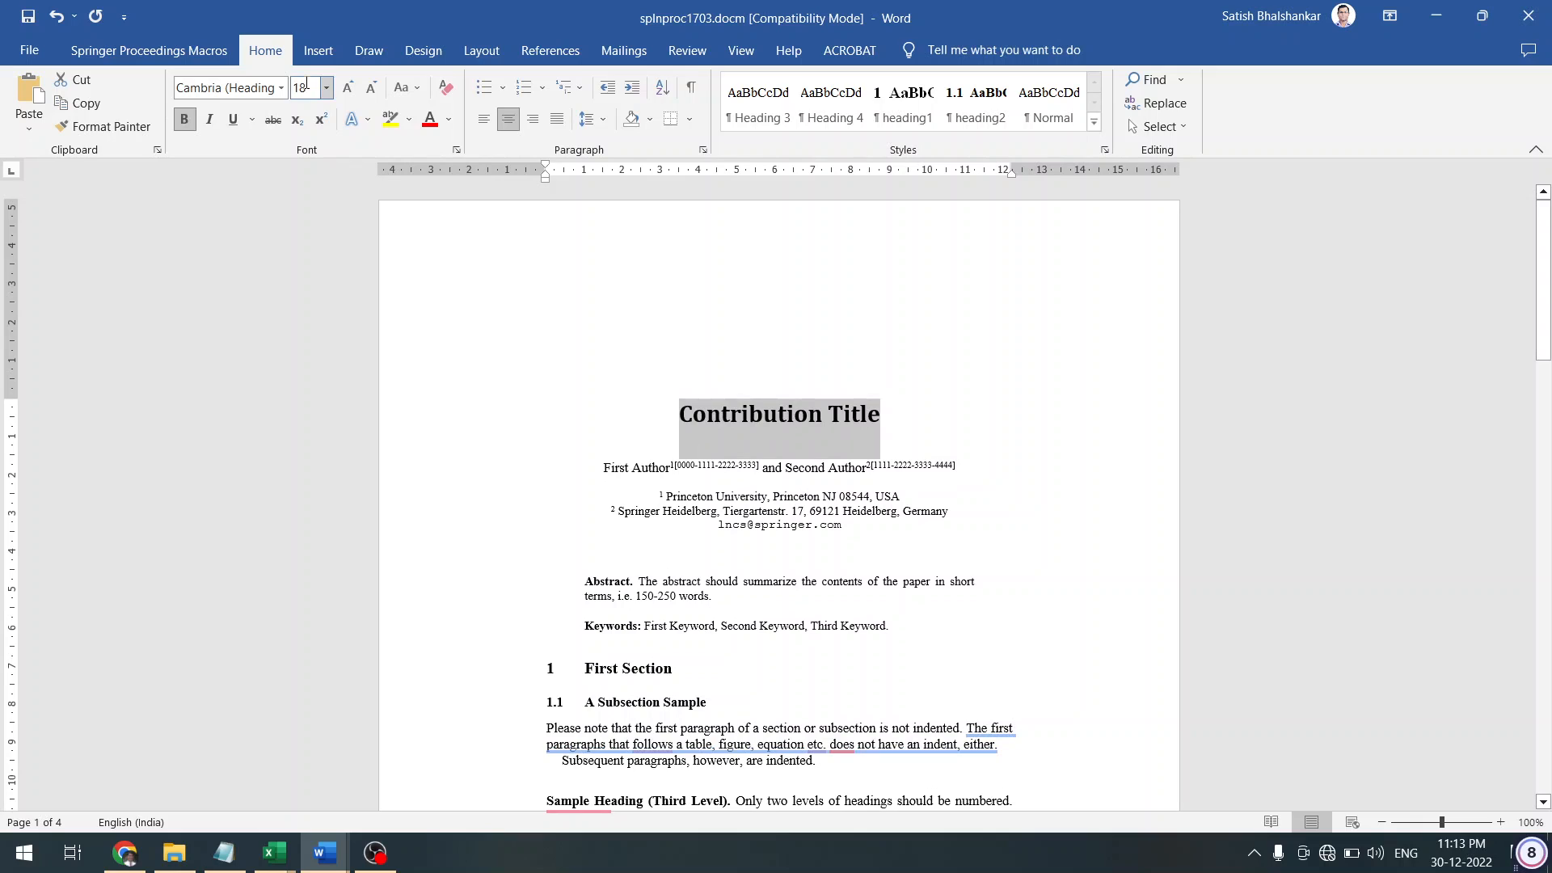
{"action": "left_click", "coordinate": [747, 557]}
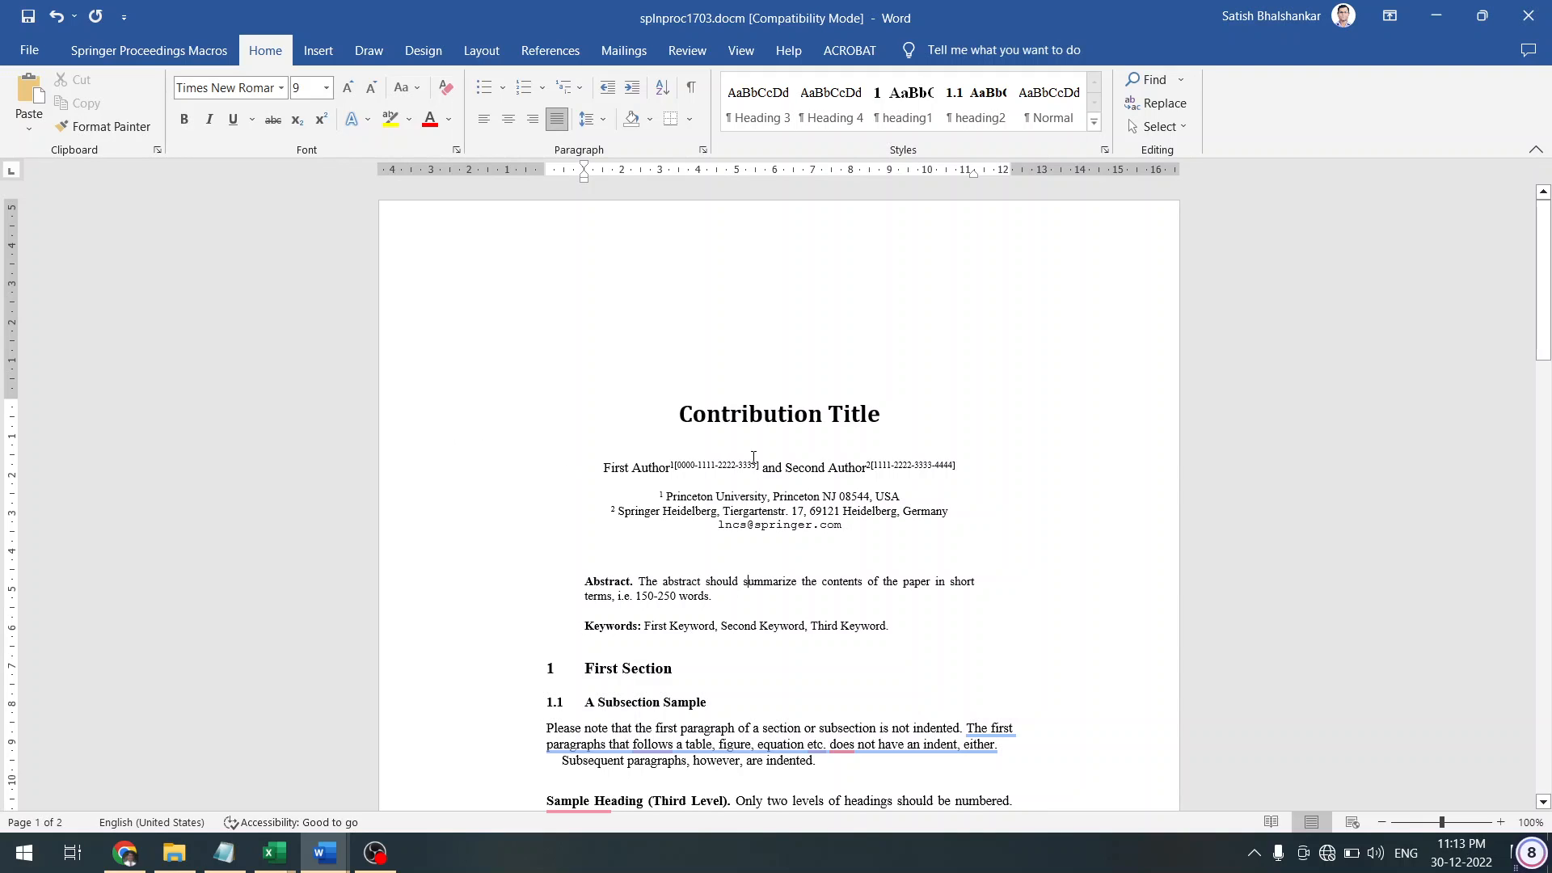
Reselect exactly the Contribution Title text and show the Springer Proceedings Macros tab
{"action": "left_click", "coordinate": [631, 396]}
{"action": "key", "text": "shift+Right"}
{"action": "key", "text": "shift+Right"}
{"action": "key", "text": "shift+Right"}
{"action": "key", "text": "shift+Right"}
{"action": "key", "text": "shift+Right"}
{"action": "key", "text": "shift+Right"}
{"action": "key", "text": "shift+Right"}
{"action": "key", "text": "shift+Right"}
{"action": "key", "text": "shift+Right"}
{"action": "key", "text": "shift+Right"}
{"action": "key", "text": "shift+Right"}
{"action": "key", "text": "shift+Right"}
{"action": "key", "text": "shift+Right"}
{"action": "key", "text": "shift+Right"}
{"action": "key", "text": "shift+Right"}
{"action": "key", "text": "shift+Right"}
{"action": "key", "text": "shift+Right"}
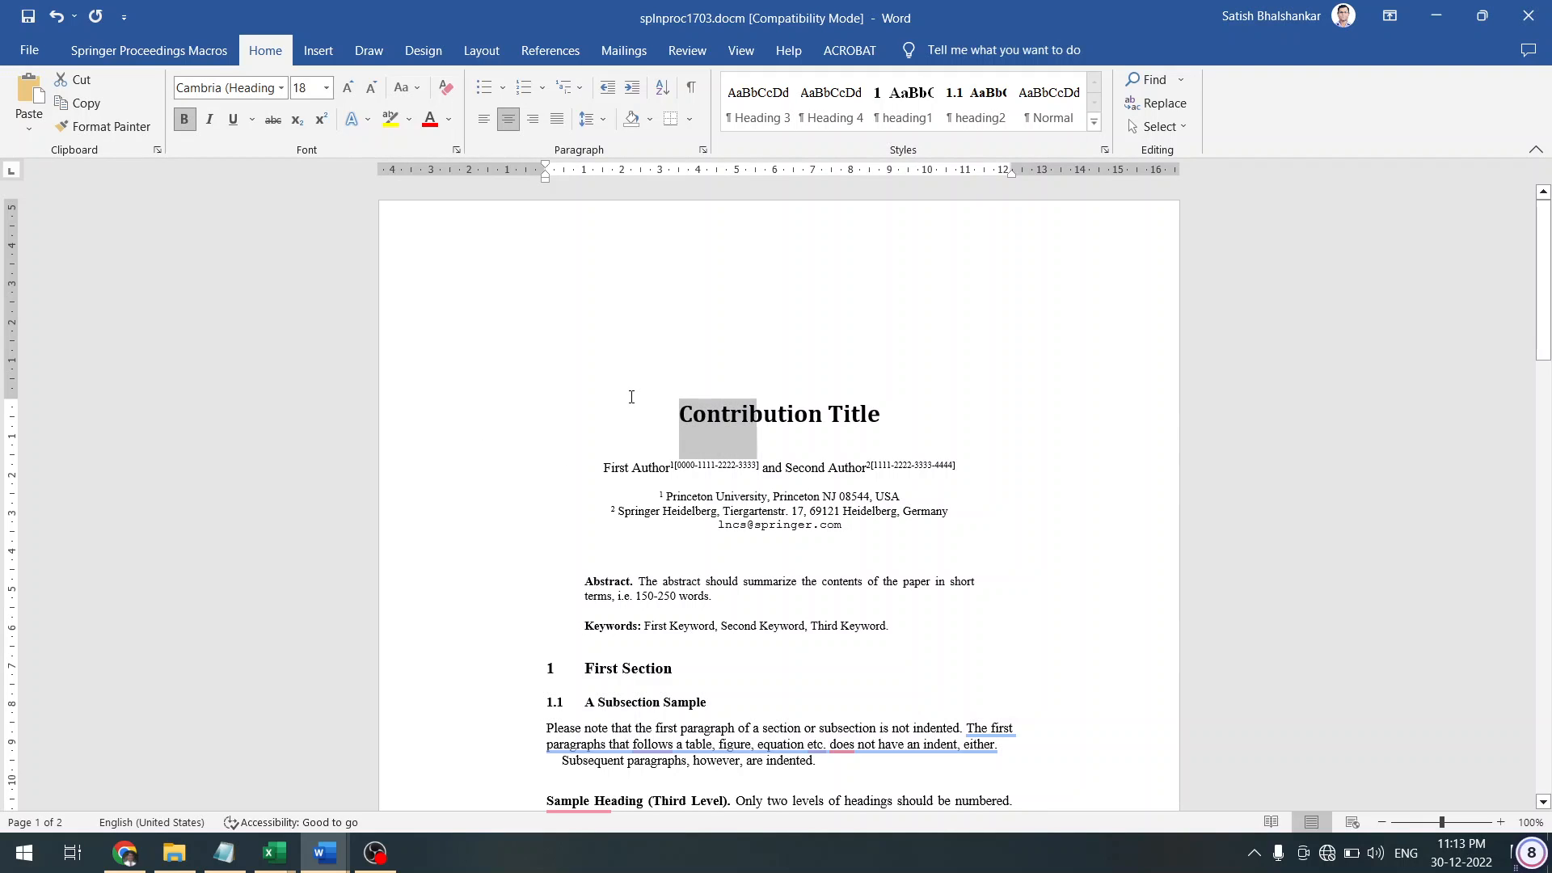
{"action": "key", "text": "shift+Right"}
{"action": "key", "text": "shift+Right"}
{"action": "key", "text": "shift+Left"}
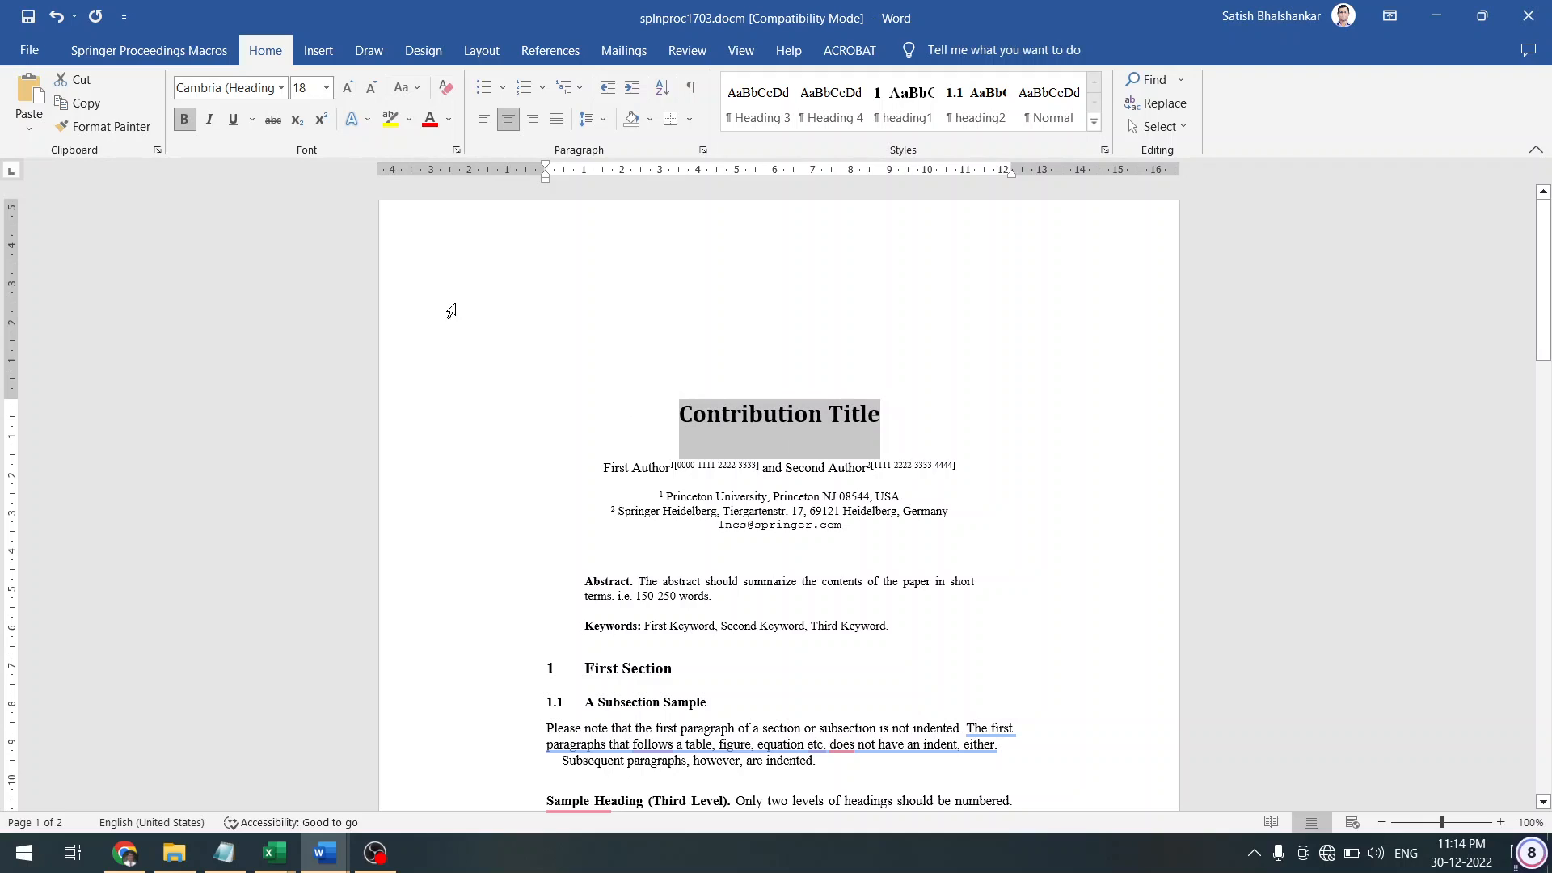
{"action": "left_click", "coordinate": [142, 46]}
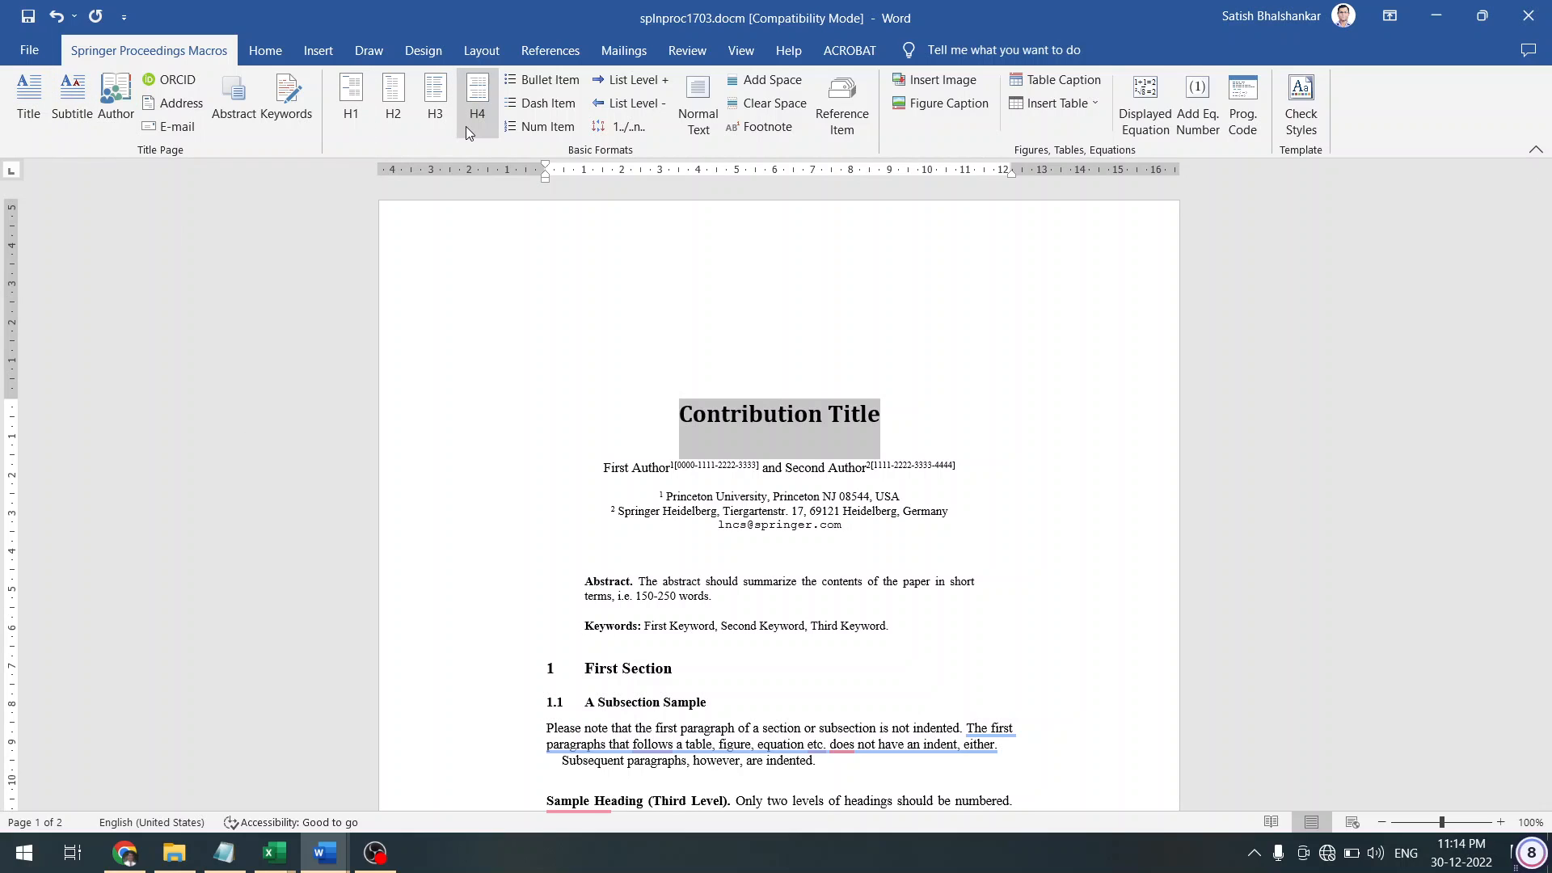
Apply the template's Title style to the Contribution Title heading
{"action": "left_click", "coordinate": [26, 103]}
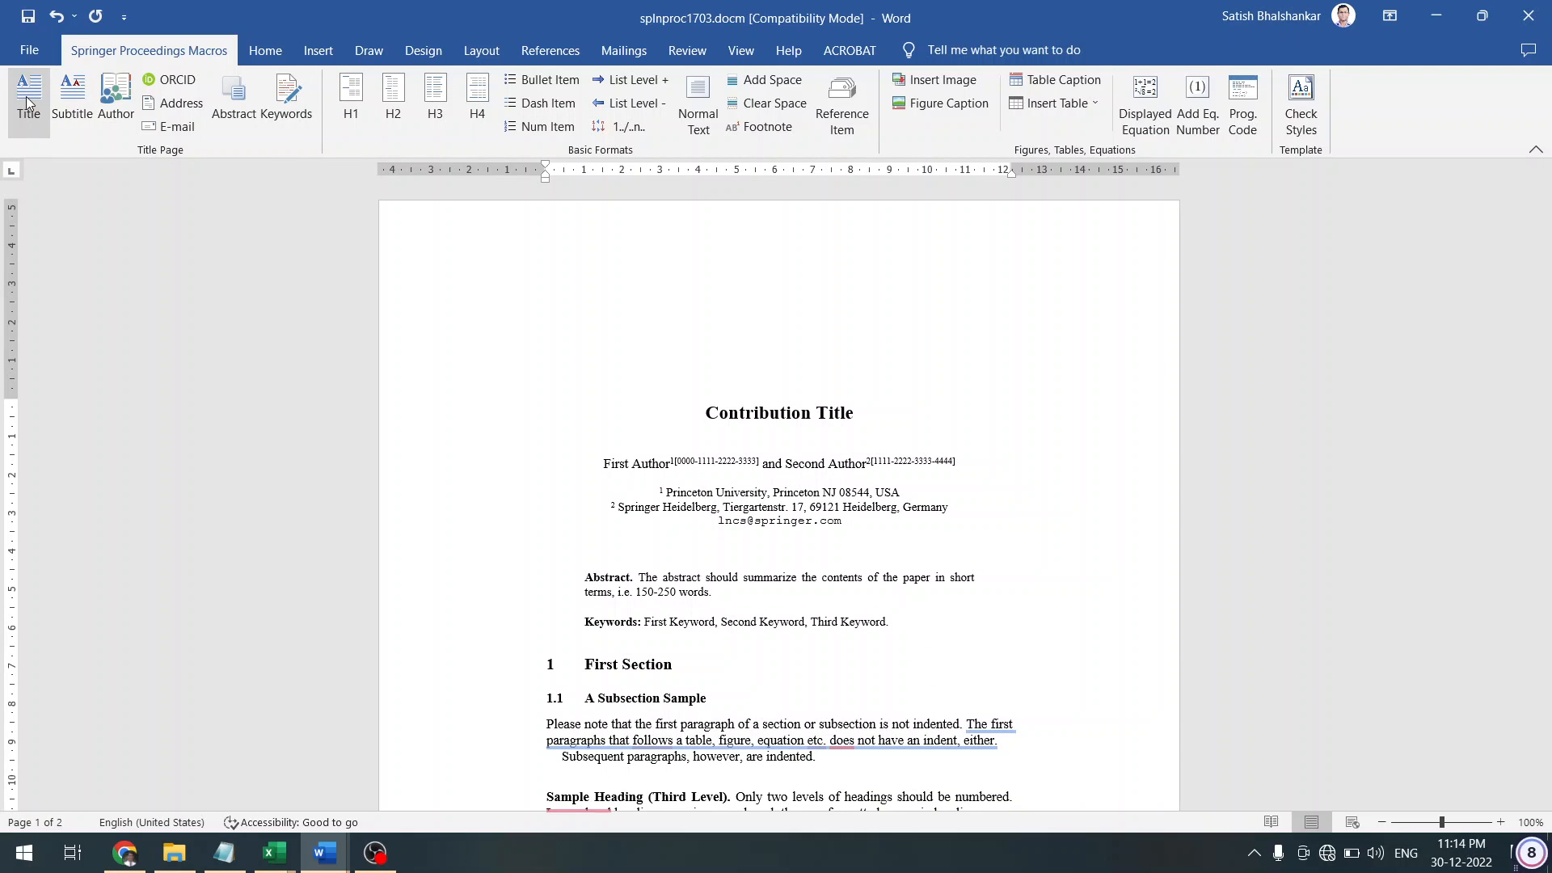
{"action": "key", "text": "shift+Right"}
{"action": "key", "text": "shift+Right"}
{"action": "key", "text": "shift+Right"}
{"action": "key", "text": "shift+Right"}
{"action": "key", "text": "shift+Right"}
{"action": "key", "text": "shift+Right"}
{"action": "key", "text": "shift+Right"}
{"action": "key", "text": "shift+Right"}
{"action": "key", "text": "shift+Right"}
{"action": "key", "text": "shift+Right"}
{"action": "key", "text": "shift+Right"}
{"action": "key", "text": "shift+Right"}
{"action": "key", "text": "shift+Right"}
{"action": "key", "text": "shift+Right"}
{"action": "key", "text": "shift+Right"}
{"action": "key", "text": "shift+Right"}
{"action": "key", "text": "shift+Right"}
{"action": "key", "text": "shift+Right"}
{"action": "key", "text": "shift+Right"}
{"action": "key", "text": "shift+Left"}
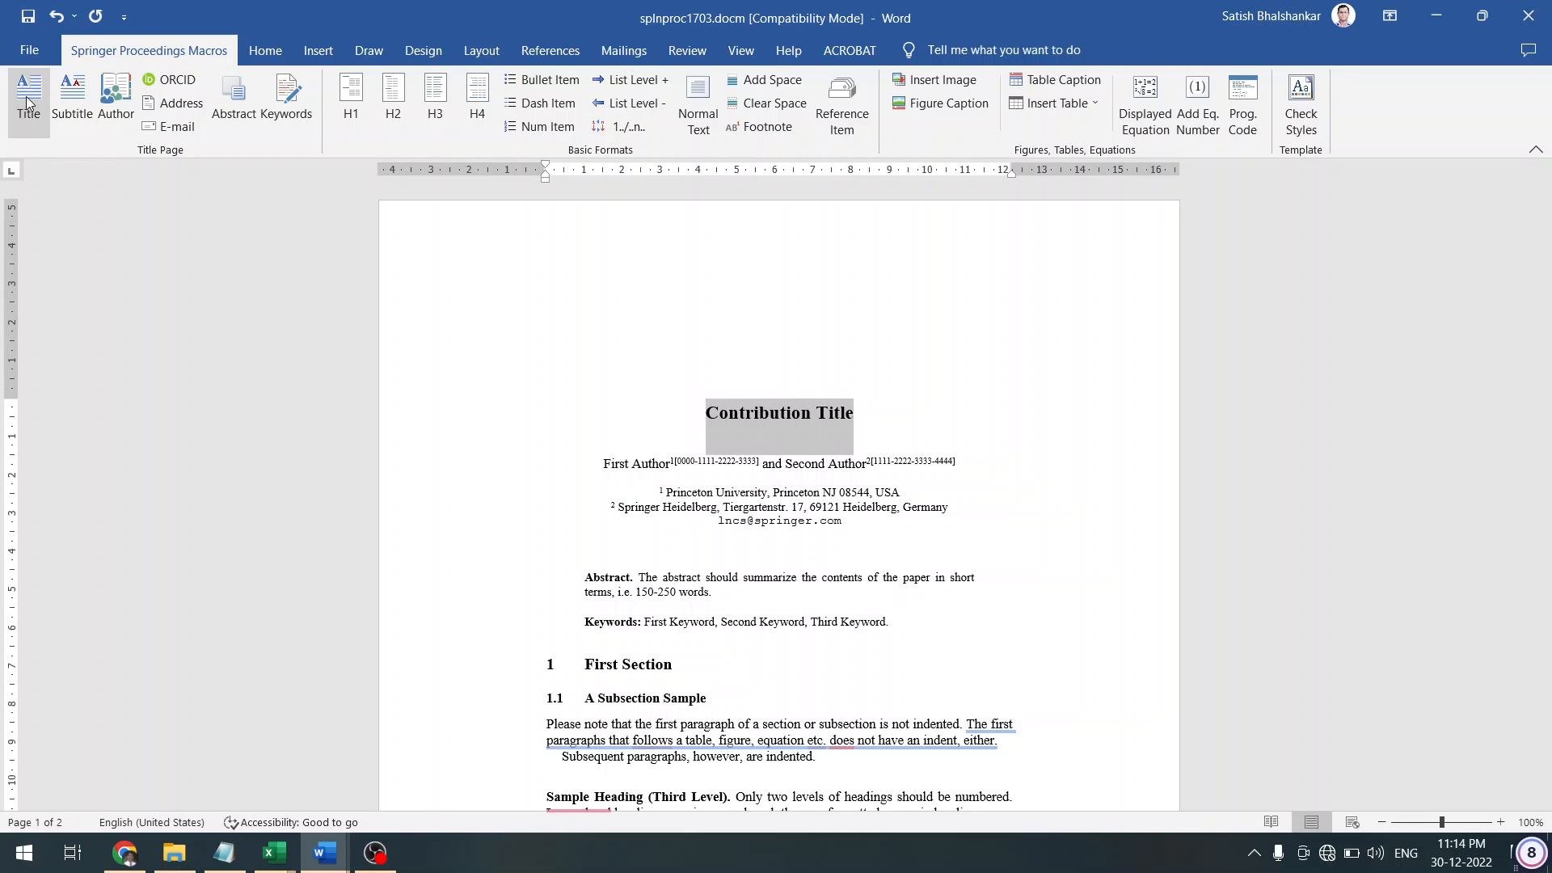
{"action": "left_click", "coordinate": [278, 53]}
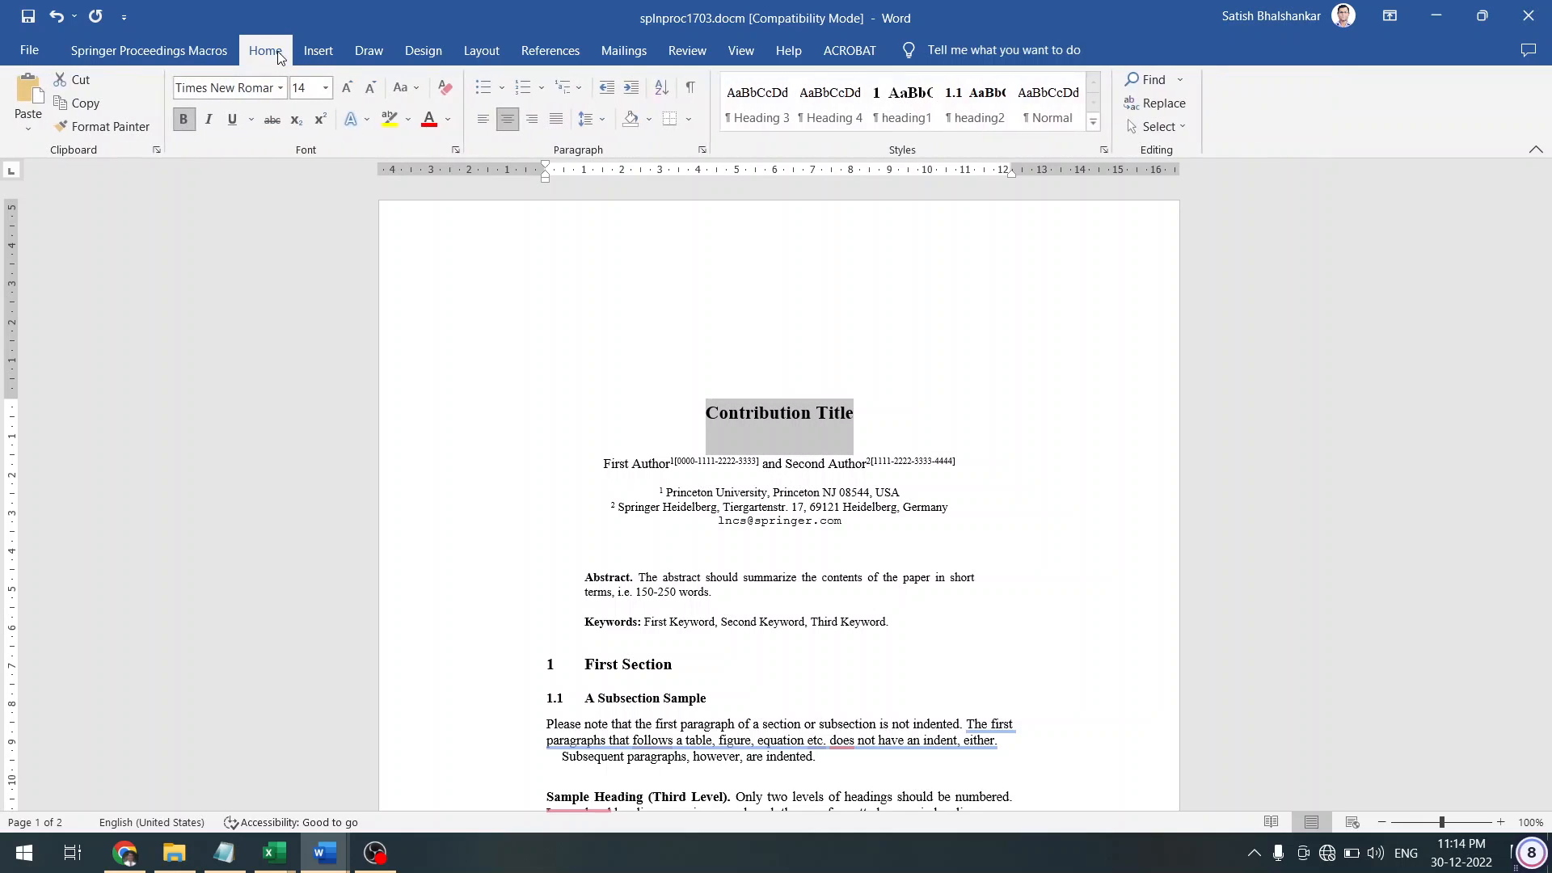
{"action": "left_click", "coordinate": [190, 54]}
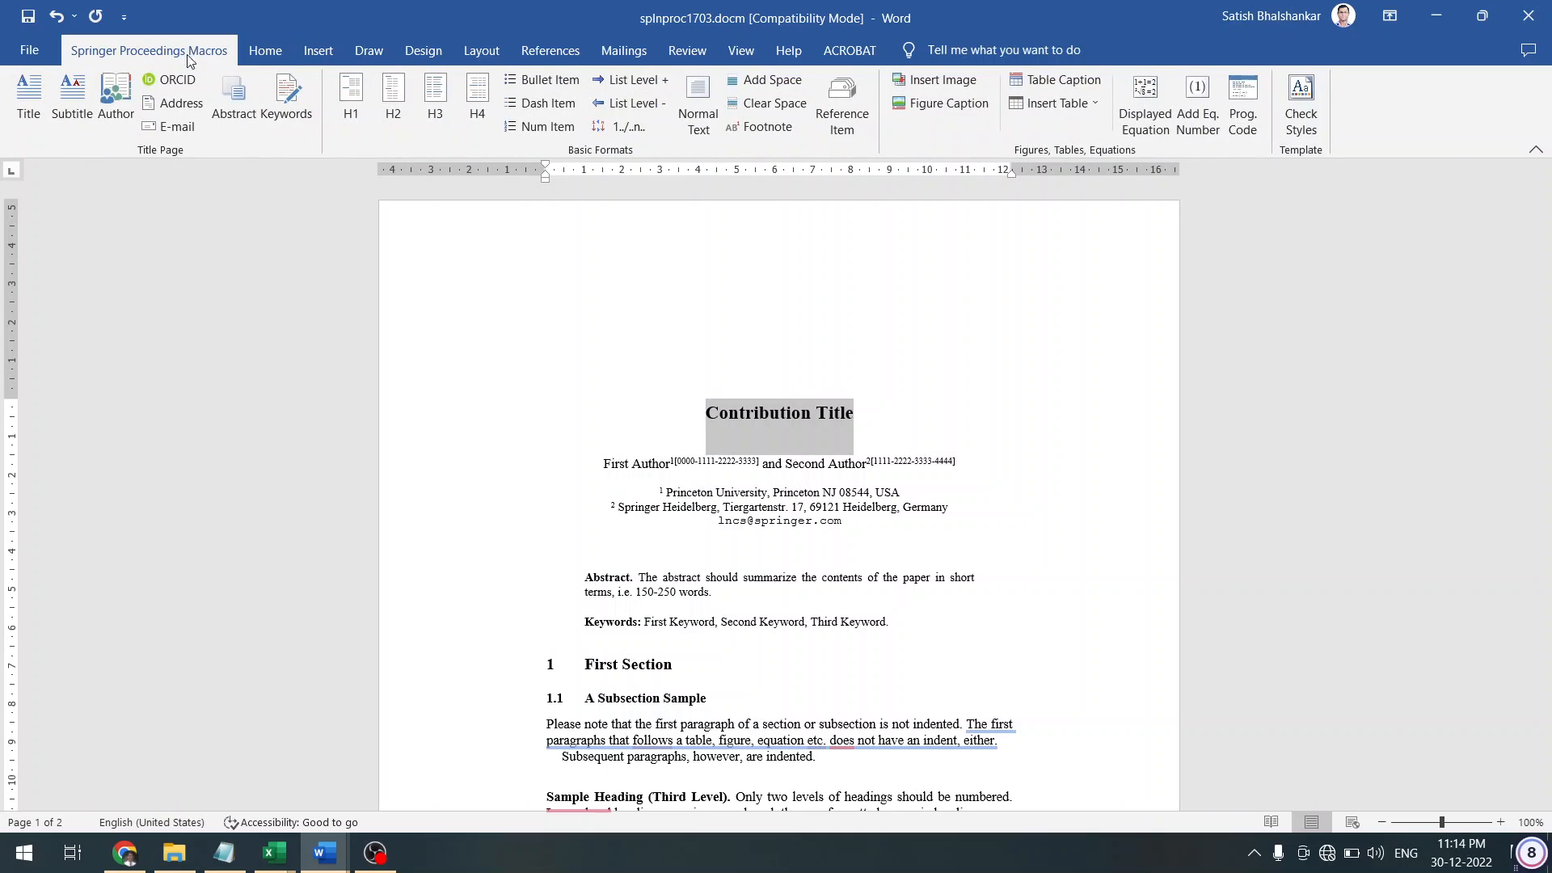
Copy the author line and paste it into a newly launched Notepad
{"action": "left_click", "coordinate": [608, 471]}
{"action": "key", "text": "shift+Right"}
{"action": "key", "text": "shift+Right"}
{"action": "key", "text": "shift+Right"}
{"action": "key", "text": "shift+Right"}
{"action": "key", "text": "shift+Right"}
{"action": "key", "text": "shift+Right"}
{"action": "key", "text": "shift+Right"}
{"action": "key", "text": "shift+Right"}
{"action": "key", "text": "shift+Right"}
{"action": "key", "text": "shift+Right"}
{"action": "key", "text": "shift+Right"}
{"action": "key", "text": "shift+Right"}
{"action": "key", "text": "shift+Right"}
{"action": "key", "text": "shift+Right"}
{"action": "key", "text": "shift+Right"}
{"action": "key", "text": "shift+Right"}
{"action": "key", "text": "shift+Right"}
{"action": "key", "text": "shift+Right"}
{"action": "key", "text": "shift+Right"}
{"action": "key", "text": "shift+Right"}
{"action": "key", "text": "shift+Right"}
{"action": "key", "text": "shift+Right"}
{"action": "key", "text": "shift+Right"}
{"action": "key", "text": "shift+Right"}
{"action": "key", "text": "shift+Right"}
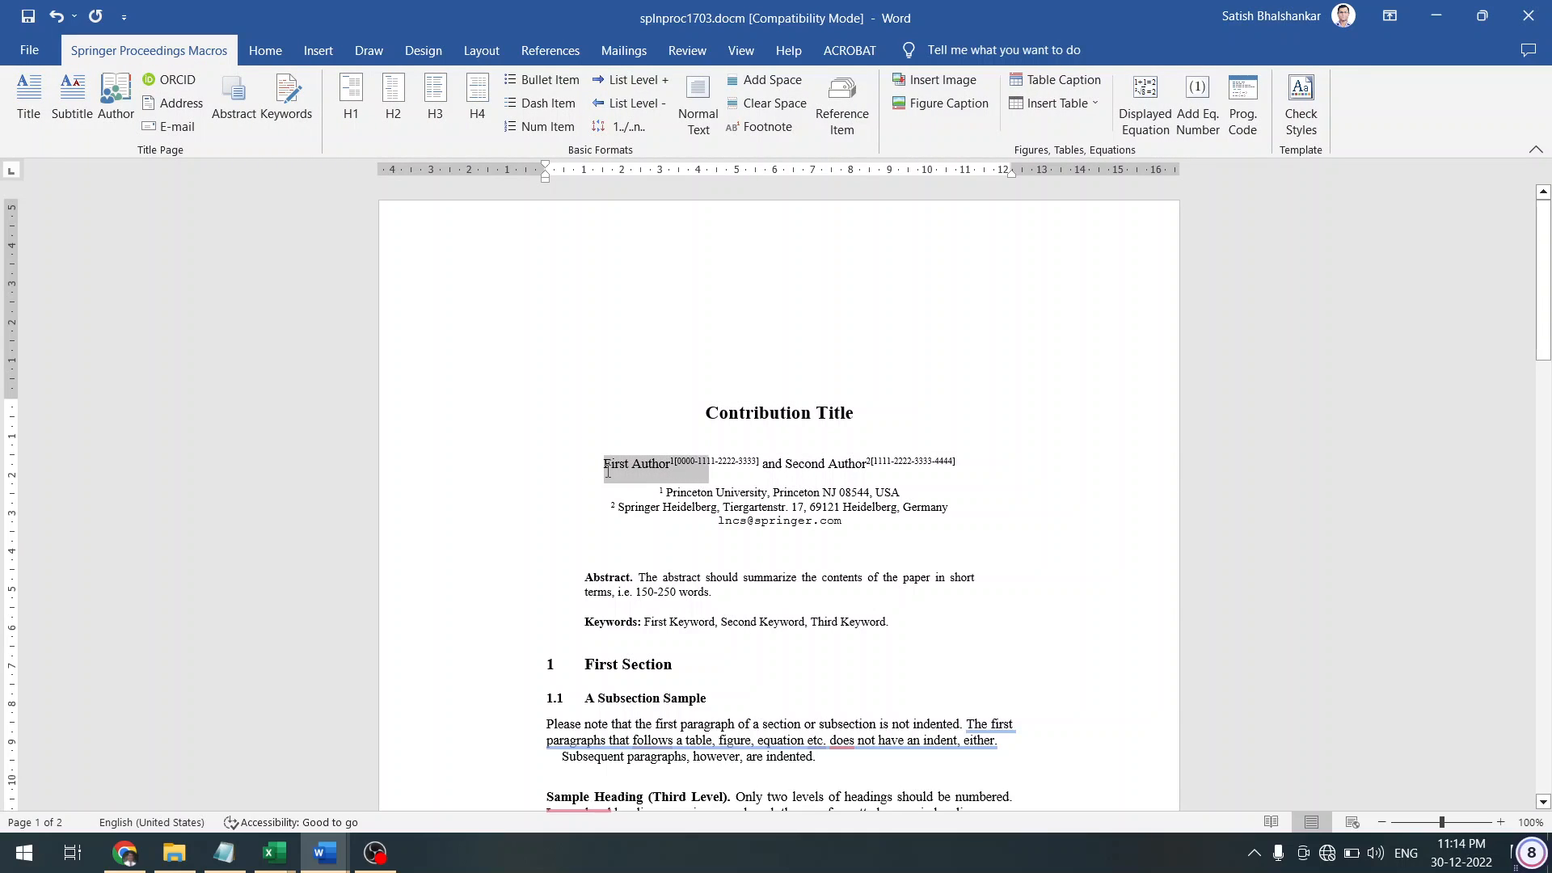
{"action": "key", "text": "shift+Right"}
{"action": "key", "text": "shift+Right"}
{"action": "key", "text": "shift+Right"}
{"action": "key", "text": "shift+Right"}
{"action": "key", "text": "shift+Right"}
{"action": "key", "text": "shift+Right"}
{"action": "key", "text": "shift+Right"}
{"action": "key", "text": "shift+Right"}
{"action": "key", "text": "shift+Right"}
{"action": "key", "text": "ctrl+c"}
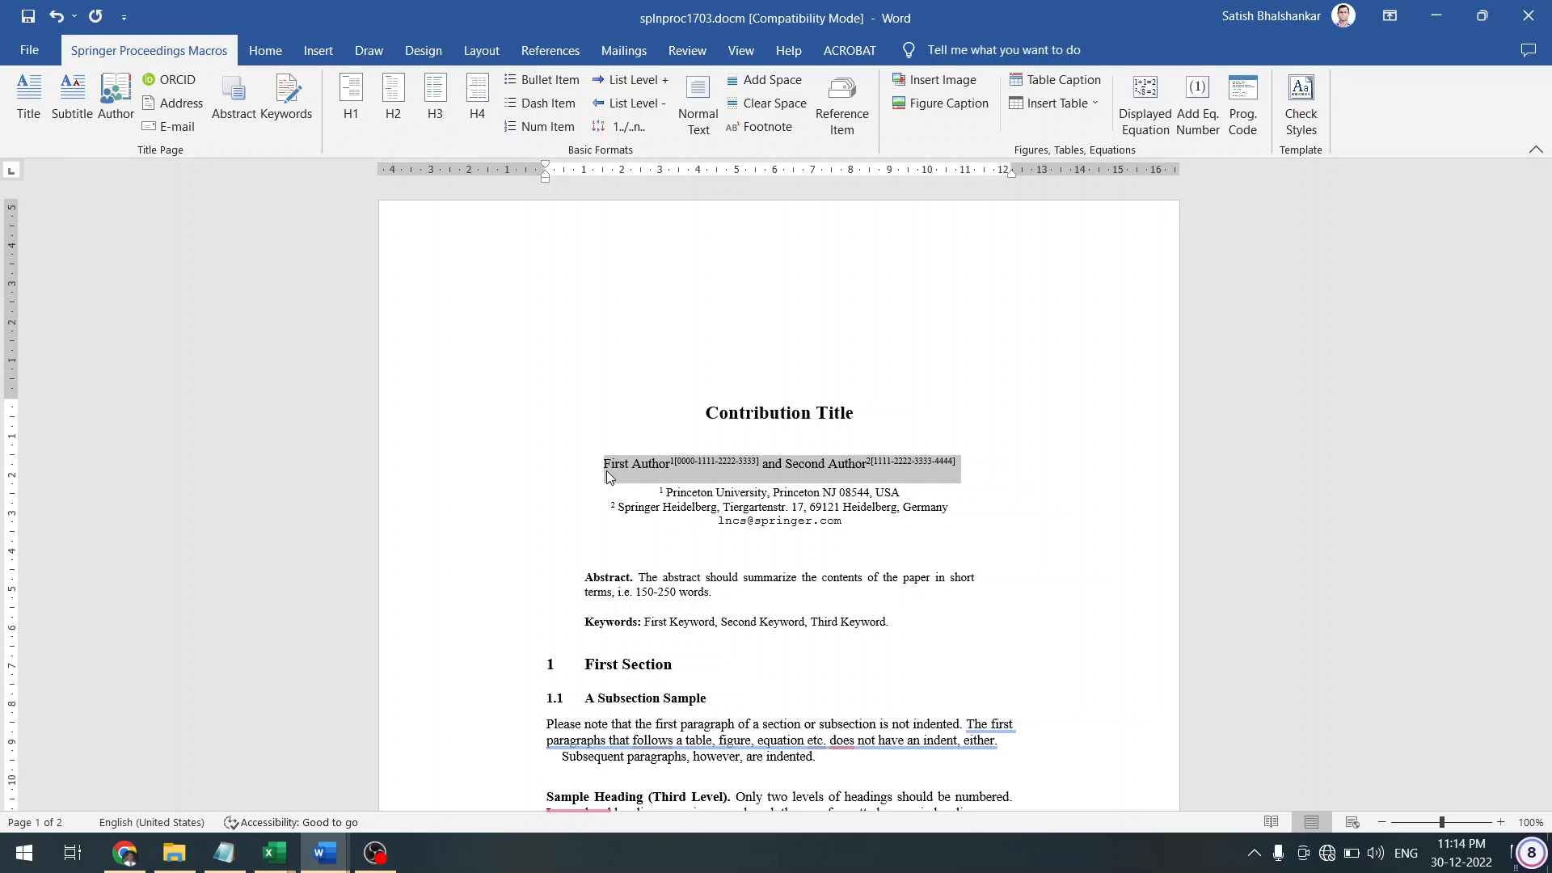
{"action": "left_click", "coordinate": [228, 853]}
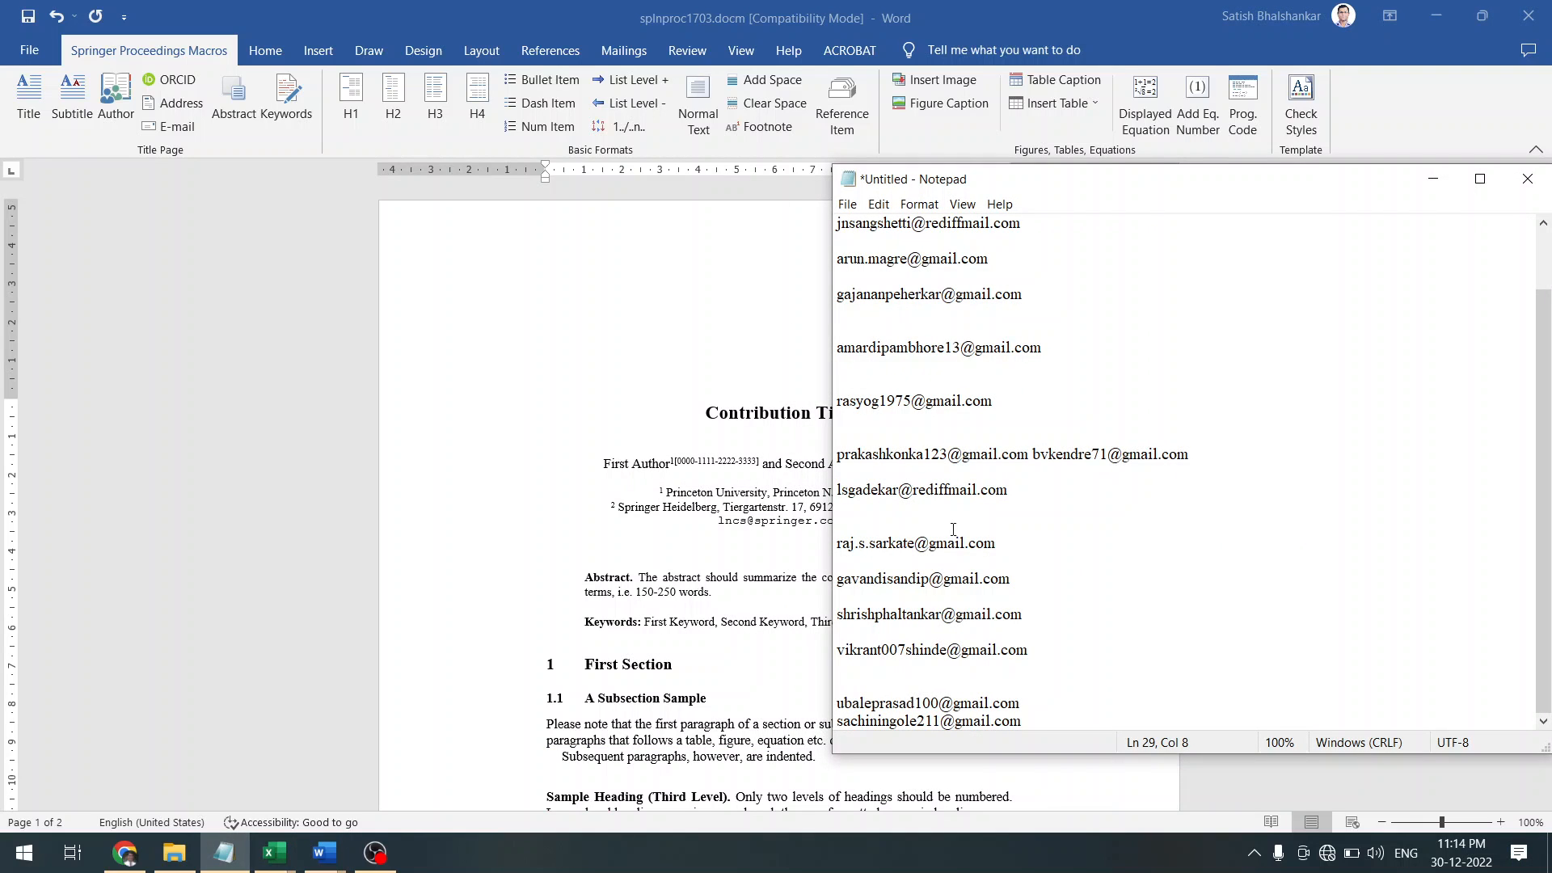
{"action": "left_click", "coordinate": [224, 853]}
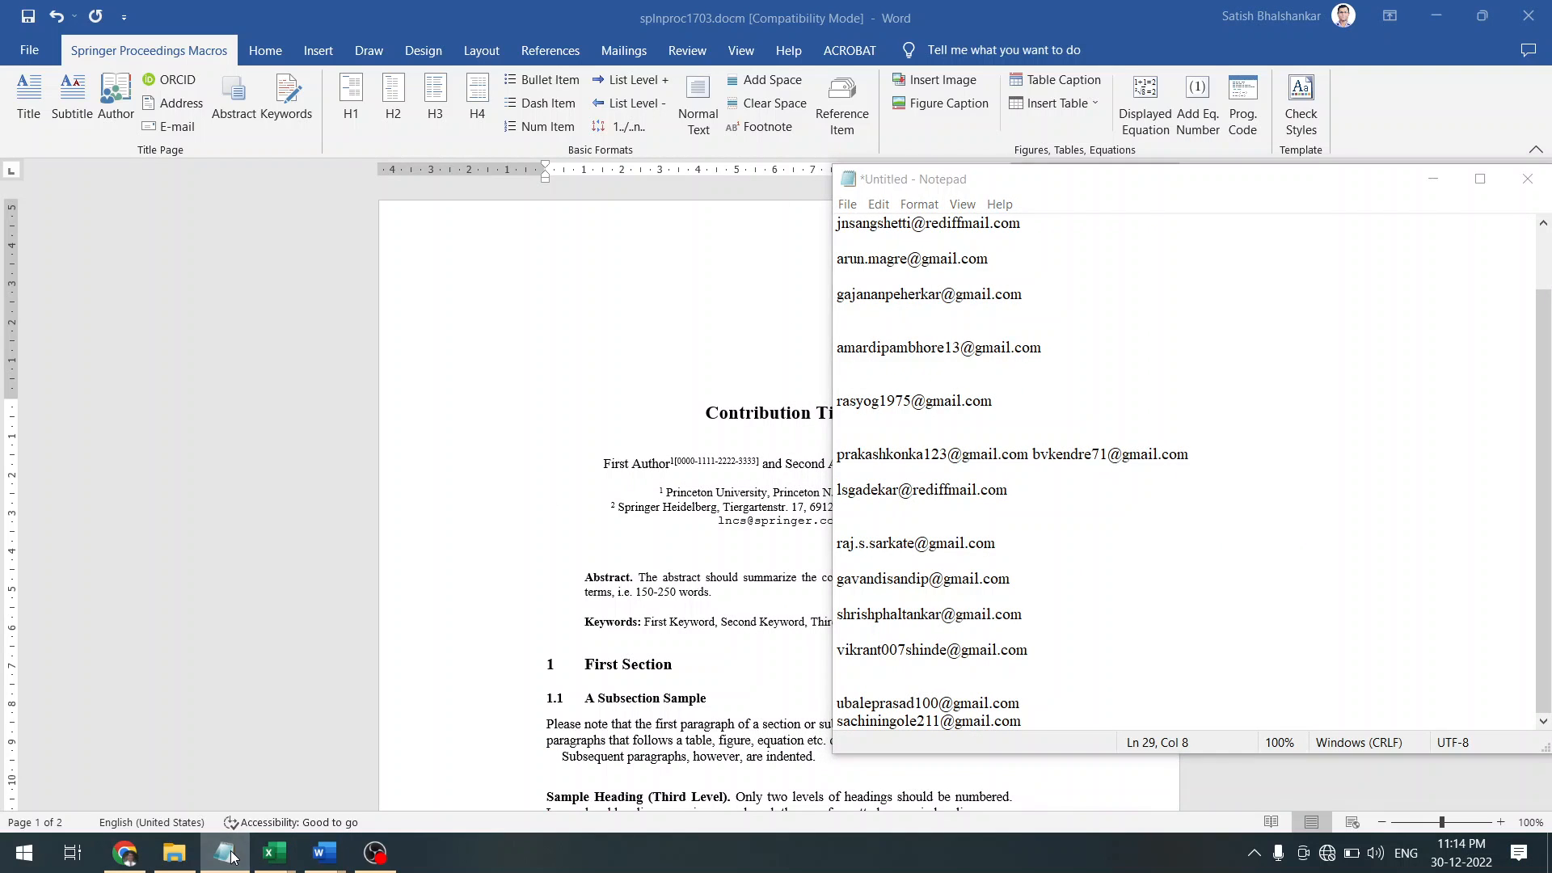
{"action": "left_click", "coordinate": [24, 853]}
{"action": "type", "text": "notepad"}
{"action": "key", "text": "Return"}
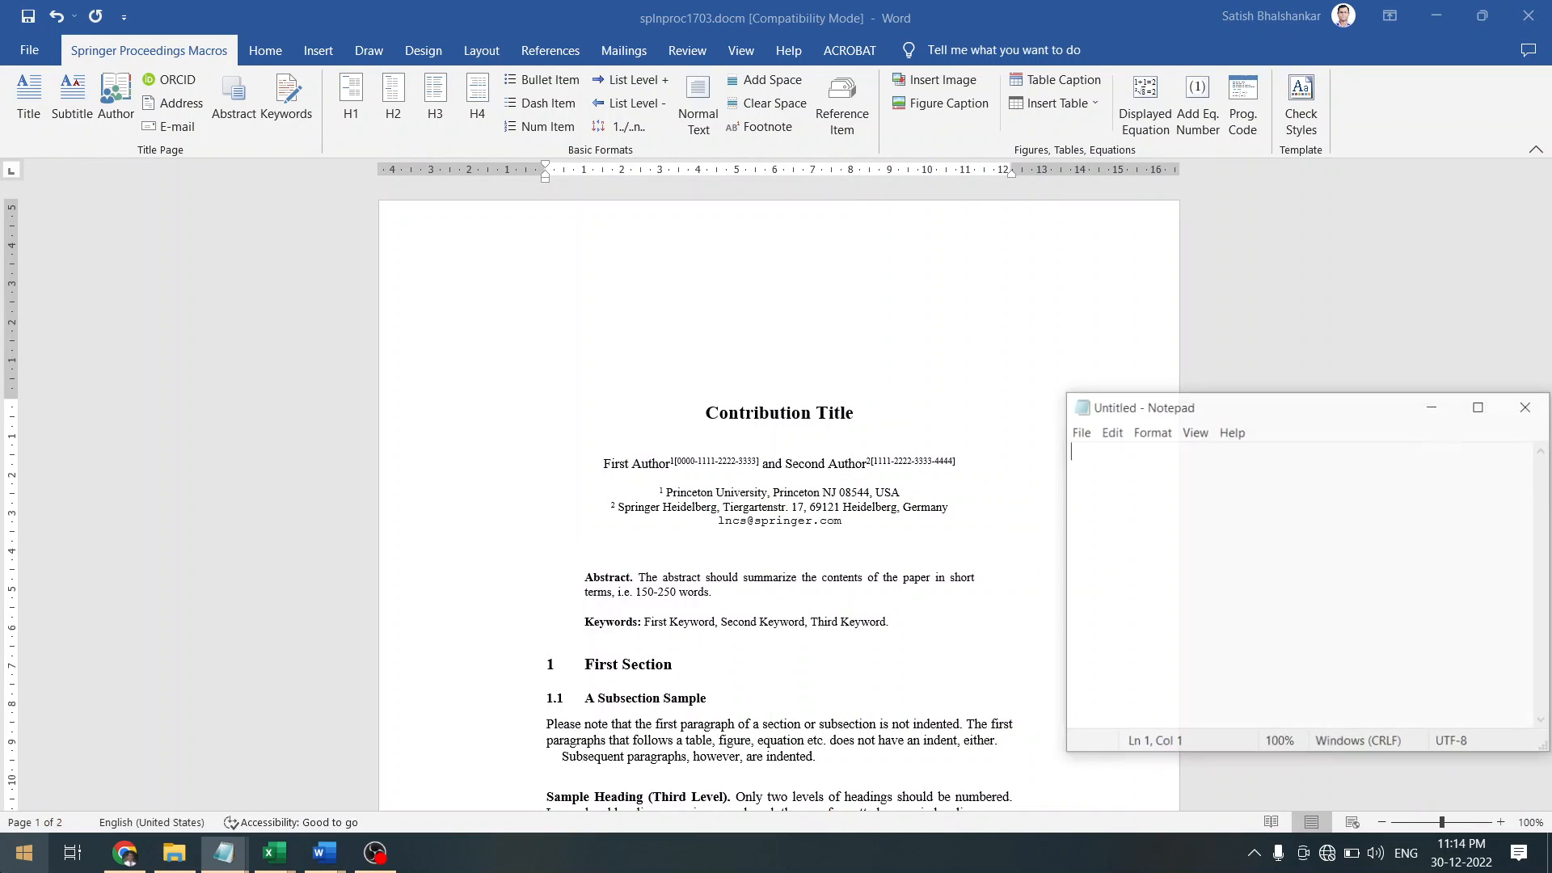
{"action": "key", "text": "ctrl+v"}
Delete the original author line in Word, leaving an empty paragraph below the title
{"action": "key", "text": "shift+Up"}
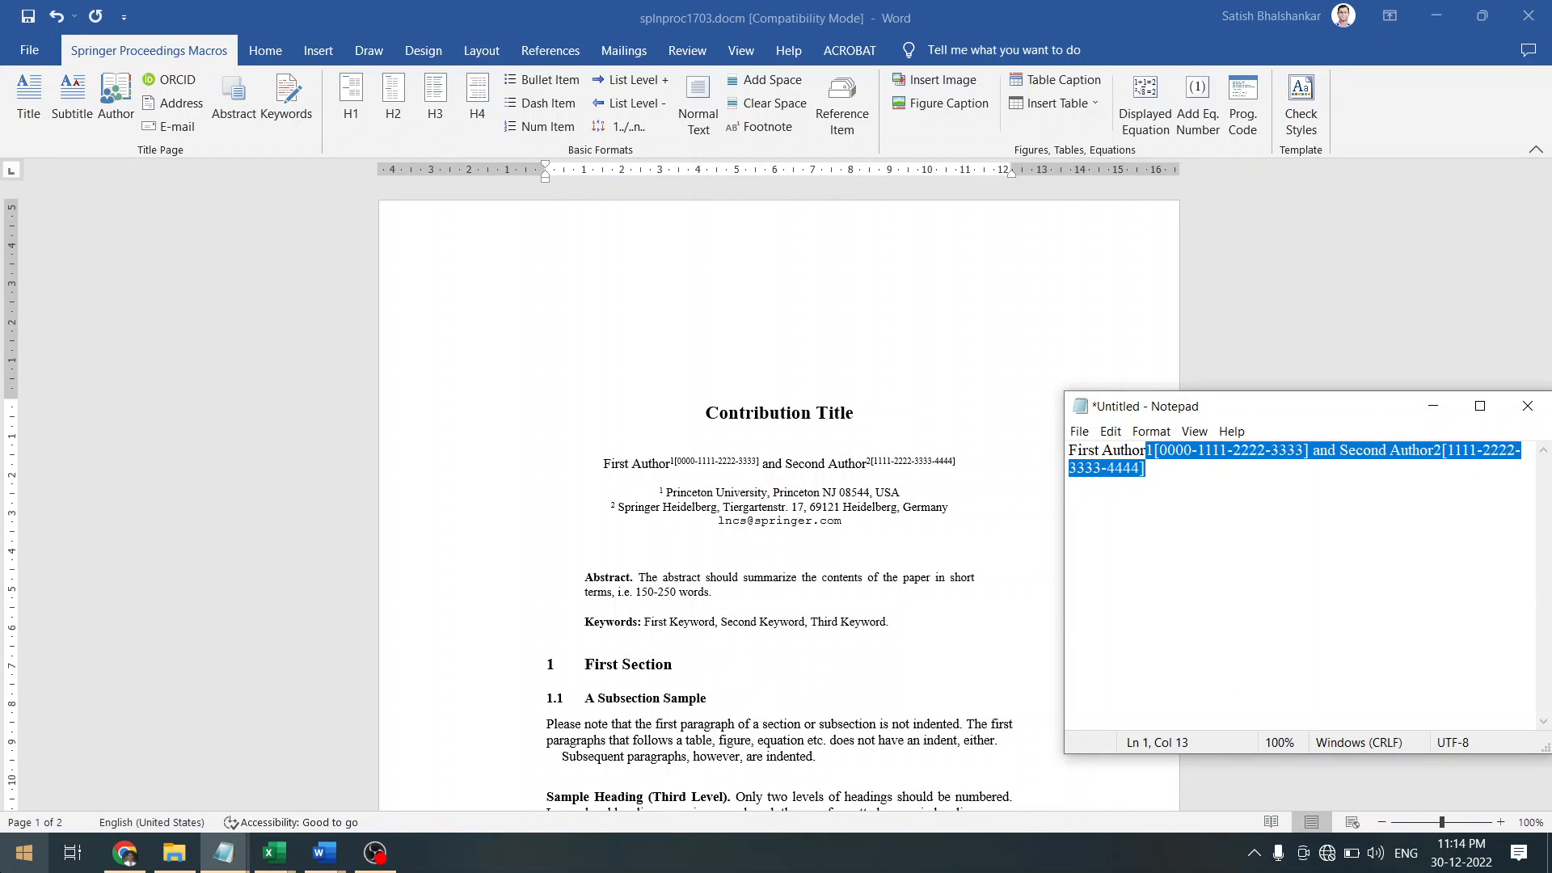
{"action": "left_click", "coordinate": [477, 472]}
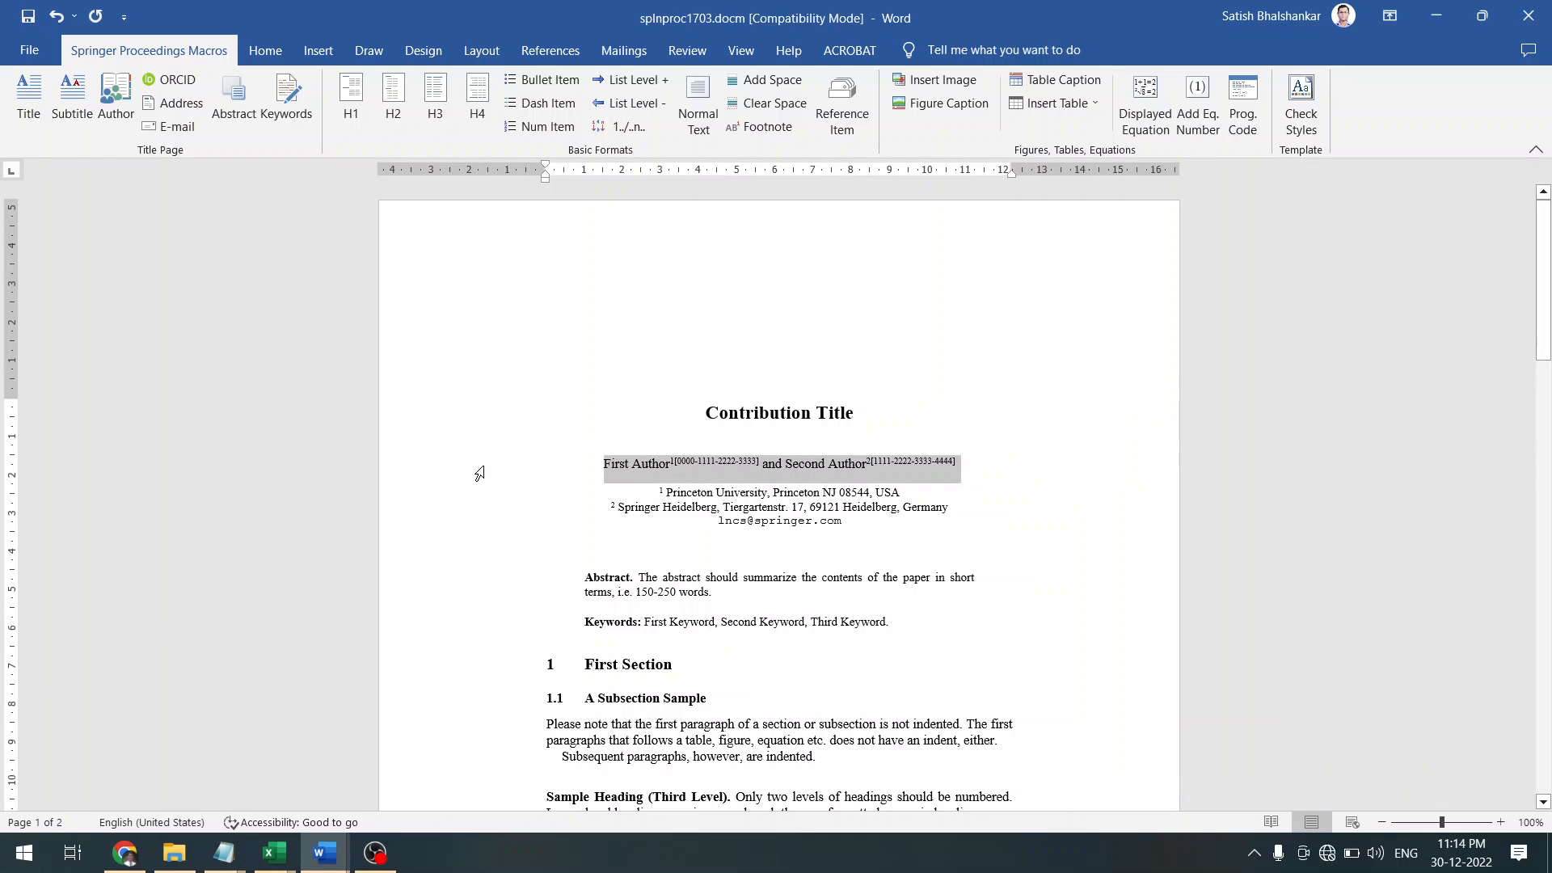
{"action": "key", "text": "Delete"}
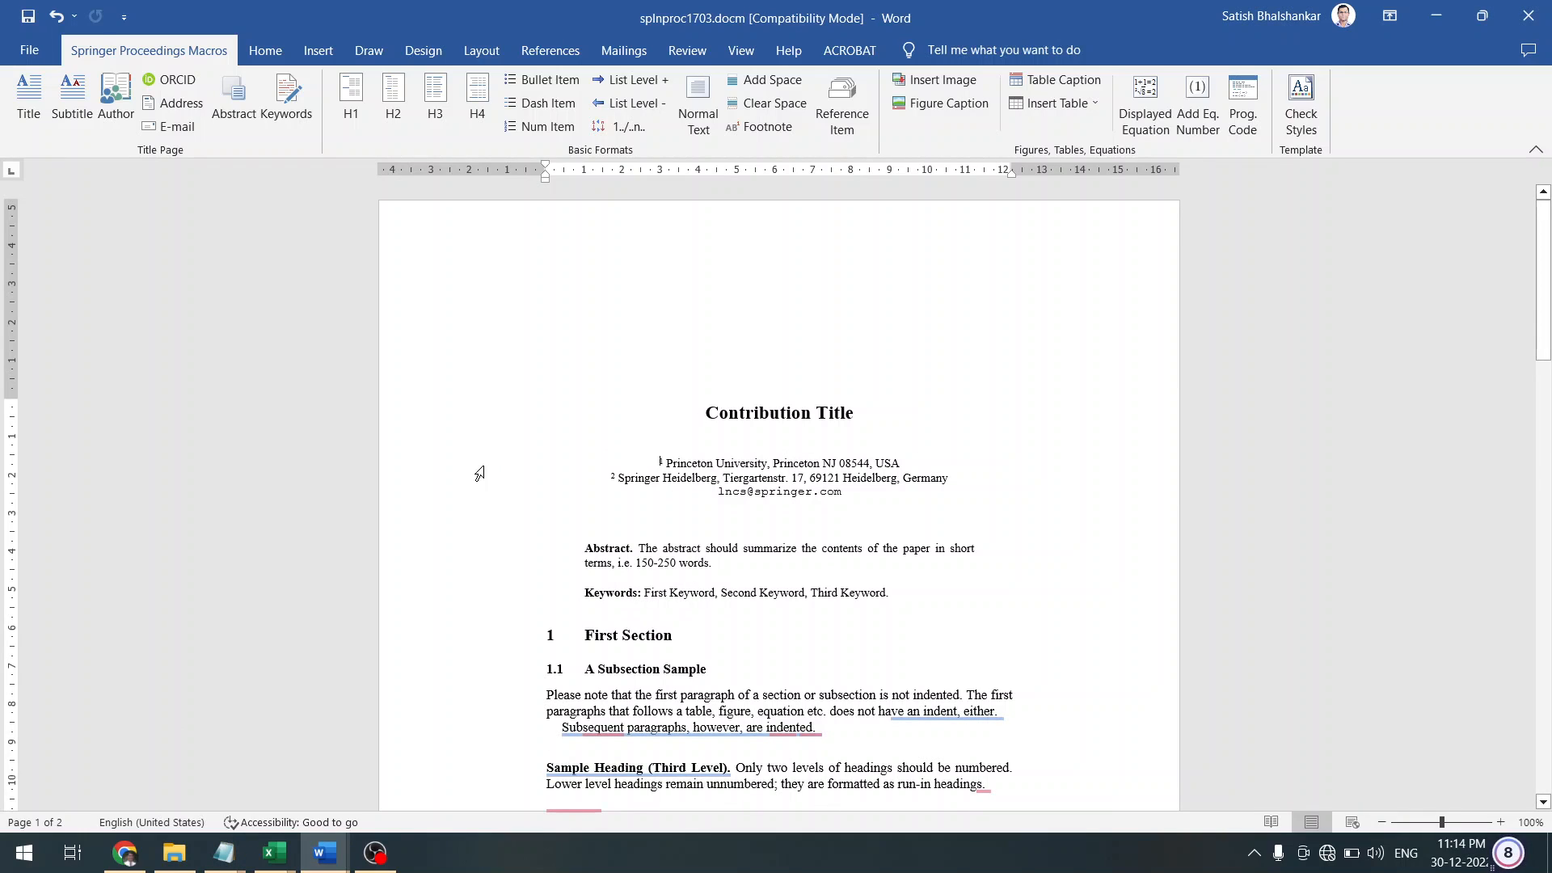
{"action": "key", "text": "Return"}
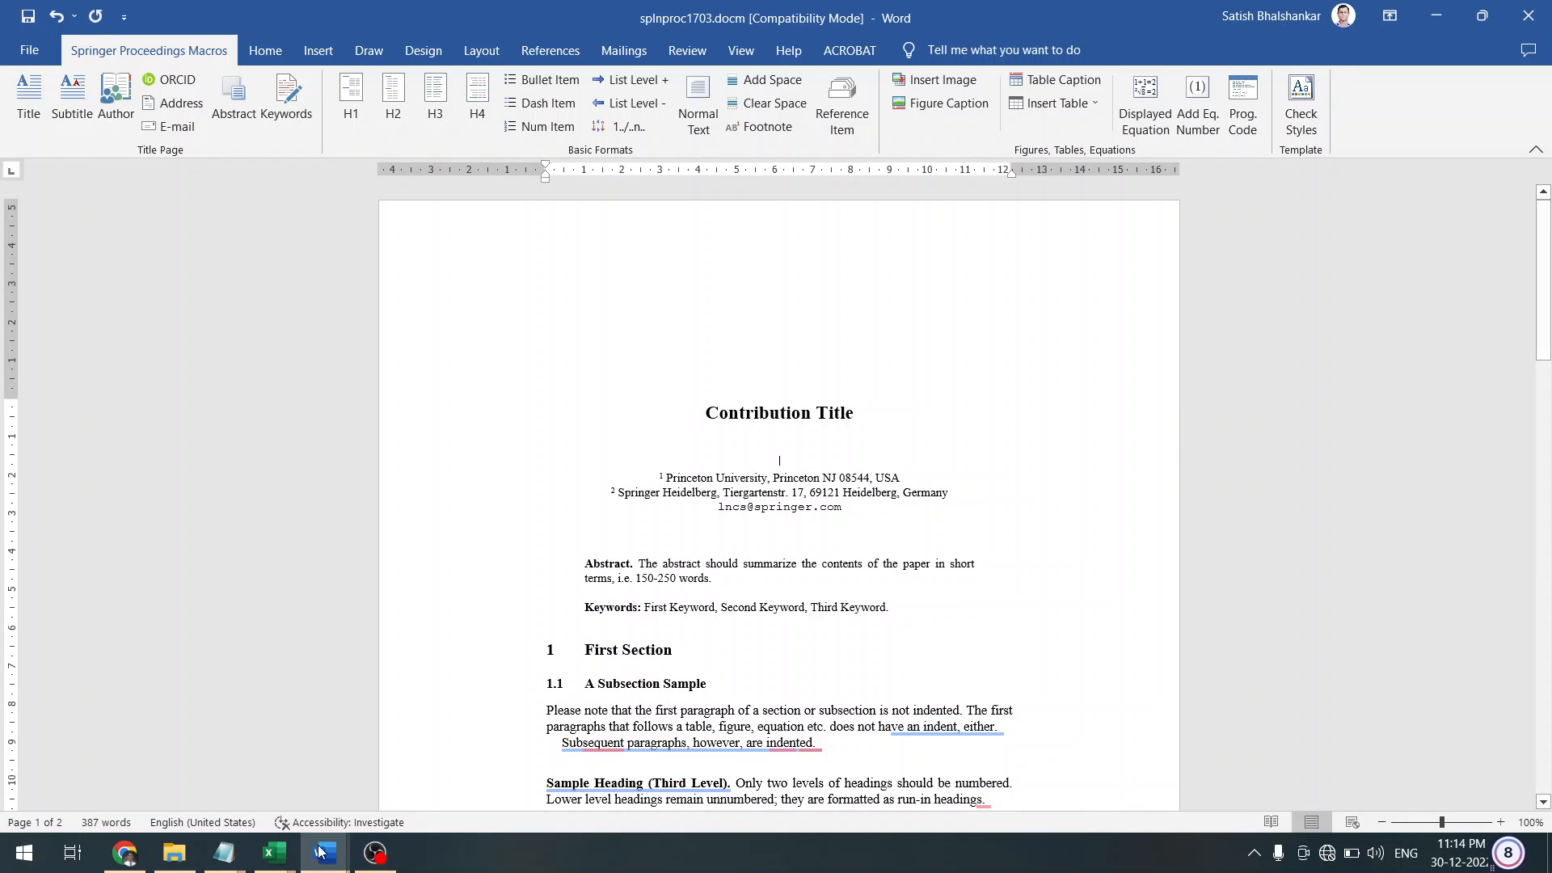
Switch to the Notepad holding the author line and select all its text
{"action": "left_click", "coordinate": [224, 853]}
{"action": "left_click", "coordinate": [327, 759]}
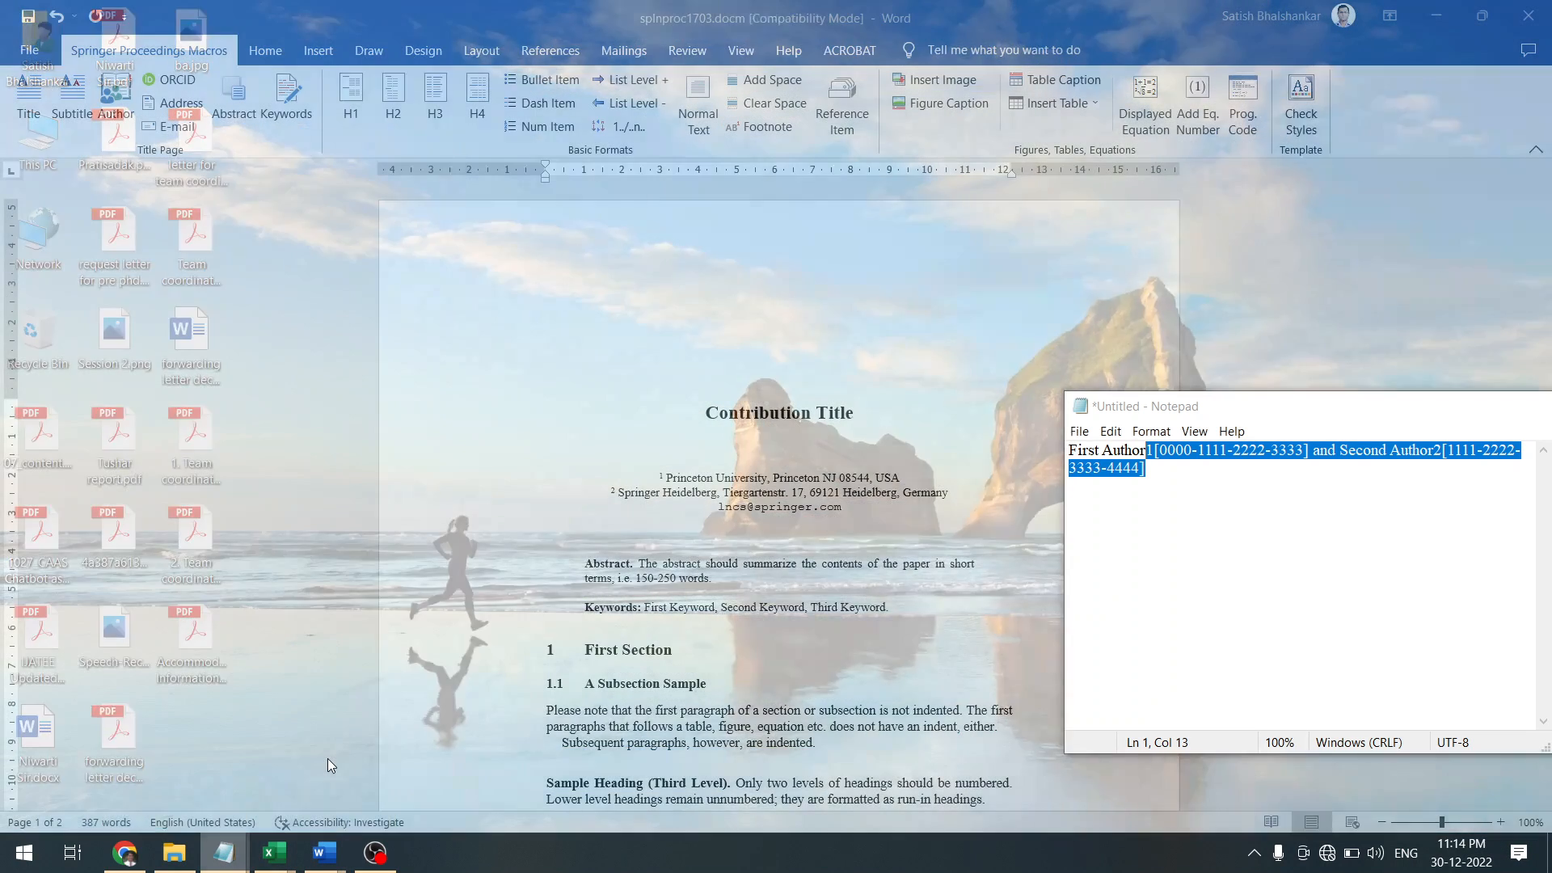
{"action": "key", "text": "ctrl+a"}
{"action": "key", "text": "ctrl+c"}
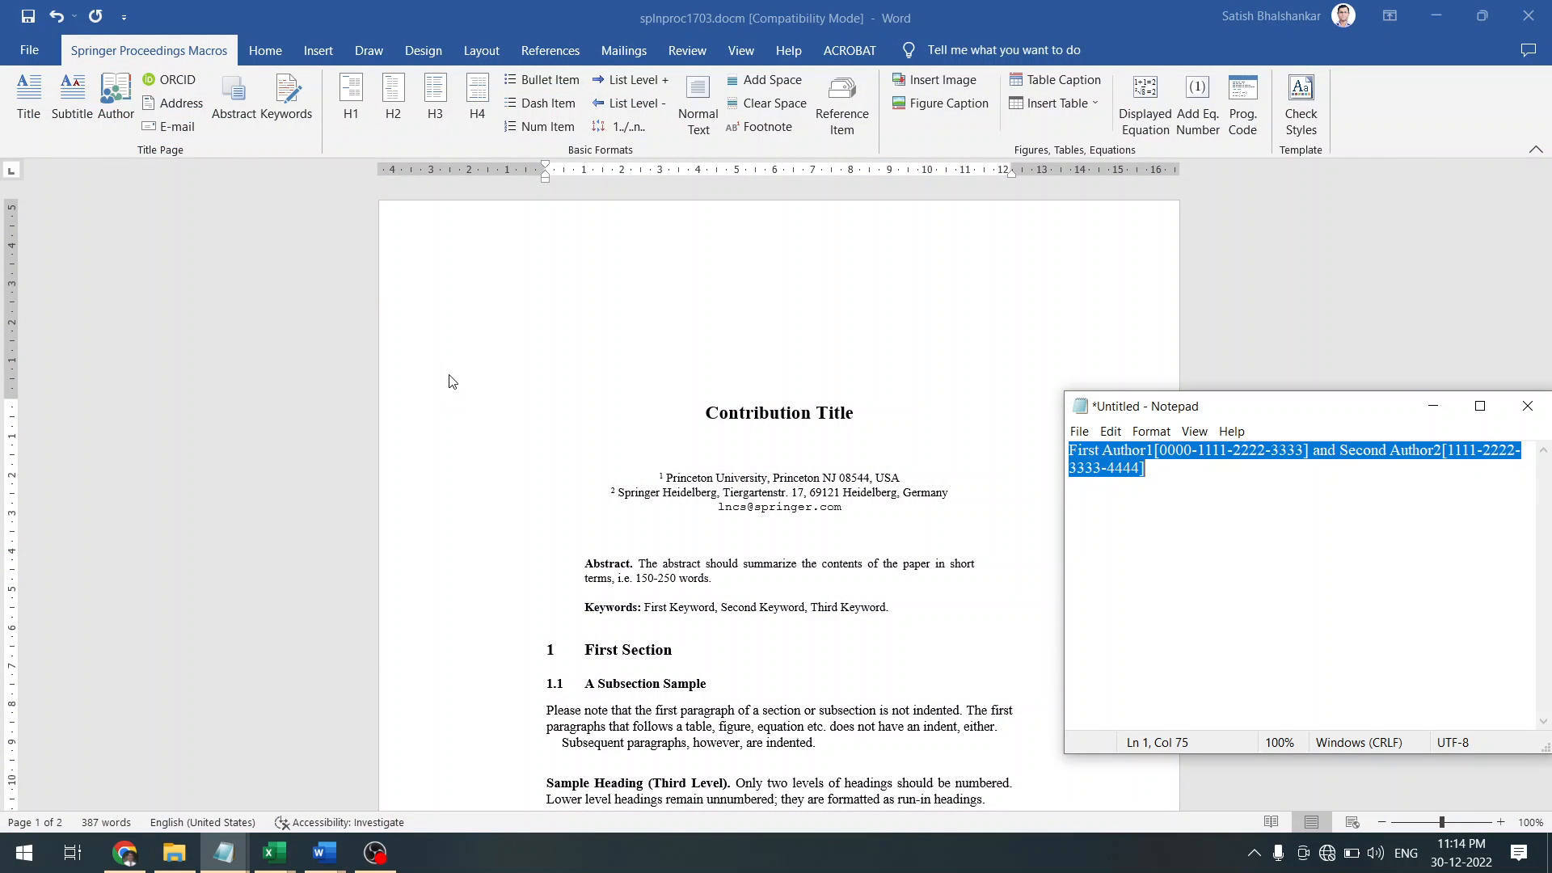
Paste the plain author line beneath the title and apply the Author style
{"action": "left_click", "coordinate": [752, 450]}
{"action": "key", "text": "ctrl+v"}
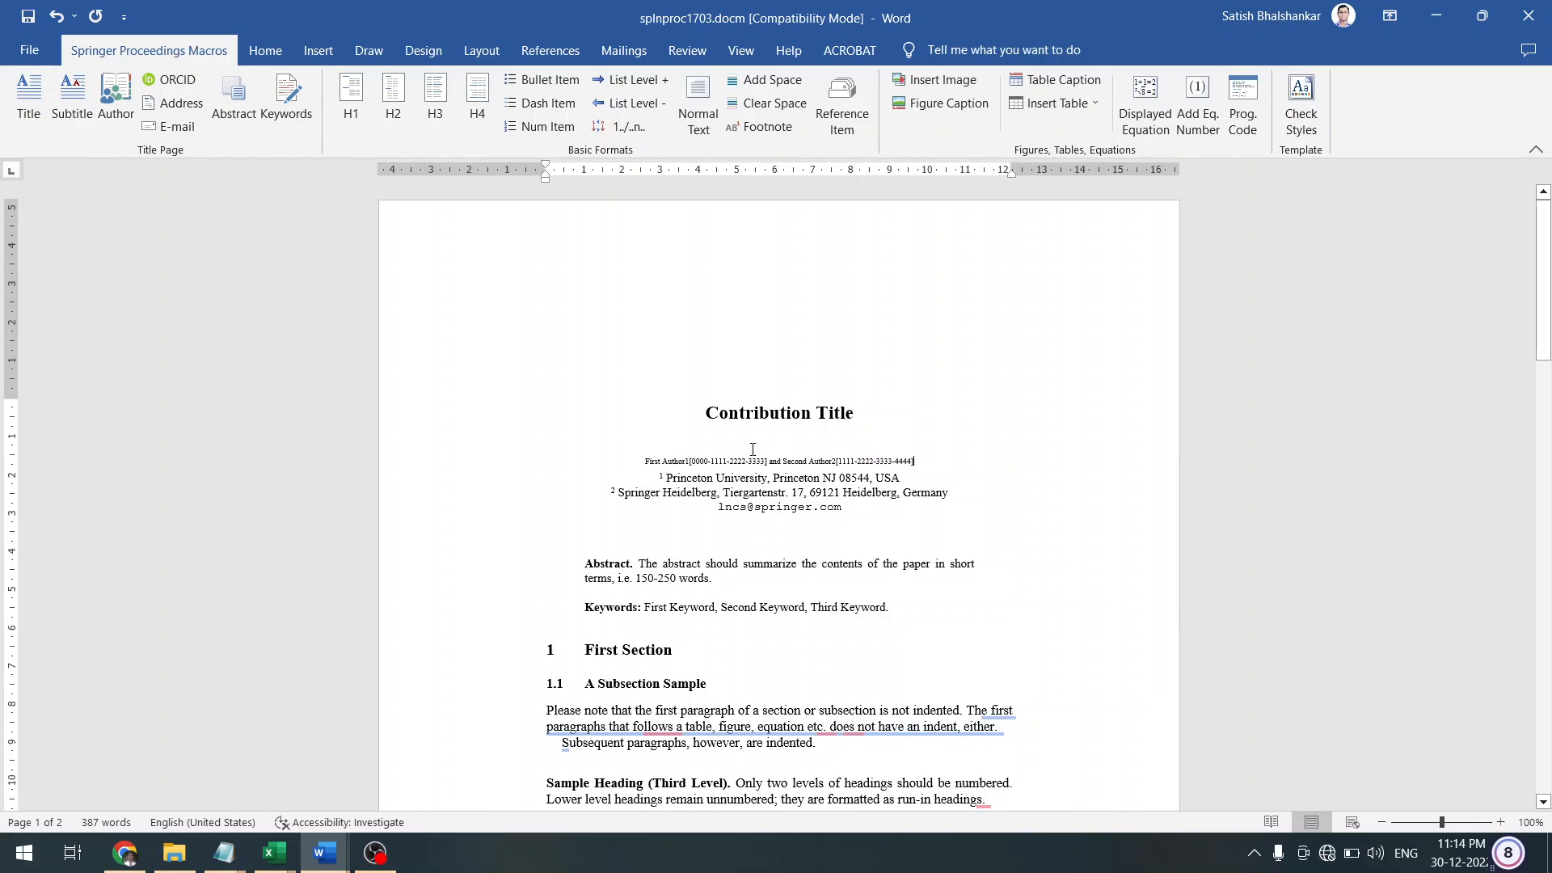
{"action": "right_click", "coordinate": [461, 460]}
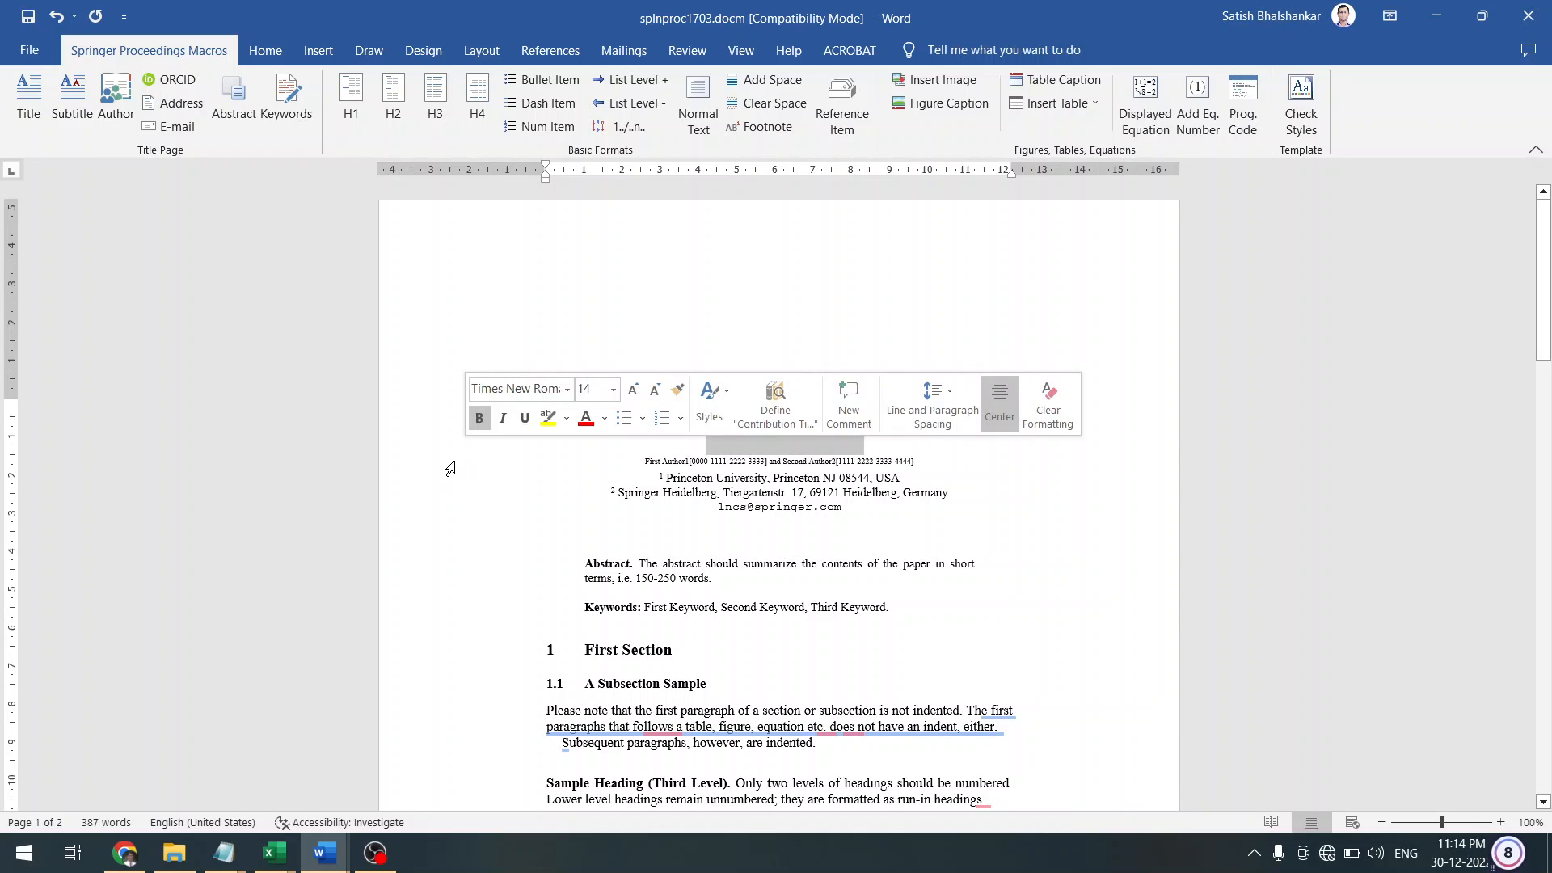
{"action": "left_click", "coordinate": [450, 467]}
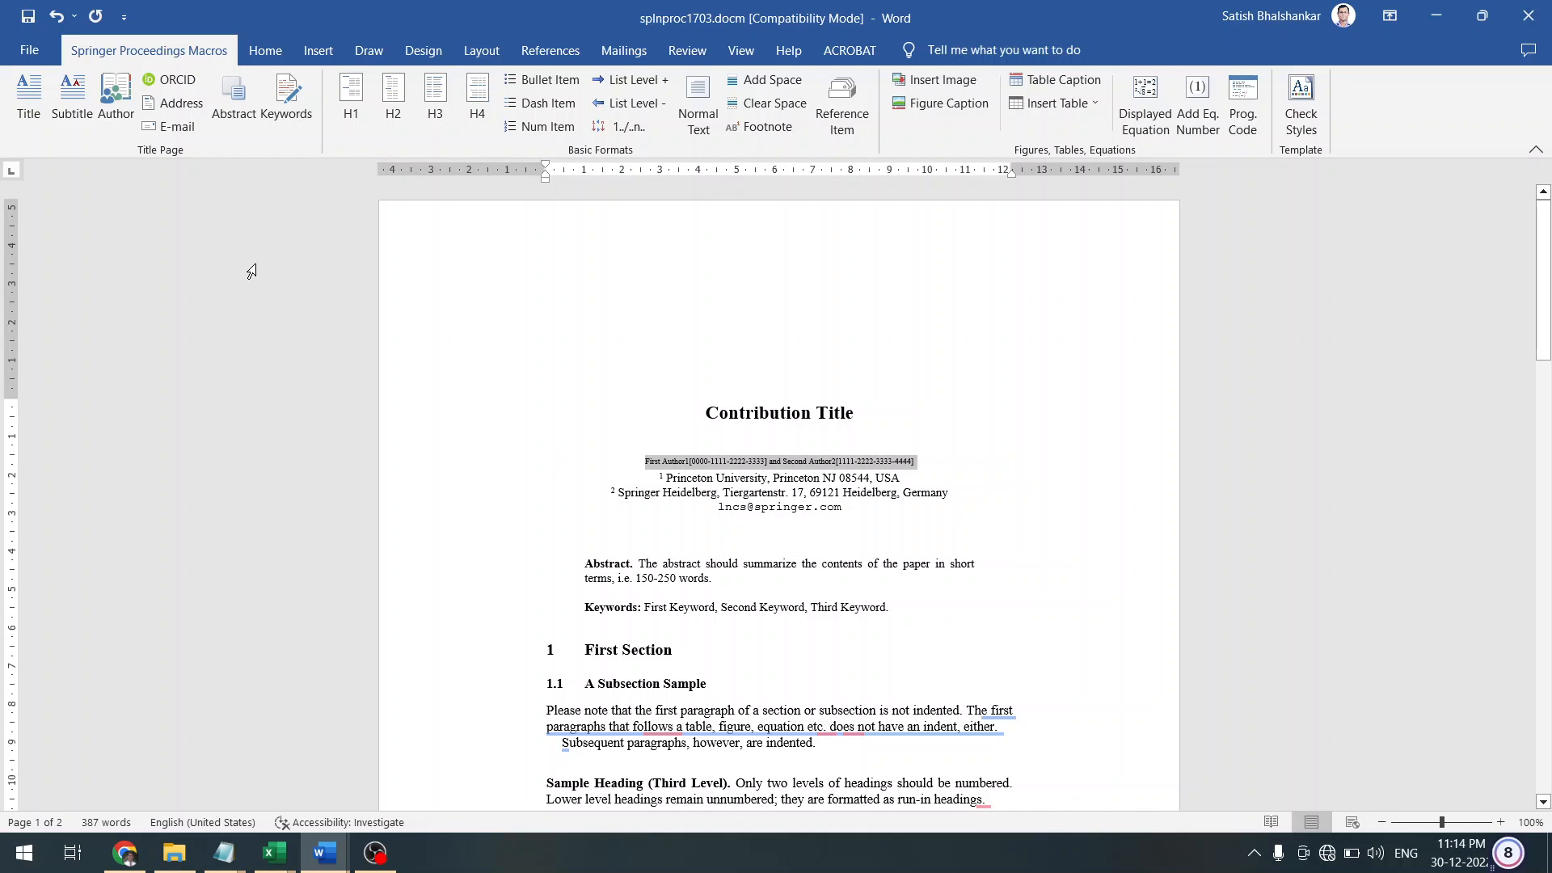
{"action": "left_click", "coordinate": [121, 95]}
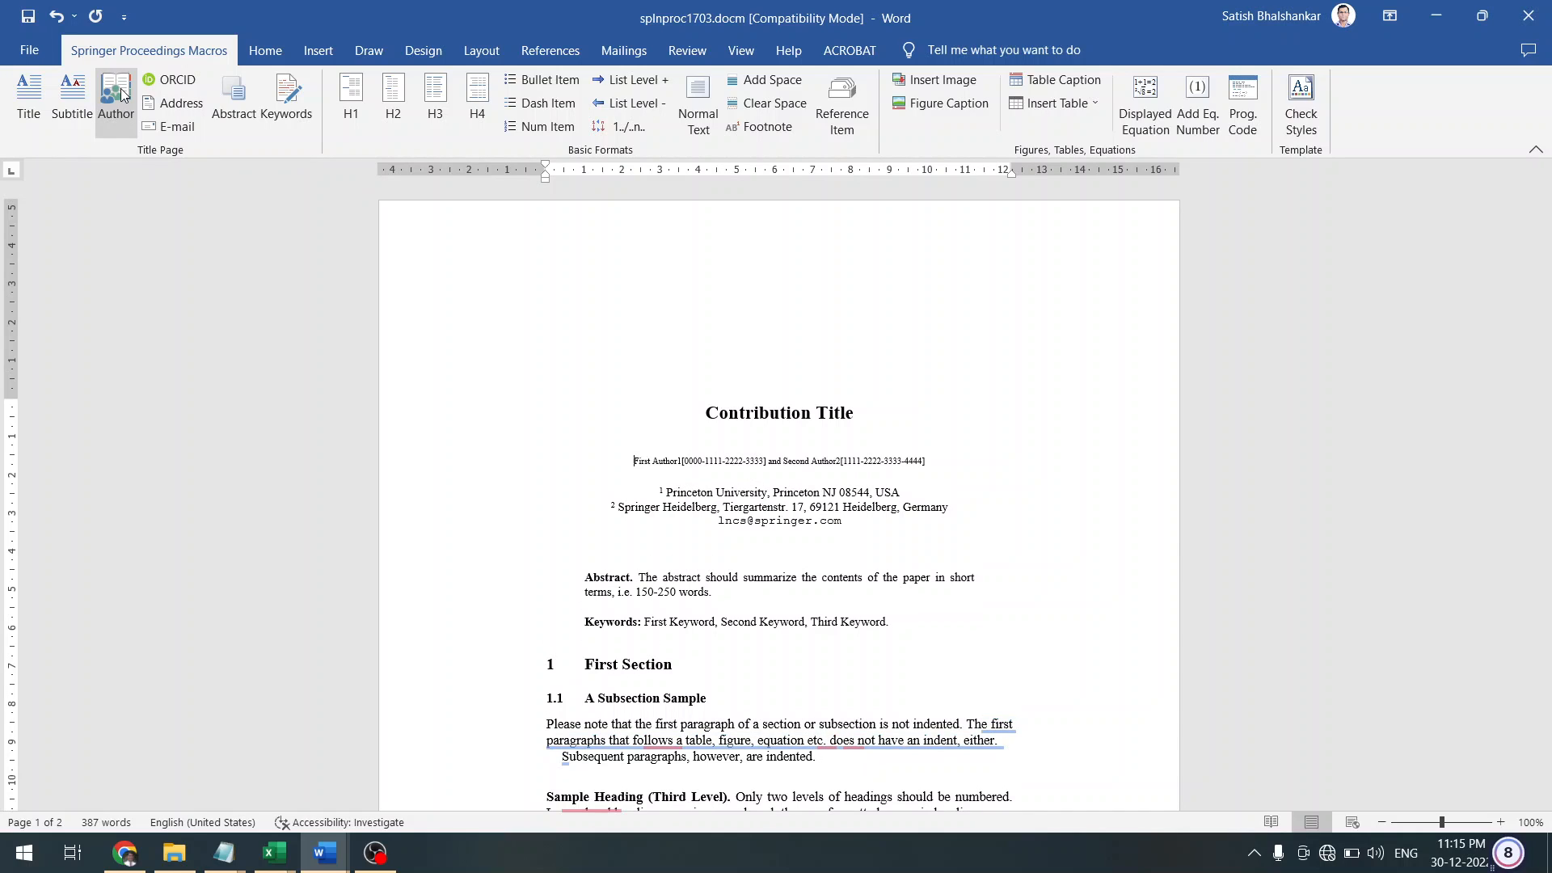
Delete and restore the author line, then paste the plain text in again
{"action": "left_click", "coordinate": [123, 95]}
{"action": "key", "text": "ctrl+c"}
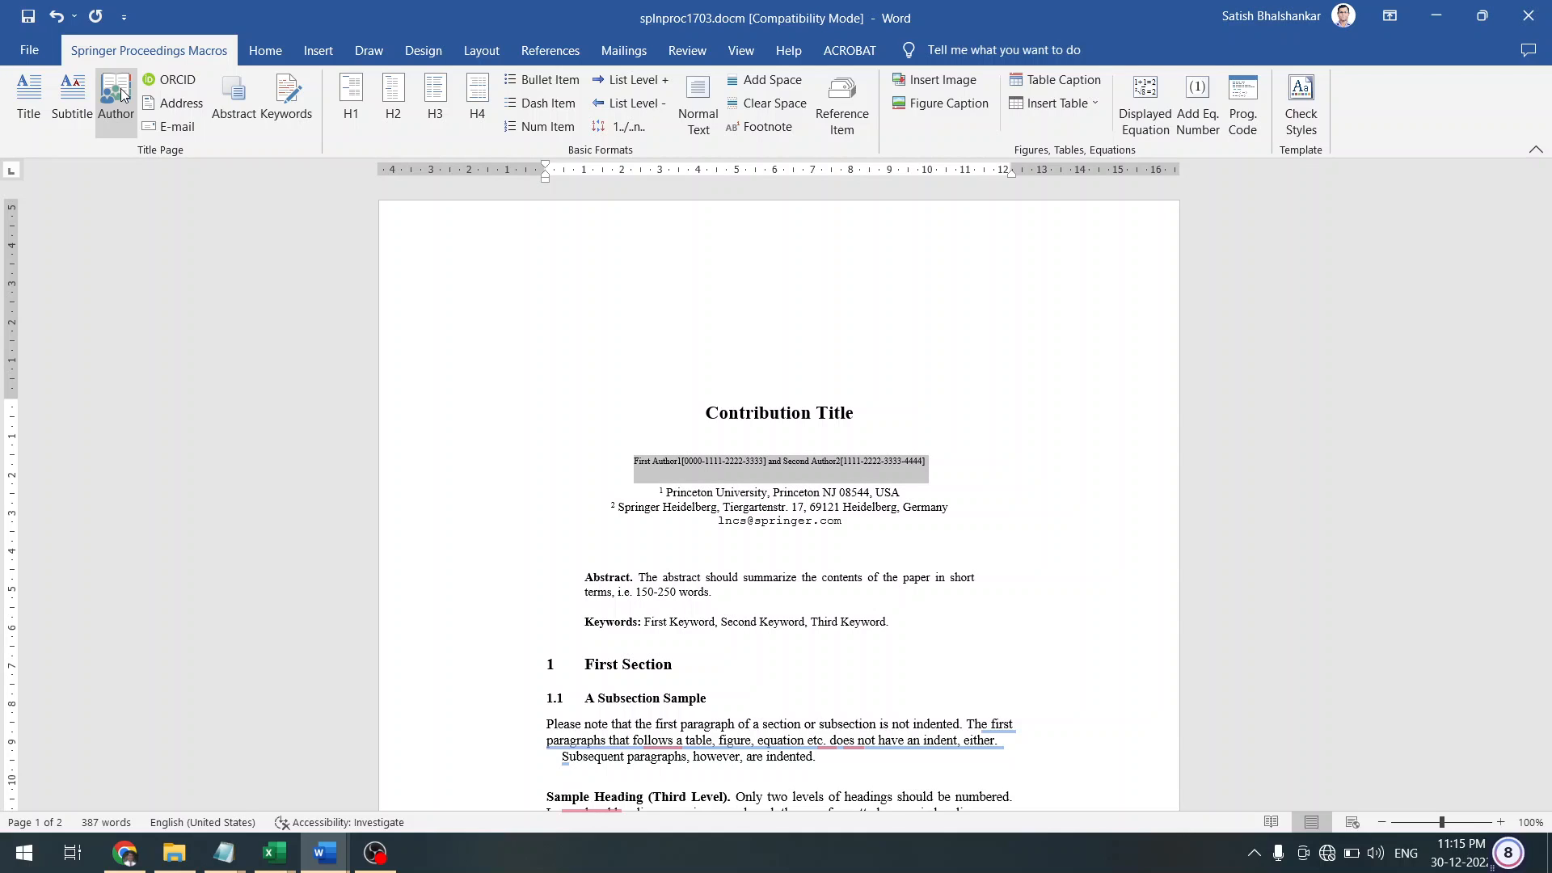
{"action": "key", "text": "Delete"}
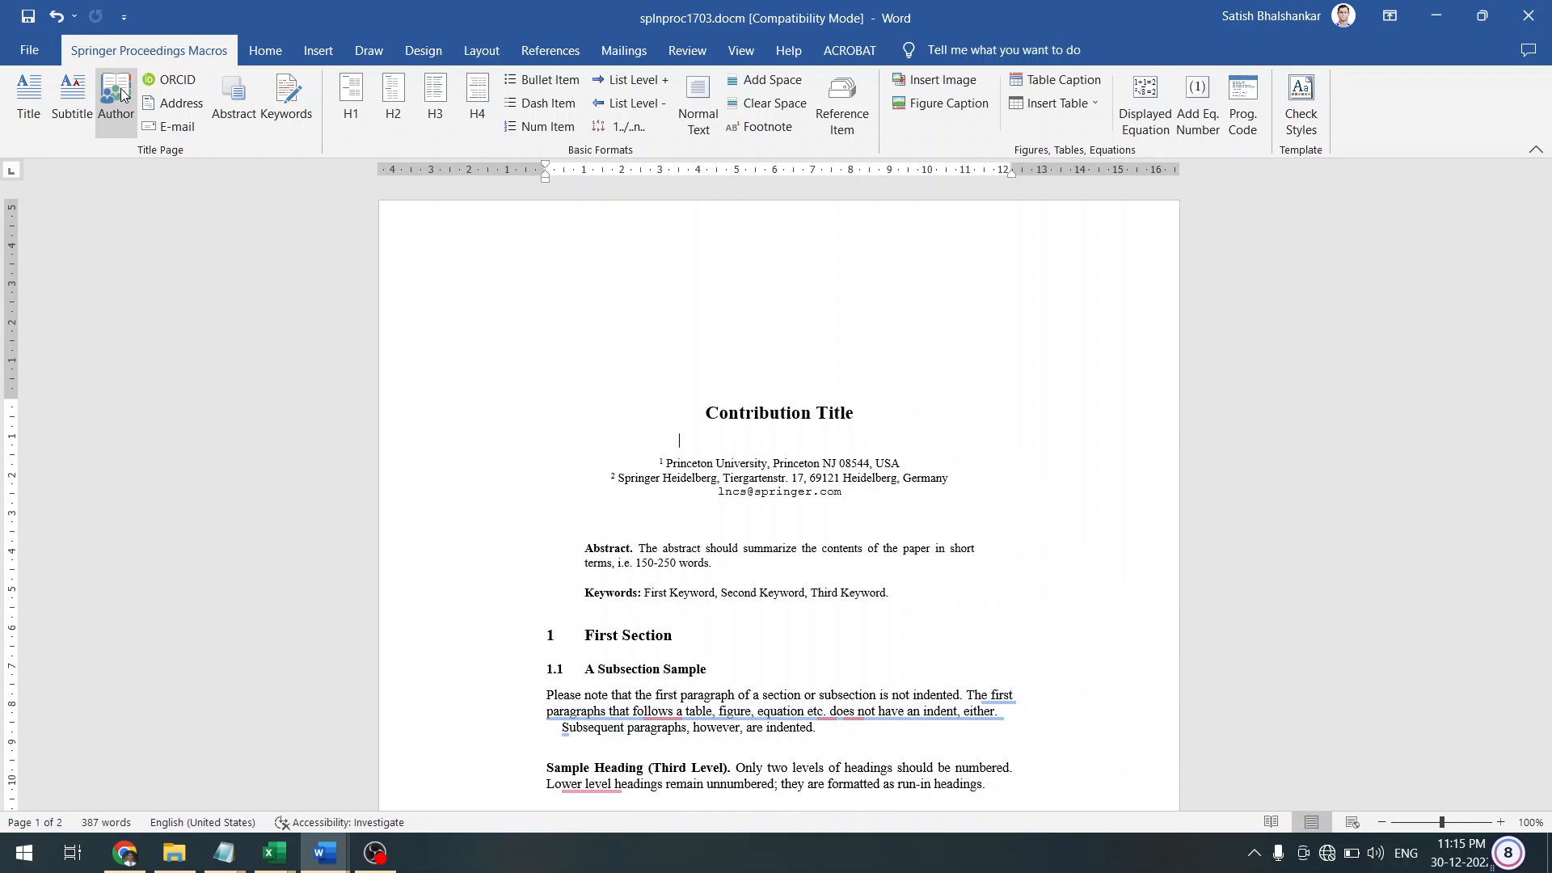
{"action": "key", "text": "ctrl+z"}
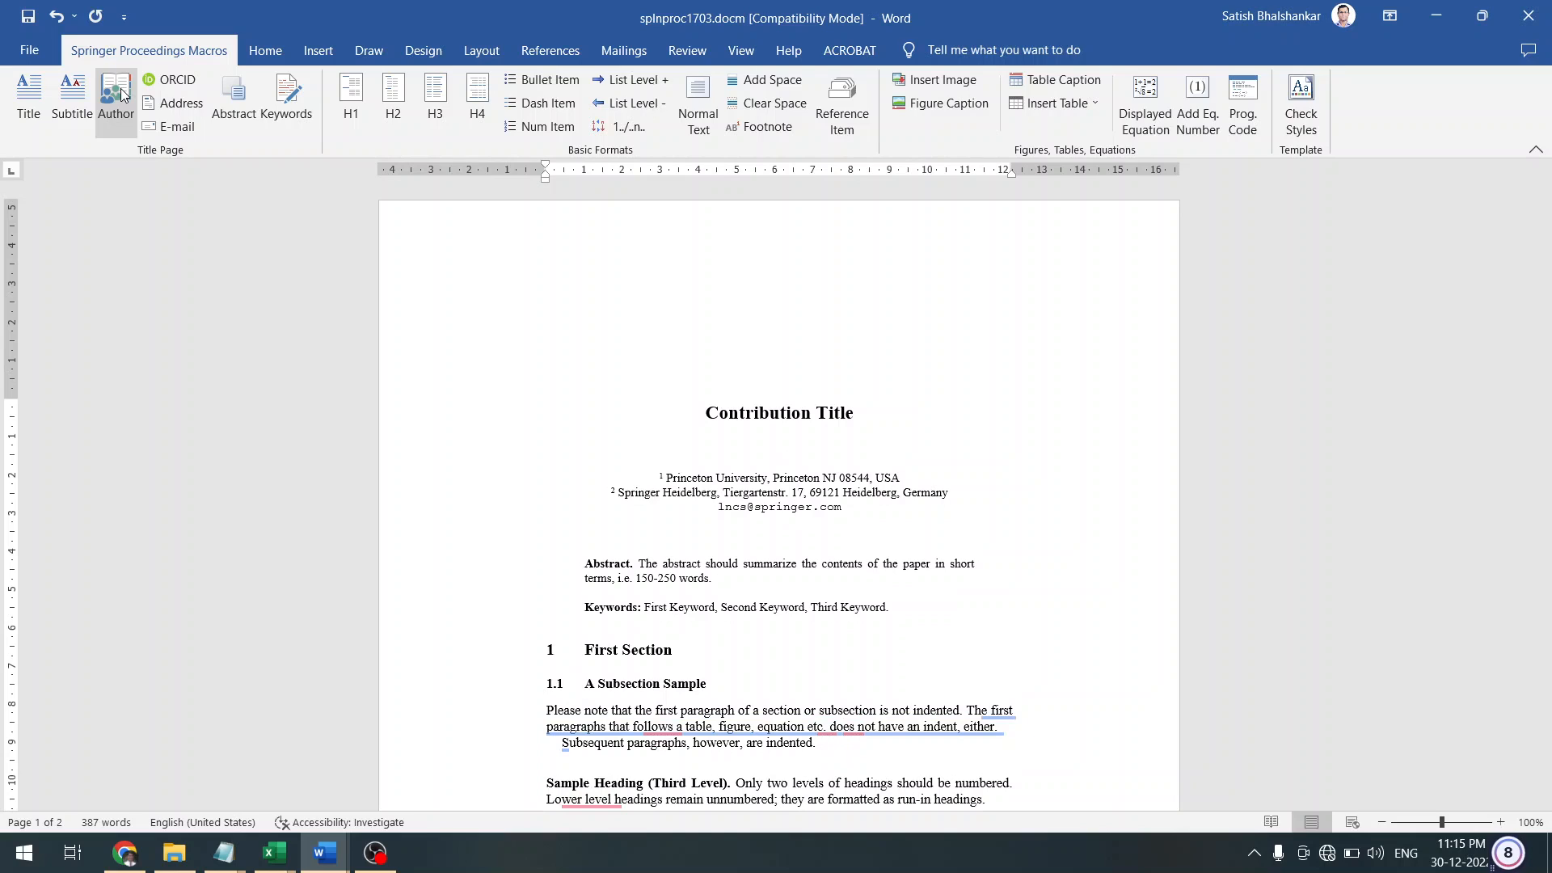
{"action": "left_click", "coordinate": [289, 60]}
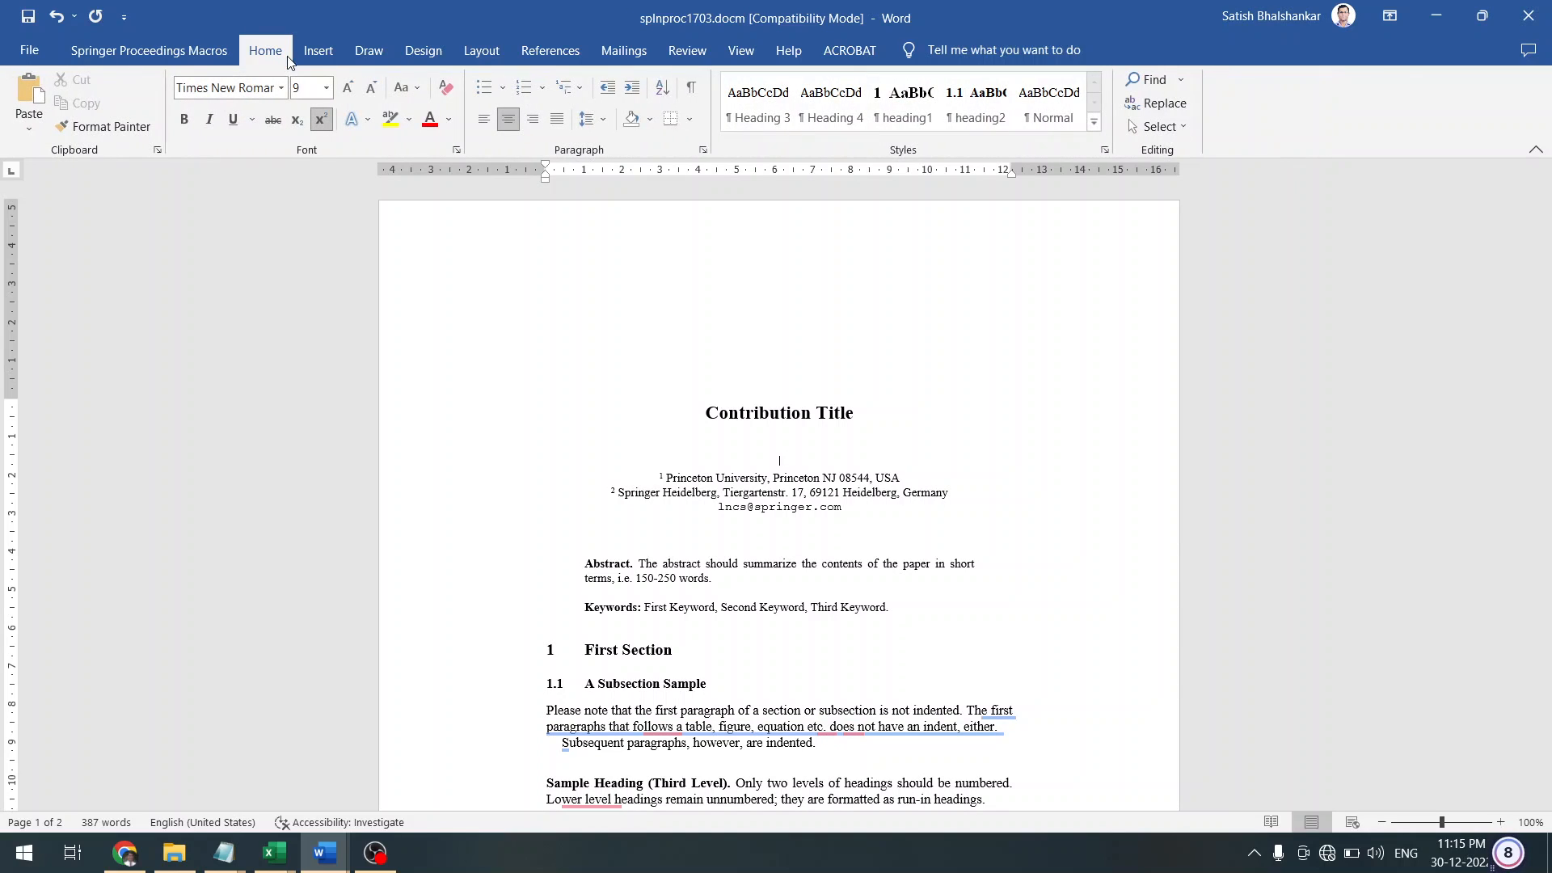
{"action": "left_click", "coordinate": [195, 53]}
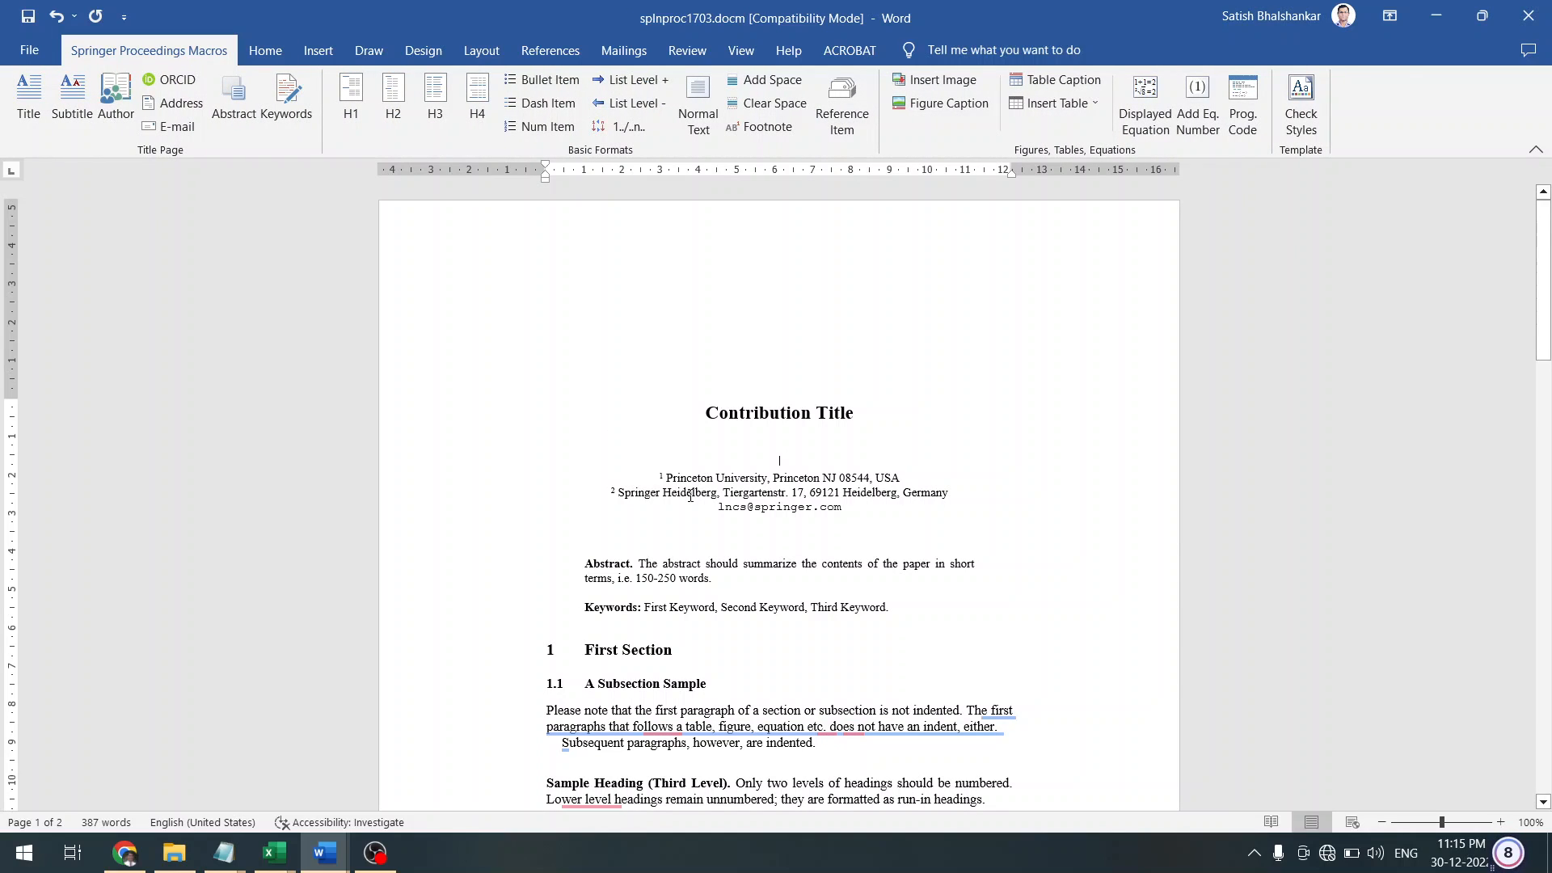
{"action": "key", "text": "ctrl+v"}
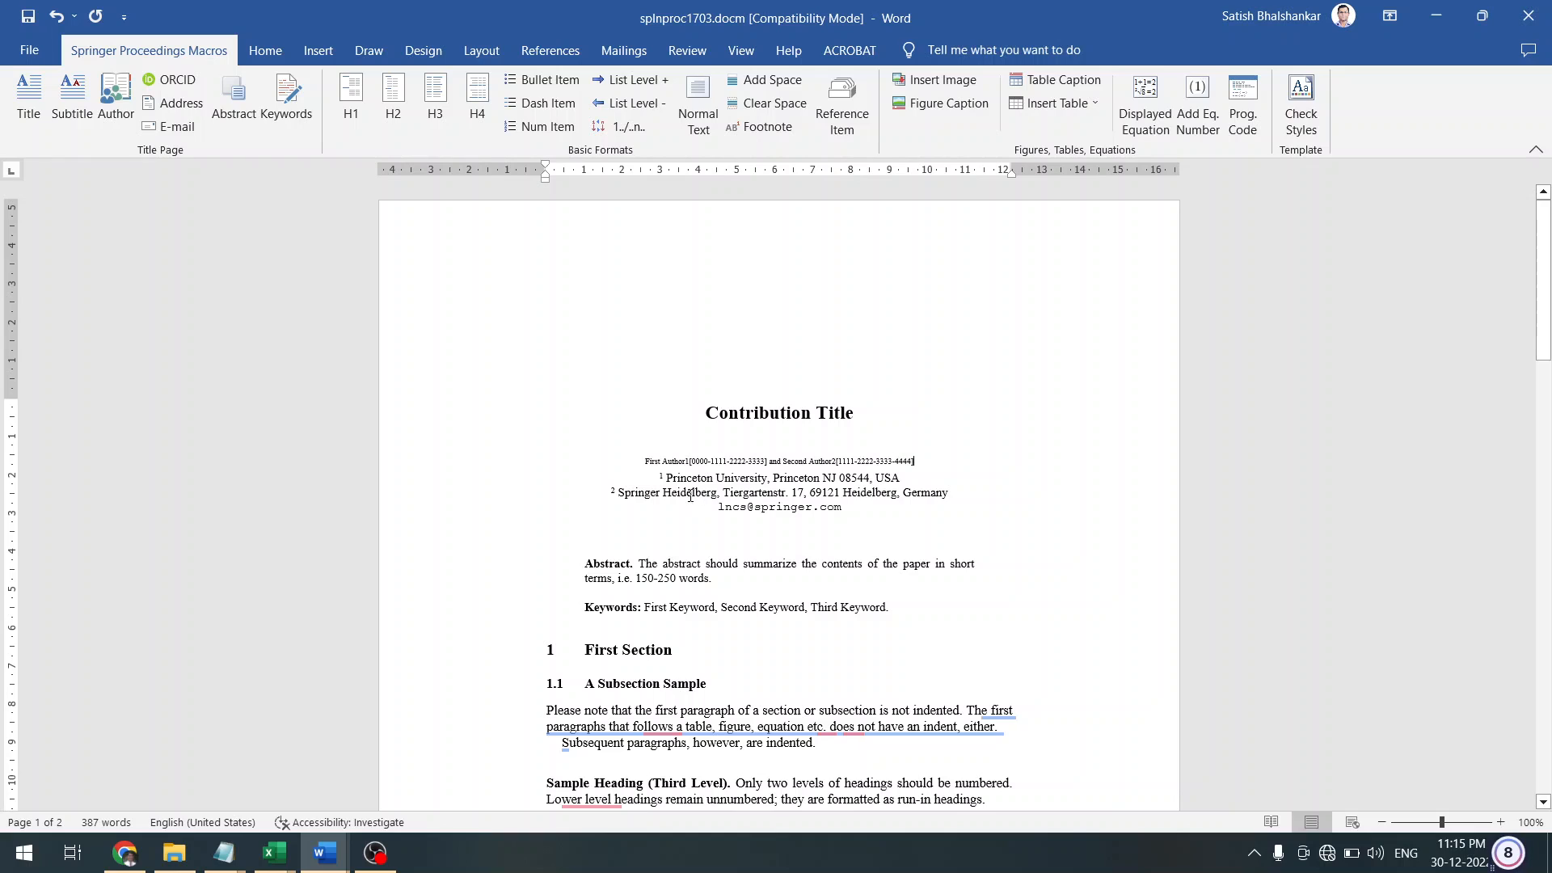
Apply the Author style to the pasted line, then Clear Space and Normal Text
{"action": "left_click", "coordinate": [527, 462]}
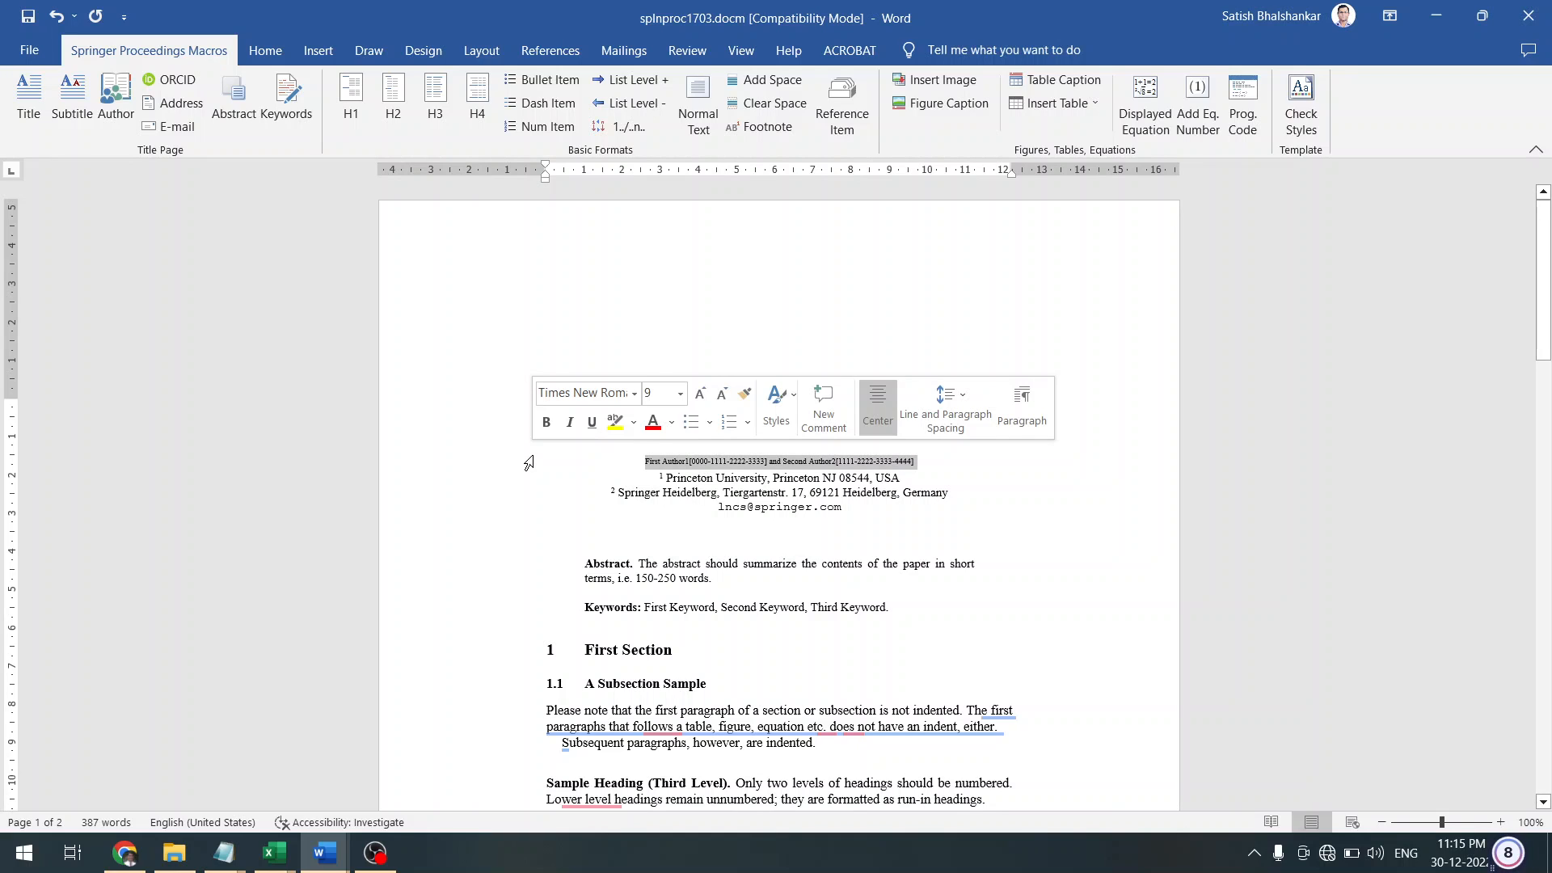
{"action": "left_click", "coordinate": [100, 97]}
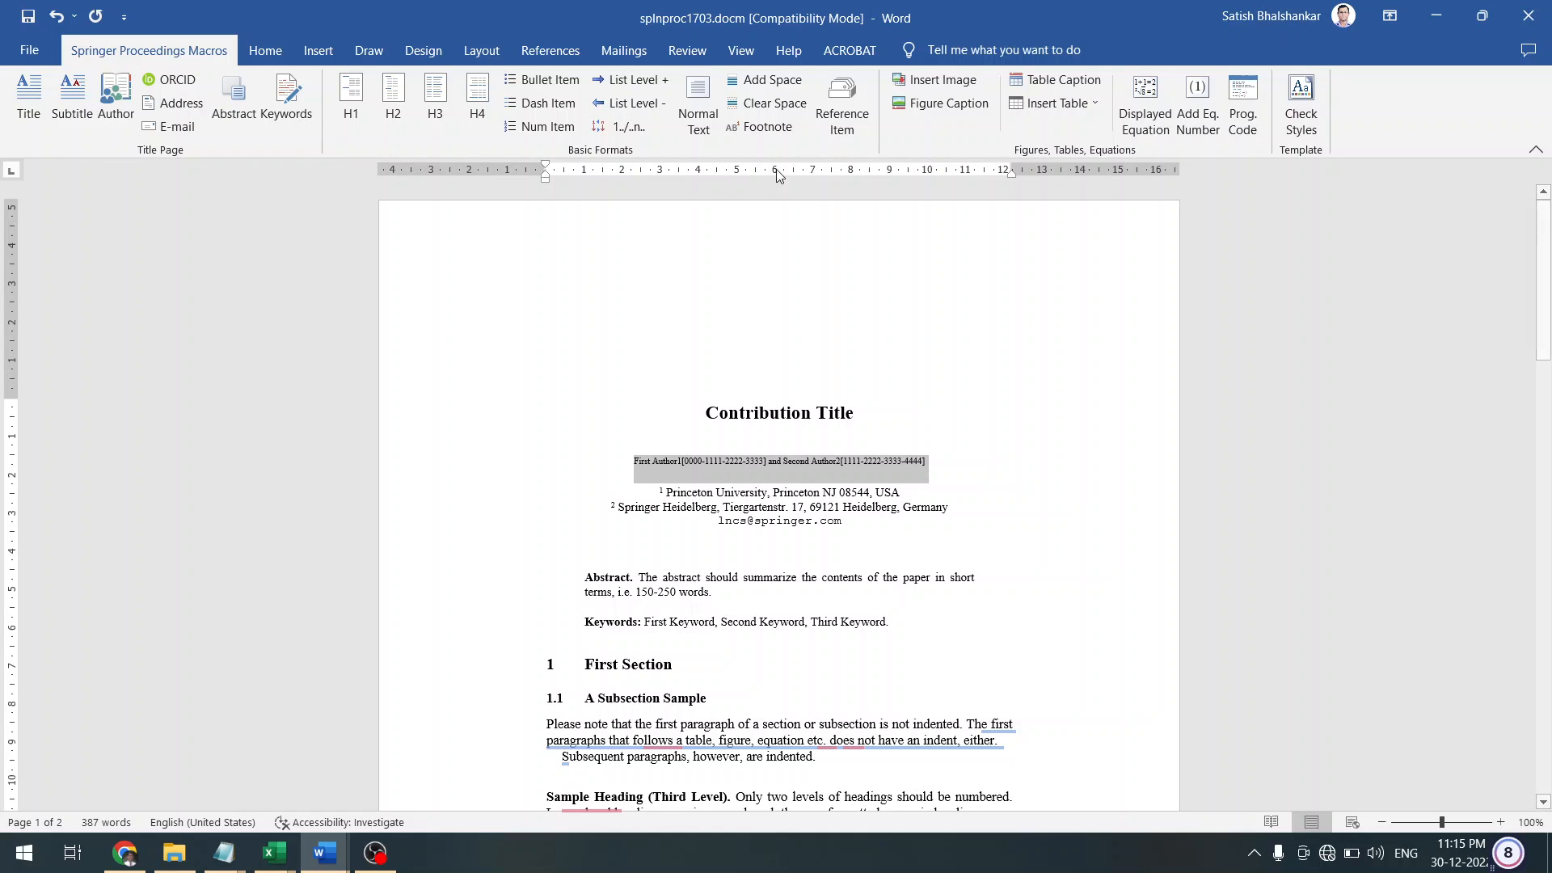
{"action": "left_click", "coordinate": [784, 109]}
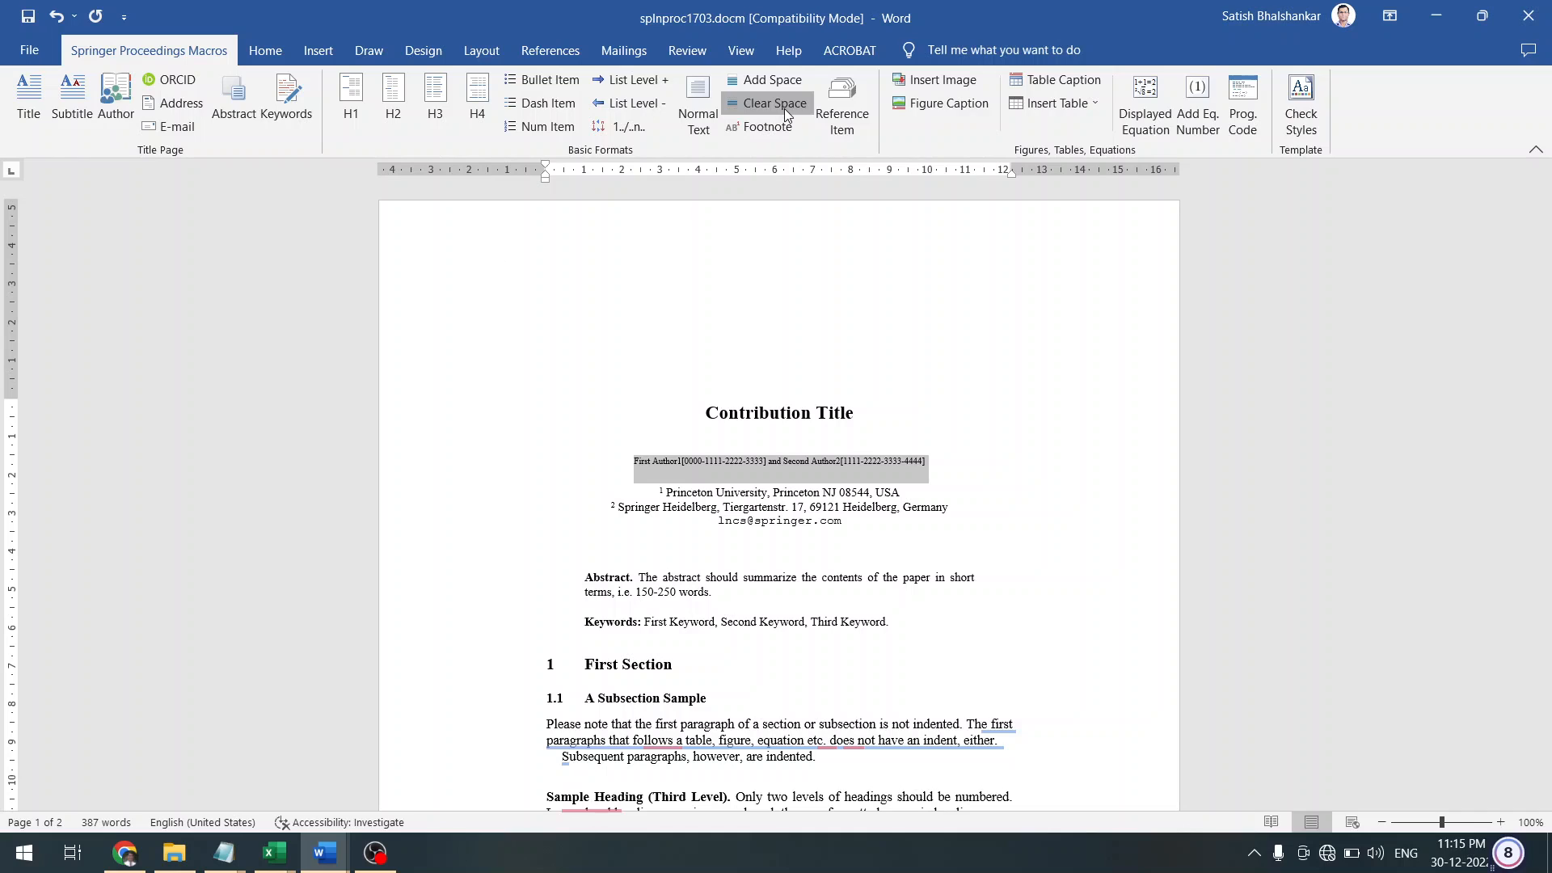
{"action": "left_click", "coordinate": [710, 108]}
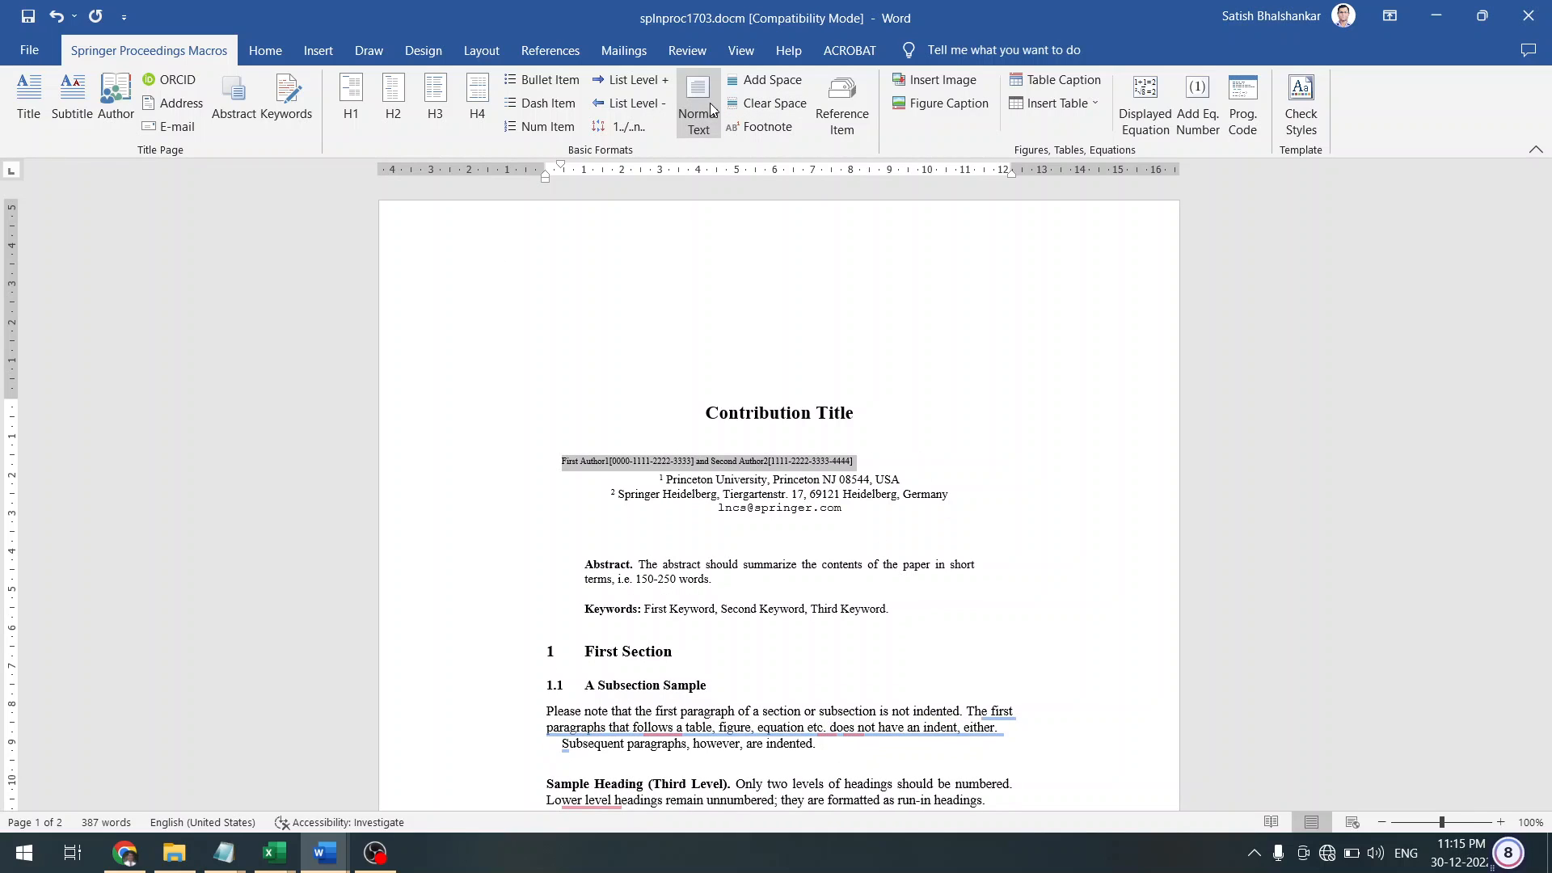
Toggle superscript on and off, then reapply the Springer Author style to the line
{"action": "left_click", "coordinate": [318, 63]}
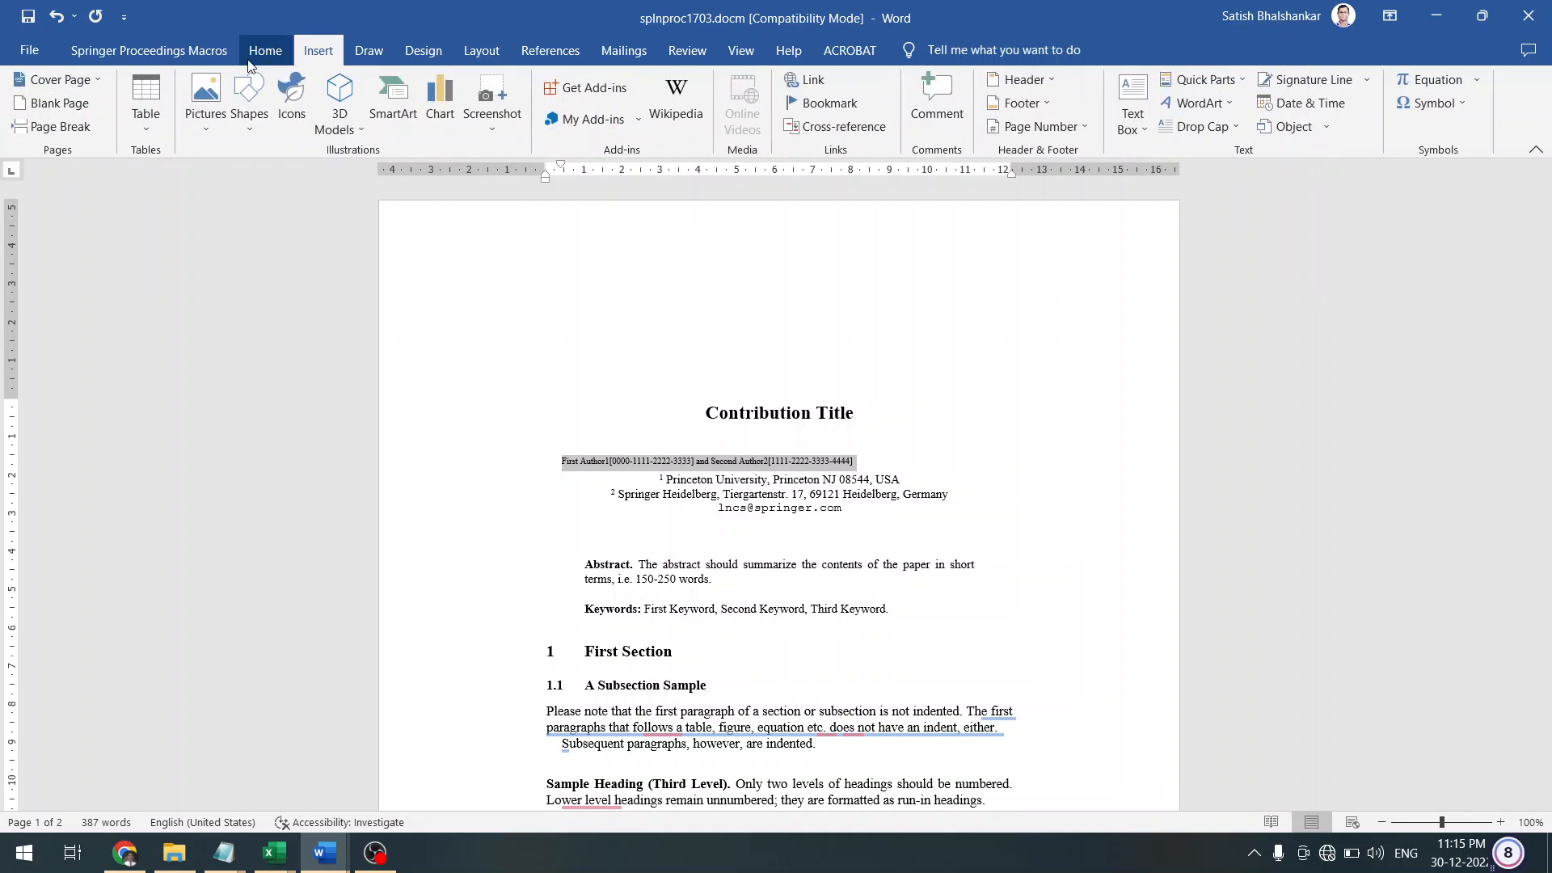
{"action": "left_click", "coordinate": [257, 52]}
{"action": "left_click", "coordinate": [322, 129]}
{"action": "left_click", "coordinate": [322, 129]}
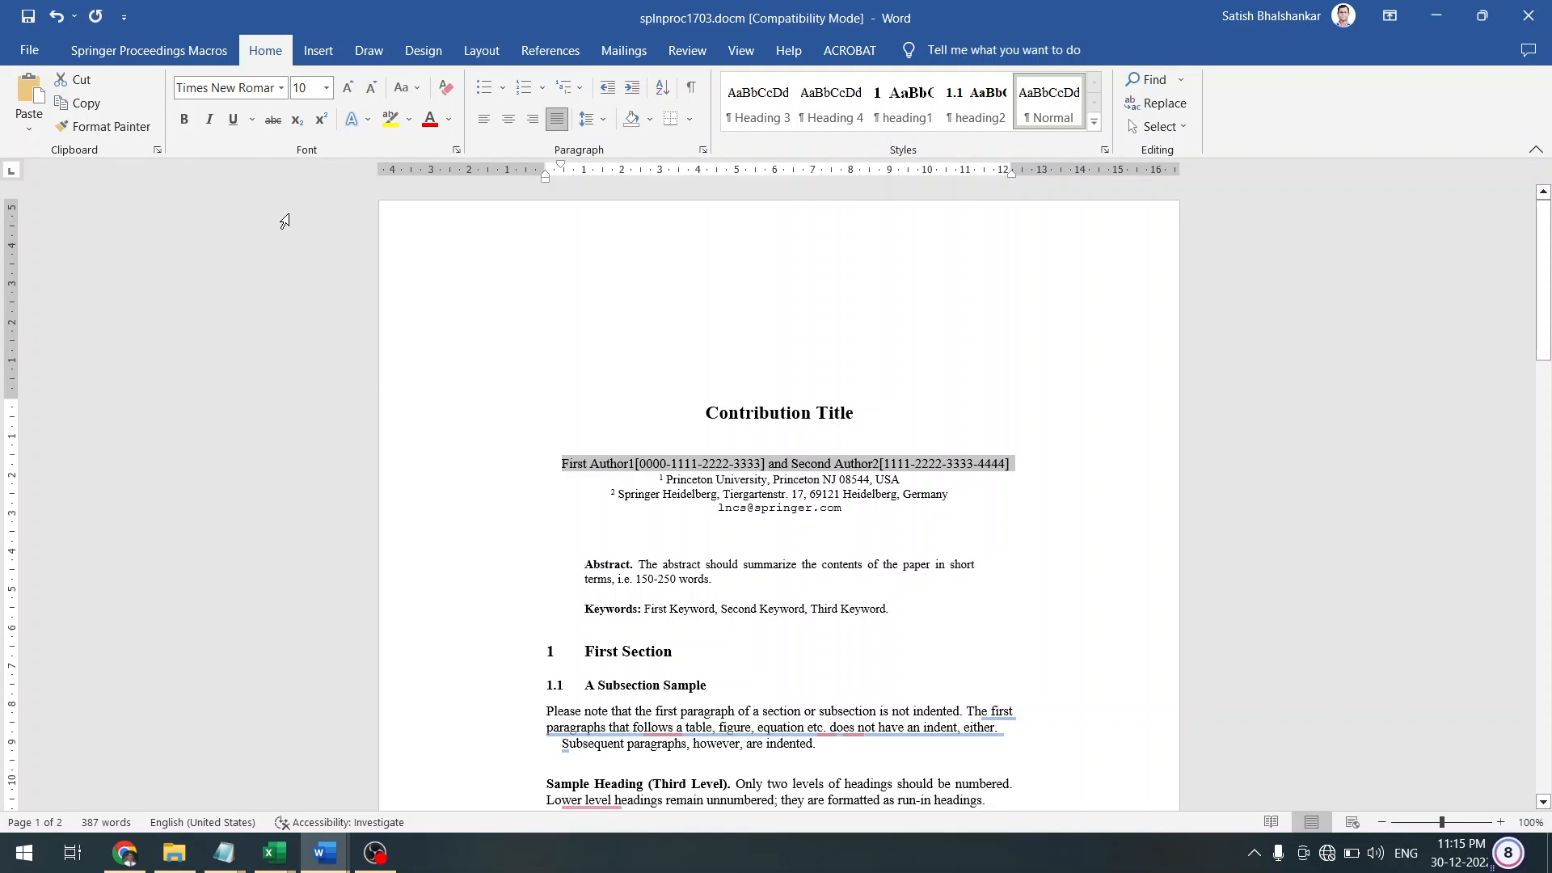
{"action": "left_click", "coordinate": [176, 54]}
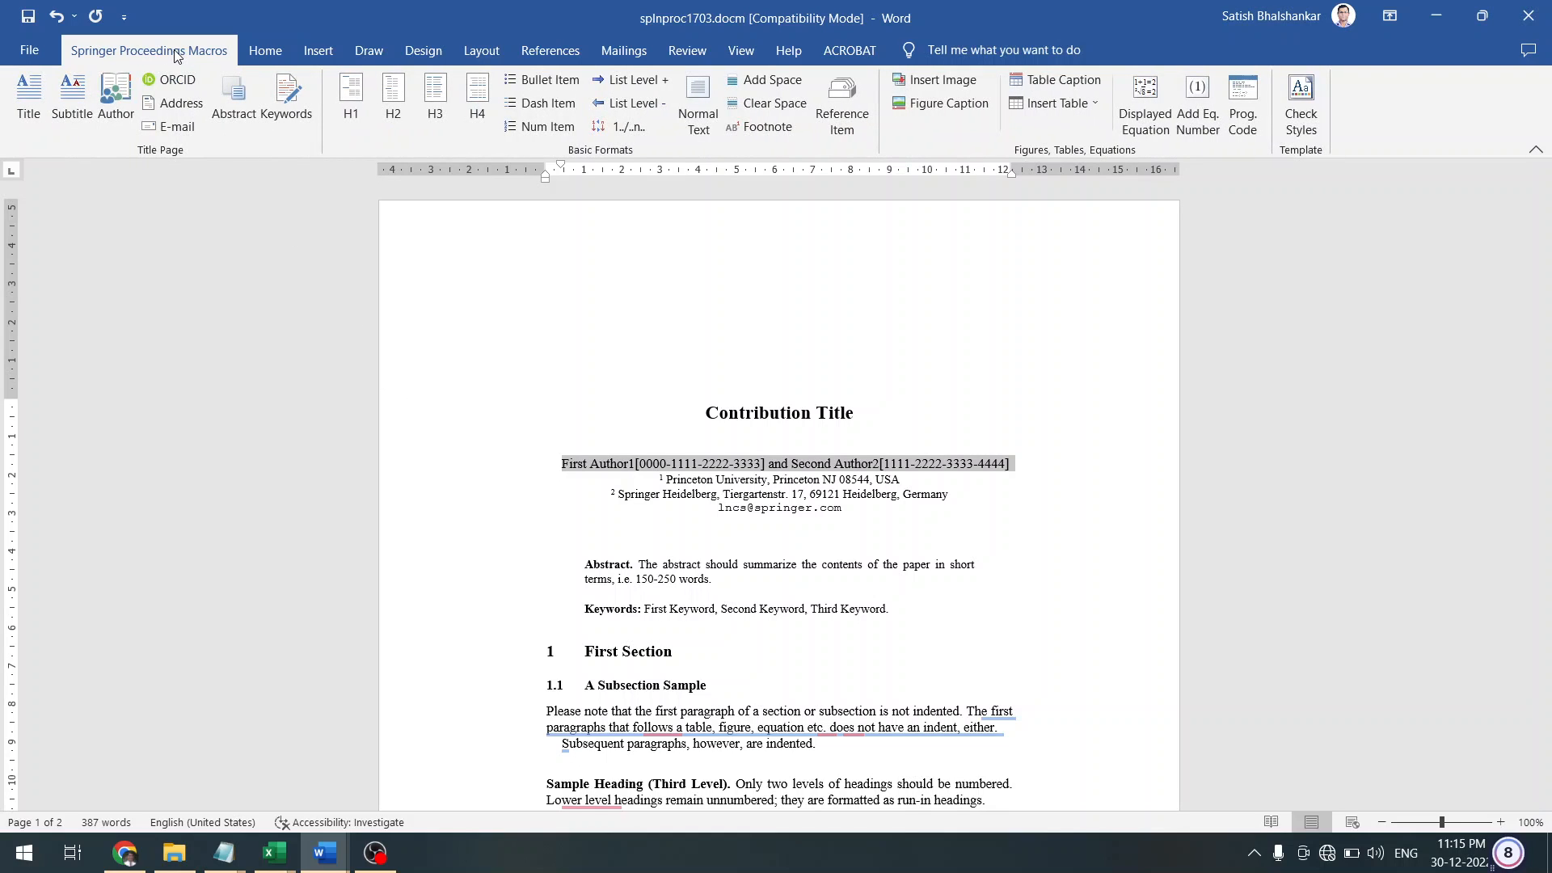
{"action": "left_click", "coordinate": [124, 95]}
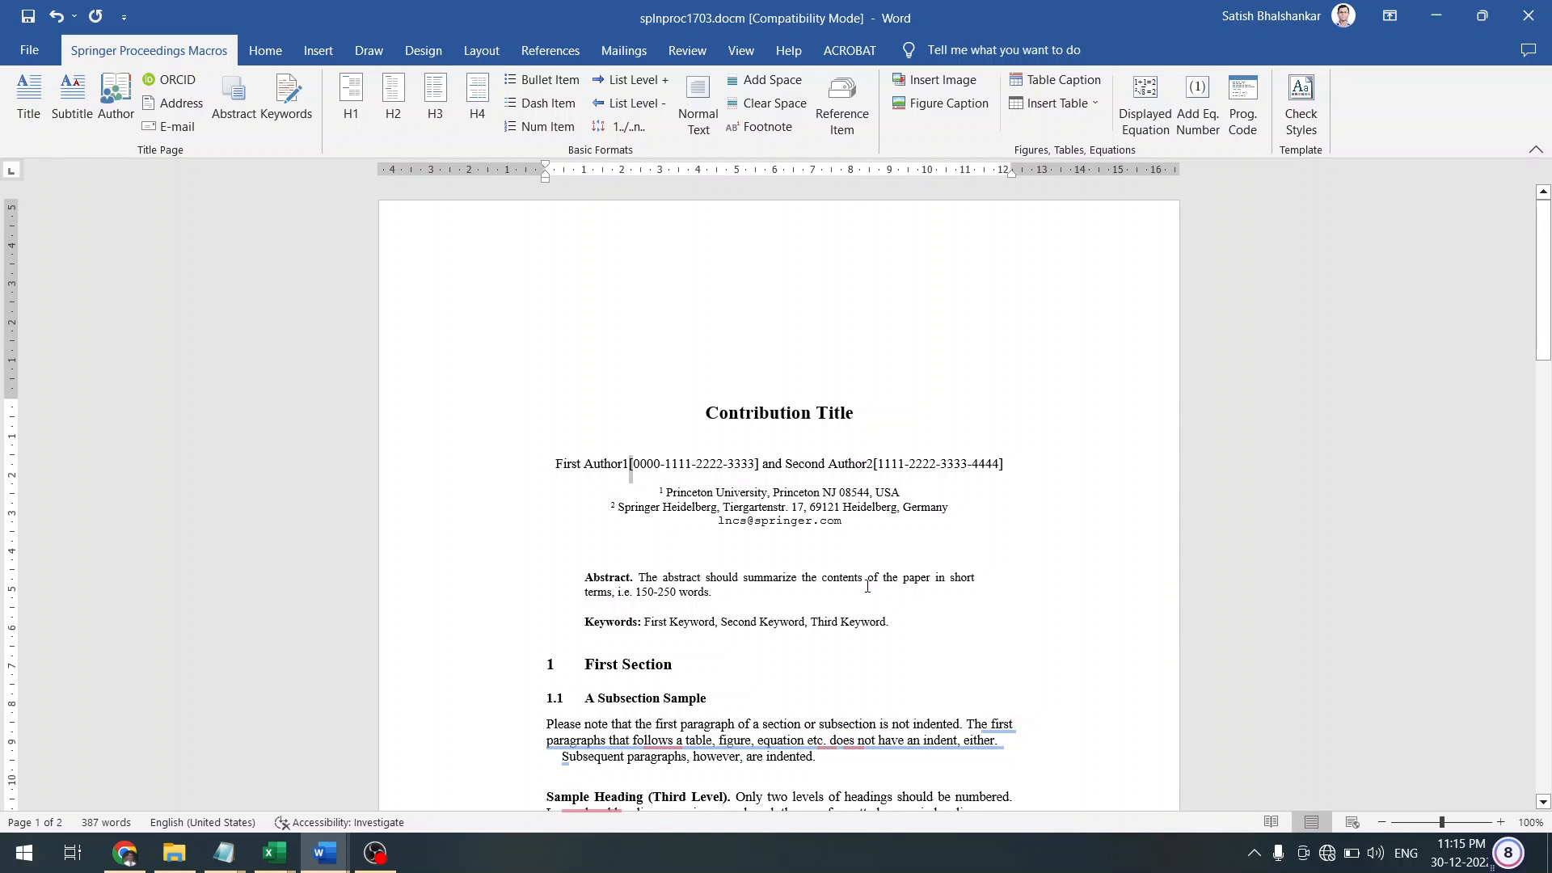
Superscript the bracketed ORCID numbers after both author names
{"action": "key", "text": "shift+Right"}
{"action": "key", "text": "shift+Right"}
{"action": "key", "text": "shift+Right"}
{"action": "key", "text": "shift+Right"}
{"action": "key", "text": "shift+Right"}
{"action": "key", "text": "shift+Right"}
{"action": "key", "text": "shift+Right"}
{"action": "key", "text": "shift+Right"}
{"action": "key", "text": "shift+Right"}
{"action": "key", "text": "shift+Right"}
{"action": "key", "text": "shift+Right"}
{"action": "key", "text": "shift+Right"}
{"action": "key", "text": "shift+Right"}
{"action": "key", "text": "shift+Right"}
{"action": "key", "text": "shift+Right"}
{"action": "key", "text": "shift+Right"}
{"action": "key", "text": "shift+Right"}
{"action": "key", "text": "shift+Right"}
{"action": "key", "text": "shift+Right"}
{"action": "key", "text": "shift+Right"}
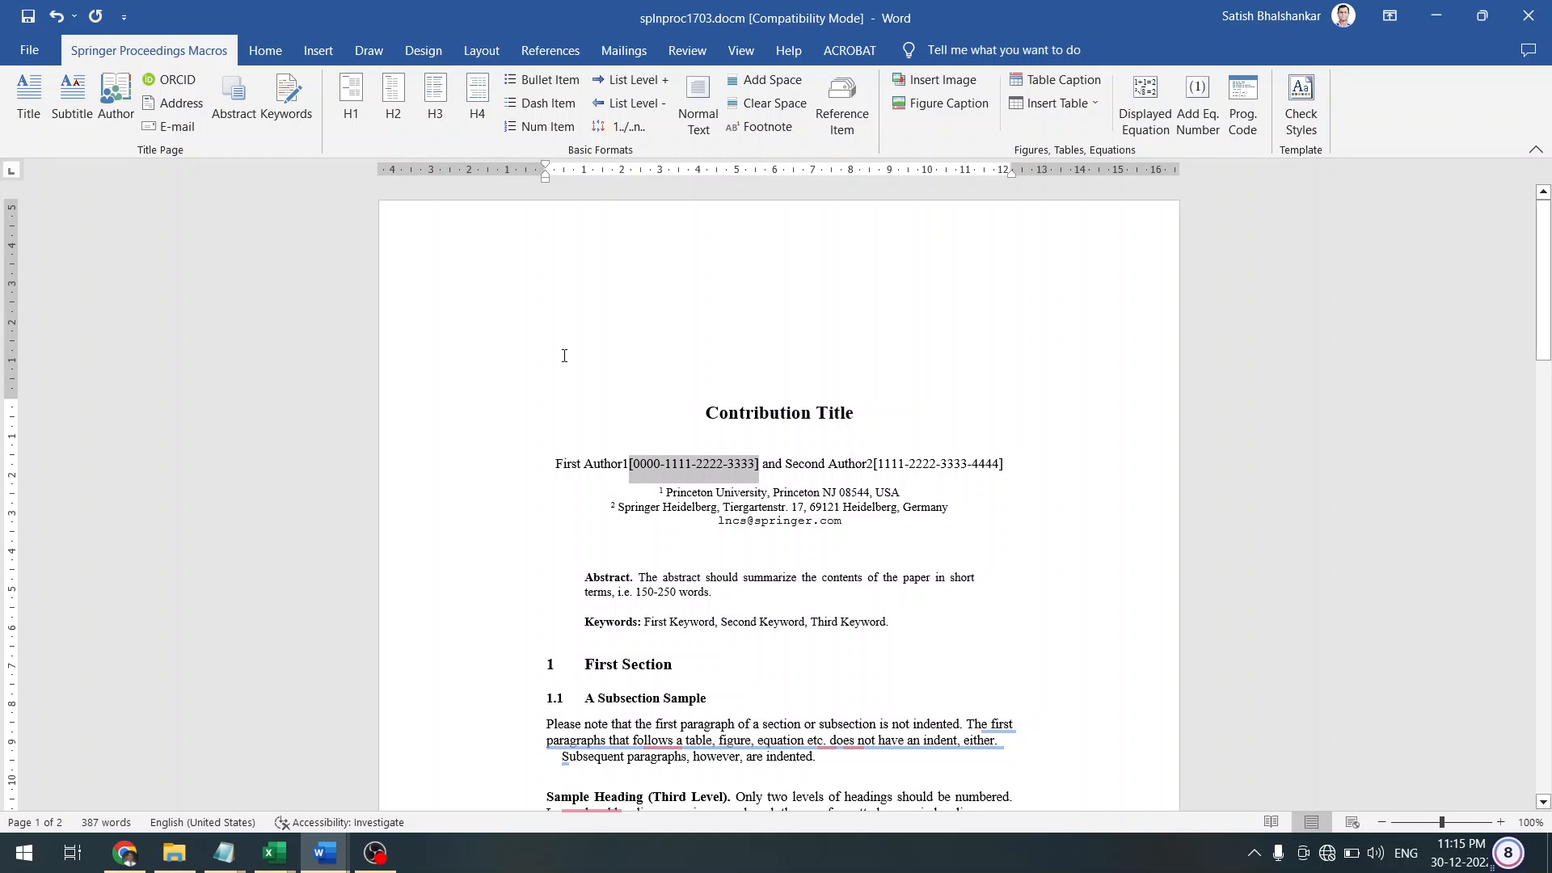
{"action": "left_click", "coordinate": [265, 50]}
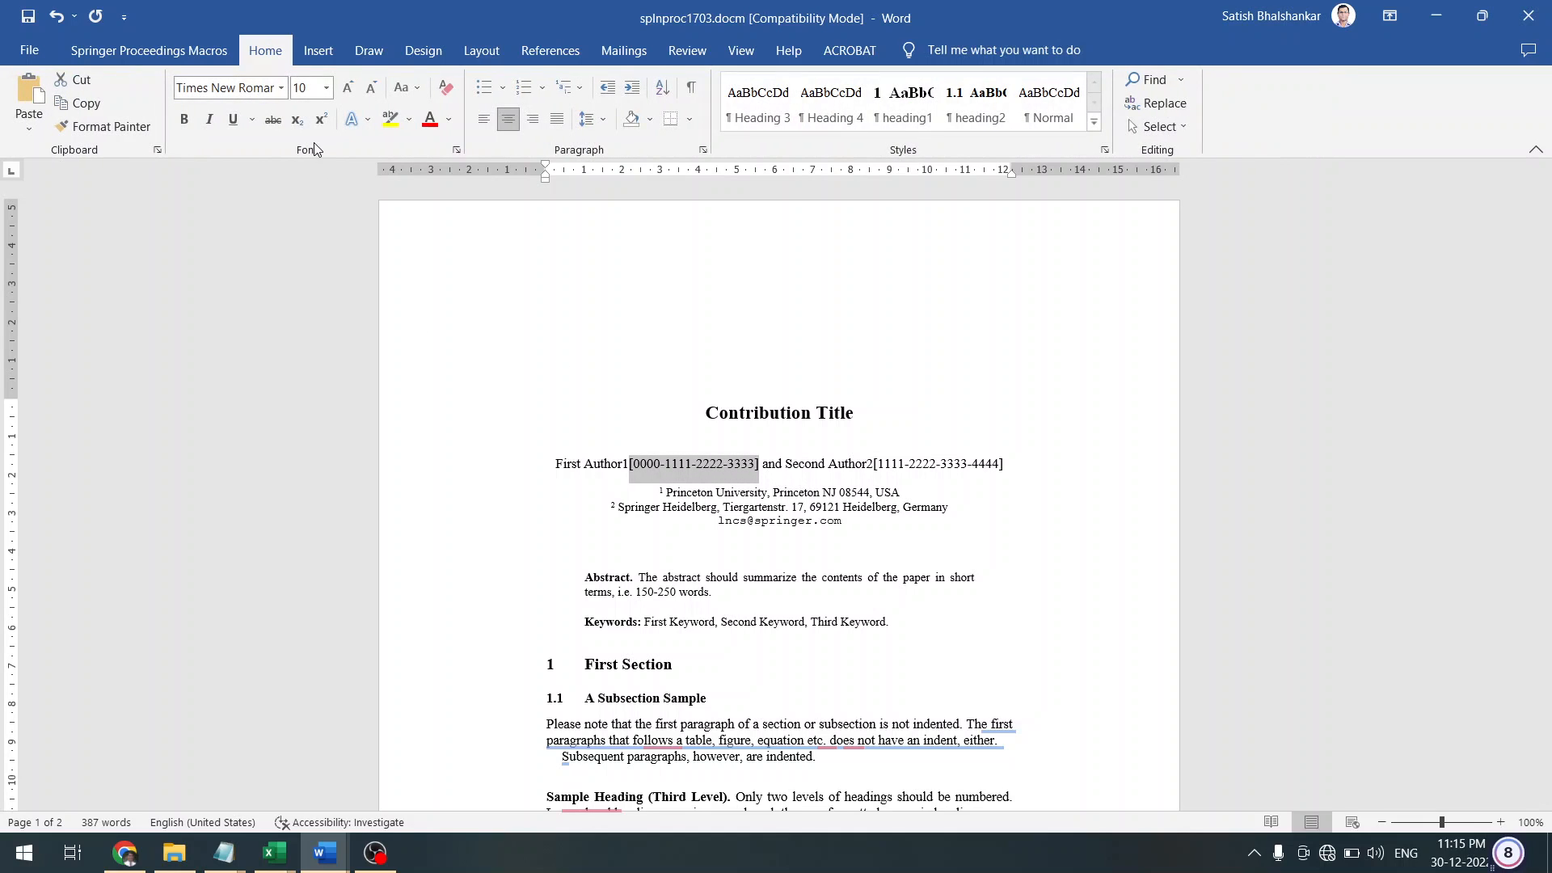
{"action": "left_click", "coordinate": [321, 119]}
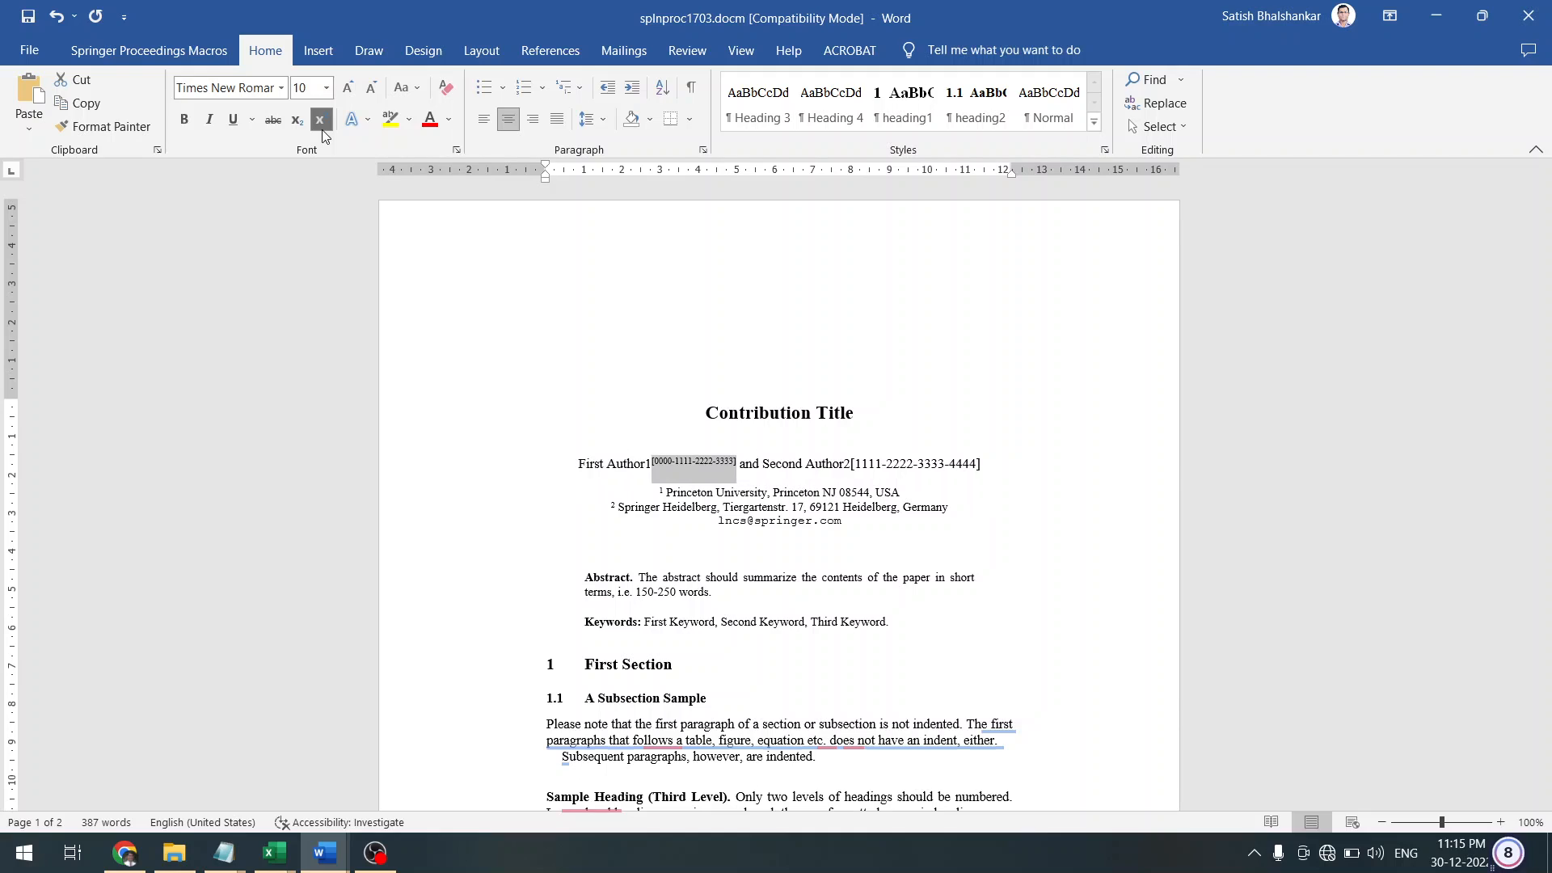
{"action": "left_click", "coordinate": [768, 464]}
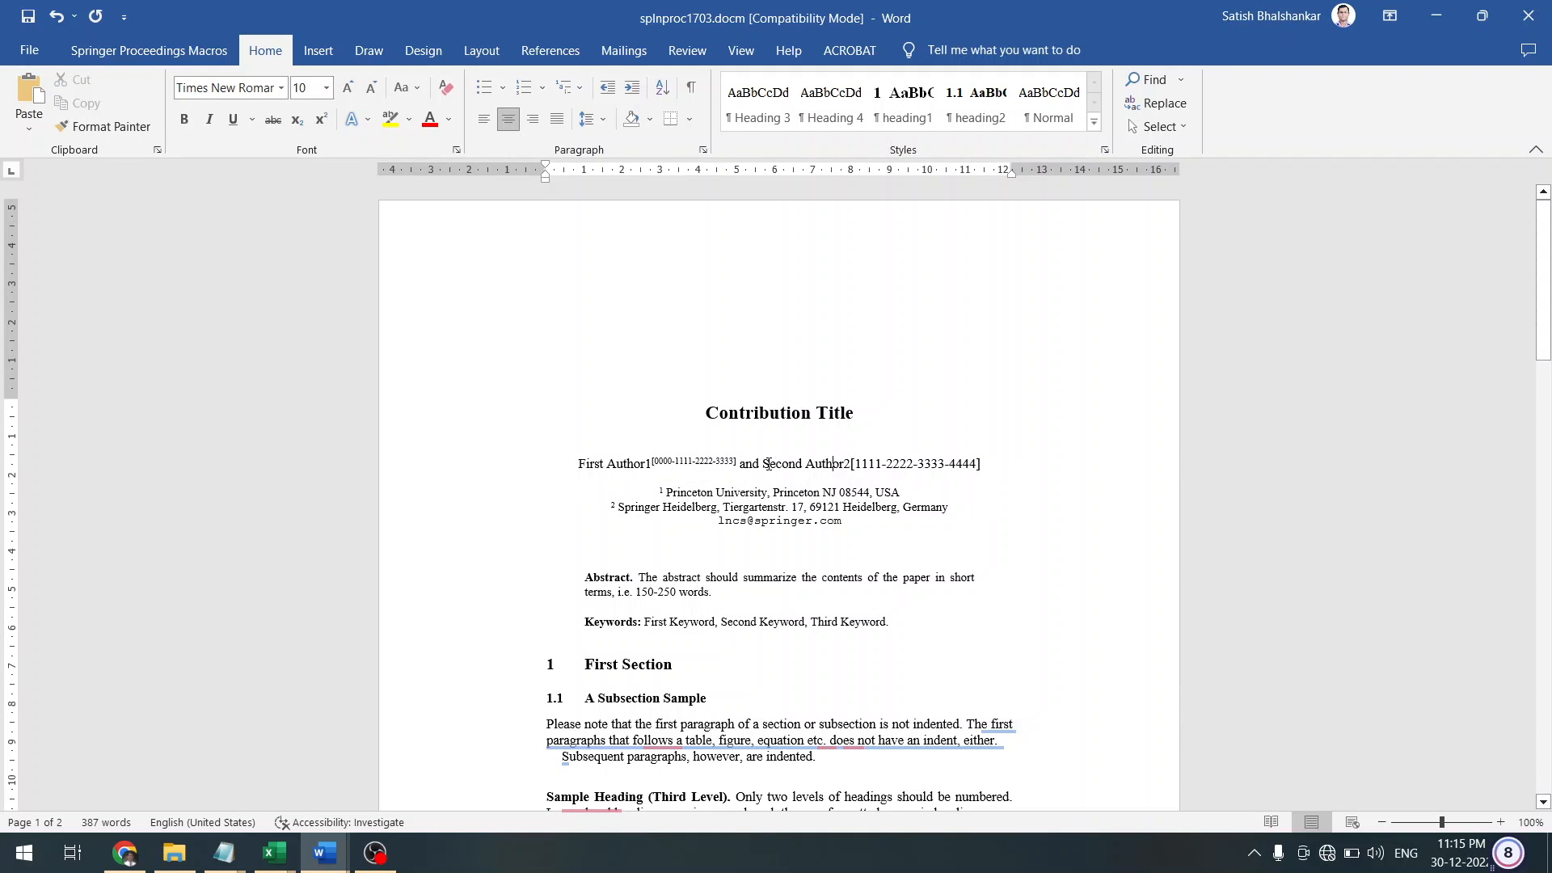
{"action": "key", "text": "Right"}
{"action": "key", "text": "shift+Right"}
{"action": "key", "text": "shift+Right"}
{"action": "key", "text": "shift+Right"}
{"action": "key", "text": "shift+Right"}
{"action": "key", "text": "shift+Right"}
{"action": "key", "text": "shift+Right"}
{"action": "key", "text": "shift+Right"}
{"action": "key", "text": "shift+Right"}
{"action": "key", "text": "shift+Right"}
{"action": "key", "text": "shift+Right"}
{"action": "key", "text": "shift+Right"}
{"action": "key", "text": "shift+Right"}
{"action": "key", "text": "shift+Right"}
{"action": "key", "text": "shift+Right"}
{"action": "key", "text": "shift+Right"}
{"action": "key", "text": "shift+Right"}
{"action": "key", "text": "shift+Right"}
{"action": "key", "text": "shift+Right"}
{"action": "key", "text": "shift+Right"}
{"action": "key", "text": "shift+Right"}
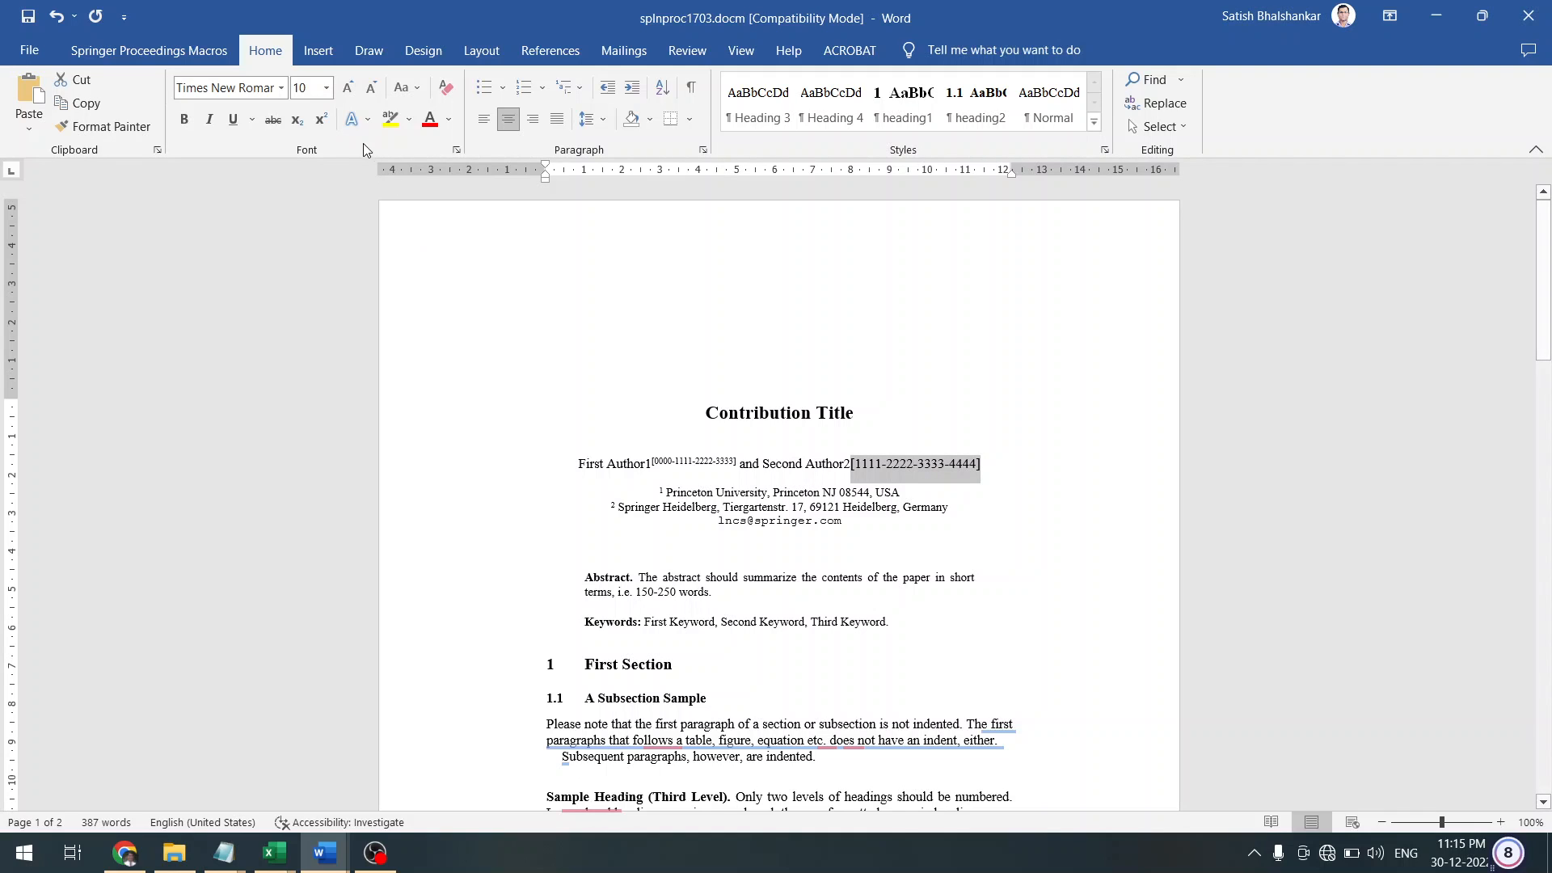
{"action": "left_click", "coordinate": [320, 120]}
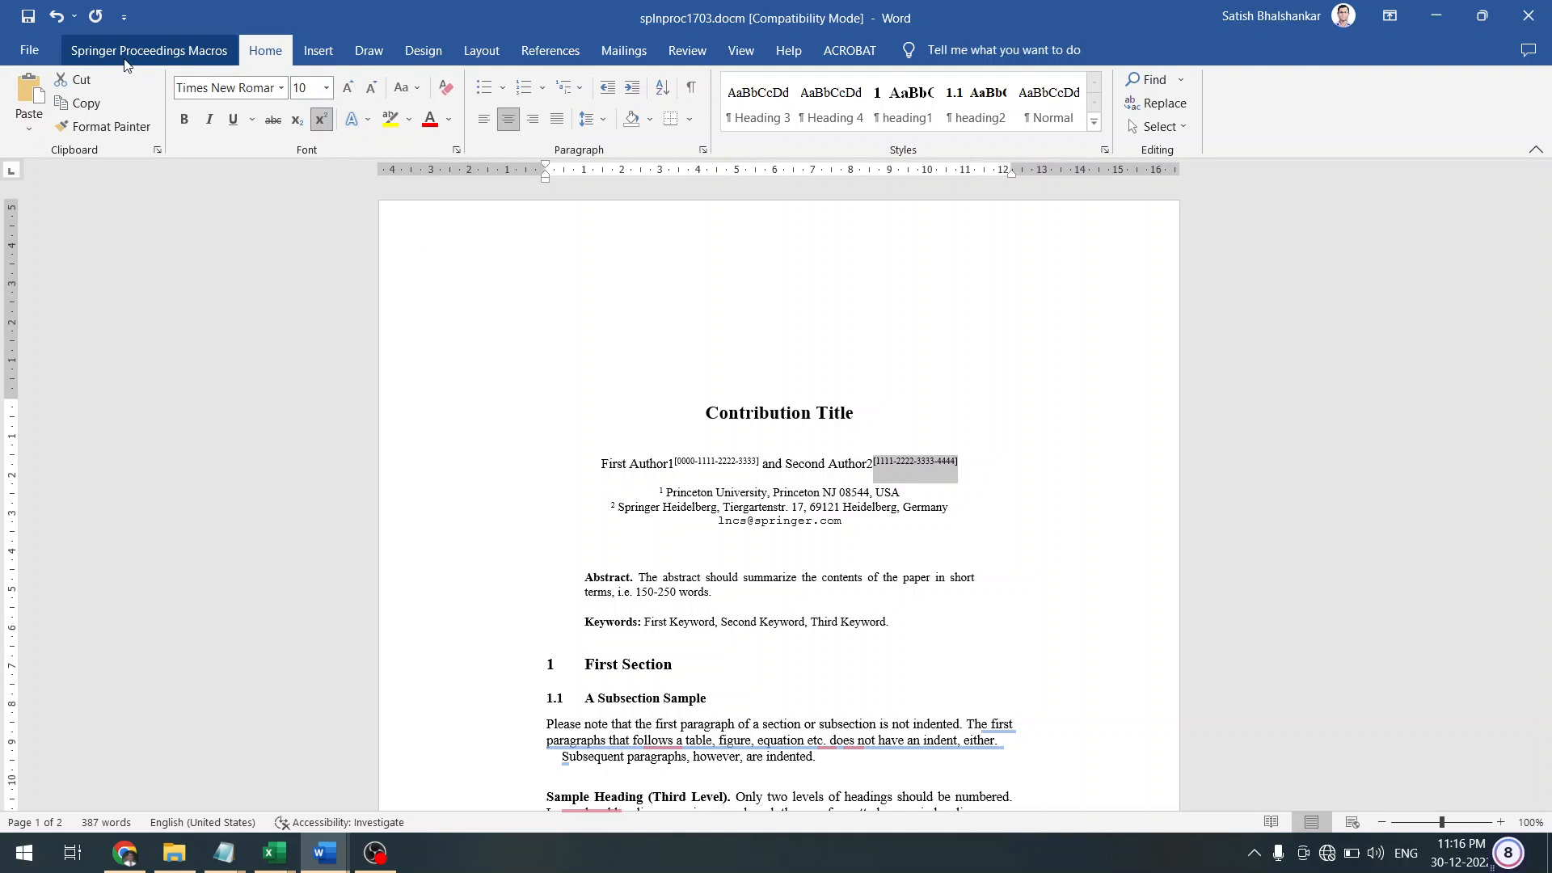
{"action": "left_click", "coordinate": [126, 53]}
{"action": "left_click", "coordinate": [459, 483]}
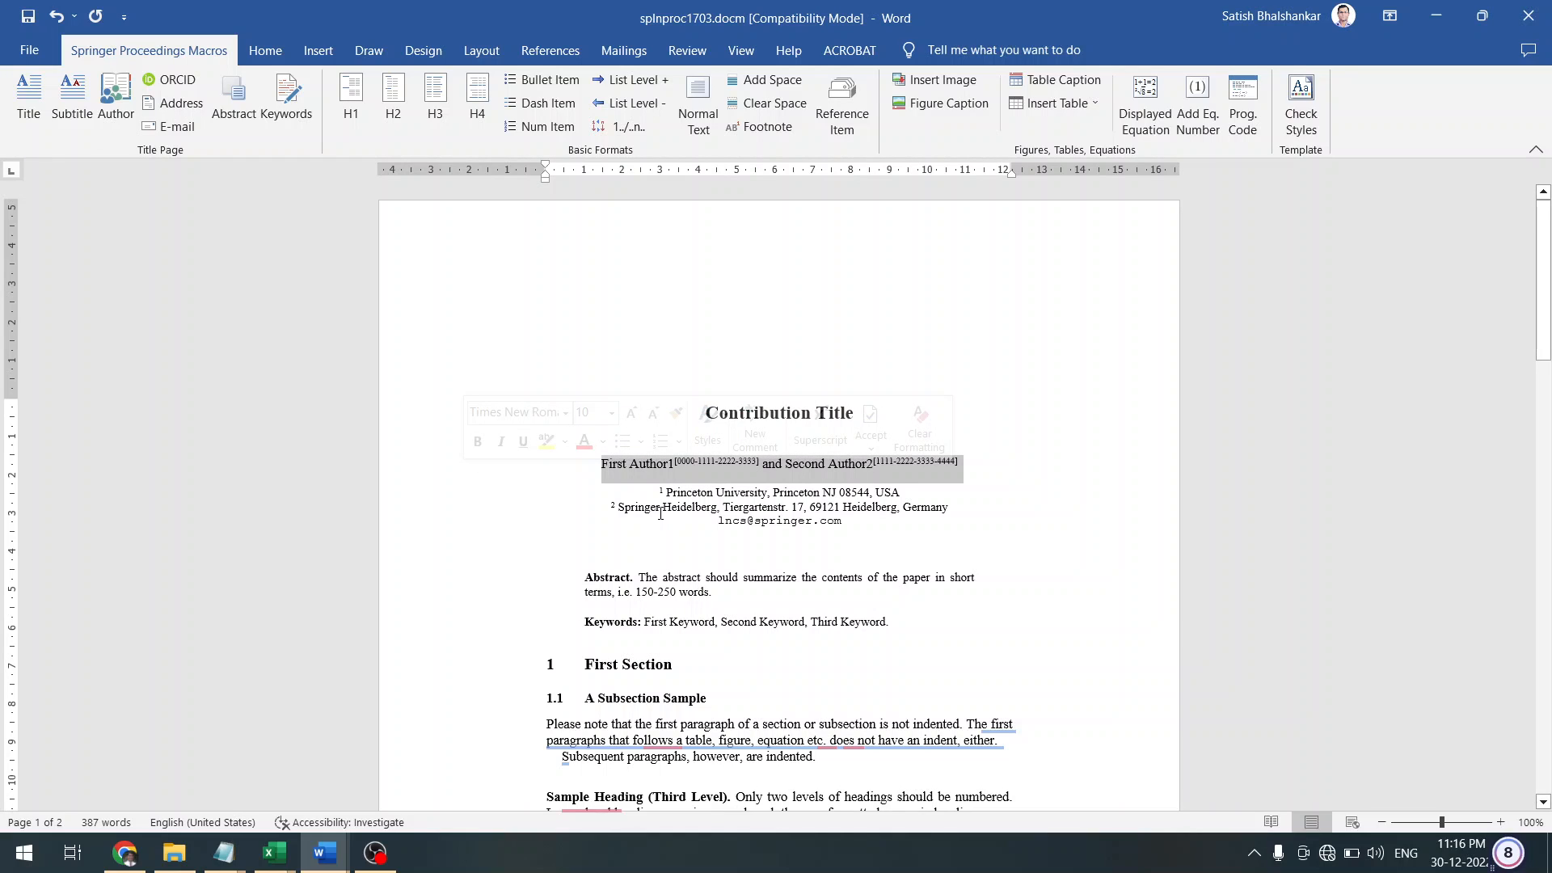
{"action": "left_click_drag", "start_coordinate": [660, 492], "coordinate": [640, 504]}
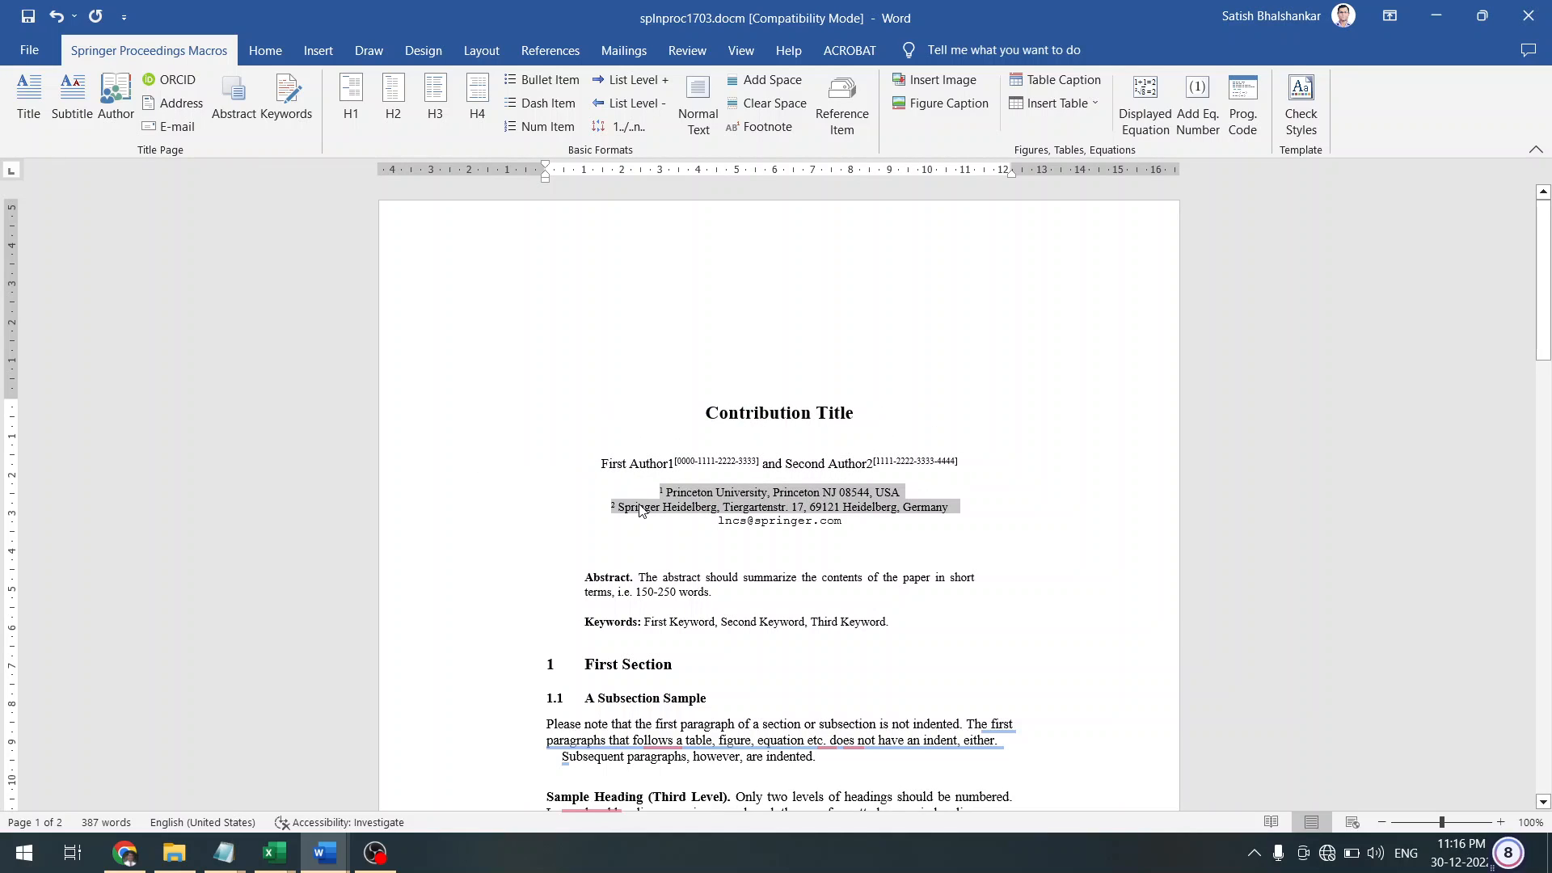
{"action": "left_click", "coordinate": [162, 106]}
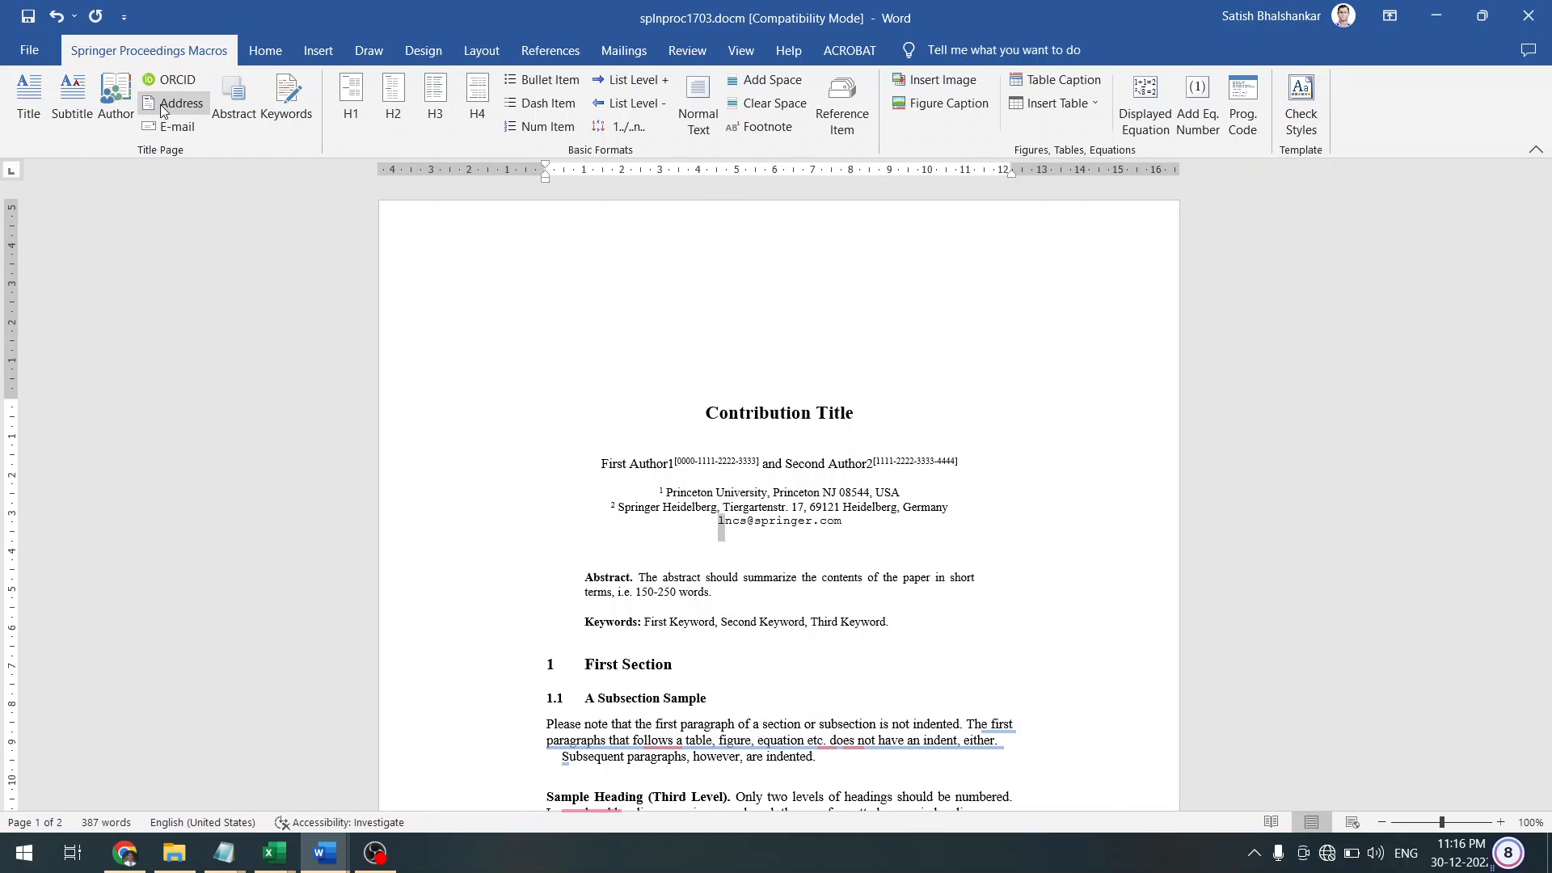
{"action": "key", "text": "shift+Right"}
{"action": "key", "text": "shift+Down"}
{"action": "key", "text": "shift+Left"}
{"action": "key", "text": "shift+Left"}
{"action": "key", "text": "shift+Left"}
{"action": "key", "text": "shift+Left"}
{"action": "key", "text": "shift+Left"}
{"action": "key", "text": "shift+Left"}
{"action": "key", "text": "shift+Left"}
{"action": "key", "text": "shift+Left"}
{"action": "key", "text": "shift+Left"}
{"action": "key", "text": "shift+Left"}
{"action": "key", "text": "shift+Left"}
{"action": "key", "text": "shift+Left"}
{"action": "key", "text": "shift+Left"}
{"action": "key", "text": "shift+Left"}
{"action": "key", "text": "shift+Left"}
{"action": "key", "text": "shift+Left"}
{"action": "key", "text": "shift+Left"}
{"action": "key", "text": "shift+Left"}
{"action": "key", "text": "shift+Left"}
{"action": "key", "text": "shift+Left"}
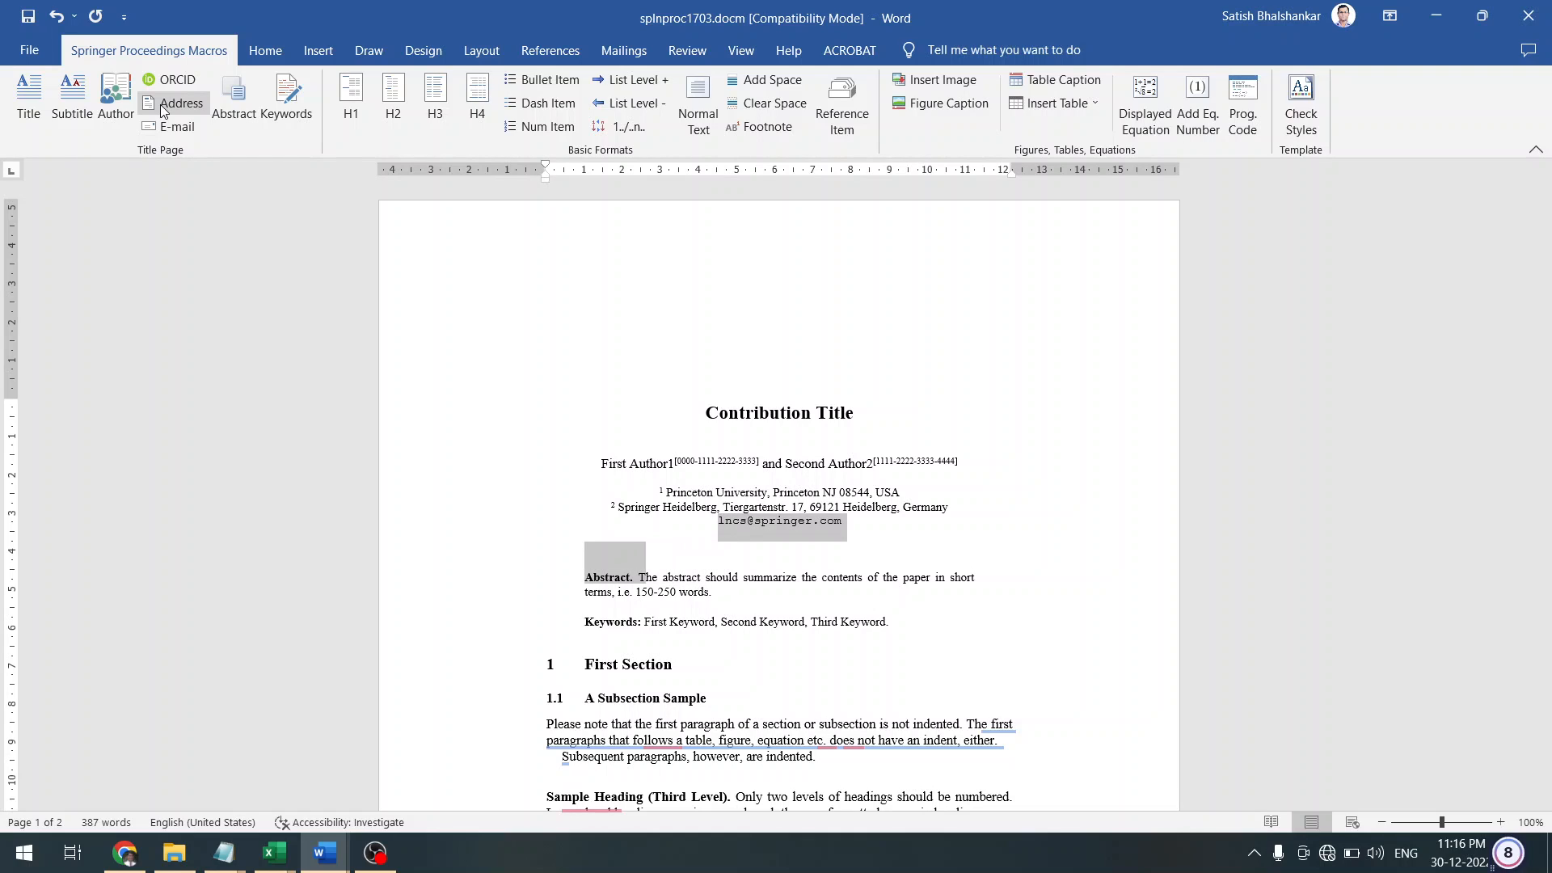
{"action": "key", "text": "shift+Left"}
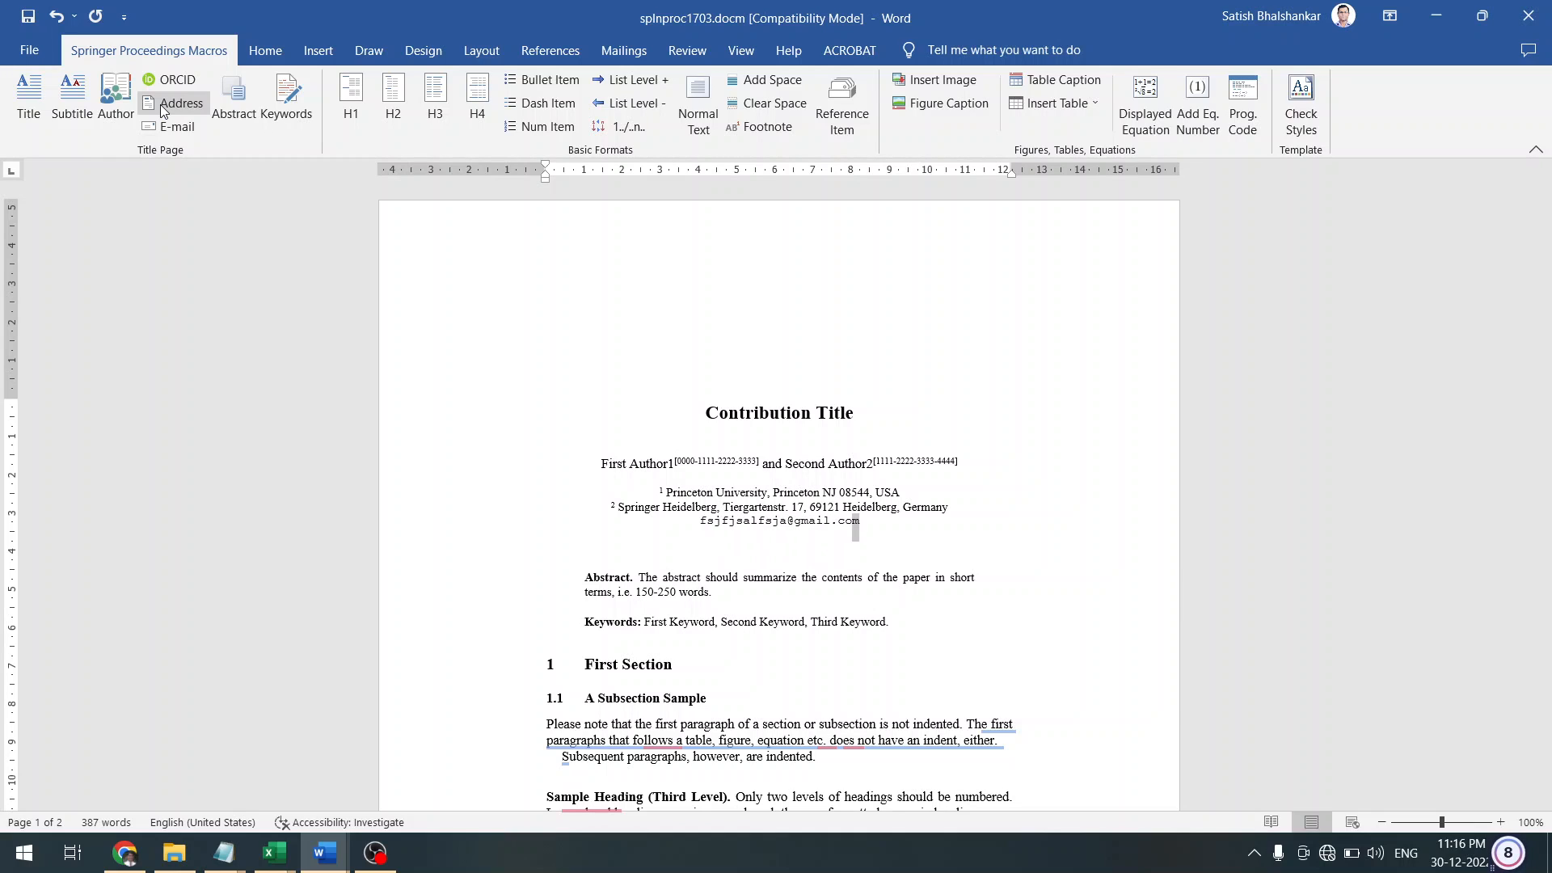
{"action": "key", "text": "shift+Left"}
{"action": "key", "text": "shift+Left"}
{"action": "key", "text": "shift+Left"}
{"action": "key", "text": "shift+Left"}
{"action": "key", "text": "shift+Left"}
{"action": "key", "text": "shift+Left"}
{"action": "key", "text": "shift+Left"}
{"action": "key", "text": "shift+Left"}
{"action": "key", "text": "shift+Left"}
{"action": "key", "text": "shift+Left"}
{"action": "key", "text": "shift+Left"}
{"action": "key", "text": "shift+Left"}
{"action": "key", "text": "shift+Left"}
{"action": "key", "text": "shift+Left"}
{"action": "key", "text": "shift+Left"}
{"action": "key", "text": "shift+Left"}
{"action": "key", "text": "shift+Left"}
{"action": "key", "text": "shift+Left"}
{"action": "key", "text": "shift+Left"}
{"action": "key", "text": "shift+Left"}
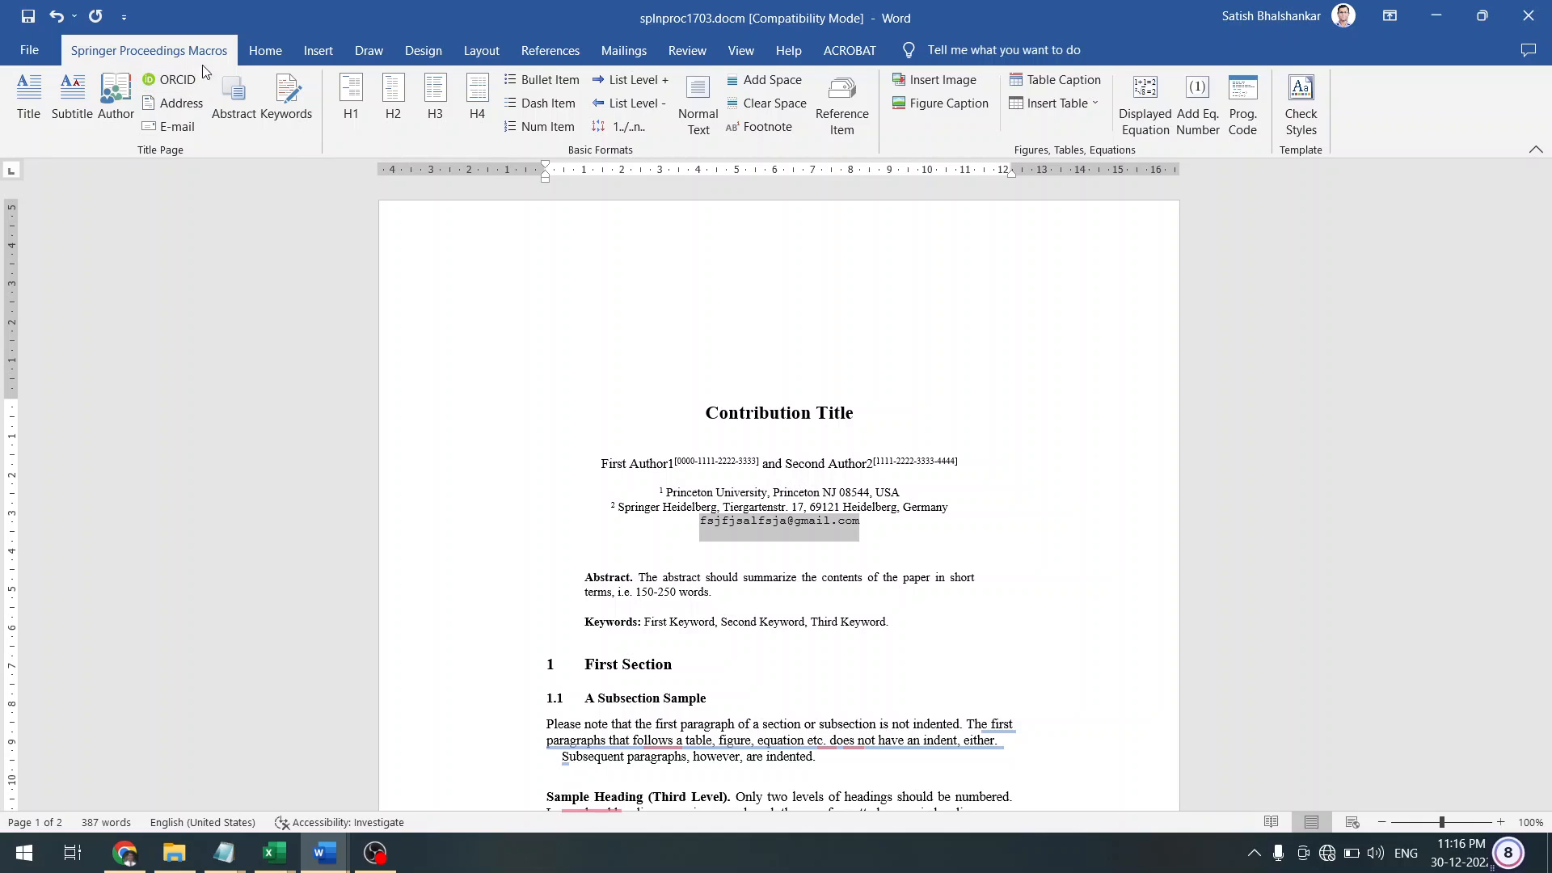
Remove the space after the e-mail line using Line and Paragraph Spacing
{"action": "left_click", "coordinate": [265, 51]}
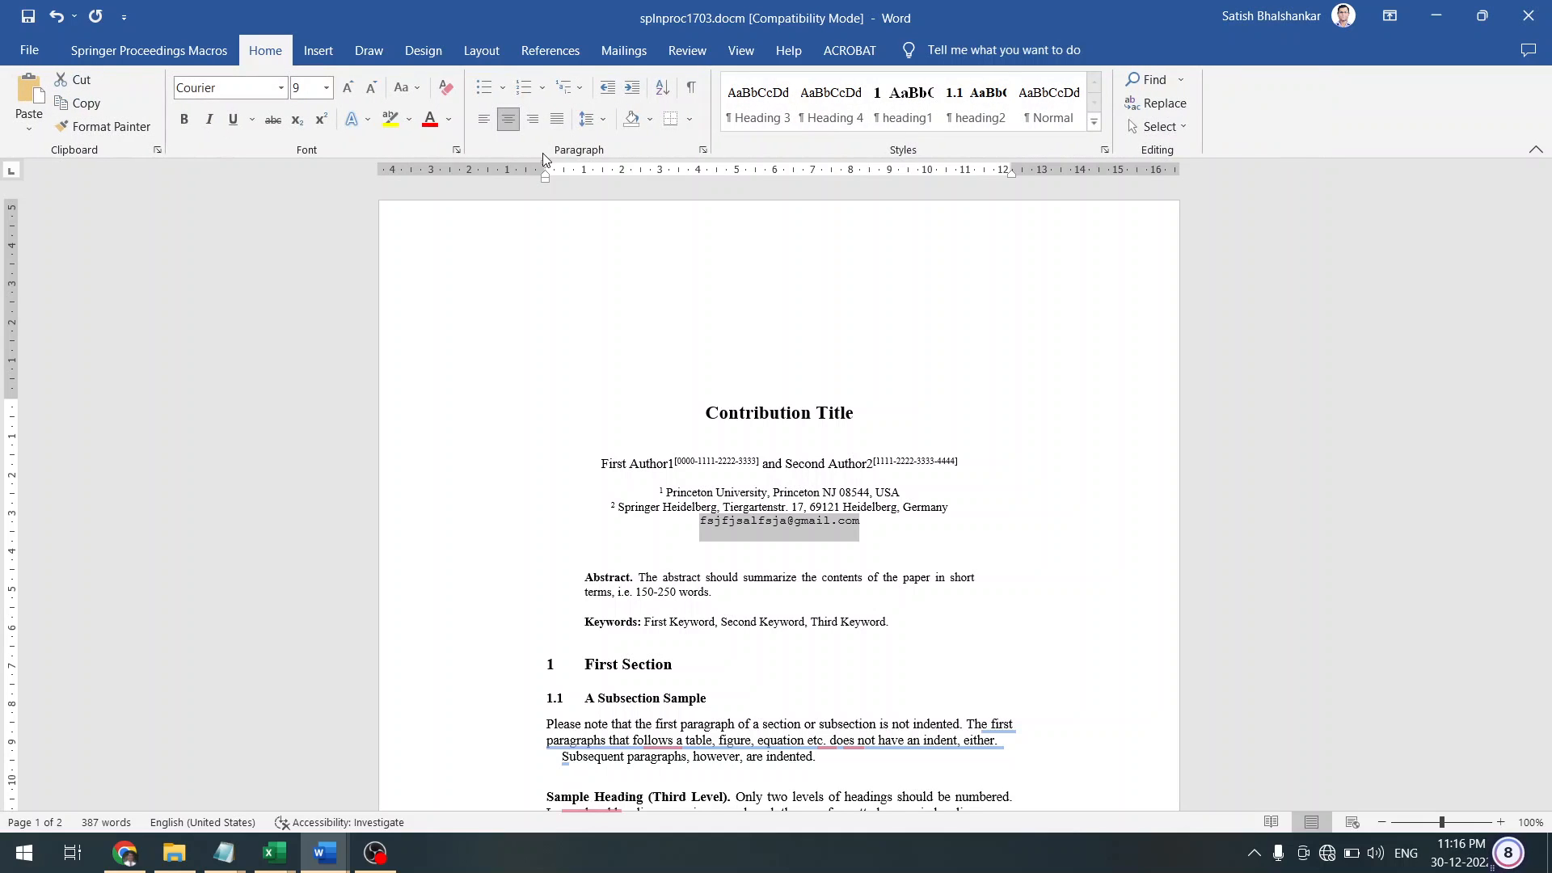
{"action": "left_click", "coordinate": [602, 119]}
{"action": "left_click", "coordinate": [679, 325]}
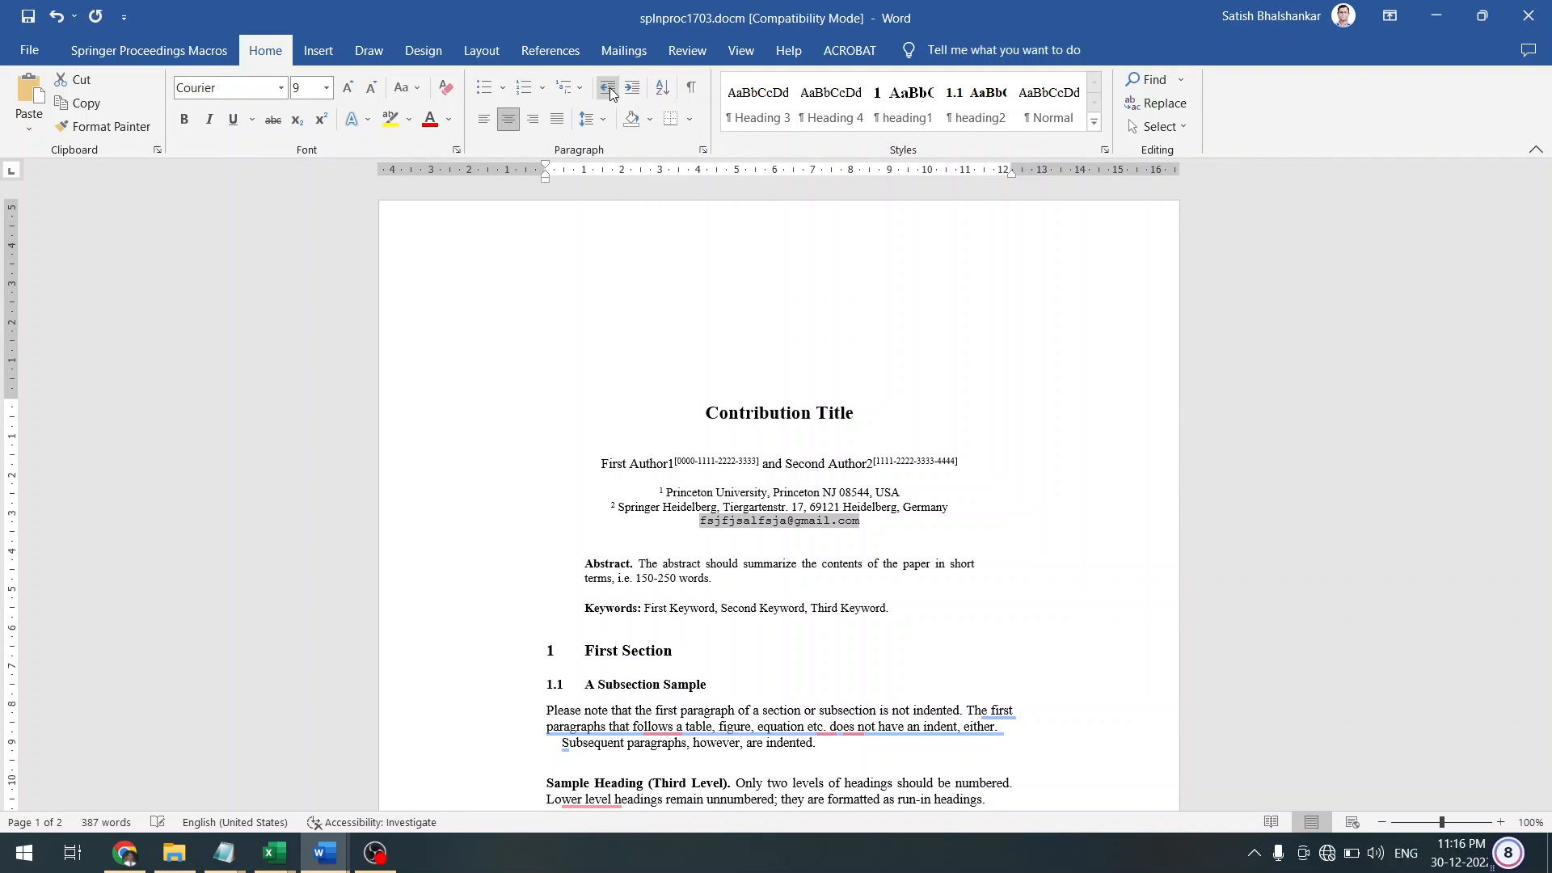
{"action": "left_click", "coordinate": [601, 128]}
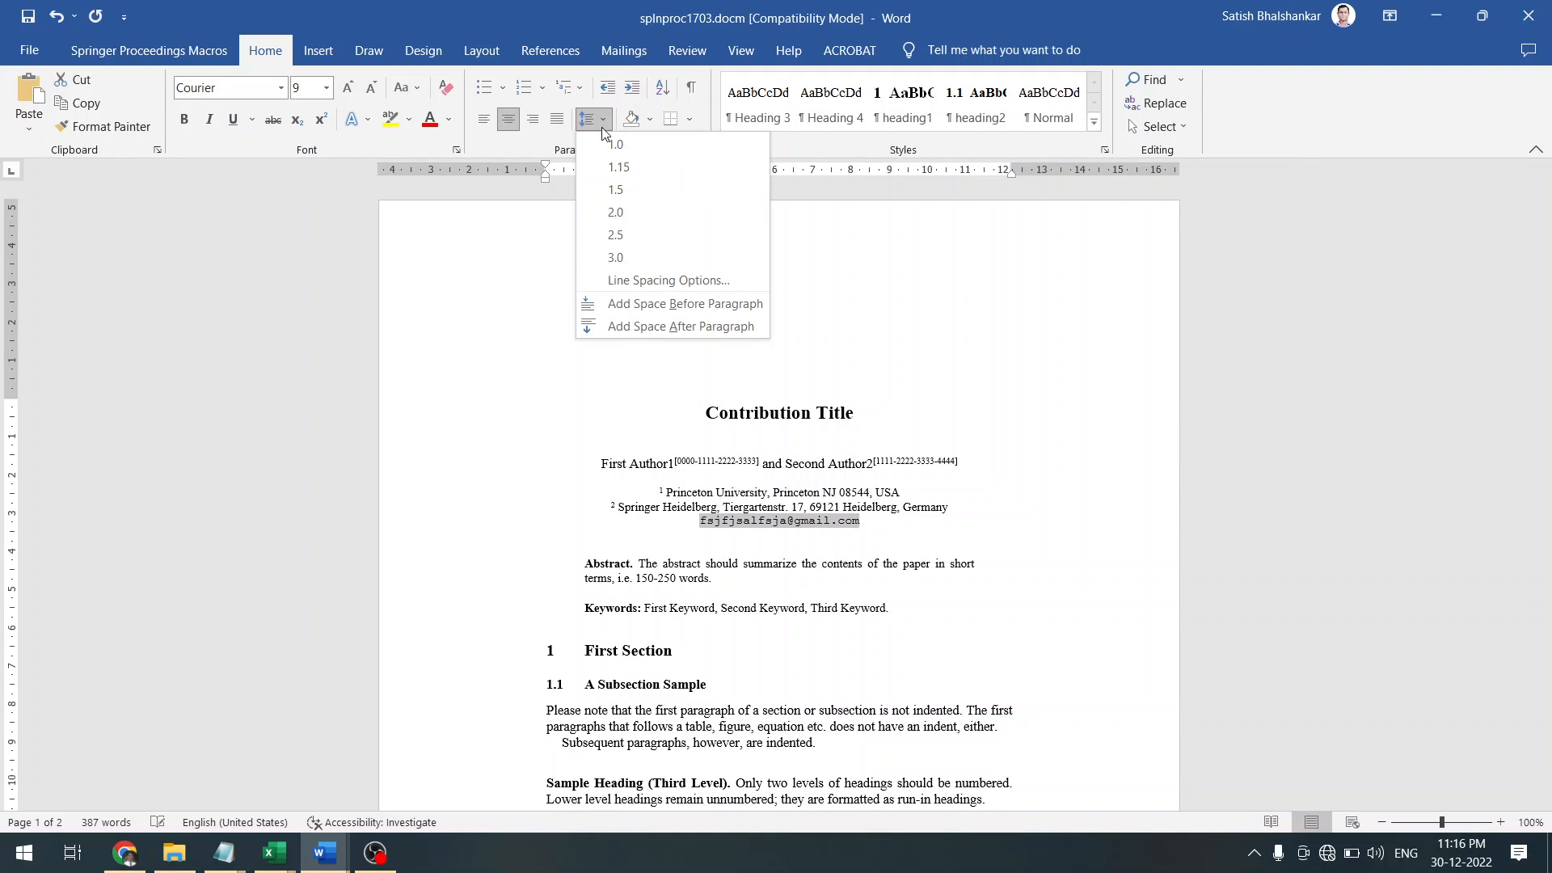
{"action": "left_click", "coordinate": [459, 542]}
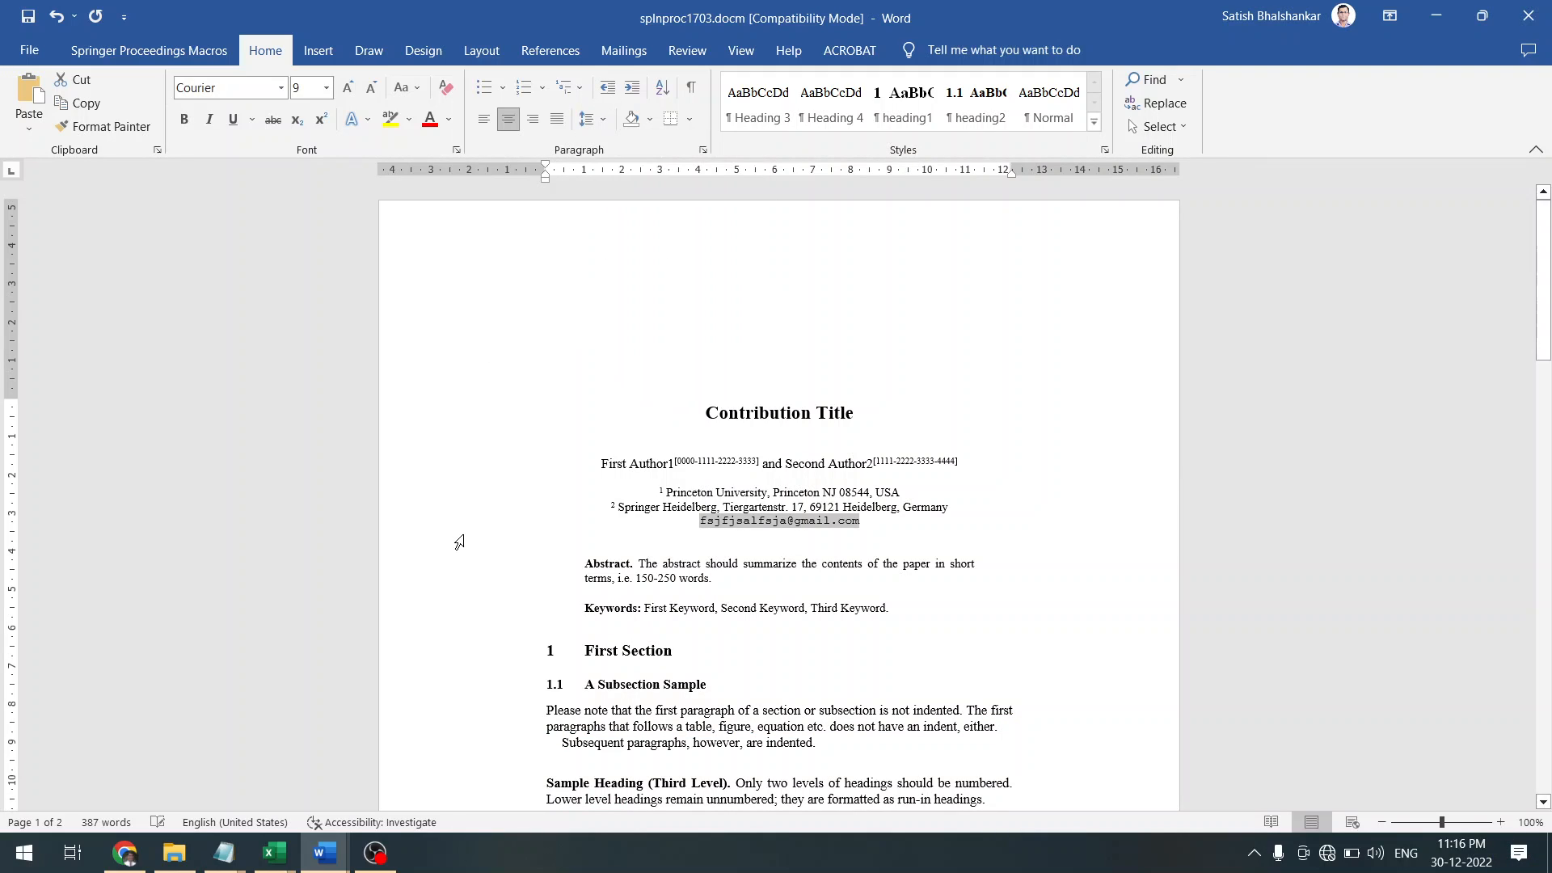
{"action": "left_click", "coordinate": [420, 540]}
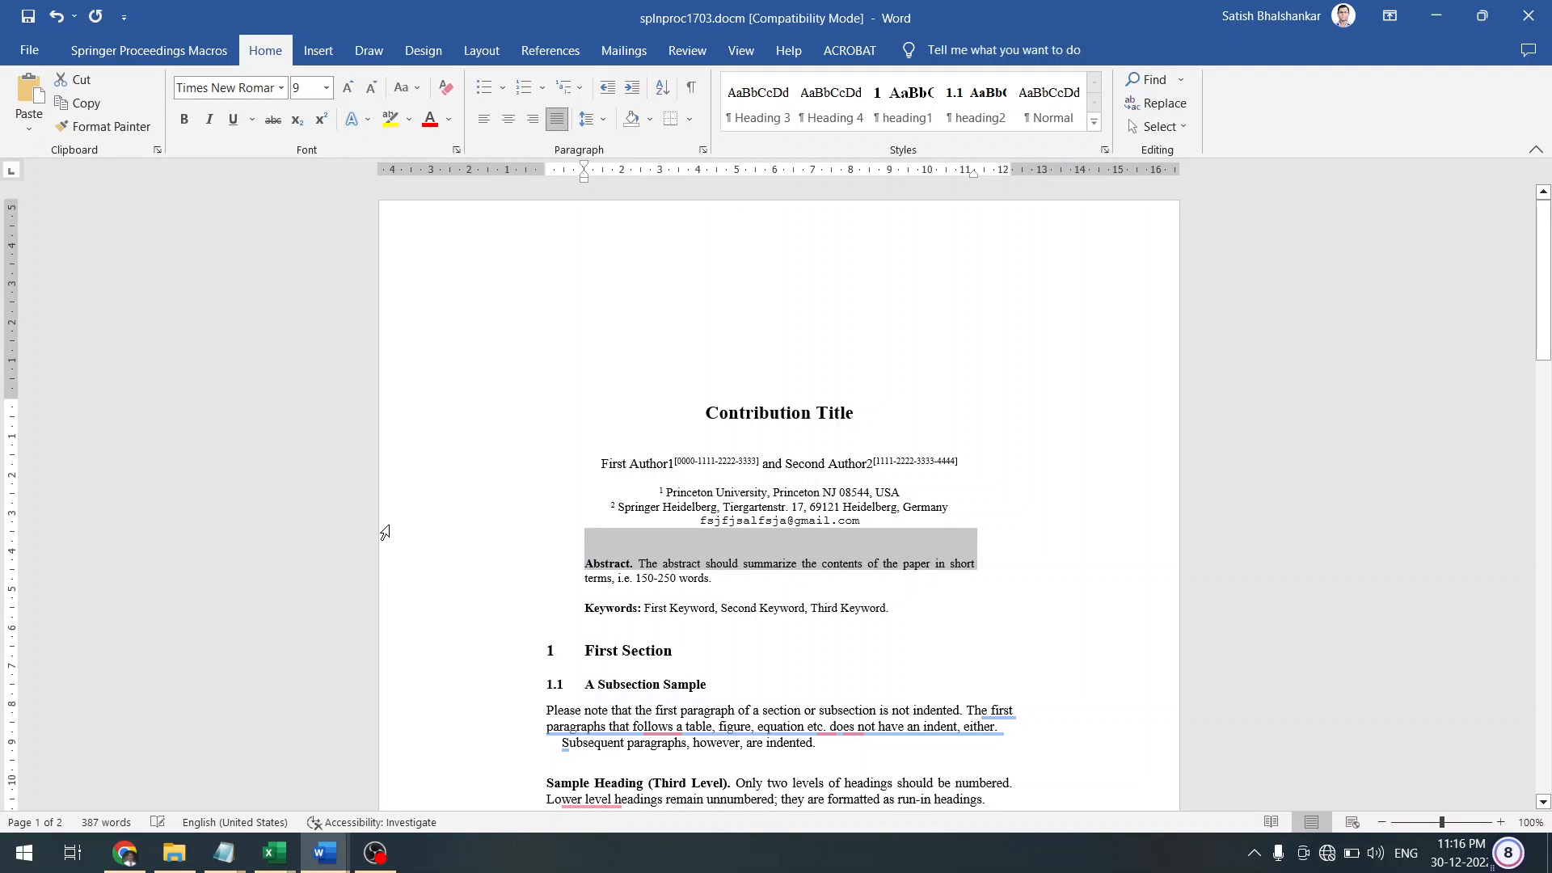
{"action": "left_click", "coordinate": [386, 527]}
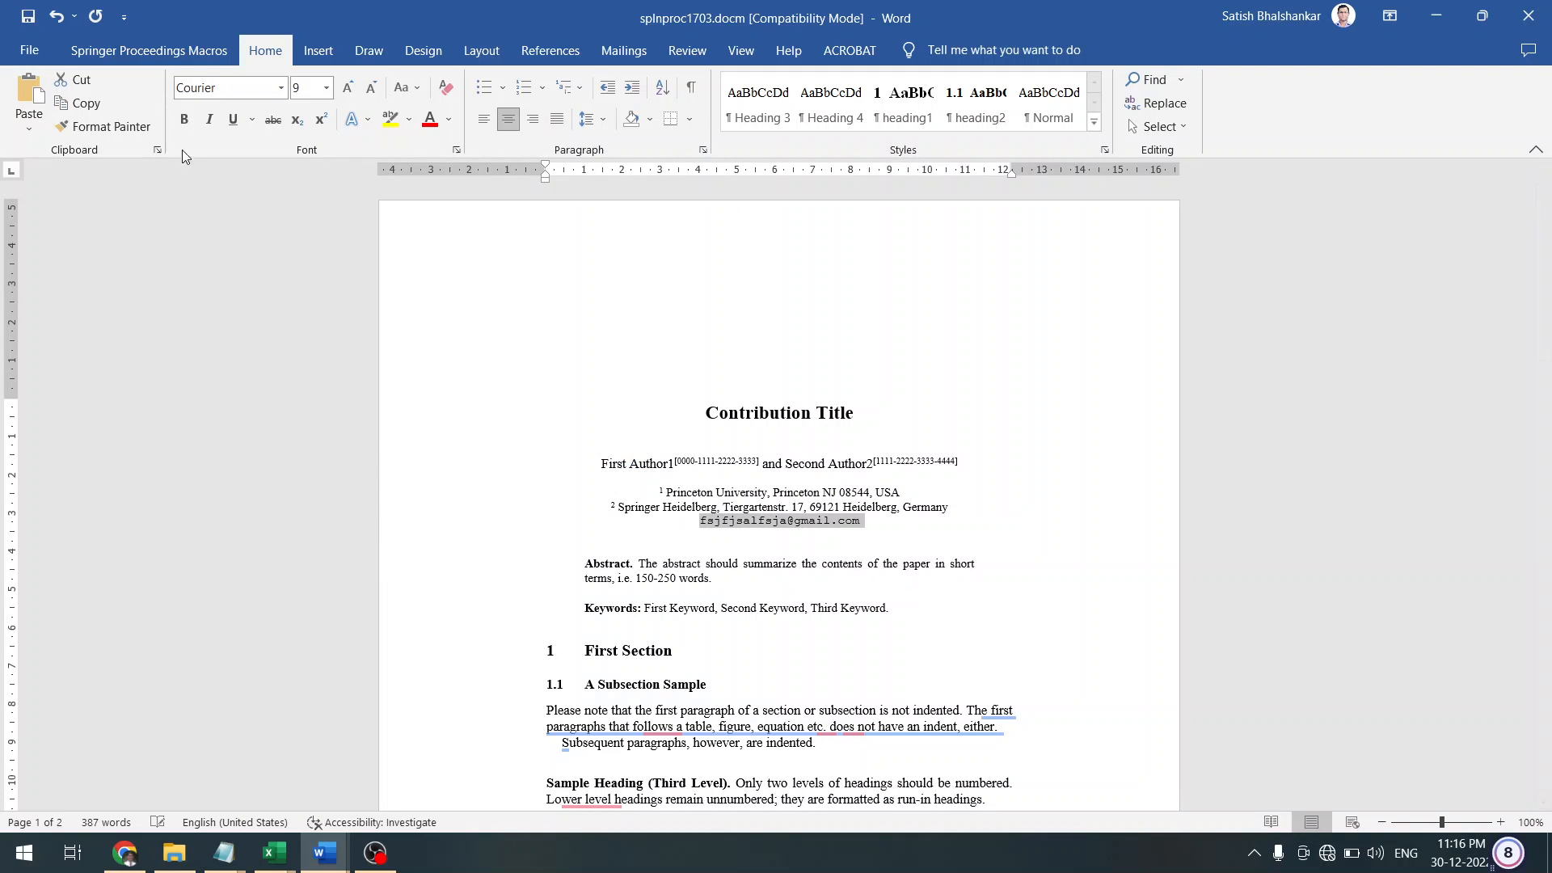
Apply the Springer E-mail style to the e-mail line, giving 9 pt Courier
{"action": "left_click", "coordinate": [154, 51]}
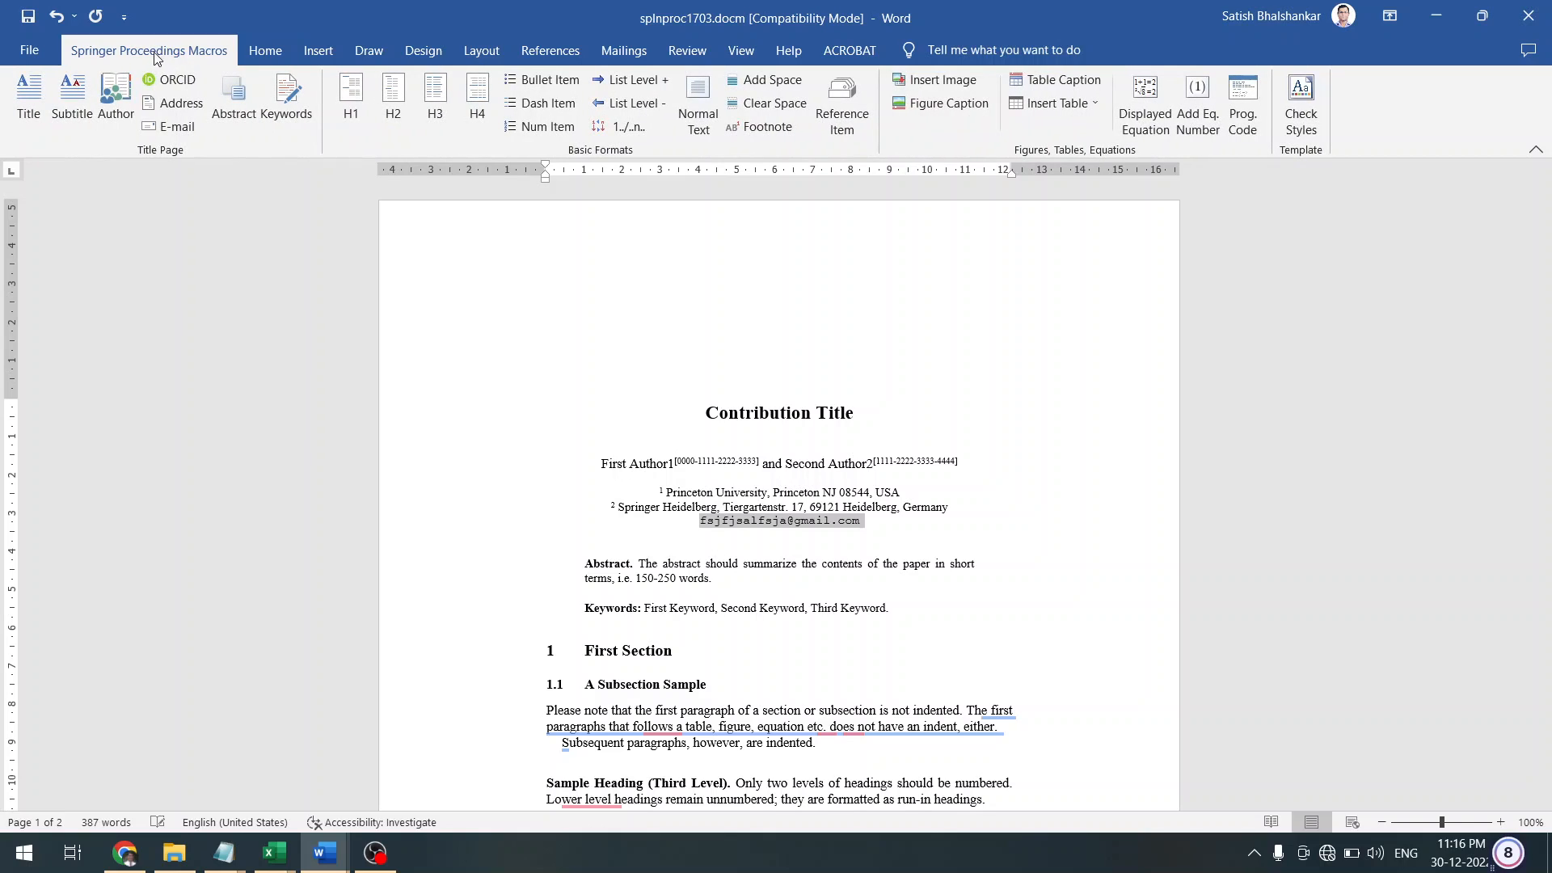
{"action": "left_click", "coordinate": [178, 130]}
{"action": "left_click", "coordinate": [165, 128]}
{"action": "left_click", "coordinate": [164, 127]}
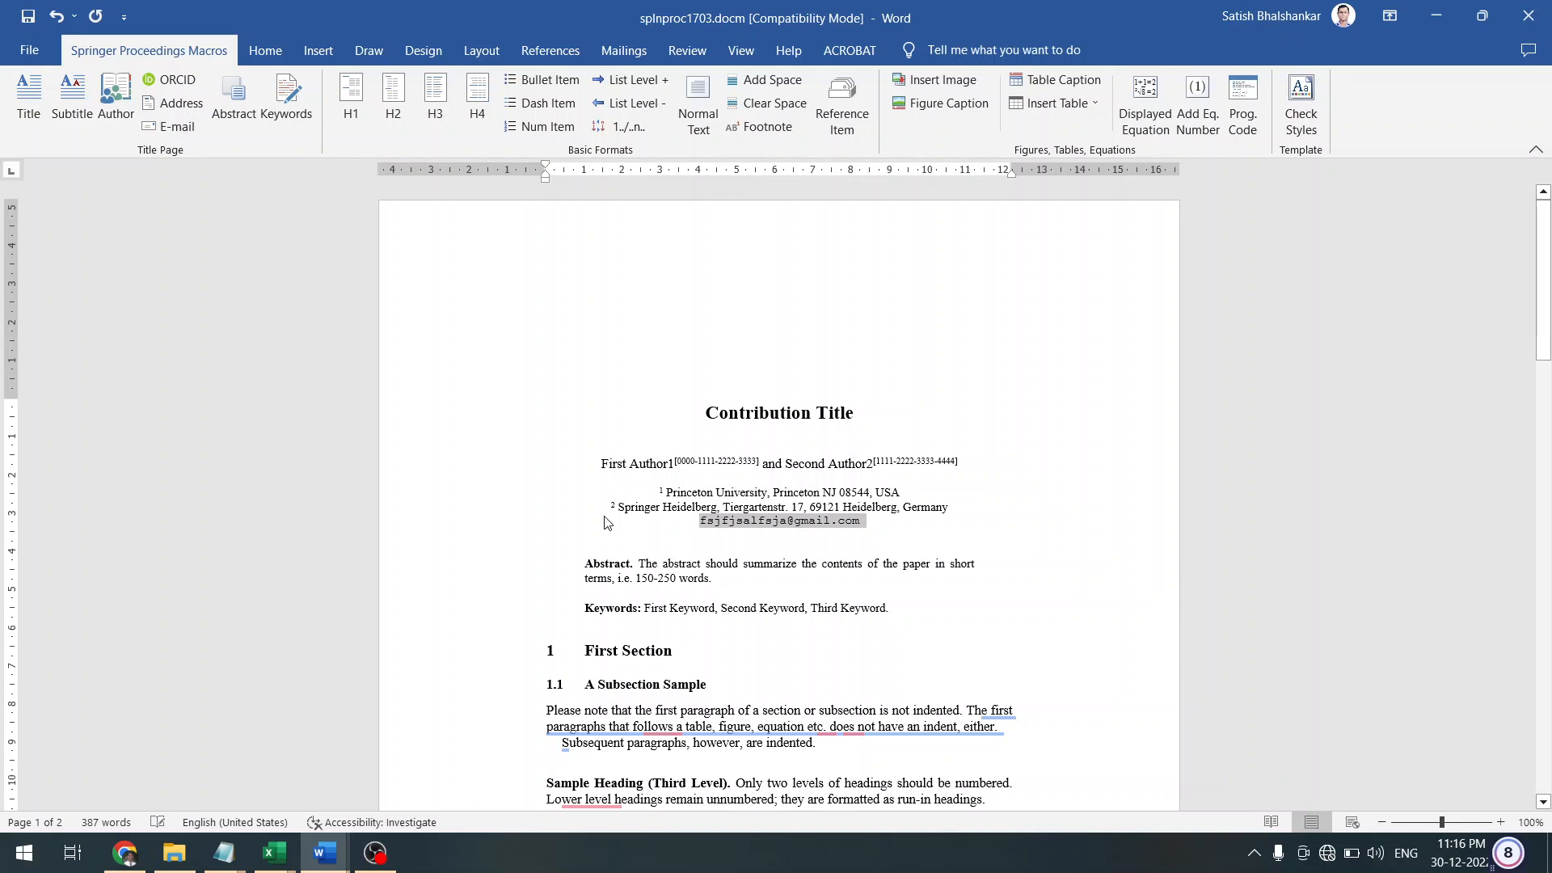
{"action": "left_click", "coordinate": [732, 522]}
{"action": "double_click", "coordinate": [759, 523]}
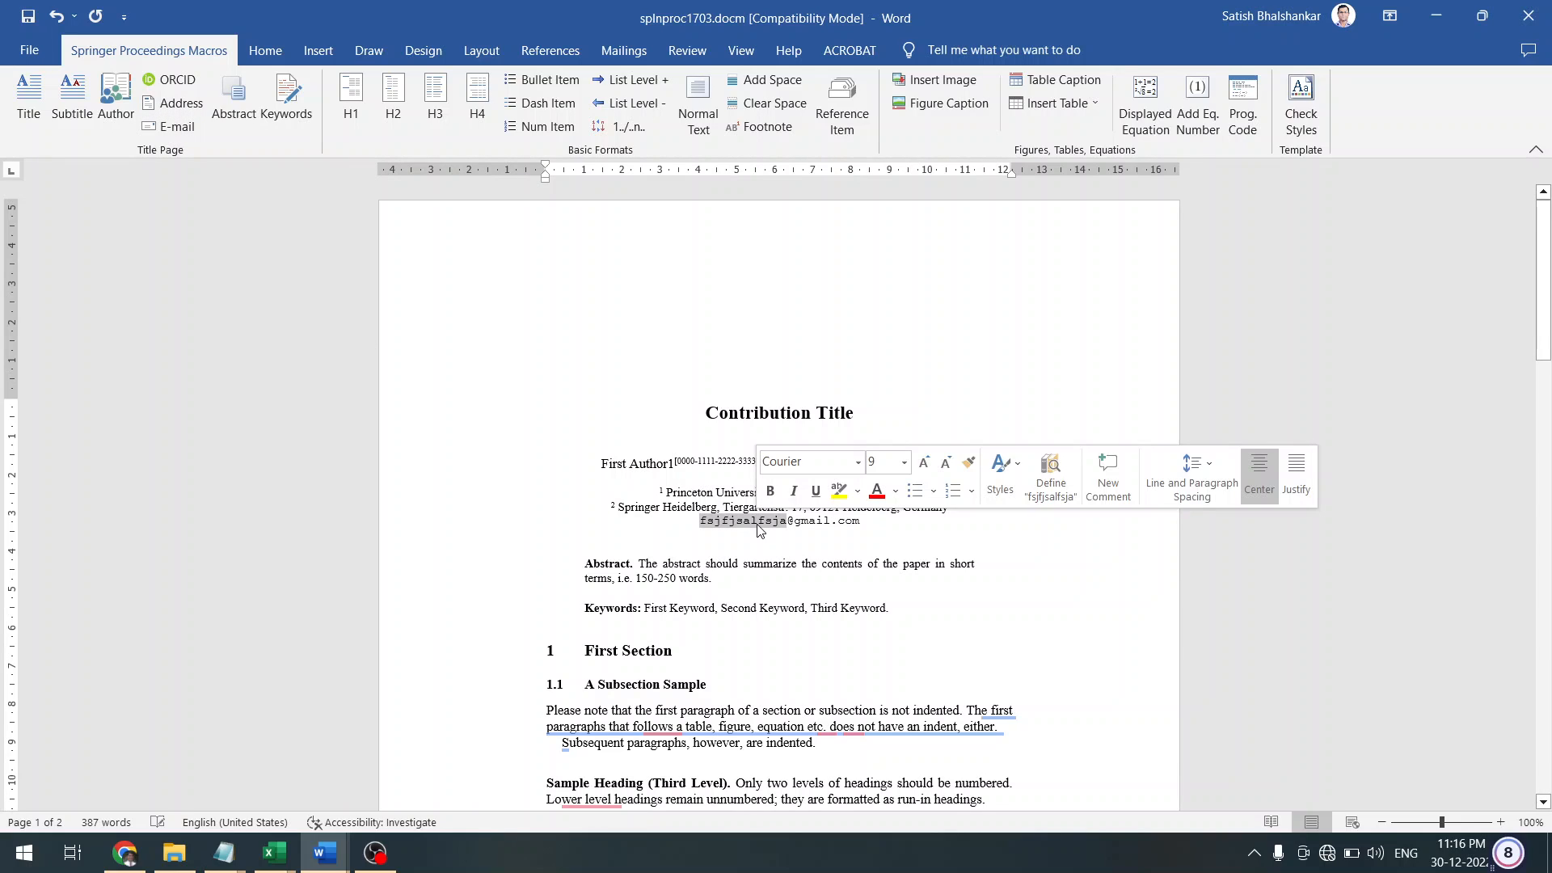
{"action": "left_click", "coordinate": [553, 572]}
{"action": "left_click", "coordinate": [525, 572]}
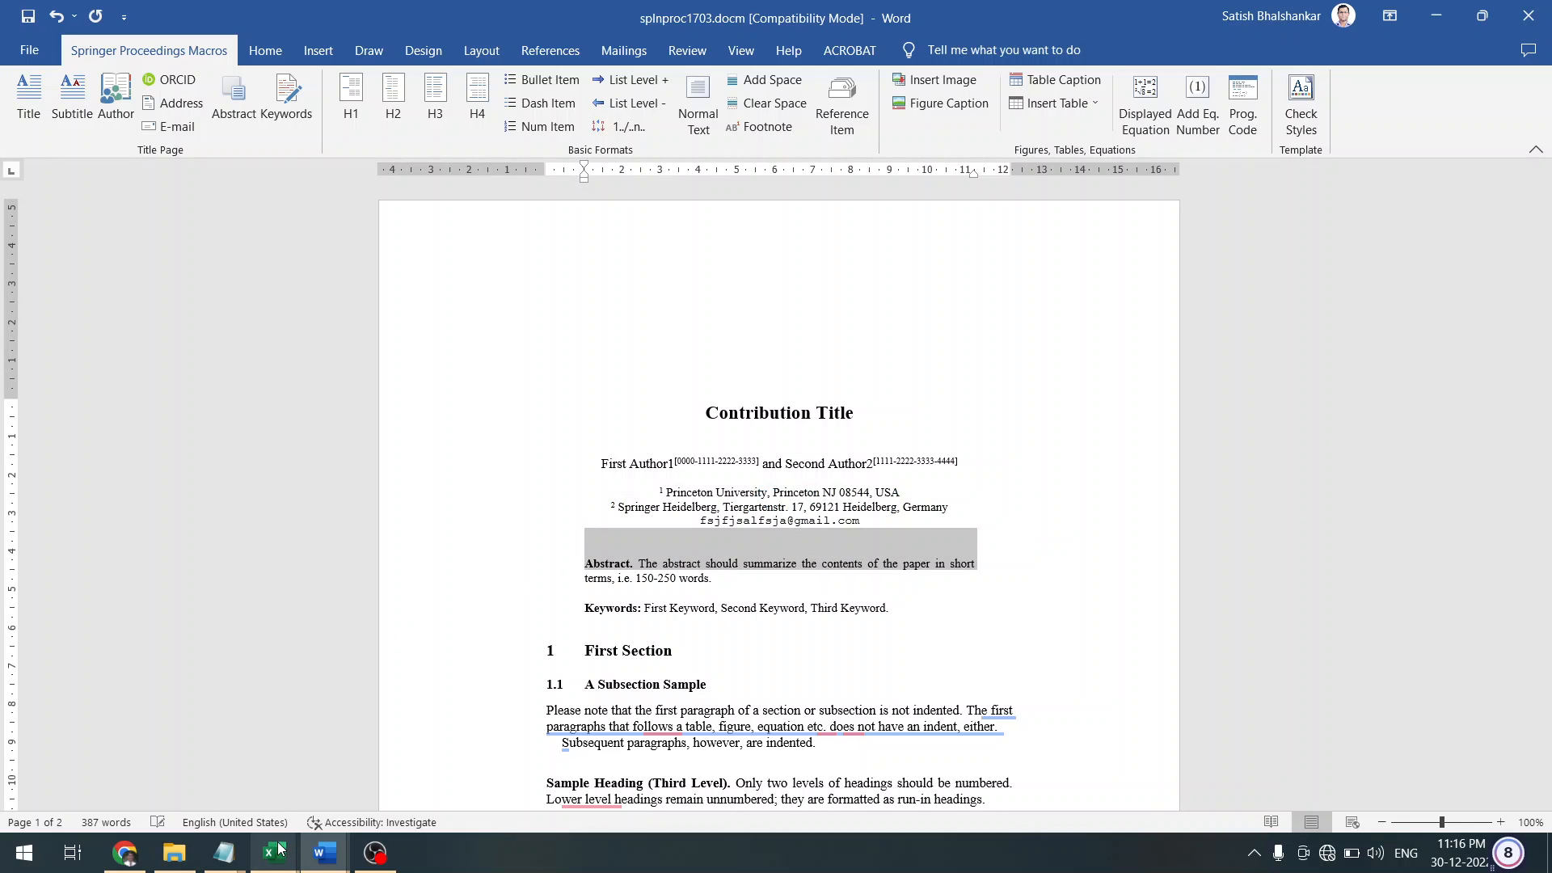
Browse to 3.Deep Learning Techniques paper and open paper_9566.docx in Word
{"action": "left_click", "coordinate": [339, 863]}
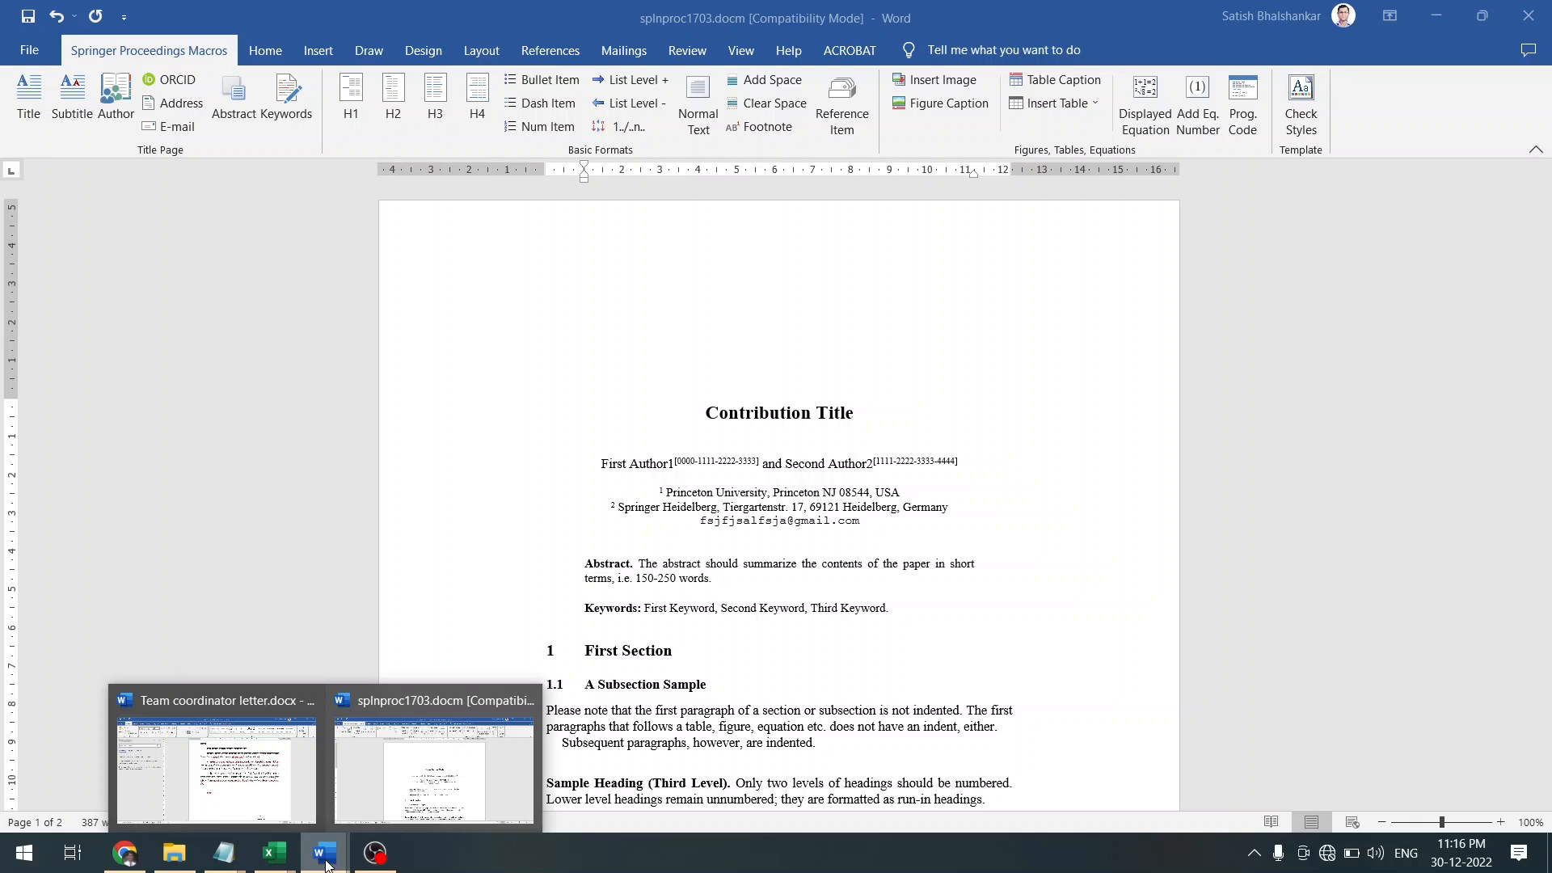
{"action": "left_click", "coordinate": [174, 852]}
{"action": "key", "text": "alt+Up"}
{"action": "key", "text": "alt+Up"}
{"action": "key", "text": "alt+Up"}
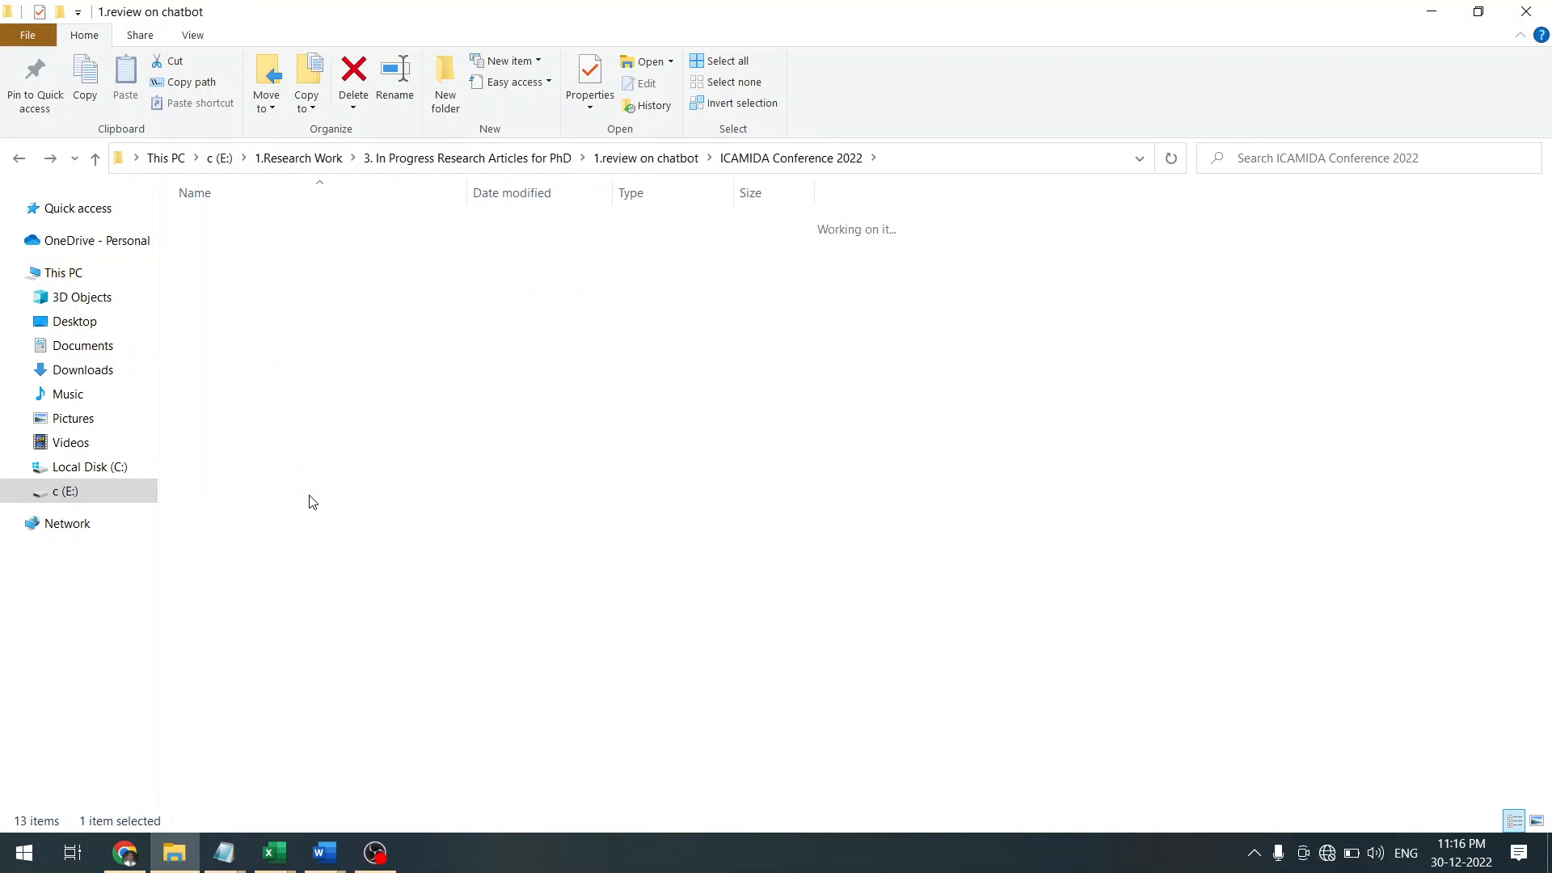
{"action": "key", "text": "alt+Up"}
{"action": "key", "text": "alt+Left"}
{"action": "key", "text": "Return"}
{"action": "key", "text": "p"}
{"action": "key", "text": "Down"}
{"action": "key", "text": "Up"}
{"action": "key", "text": "Return"}
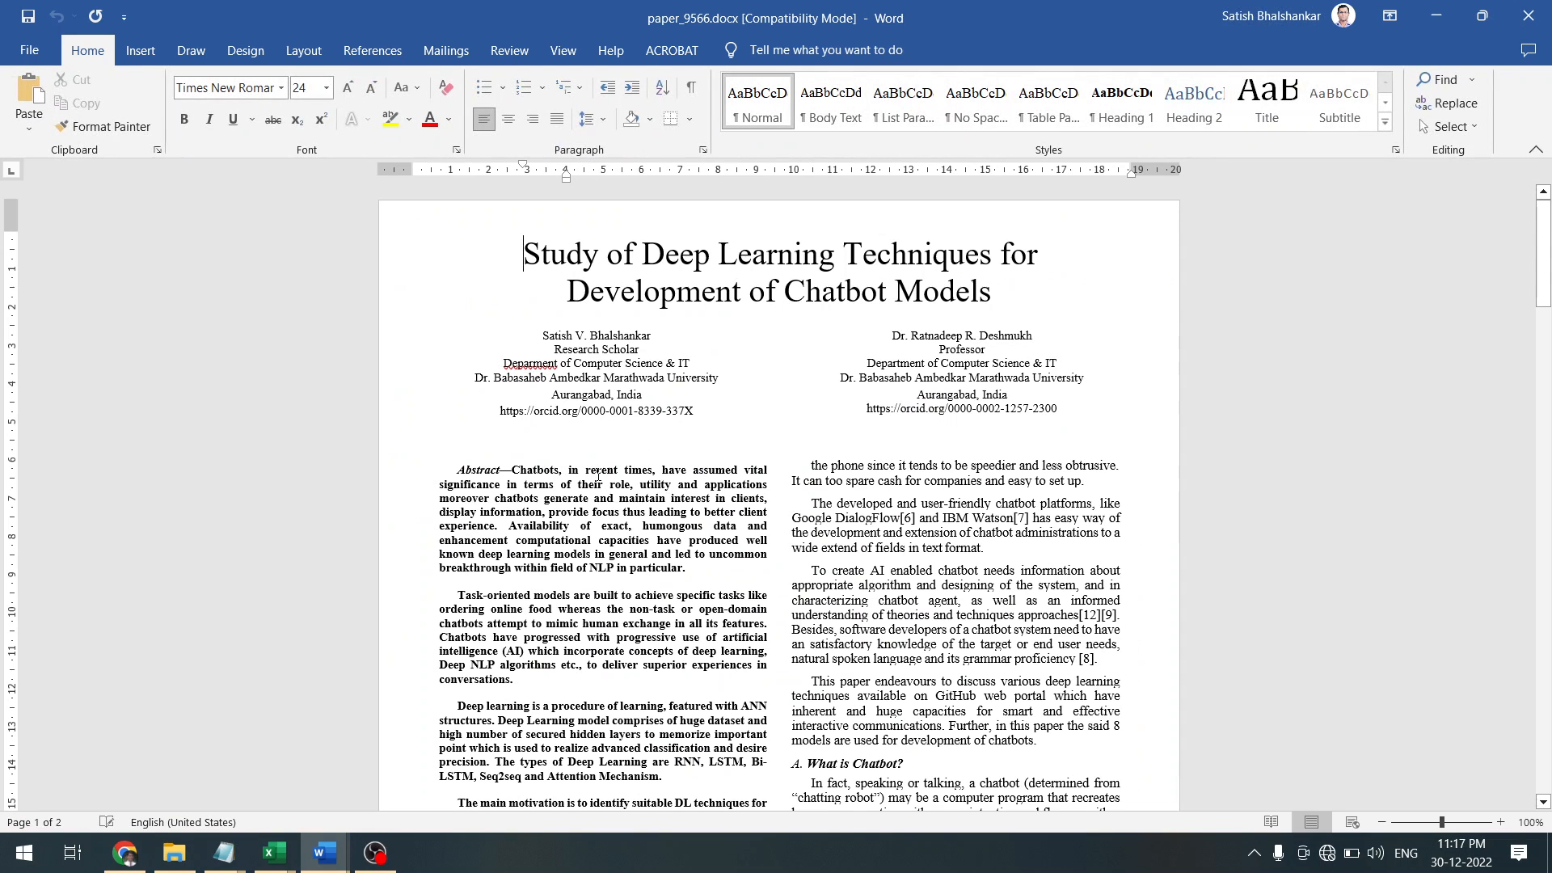
Select the three abstract paragraphs of paper_9566.docx and bring up the Notepad windows
{"action": "key", "text": "shift+Down"}
{"action": "key", "text": "shift+Down"}
{"action": "key", "text": "shift+Down"}
{"action": "key", "text": "shift+Down"}
{"action": "key", "text": "shift+Down"}
{"action": "key", "text": "shift+Down"}
{"action": "key", "text": "shift+Down"}
{"action": "key", "text": "shift+Down"}
{"action": "key", "text": "shift+Down"}
{"action": "key", "text": "shift+Down"}
{"action": "key", "text": "shift+Down"}
{"action": "key", "text": "shift+Down"}
{"action": "key", "text": "shift+Down"}
{"action": "key", "text": "shift+Down"}
{"action": "key", "text": "shift+Down"}
{"action": "key", "text": "shift+Down"}
{"action": "key", "text": "shift+Down"}
{"action": "key", "text": "shift+Down"}
{"action": "key", "text": "shift+Down"}
{"action": "key", "text": "shift+Down"}
{"action": "key", "text": "ctrl+c"}
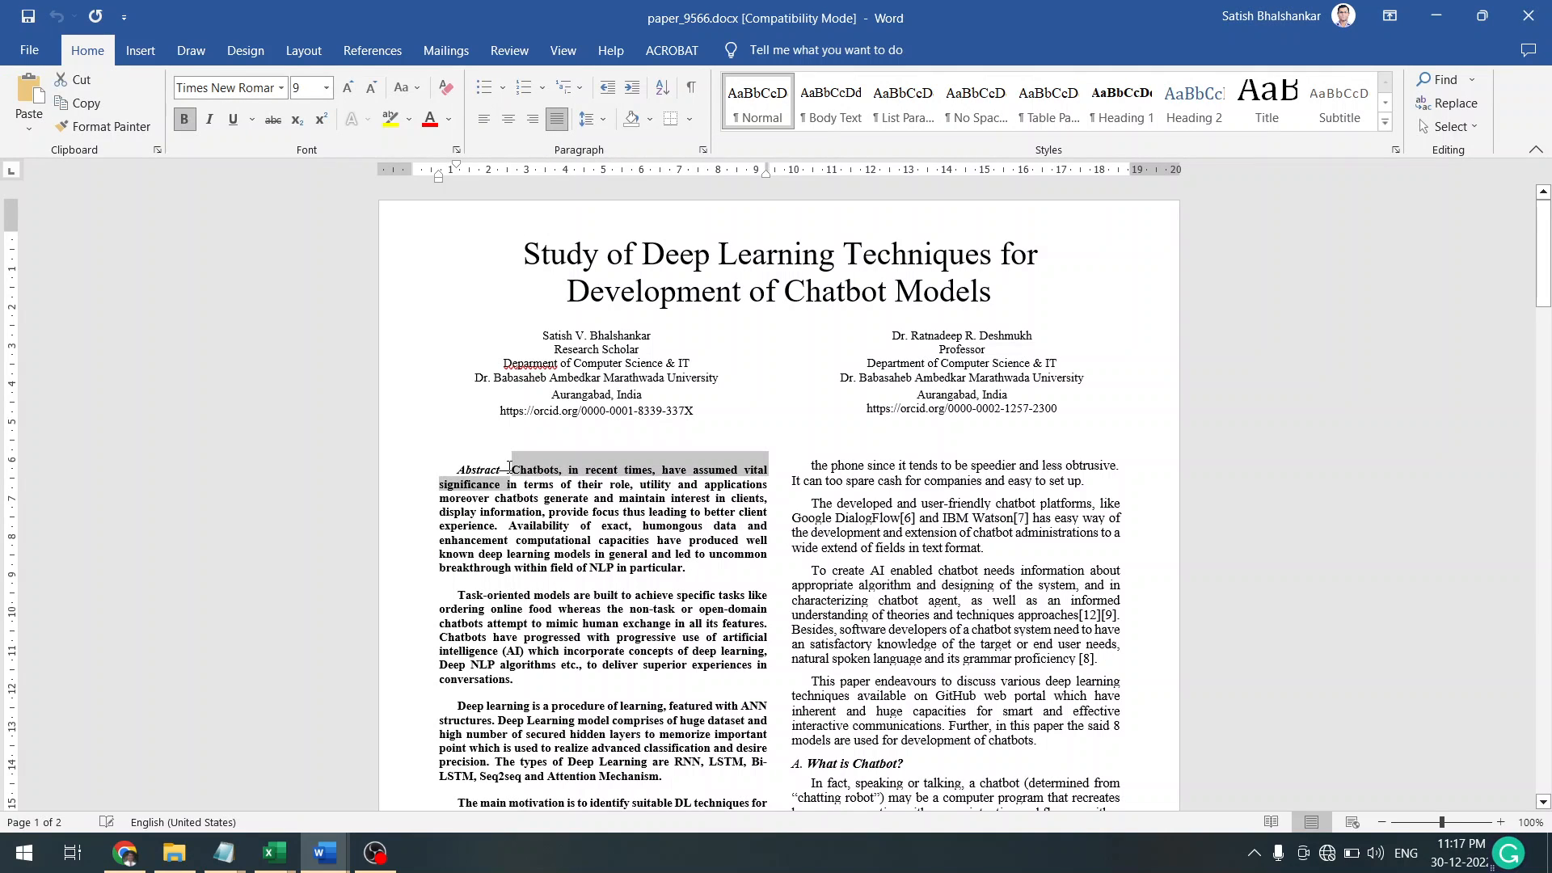
{"action": "key", "text": "shift+Down"}
{"action": "key", "text": "shift+Down"}
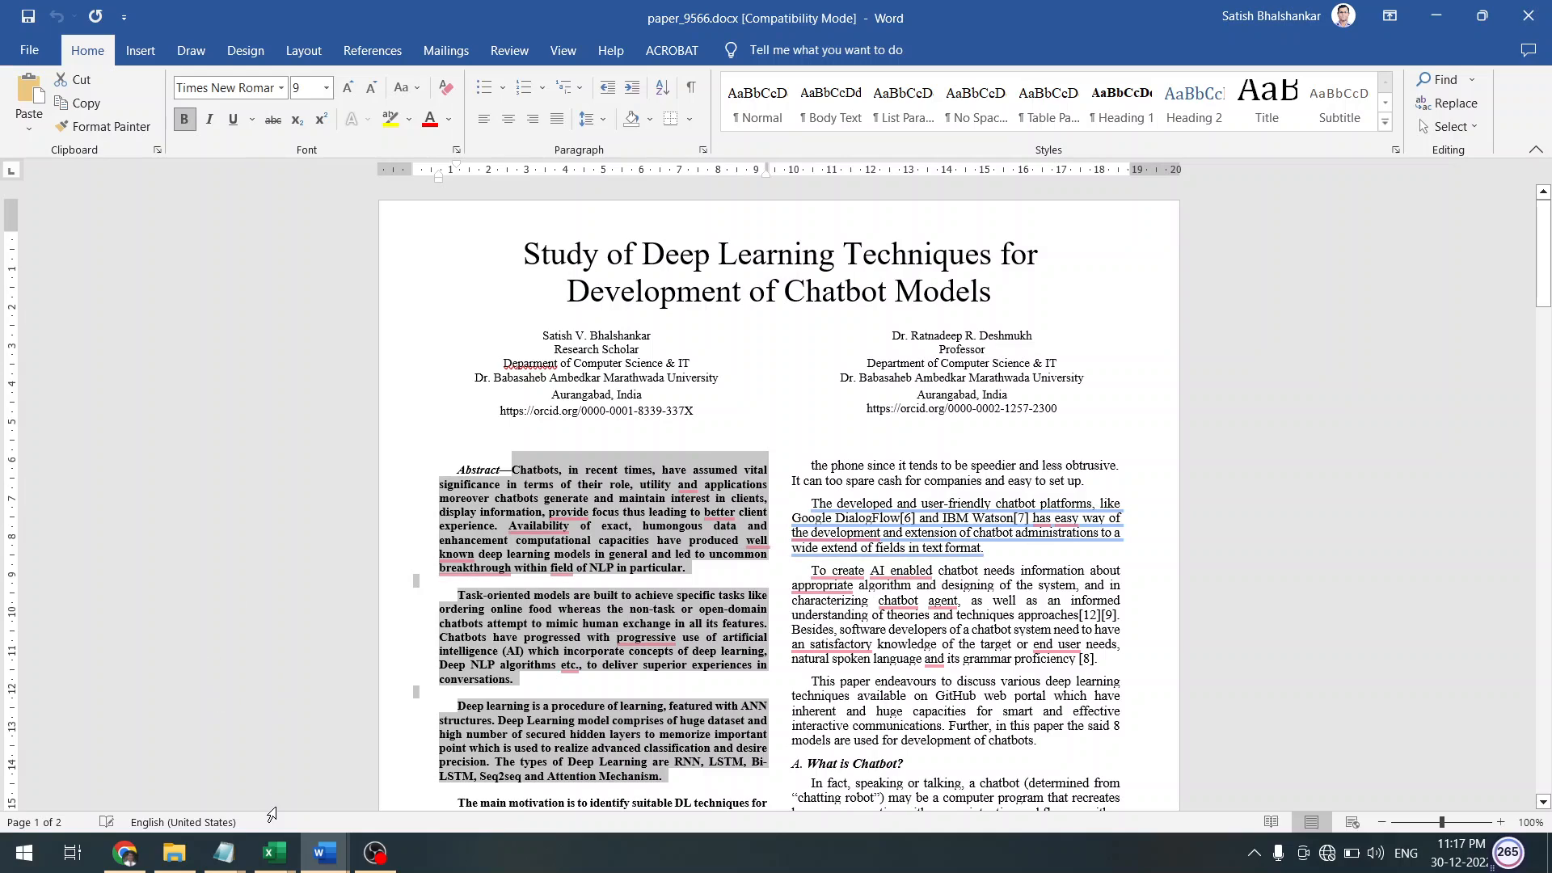
{"action": "left_click", "coordinate": [223, 853]}
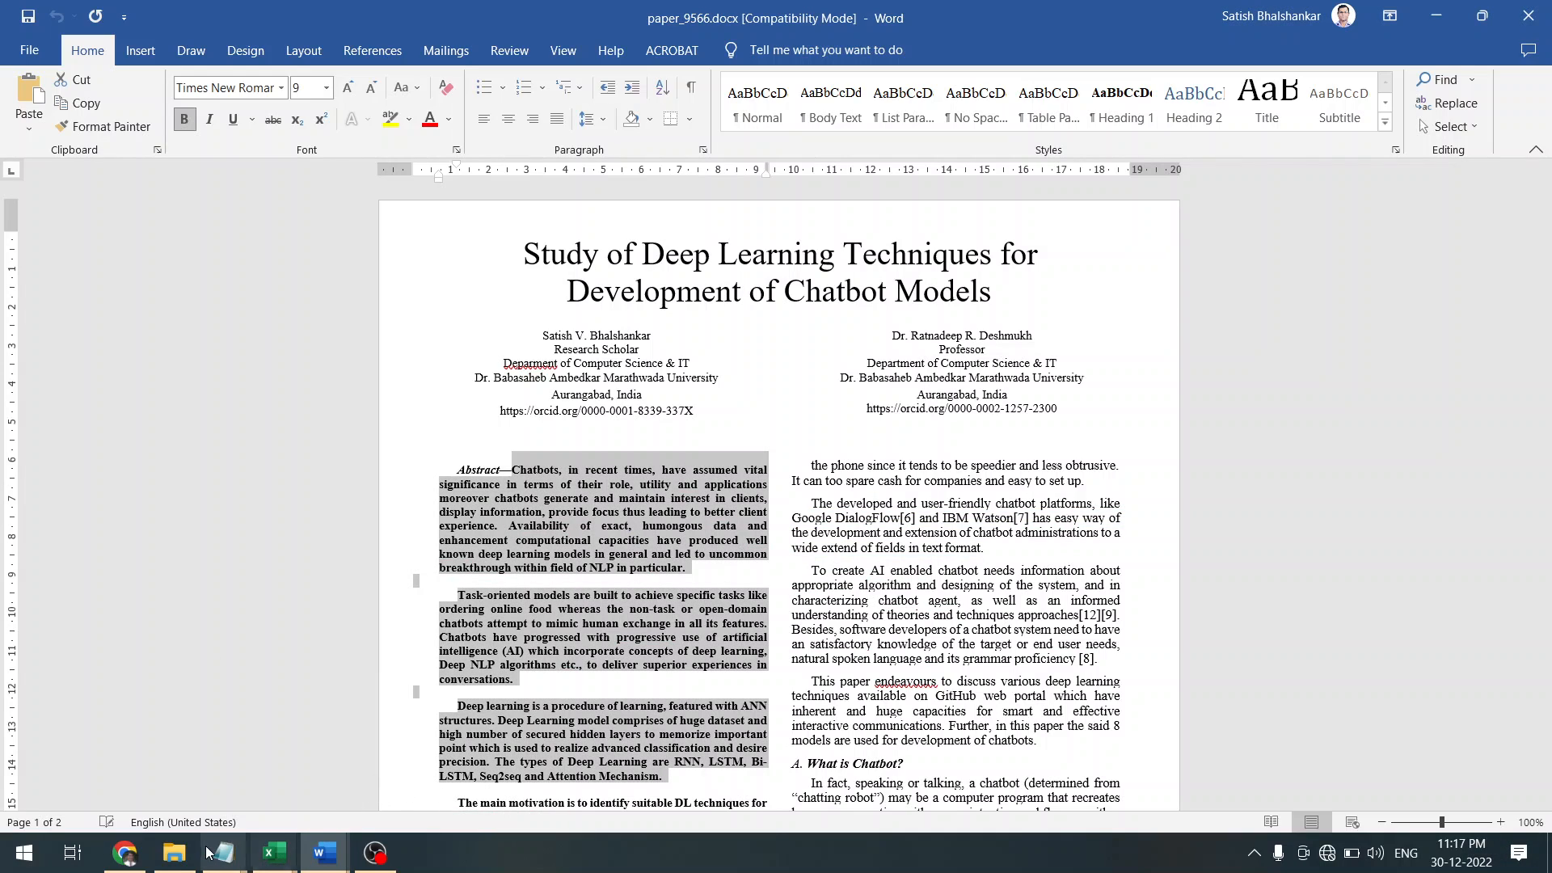
{"action": "left_click", "coordinate": [224, 853]}
Paste the abstract over Notepad's author line, join its three paragraphs into one, and select it all
{"action": "left_click", "coordinate": [313, 786]}
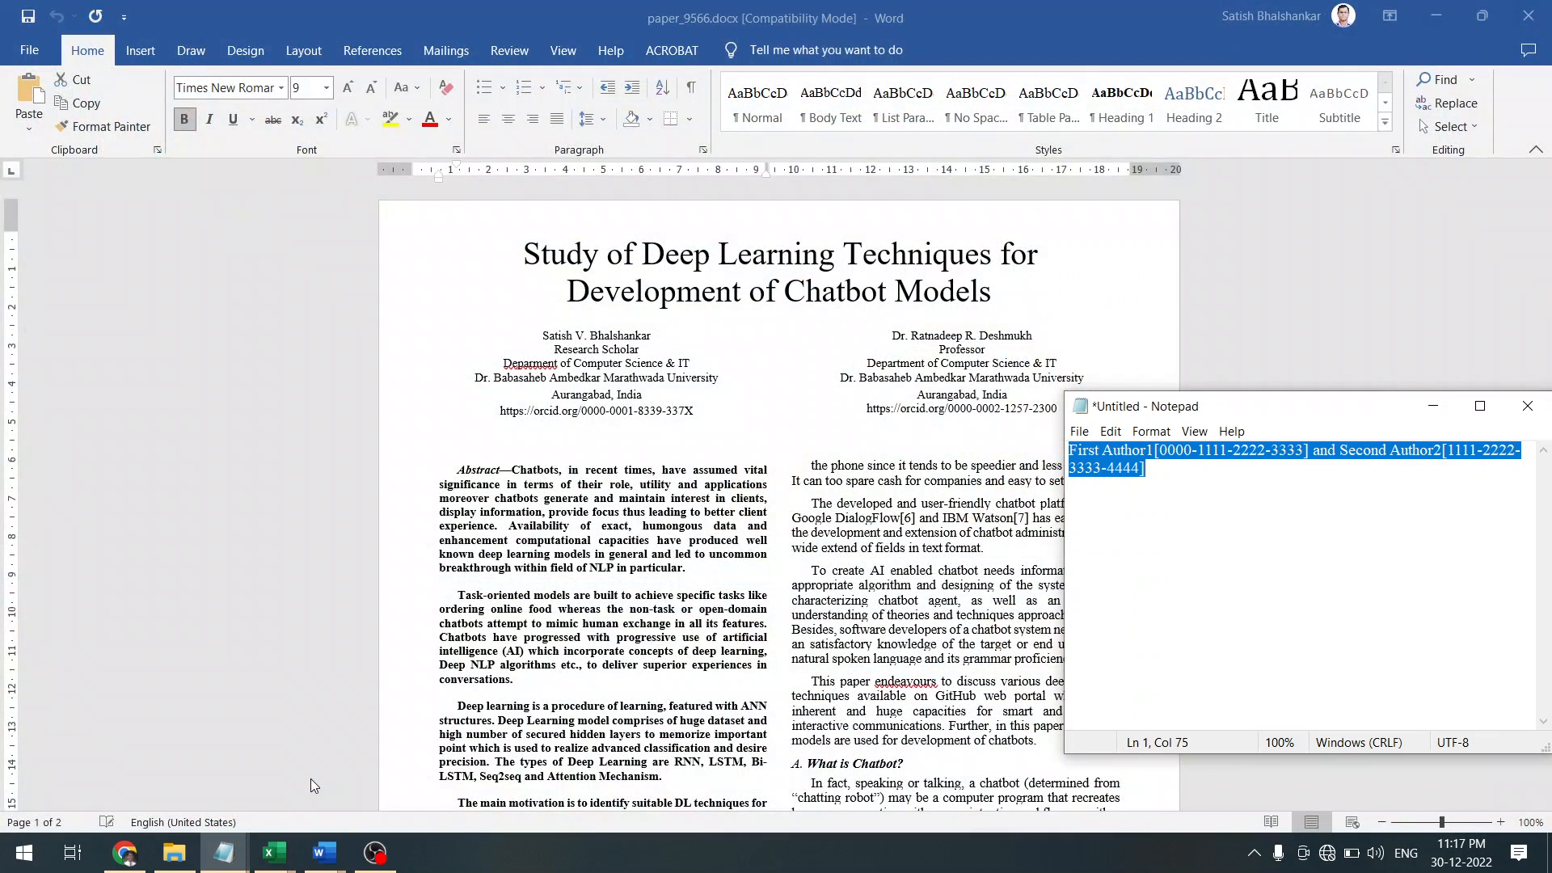
{"action": "type", "text": "Abstract—Chatbots, in recent times, have assumed vital significance in terms of their role, utility and applications moreover chatbots generate and maintain interest in clients, display information, provide focus thus leading to better client experience. Availability of exact, humongous data and enhancement computational capacities have produced well known deep learning models in general and led to uncommon breakthrough within field of NLP in particular.  Task-oriented models are built to achieve specific tasks like ordering online food whereas the non-task or open-domain chatbots attempt to mimic human exchange in all its features. Chatbots have progressed with progressive use of artificial intelligence (AI) which incorporate concepts of deep learning, Deep NLP algorithms etc., to deliver superior experiences in conversations.  Deep learning is a procedure of learning, featured with ANN structures. Deep Learning model comprises of huge dataset and high number of secured hidden layers to memorize important point which is used to realize advanced classification and desire precision. The types of Deep Learning are RNN, LSTM, Bi- LSTM, Seq2seq and Attention Mechanism."}
{"action": "key", "text": "Up"}
{"action": "key", "text": "Up"}
{"action": "key", "text": "Up"}
{"action": "key", "text": "Up"}
{"action": "key", "text": "Up"}
{"action": "key", "text": "Up"}
{"action": "key", "text": "Up"}
{"action": "key", "text": "Up"}
{"action": "key", "text": "Up"}
{"action": "key", "text": "Up"}
{"action": "key", "text": "Up"}
{"action": "key", "text": "Up"}
{"action": "key", "text": "Up"}
{"action": "key", "text": "Up"}
{"action": "key", "text": "Up"}
{"action": "key", "text": "Up"}
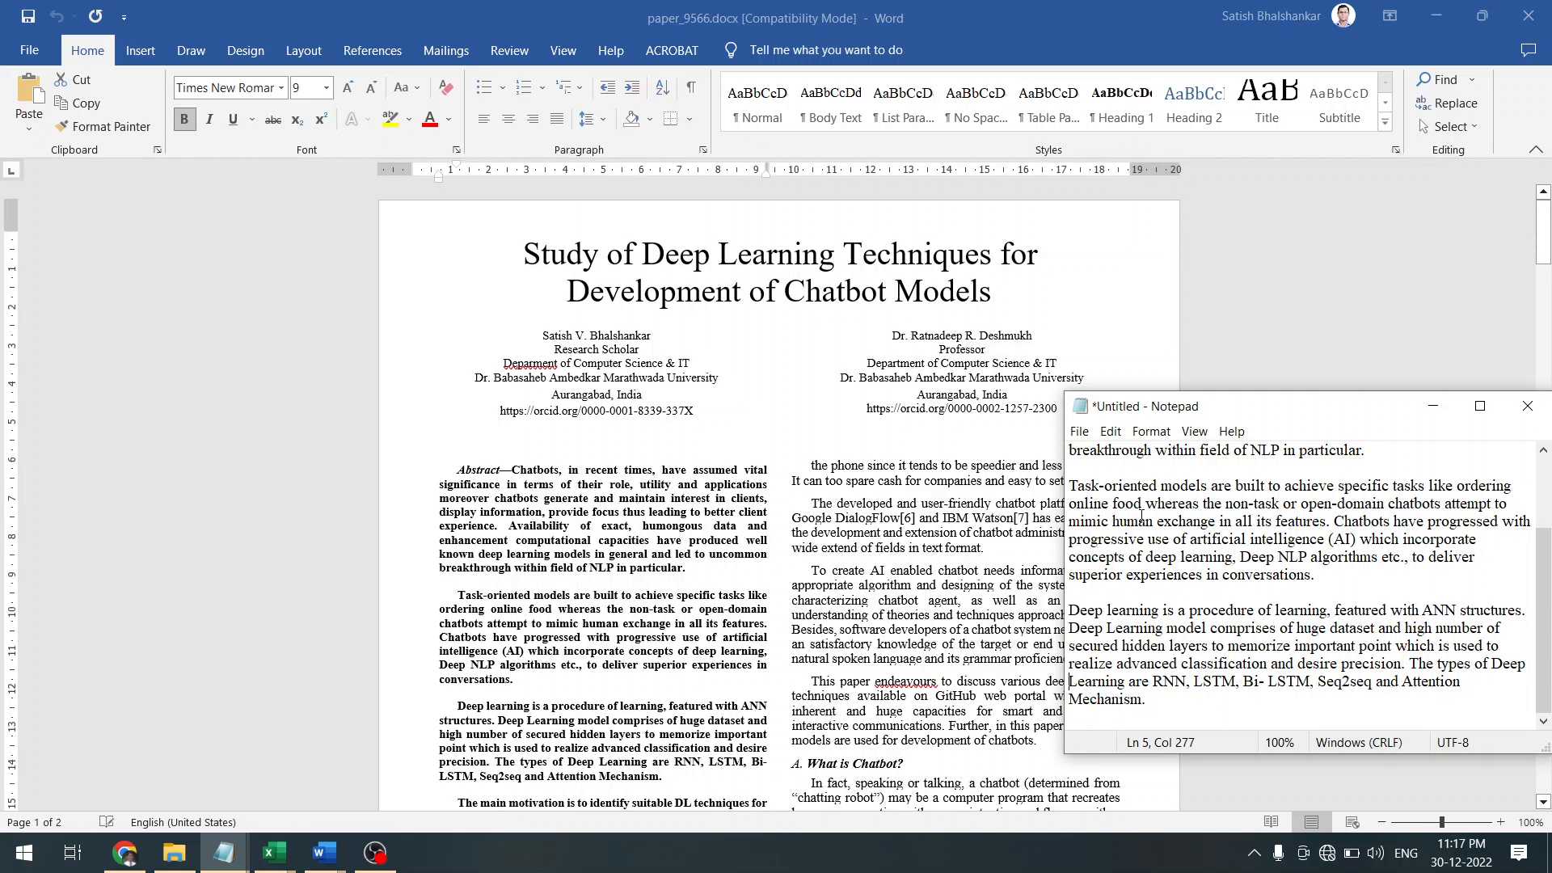
{"action": "key", "text": "BackSpace"}
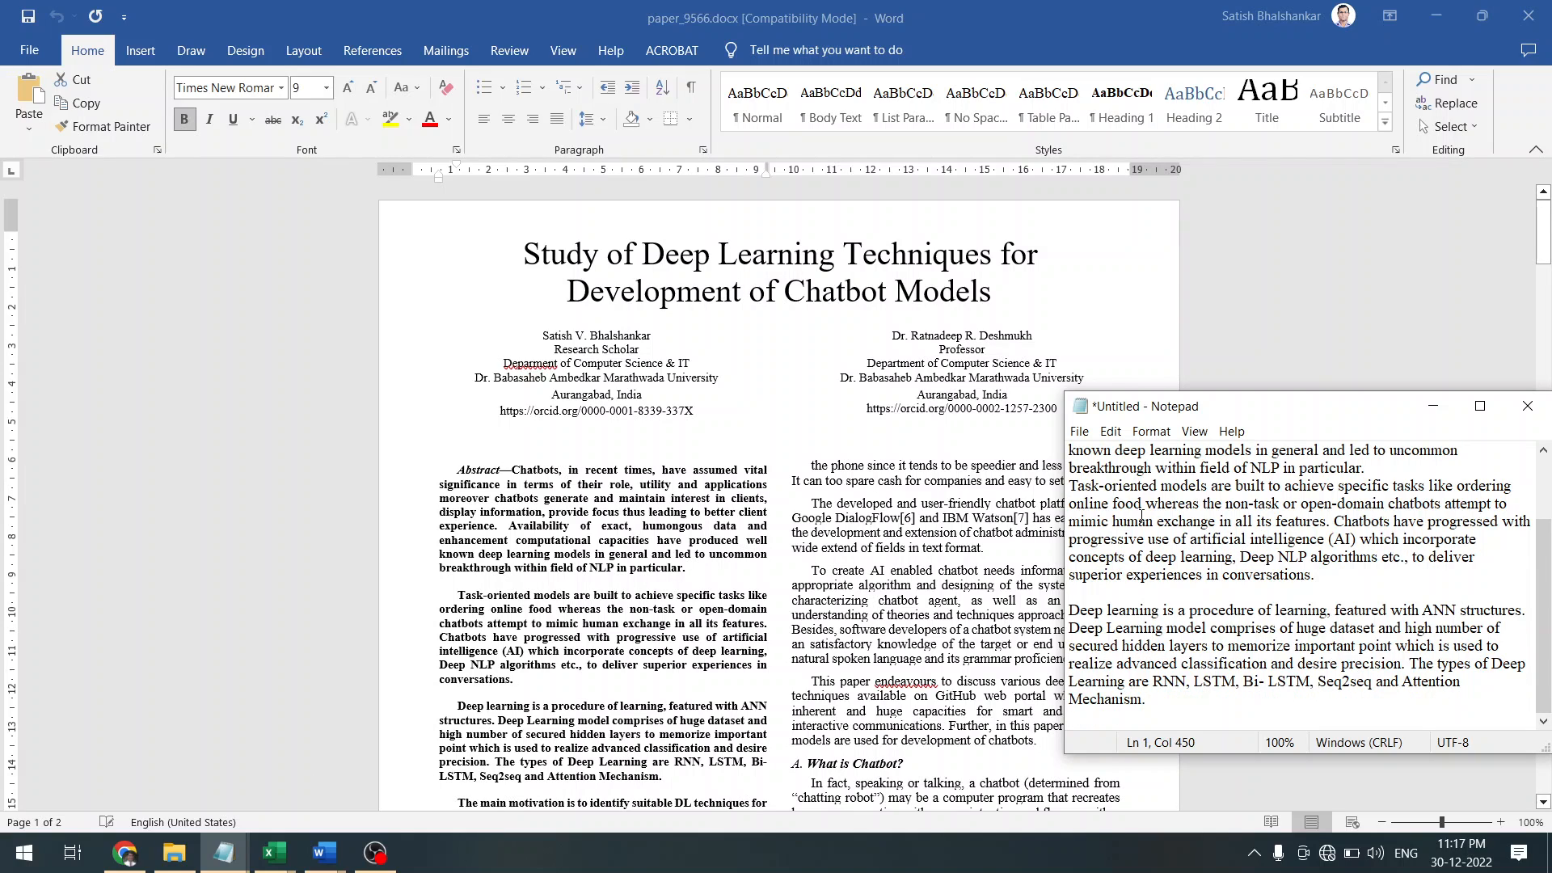
{"action": "key", "text": "Delete"}
{"action": "key", "text": "Down"}
{"action": "key", "text": "Down"}
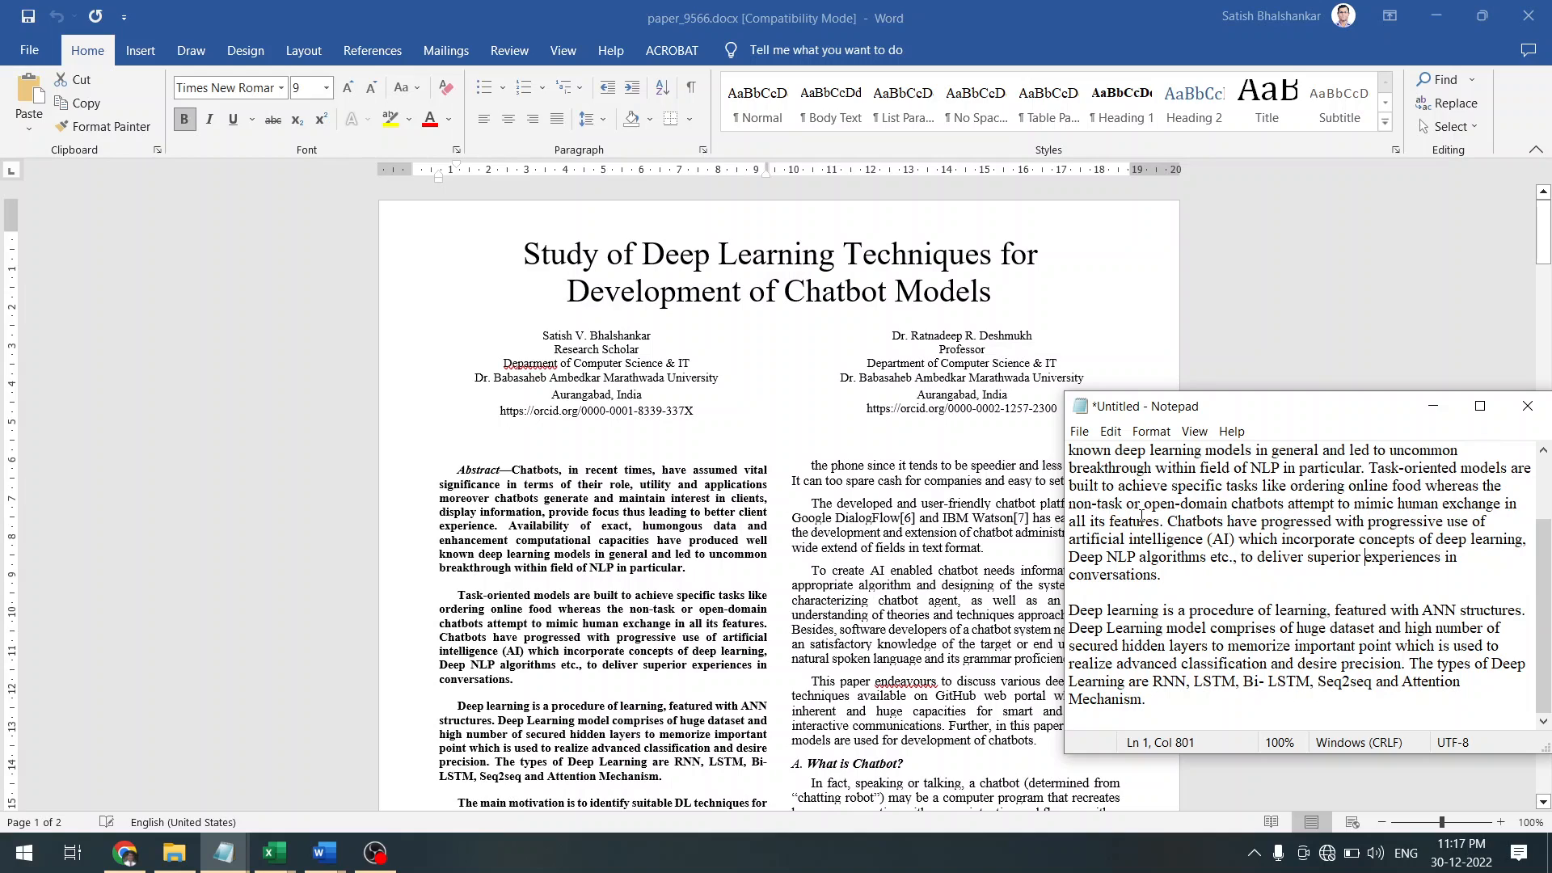
{"action": "key", "text": "Down"}
{"action": "key", "text": "Delete"}
{"action": "key", "text": "Delete"}
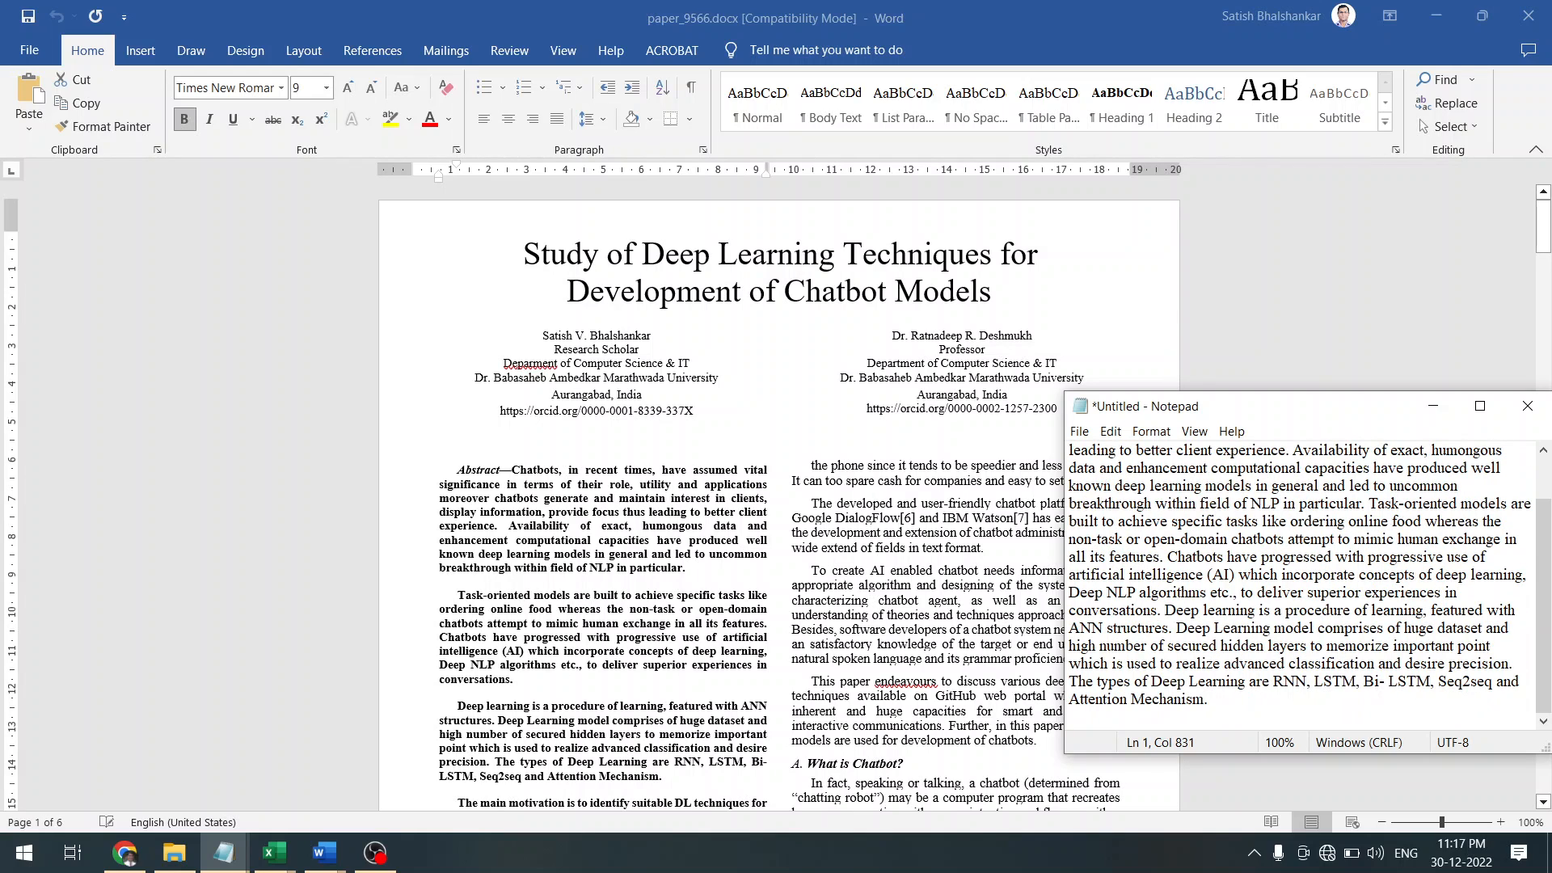
{"action": "key", "text": "ctrl+a"}
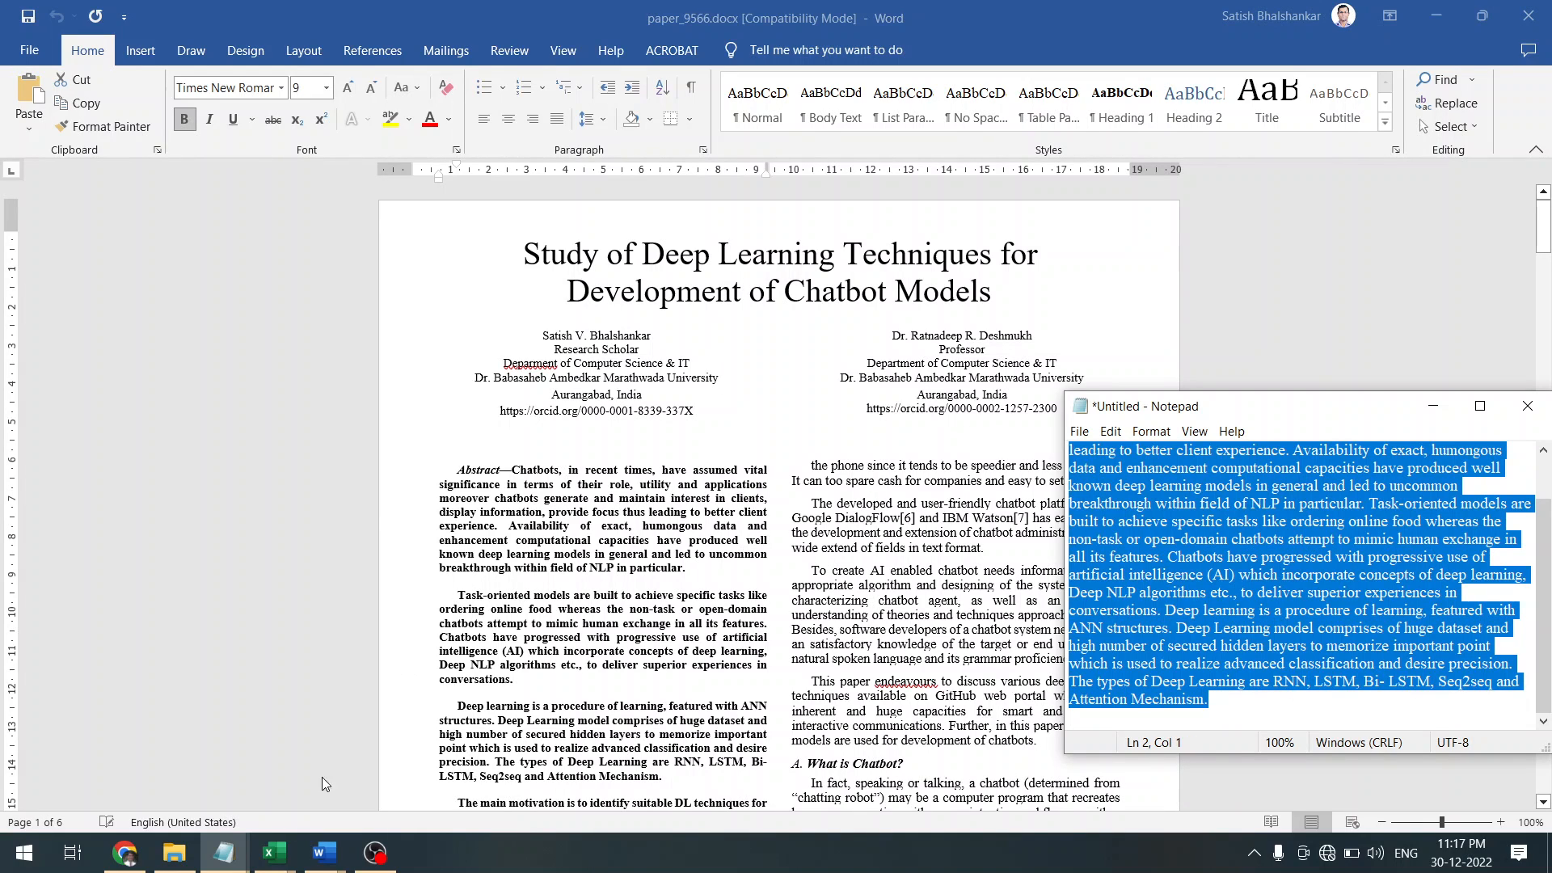
{"action": "left_click", "coordinate": [327, 861]}
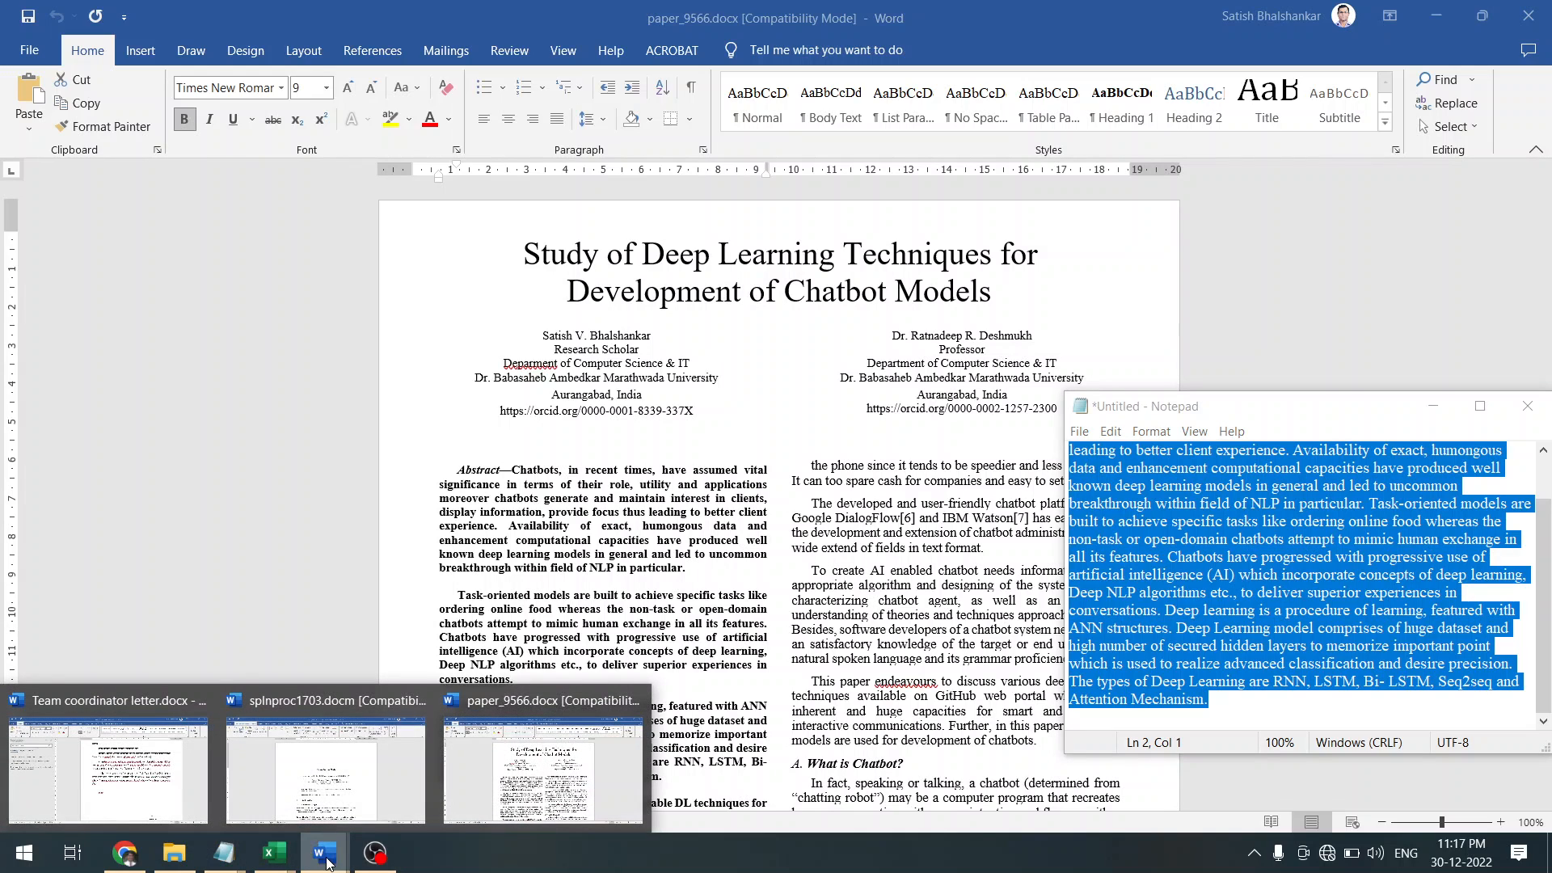
In splnproc1703.docm, replace the placeholder abstract with the pasted chatbot abstract
{"action": "left_click", "coordinate": [422, 753]}
{"action": "left_click", "coordinate": [712, 579]}
{"action": "key", "text": "shift+Up"}
{"action": "key", "text": "shift+Up"}
{"action": "key", "text": "shift+Down"}
{"action": "key", "text": "shift+Left"}
{"action": "key", "text": "shift+Left"}
{"action": "key", "text": "shift+Left"}
{"action": "key", "text": "shift+Left"}
{"action": "key", "text": "shift+Left"}
{"action": "key", "text": "shift+Left"}
{"action": "key", "text": "shift+Left"}
{"action": "key", "text": "shift+Left"}
{"action": "key", "text": "shift+Left"}
{"action": "key", "text": "shift+Left"}
{"action": "key", "text": "shift+Left"}
{"action": "key", "text": "shift+Left"}
{"action": "key", "text": "shift+Left"}
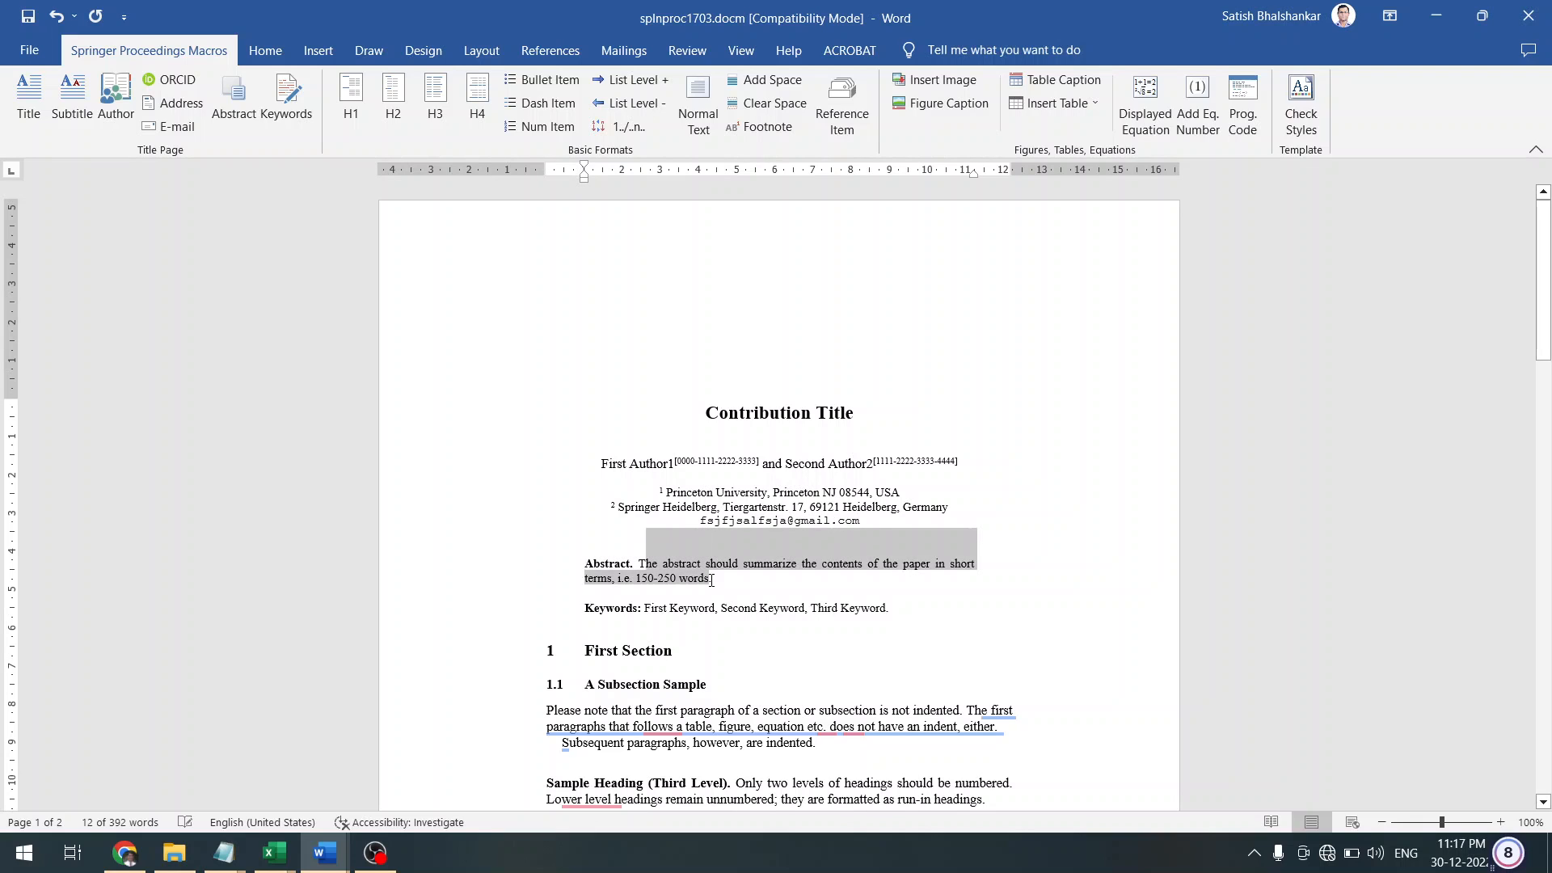
{"action": "key", "text": "ctrl+v"}
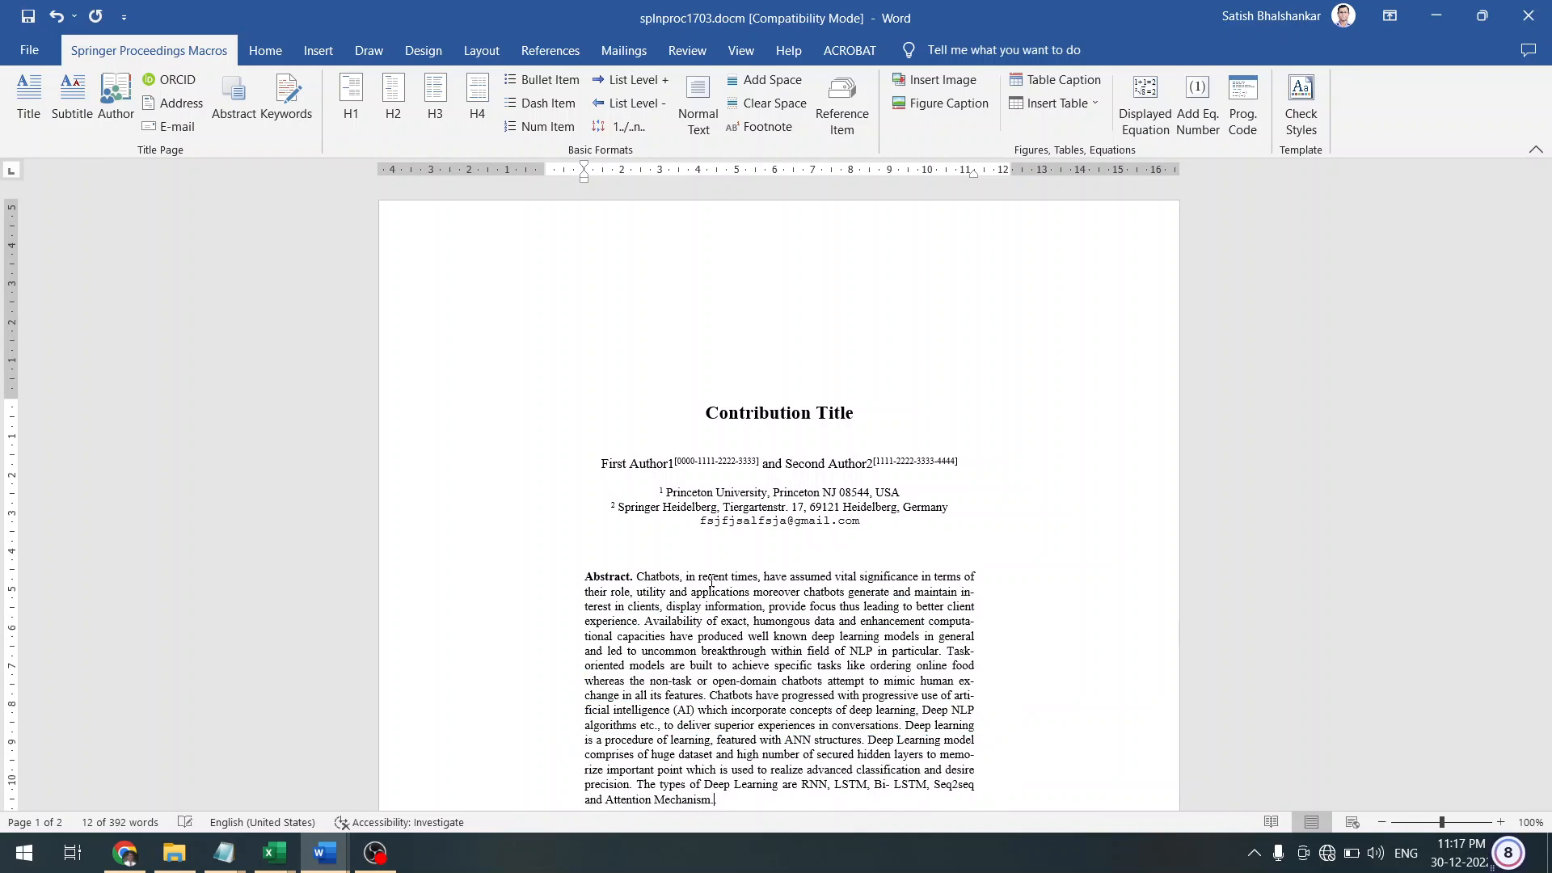
Apply the template's Abstract and Keywords formatting to the new abstract paragraph
{"action": "scroll", "coordinate": [618, 625], "scroll_direction": "down", "scroll_amount": 2}
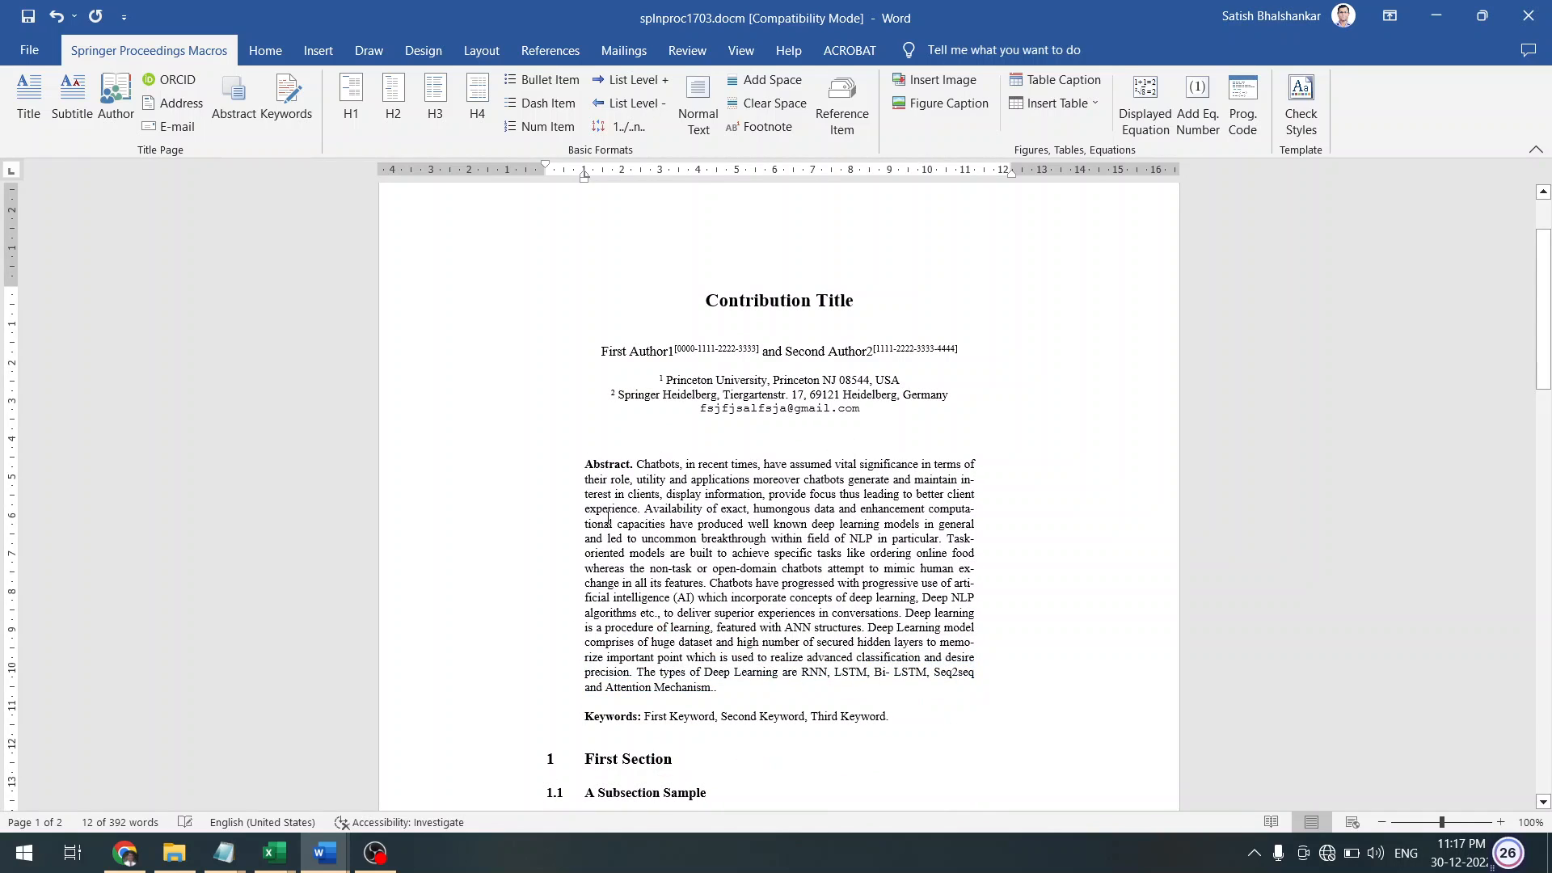
{"action": "left_click", "coordinate": [553, 467]}
{"action": "key", "text": "shift+Down"}
{"action": "key", "text": "shift+Down"}
{"action": "key", "text": "shift+Down"}
{"action": "key", "text": "shift+Down"}
{"action": "key", "text": "shift+Down"}
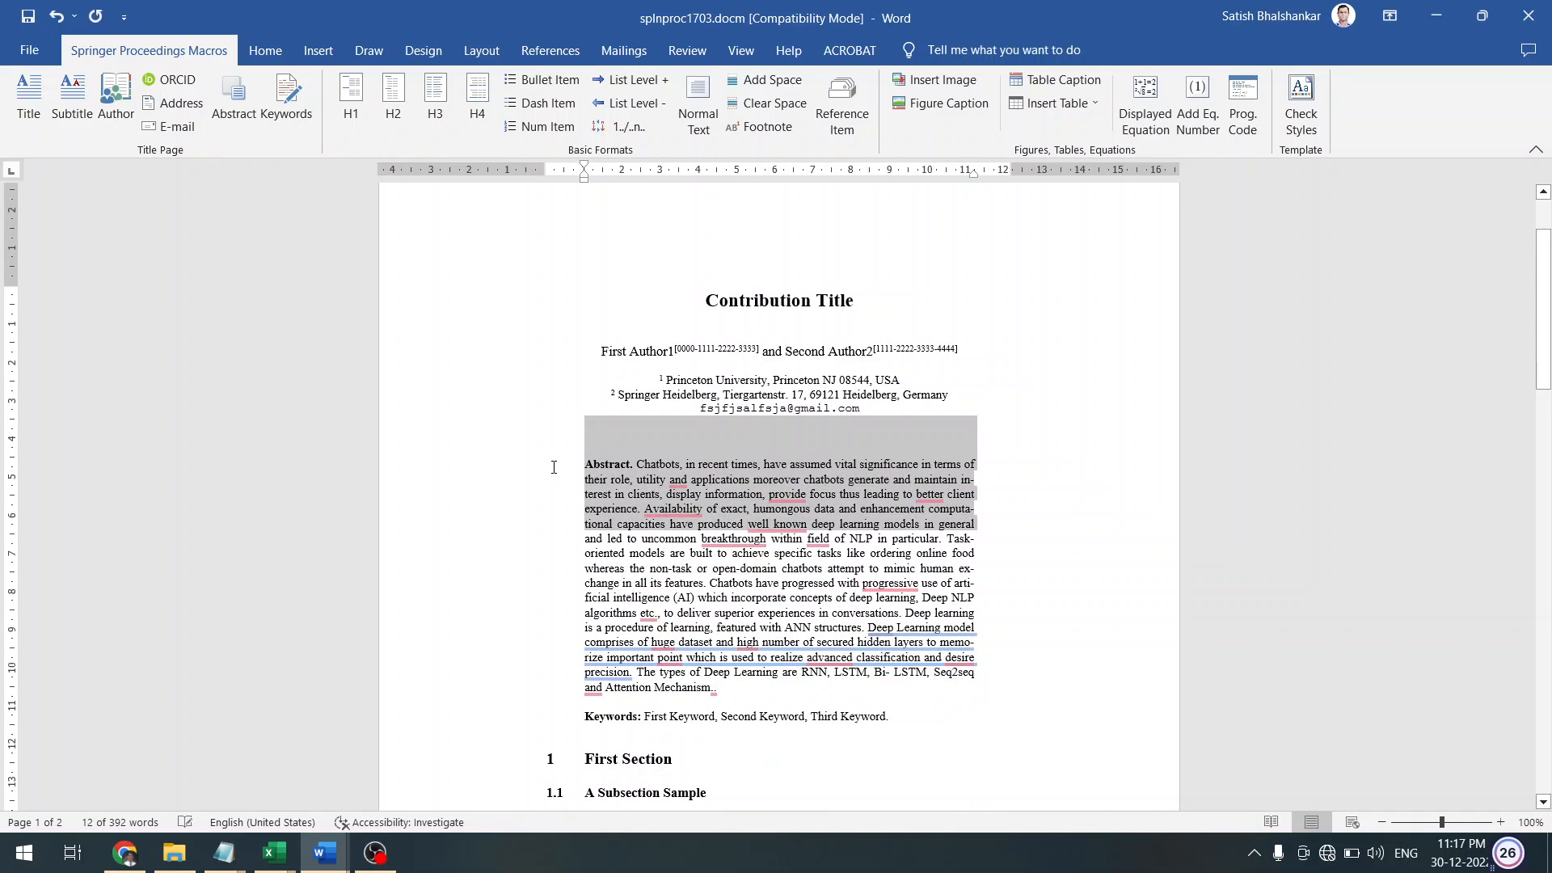
{"action": "key", "text": "shift+Down"}
{"action": "key", "text": "shift+Down"}
{"action": "key", "text": "shift+Down"}
{"action": "key", "text": "shift+Down"}
{"action": "key", "text": "shift+Down"}
{"action": "key", "text": "shift+Down"}
{"action": "key", "text": "shift+Down"}
{"action": "key", "text": "shift+Down"}
{"action": "key", "text": "shift+Down"}
{"action": "key", "text": "shift+Down"}
{"action": "key", "text": "shift+Down"}
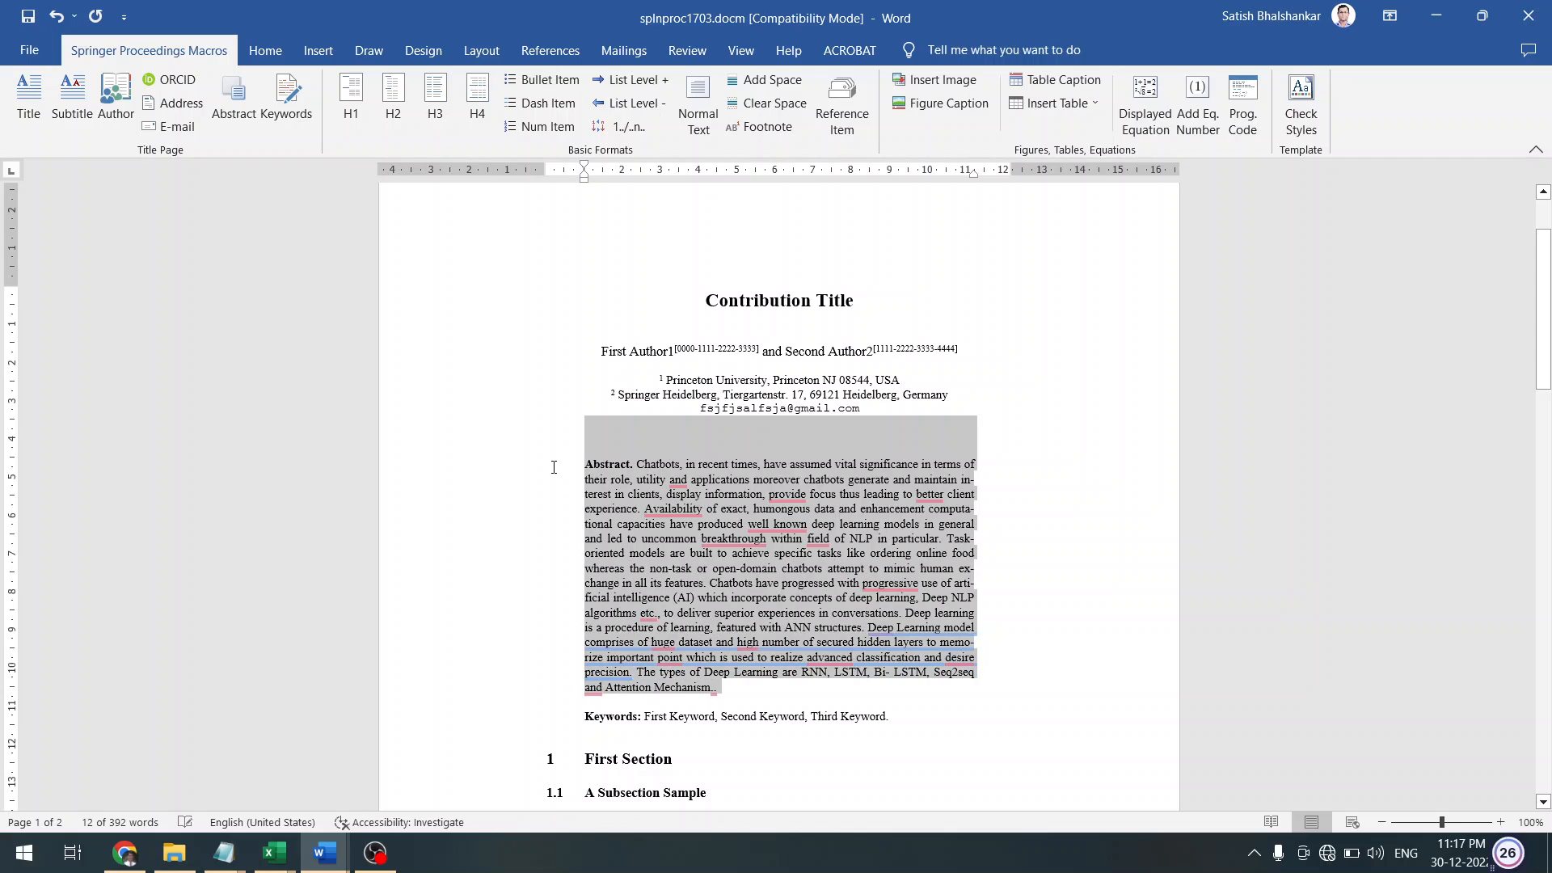
{"action": "left_click", "coordinate": [235, 113]}
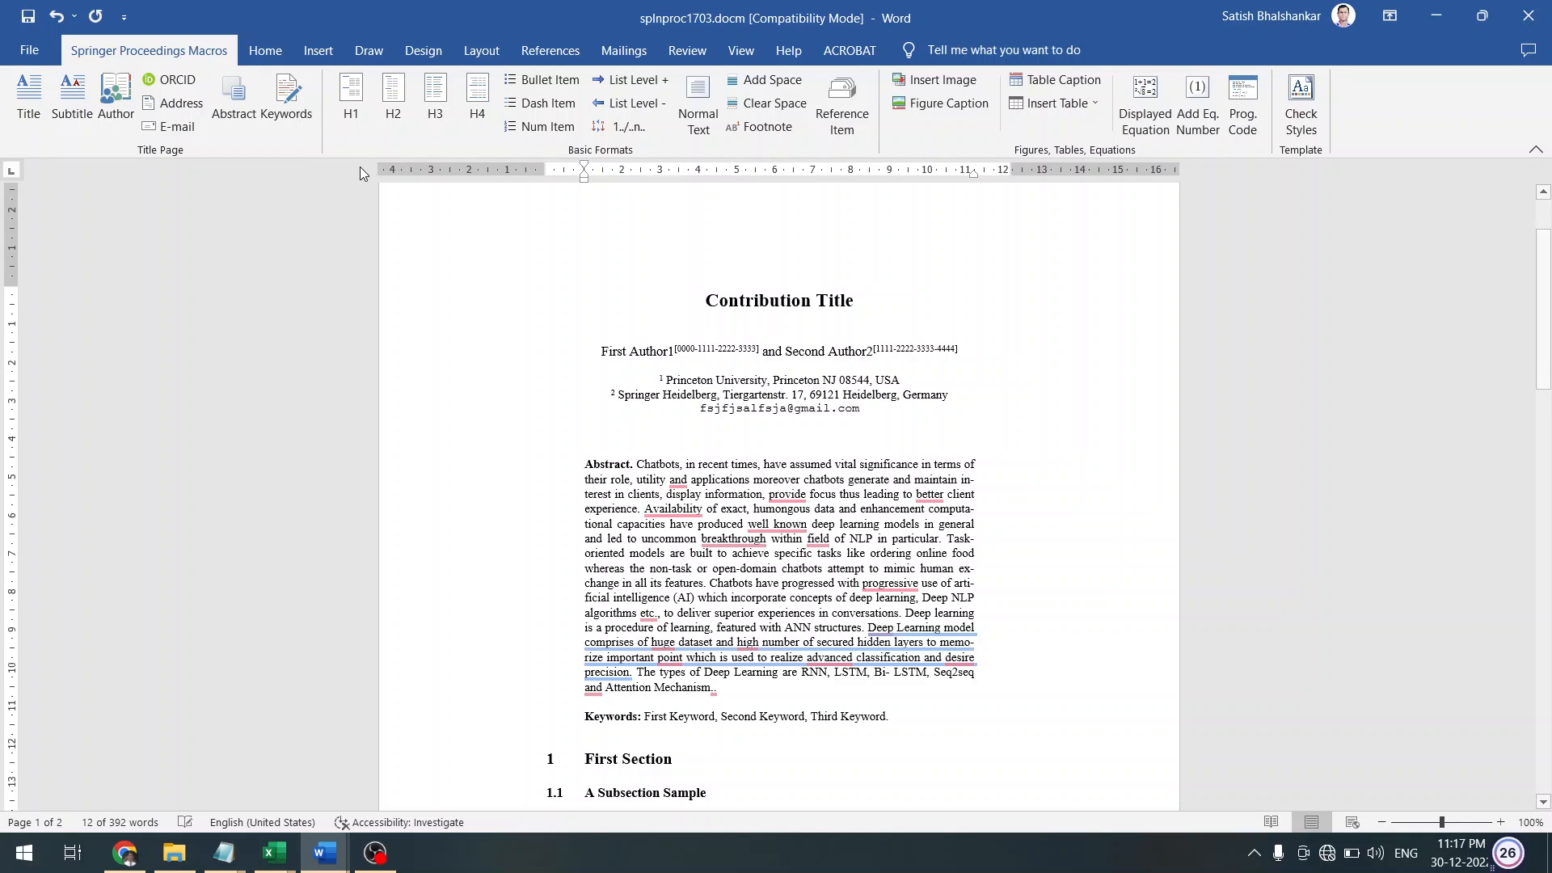
{"action": "left_click", "coordinate": [286, 96]}
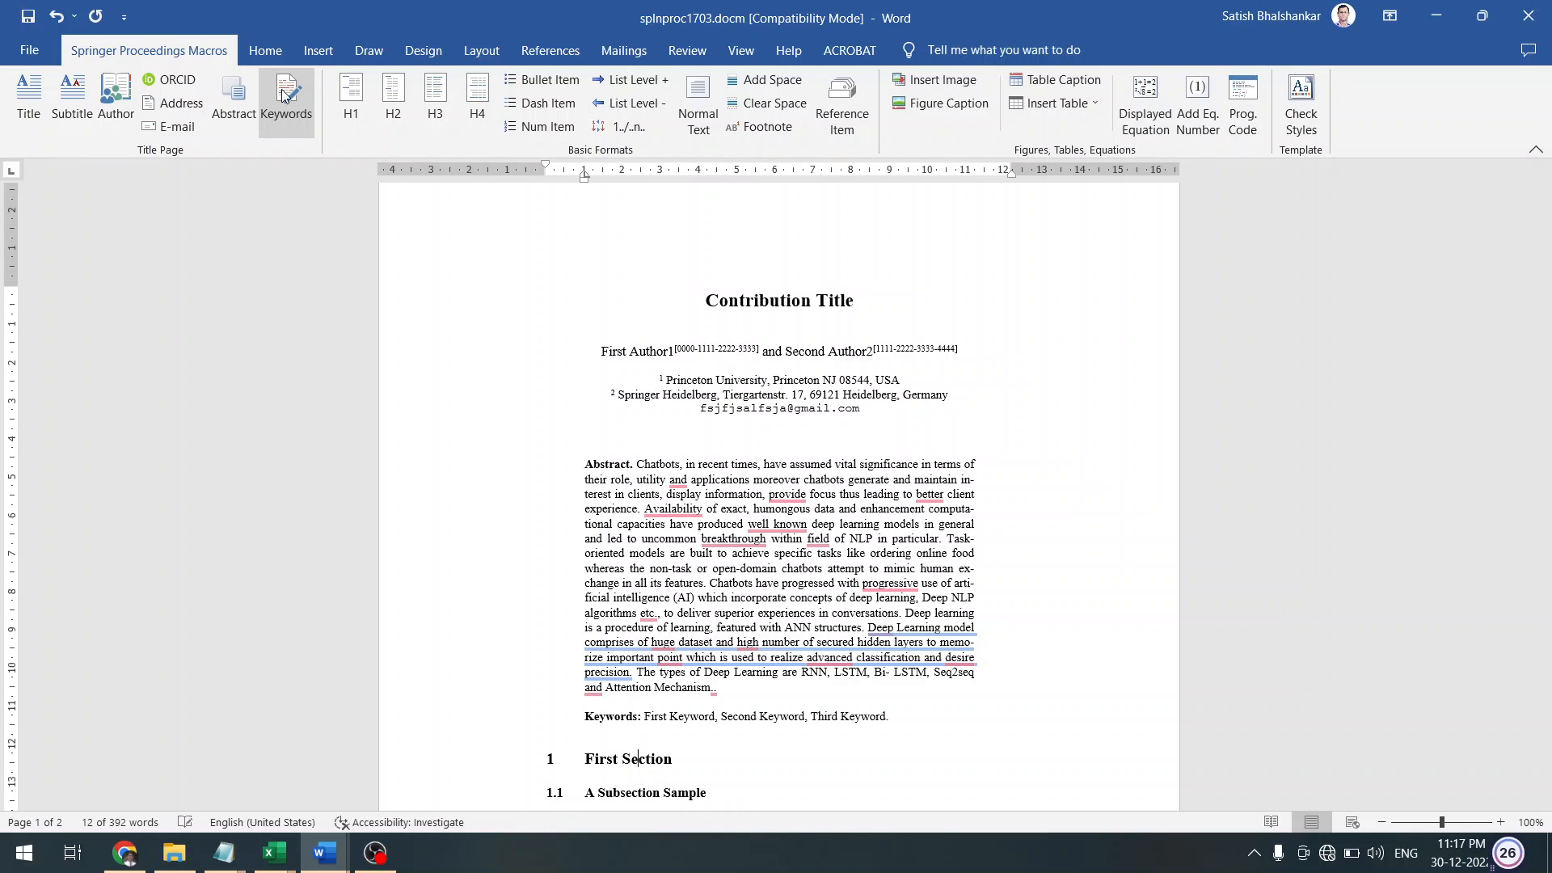
Style 'Sample Heading (Forth Level)' as an H4 run-in heading, italic through its first sentence
{"action": "left_click", "coordinate": [356, 89]}
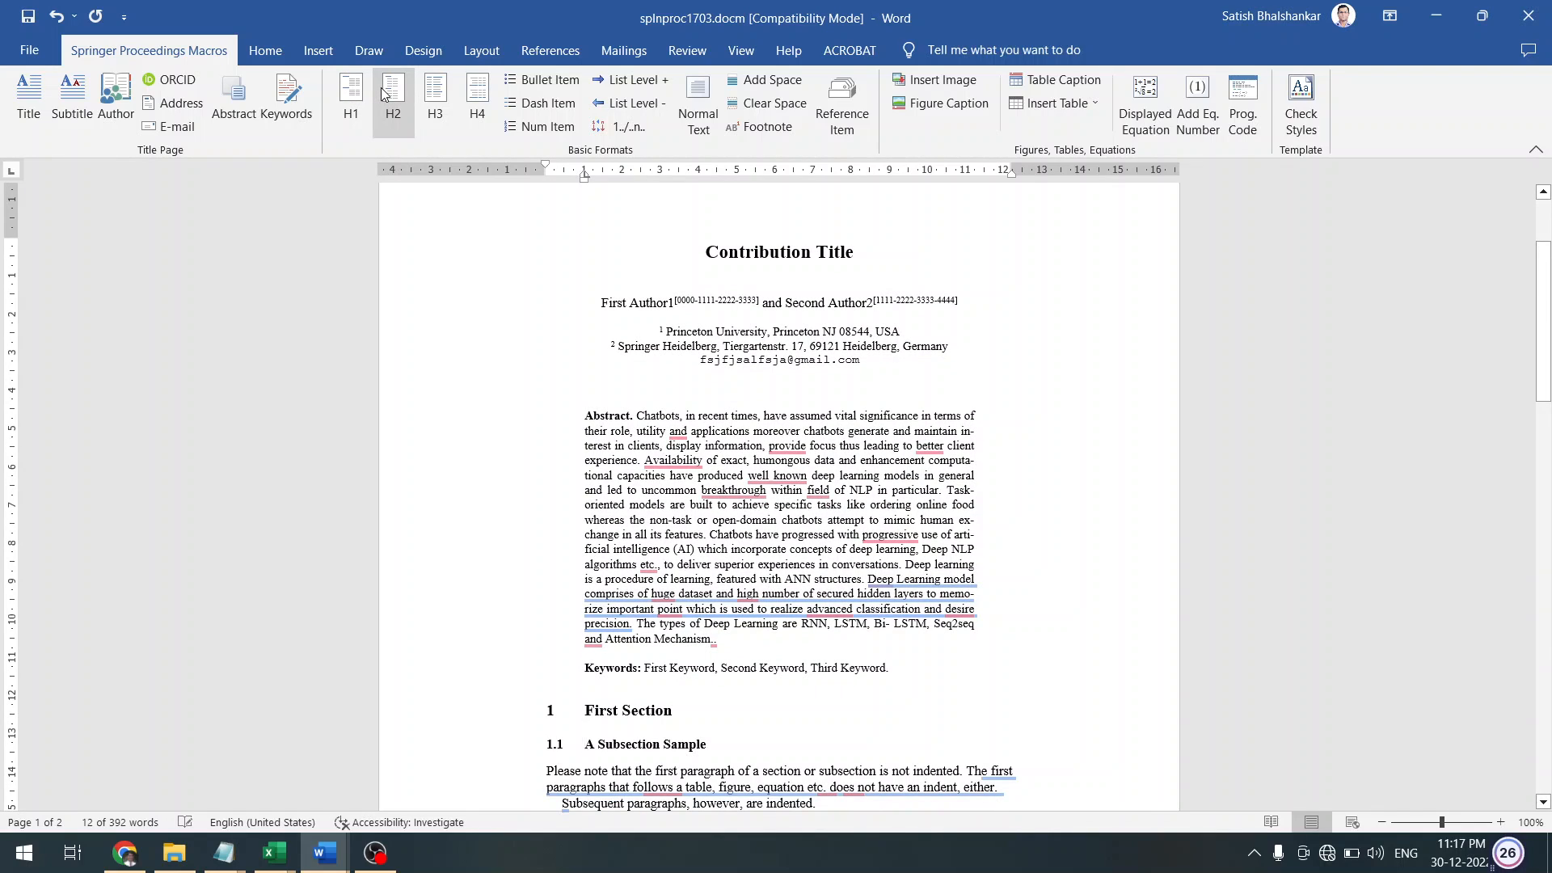
{"action": "key", "text": "Down"}
{"action": "key", "text": "Down"}
{"action": "key", "text": "Down"}
{"action": "key", "text": "Down"}
{"action": "key", "text": "Down"}
{"action": "key", "text": "Down"}
{"action": "key", "text": "Down"}
{"action": "key", "text": "Down"}
{"action": "key", "text": "Down"}
{"action": "key", "text": "Down"}
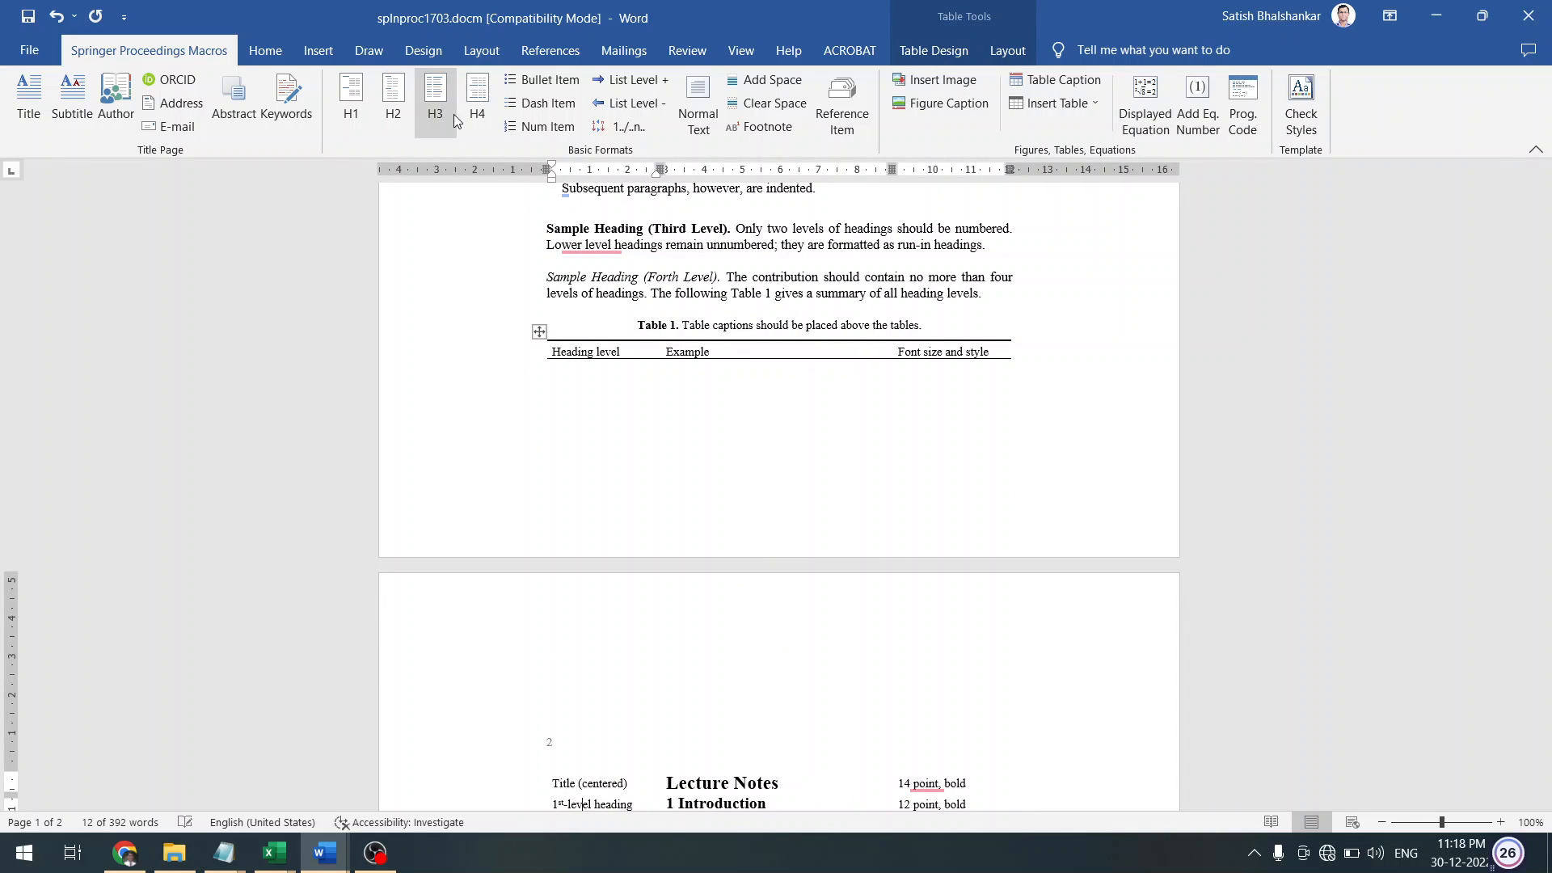
{"action": "left_click", "coordinate": [596, 245]}
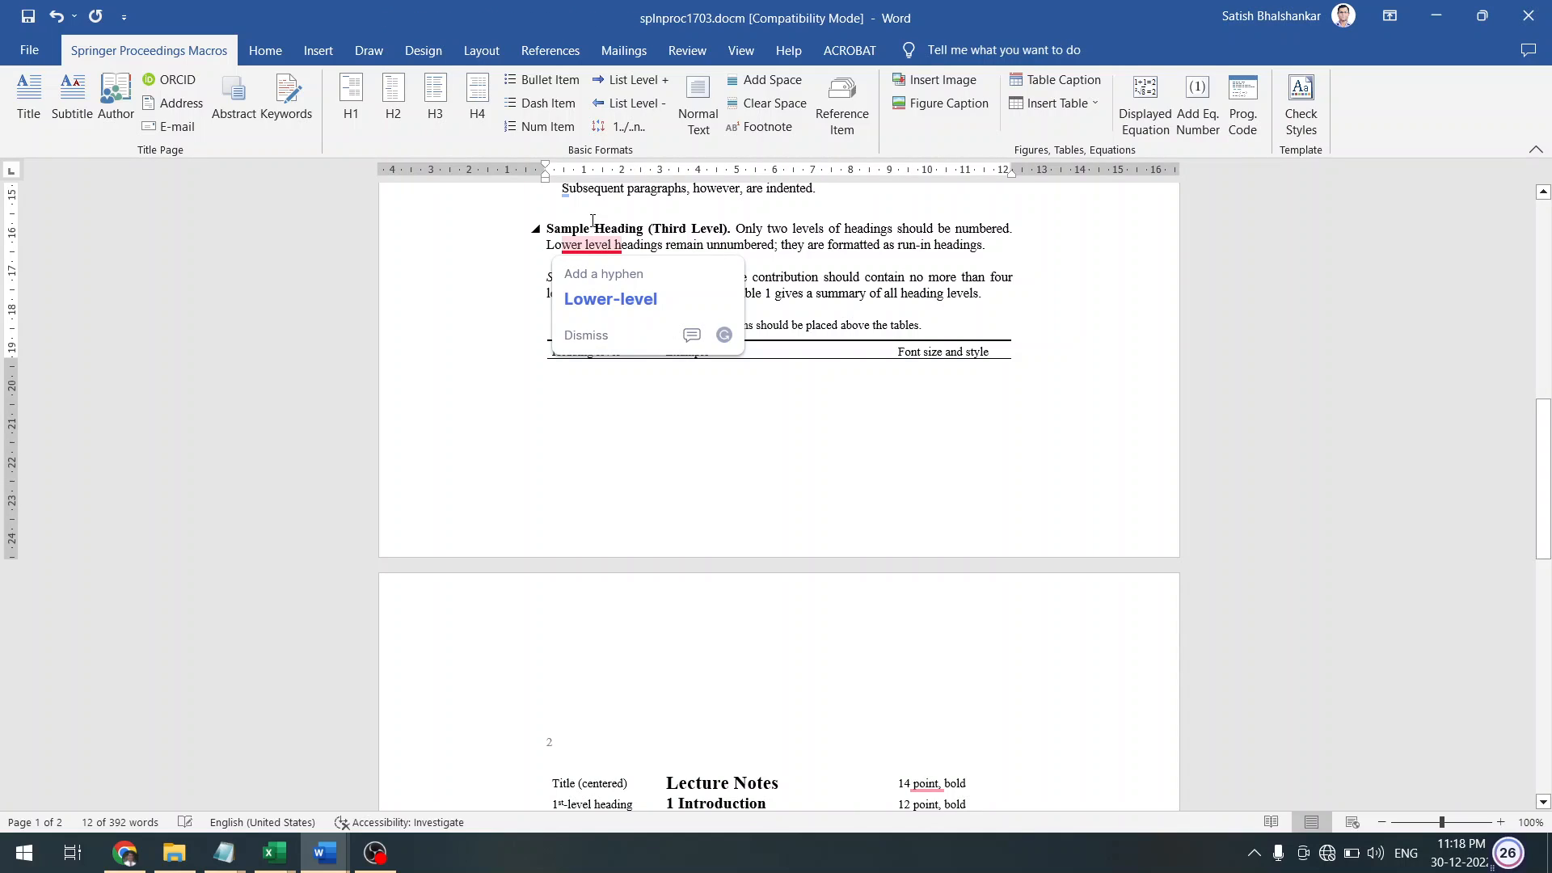
{"action": "left_click", "coordinate": [593, 226]}
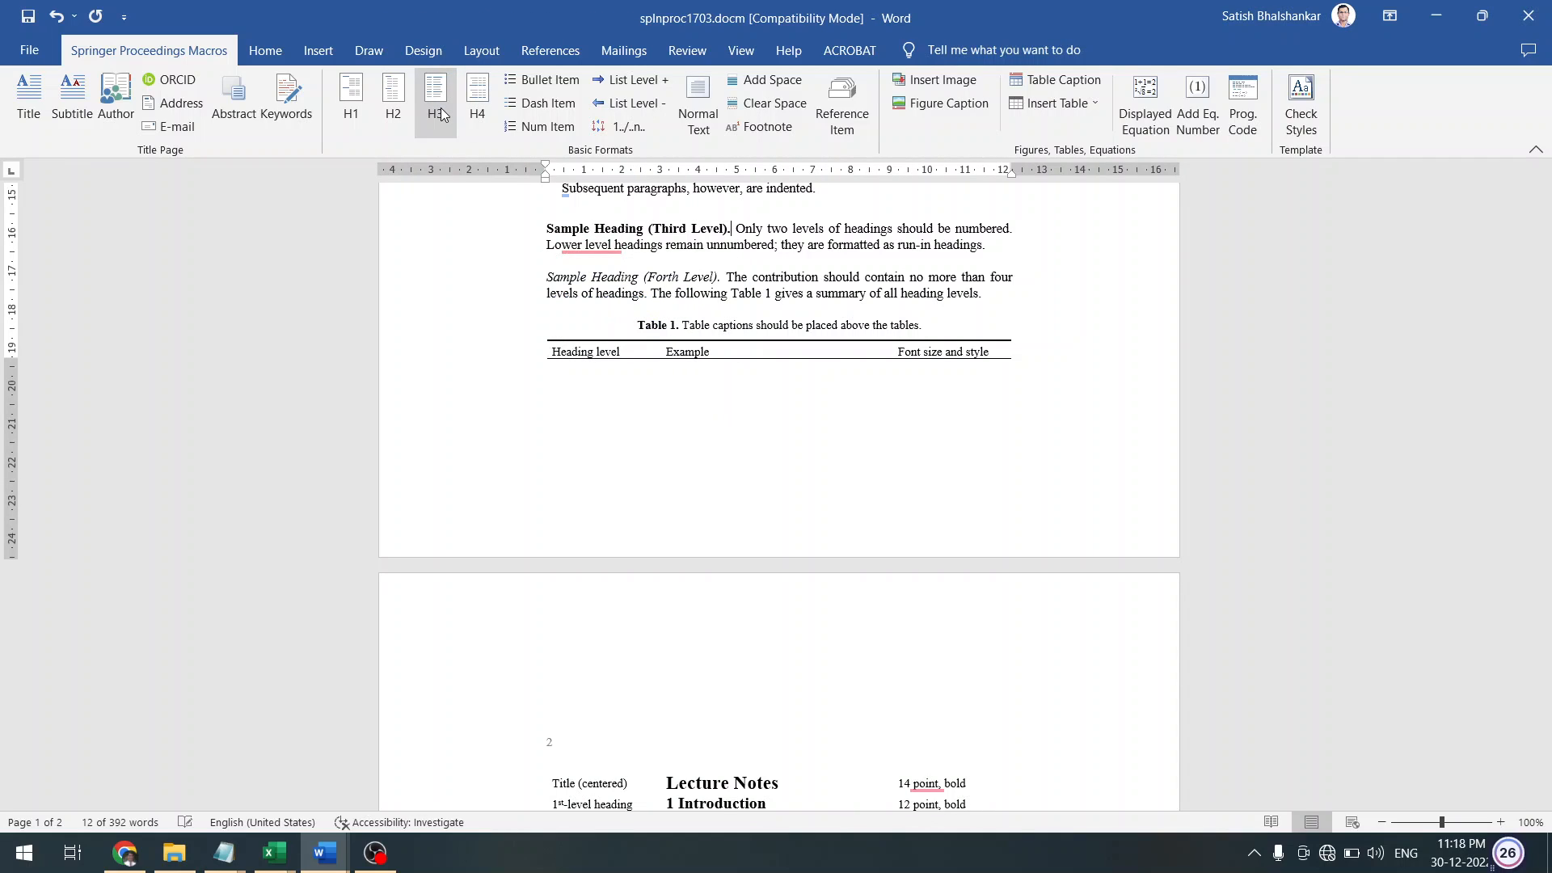
{"action": "left_click", "coordinate": [583, 245]}
{"action": "left_click", "coordinate": [478, 277]}
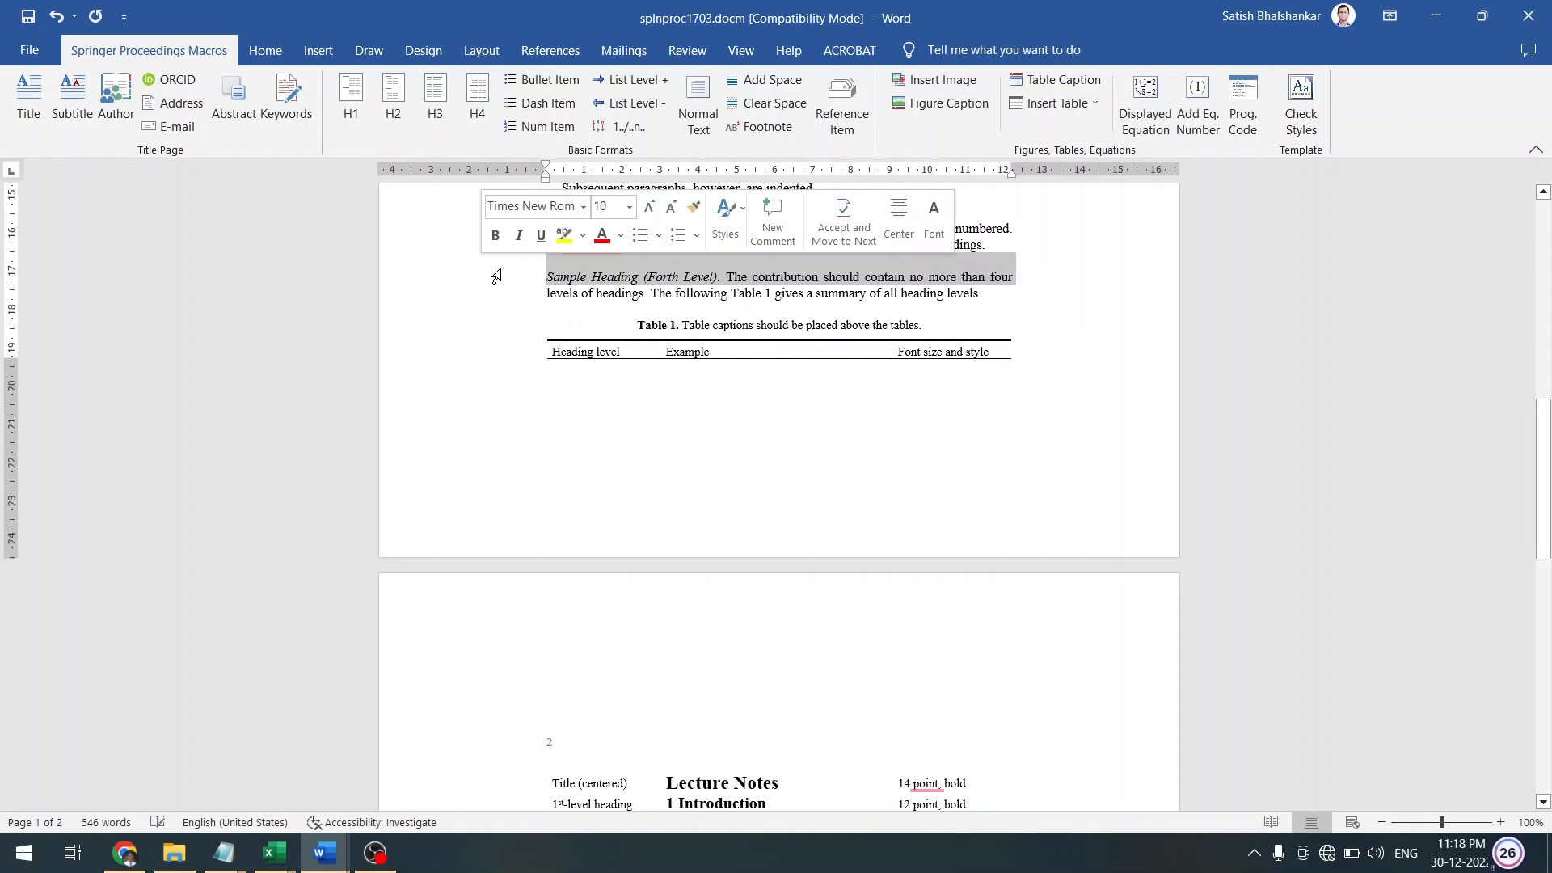
{"action": "left_click", "coordinate": [605, 283]}
{"action": "left_click", "coordinate": [474, 123]}
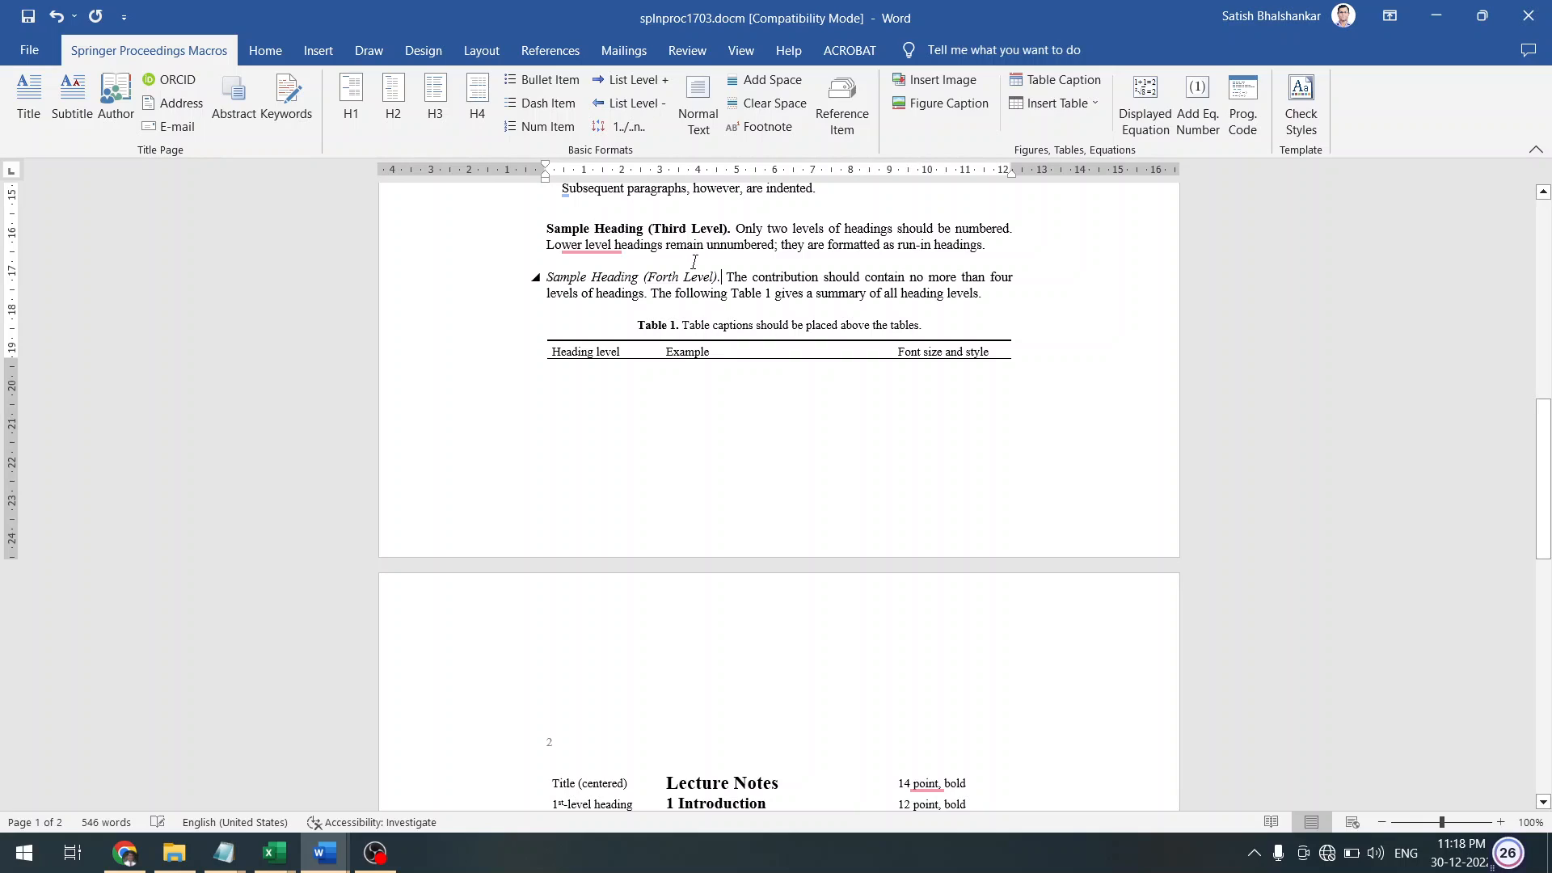
{"action": "left_click", "coordinate": [482, 105]}
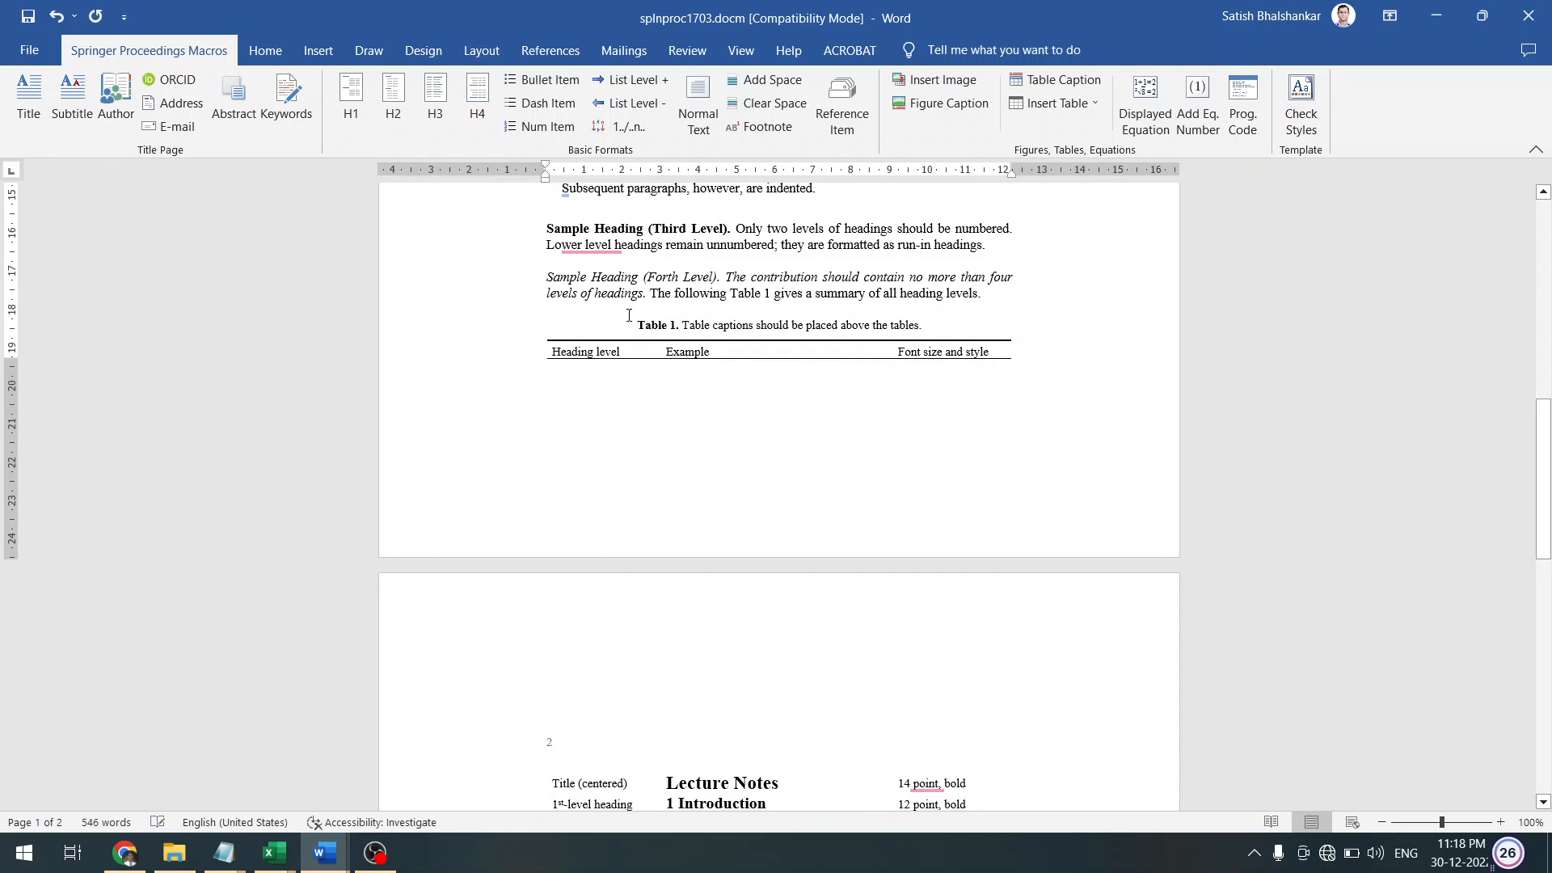
Strip the Table 1 caption's formatting by cutting it through Notepad as plain text
{"action": "key", "text": "shift+Right"}
{"action": "key", "text": "shift+Right"}
{"action": "key", "text": "shift+Right"}
{"action": "key", "text": "shift+Right"}
{"action": "key", "text": "shift+Right"}
{"action": "key", "text": "shift+Right"}
{"action": "key", "text": "shift+Right"}
{"action": "key", "text": "shift+Right"}
{"action": "key", "text": "shift+Right"}
{"action": "key", "text": "shift+Right"}
{"action": "key", "text": "shift+Right"}
{"action": "key", "text": "shift+Right"}
{"action": "key", "text": "shift+Right"}
{"action": "key", "text": "shift+Right"}
{"action": "key", "text": "shift+Right"}
{"action": "key", "text": "shift+Right"}
{"action": "key", "text": "shift+Right"}
{"action": "key", "text": "shift+Right"}
{"action": "key", "text": "shift+Right"}
{"action": "key", "text": "shift+Right"}
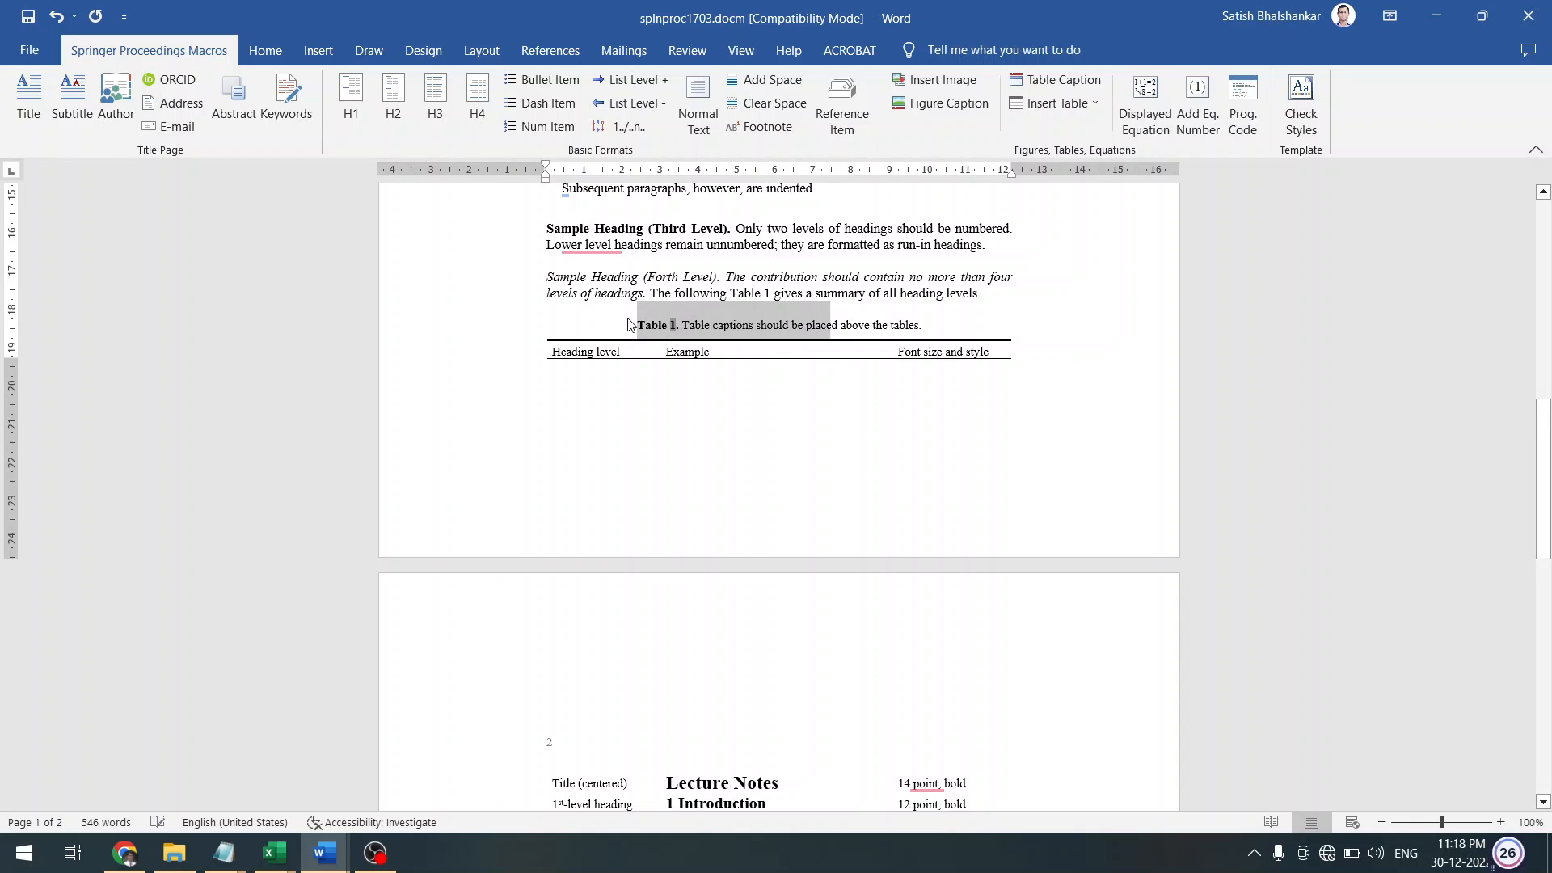
{"action": "key", "text": "shift+Right"}
{"action": "key", "text": "shift+Right"}
{"action": "key", "text": "shift+Right"}
{"action": "key", "text": "shift+Right"}
{"action": "key", "text": "shift+Right"}
{"action": "key", "text": "shift+Right"}
{"action": "key", "text": "shift+Right"}
{"action": "key", "text": "shift+Right"}
{"action": "key", "text": "shift+Right"}
{"action": "key", "text": "shift+Right"}
{"action": "key", "text": "shift+Right"}
{"action": "key", "text": "shift+Right"}
{"action": "key", "text": "shift+Right"}
{"action": "key", "text": "shift+Right"}
{"action": "key", "text": "shift+Right"}
{"action": "key", "text": "shift+Right"}
{"action": "key", "text": "shift+Right"}
{"action": "key", "text": "shift+Right"}
{"action": "key", "text": "shift+Right"}
{"action": "key", "text": "shift+Right"}
{"action": "key", "text": "ctrl+c"}
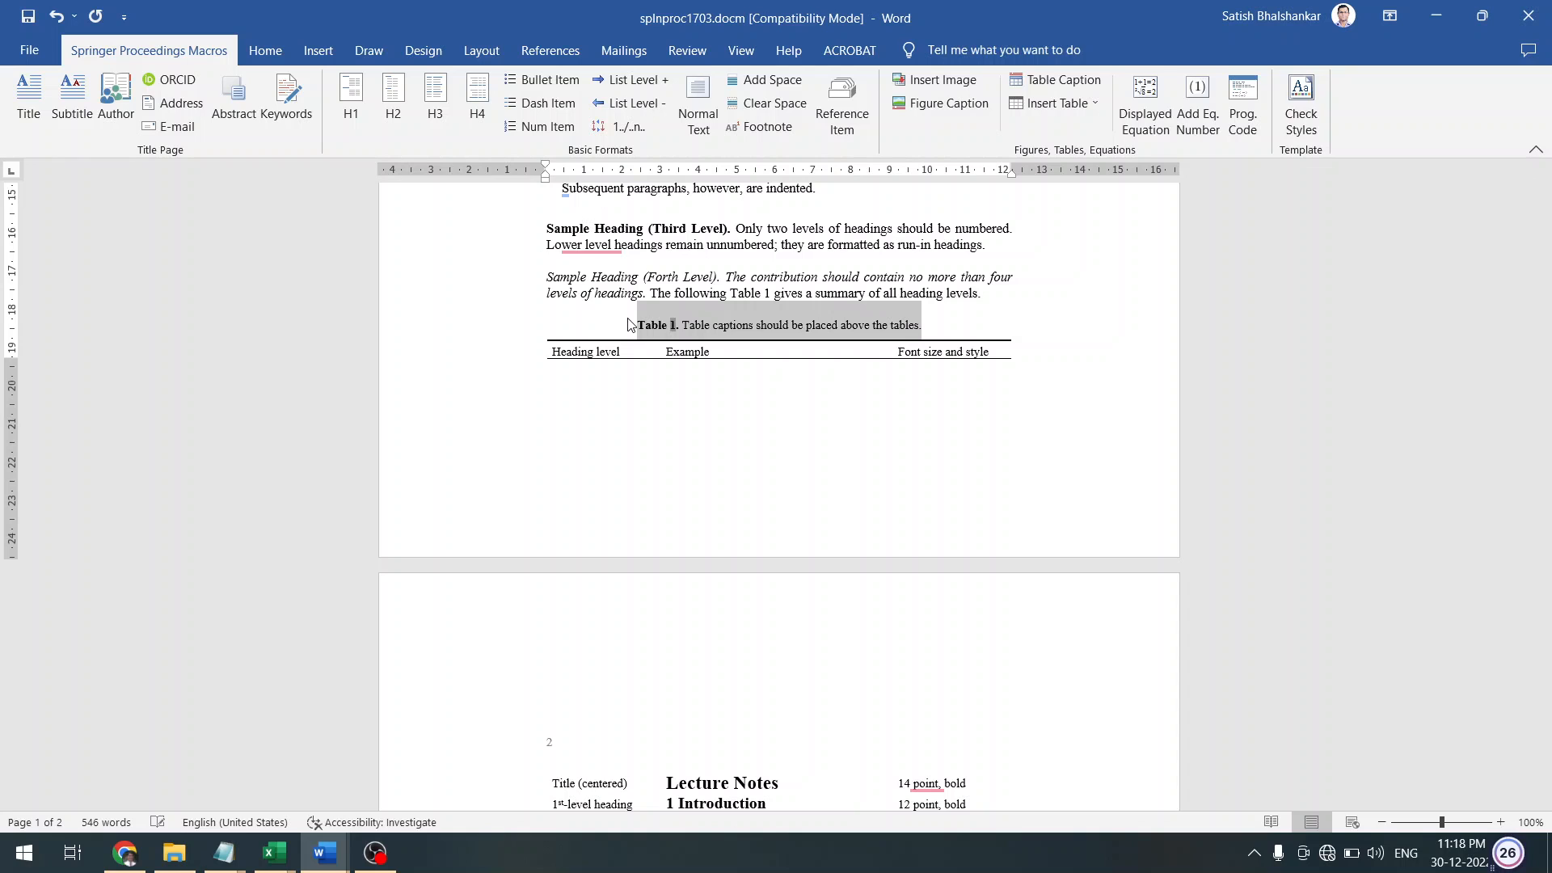
{"action": "key", "text": "Delete"}
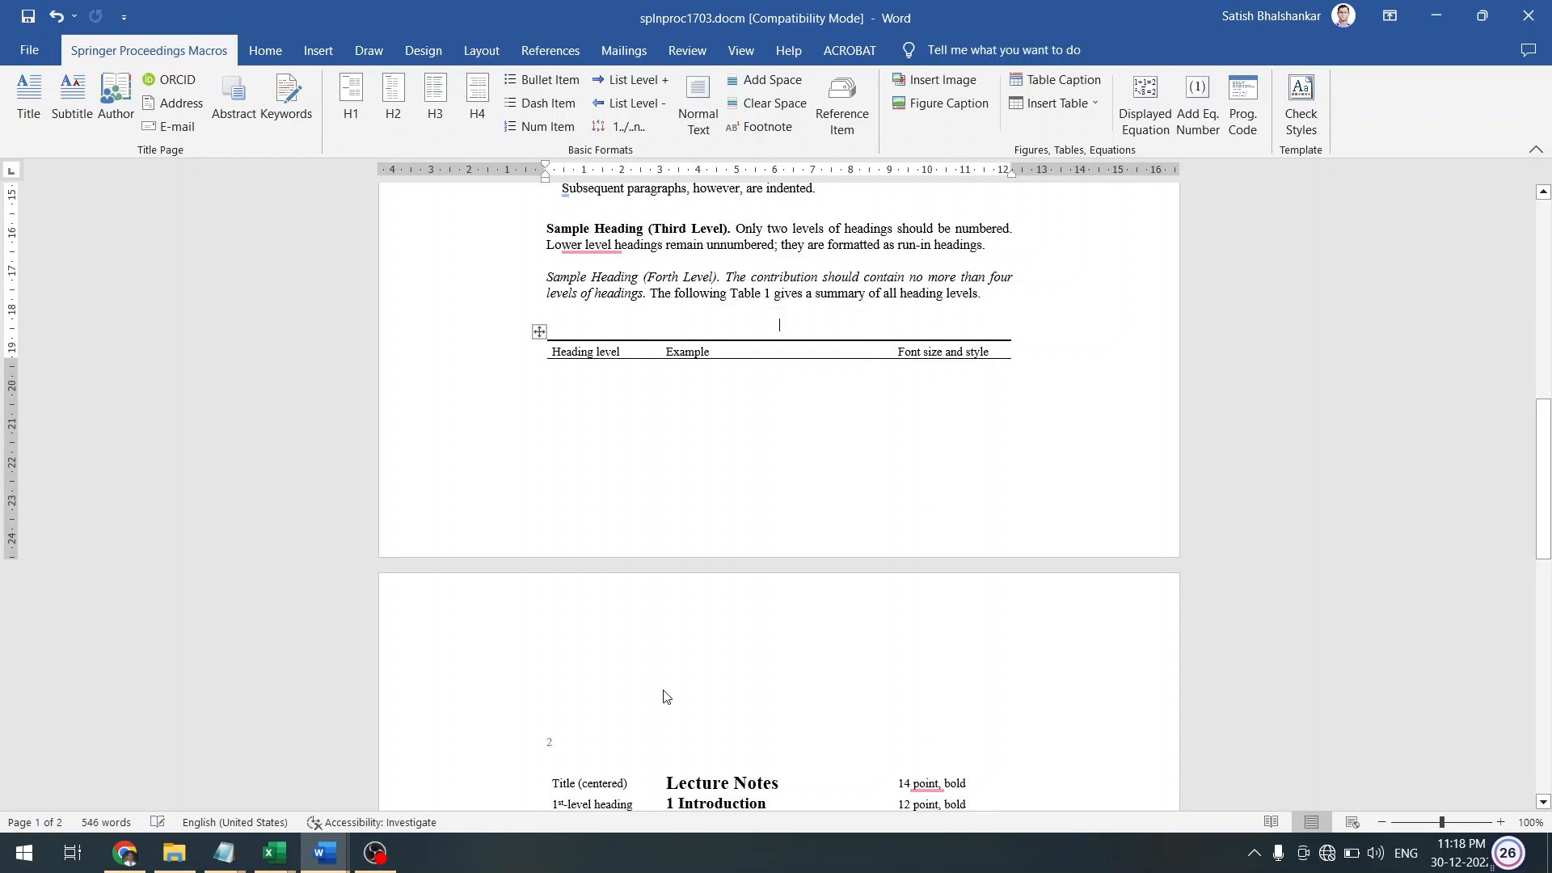
{"action": "mouse_move", "coordinate": [226, 849]}
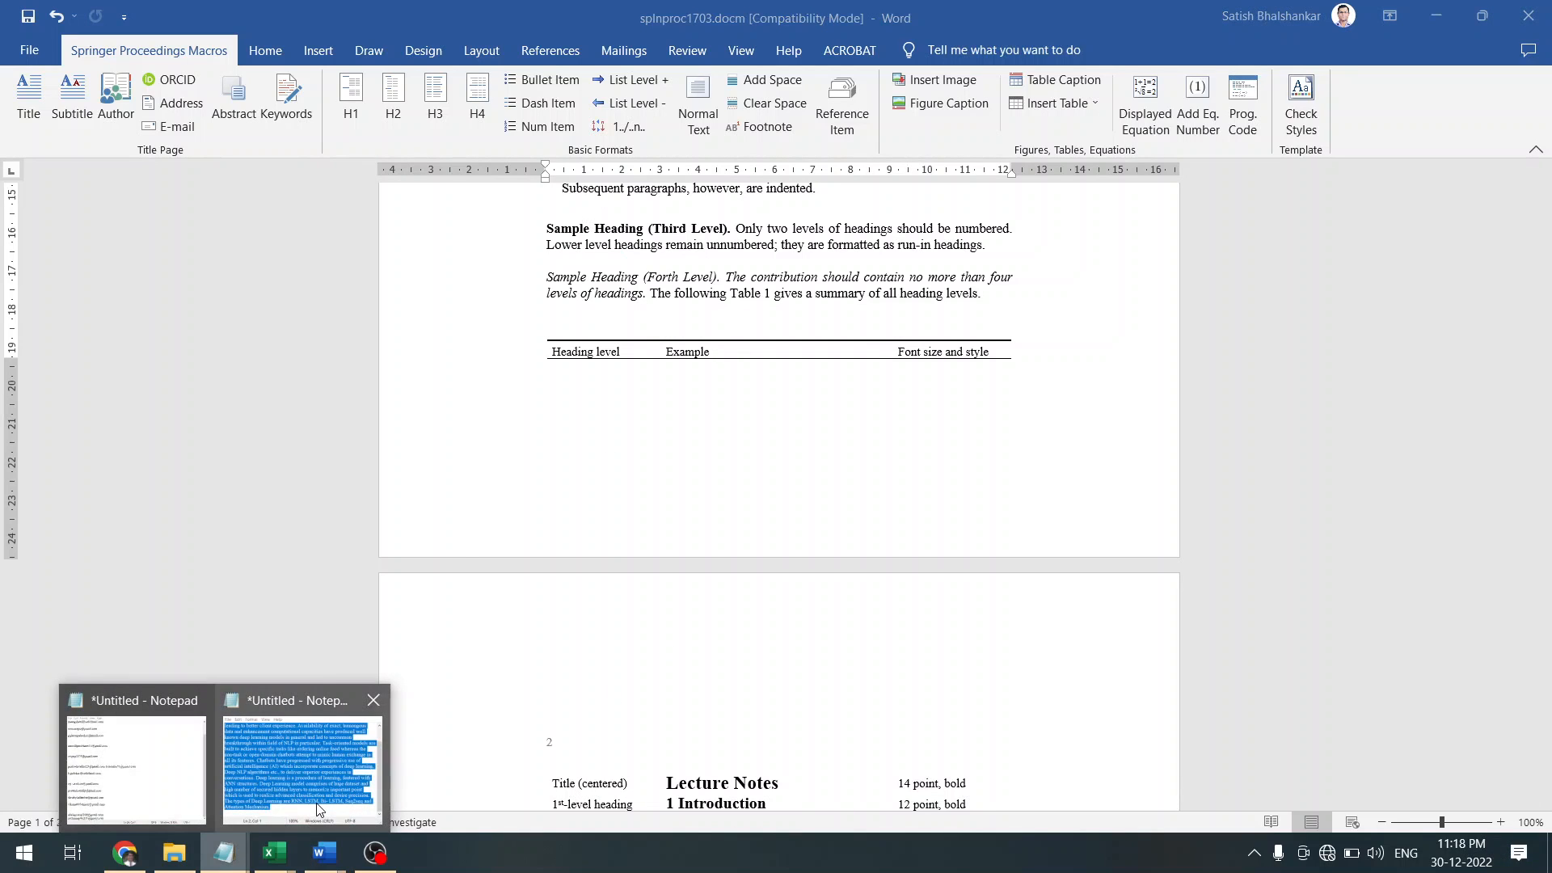
{"action": "left_click", "coordinate": [317, 803]}
{"action": "key", "text": "ctrl+v"}
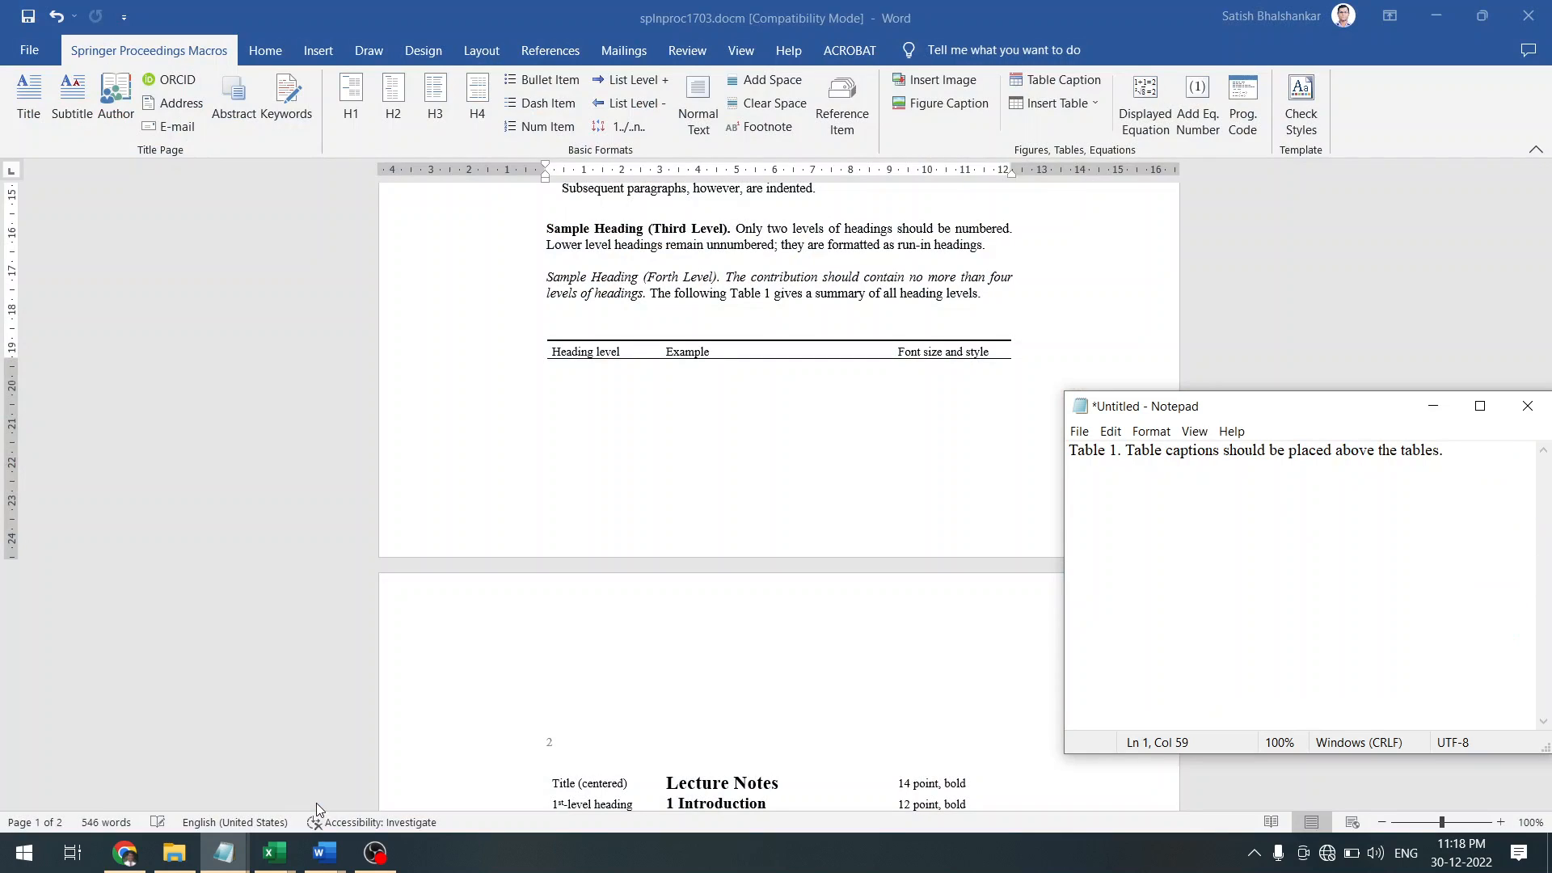
{"action": "key", "text": "ctrl+shift+Left"}
{"action": "key", "text": "ctrl+shift+Left"}
{"action": "key", "text": "ctrl+shift+Left"}
{"action": "key", "text": "ctrl+shift+Left"}
{"action": "key", "text": "ctrl+shift+Left"}
{"action": "key", "text": "ctrl+shift+Left"}
{"action": "key", "text": "ctrl+shift+Left"}
{"action": "key", "text": "ctrl+shift+Left"}
{"action": "key", "text": "ctrl+shift+Left"}
{"action": "key", "text": "ctrl+shift+Left"}
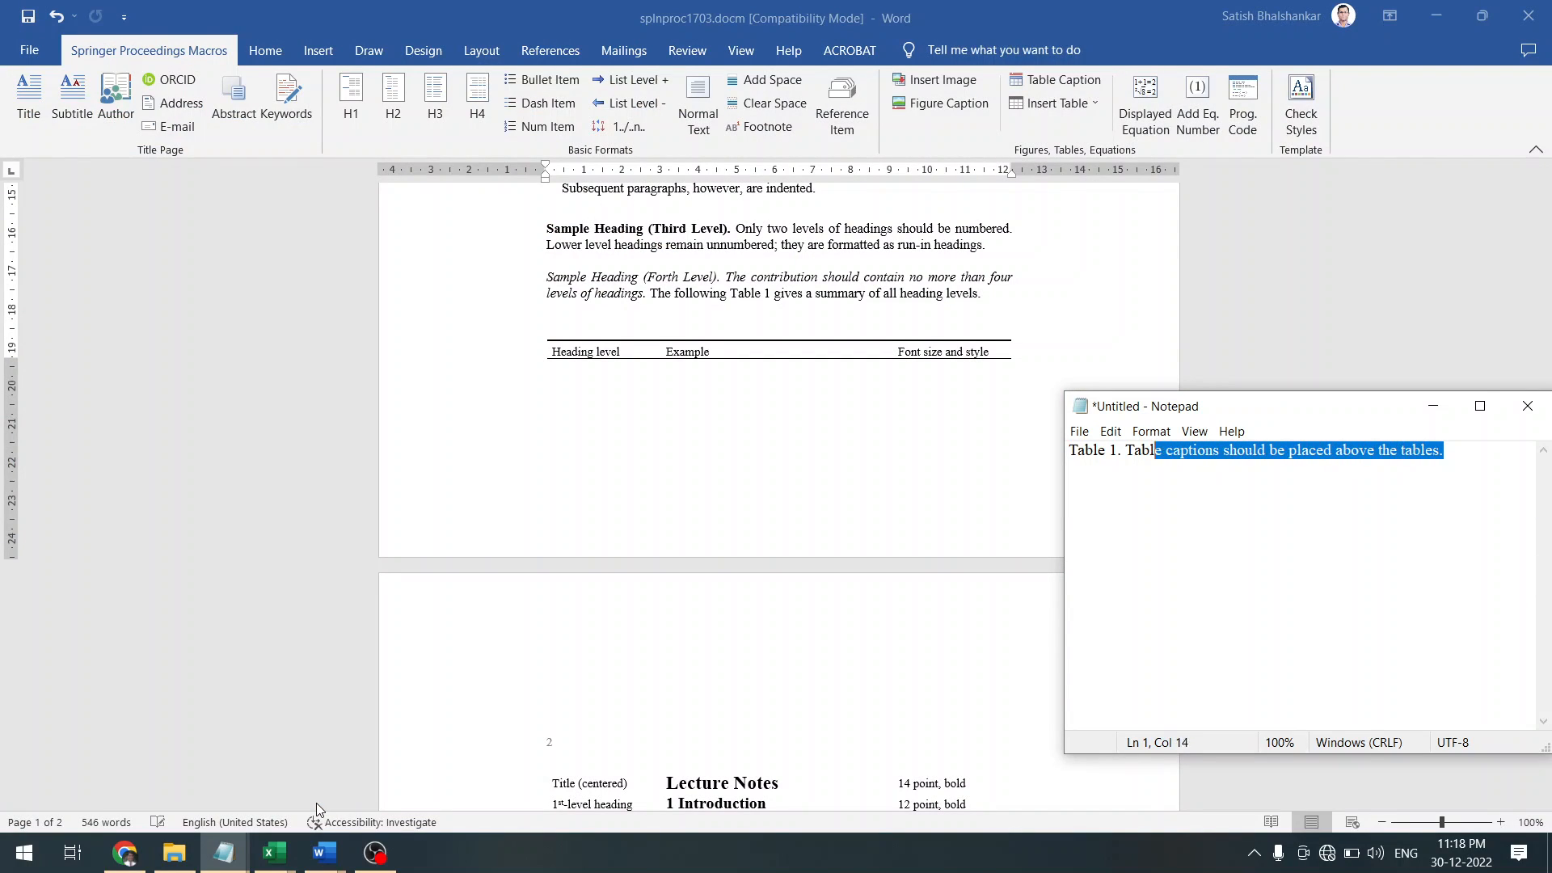
{"action": "key", "text": "ctrl+x"}
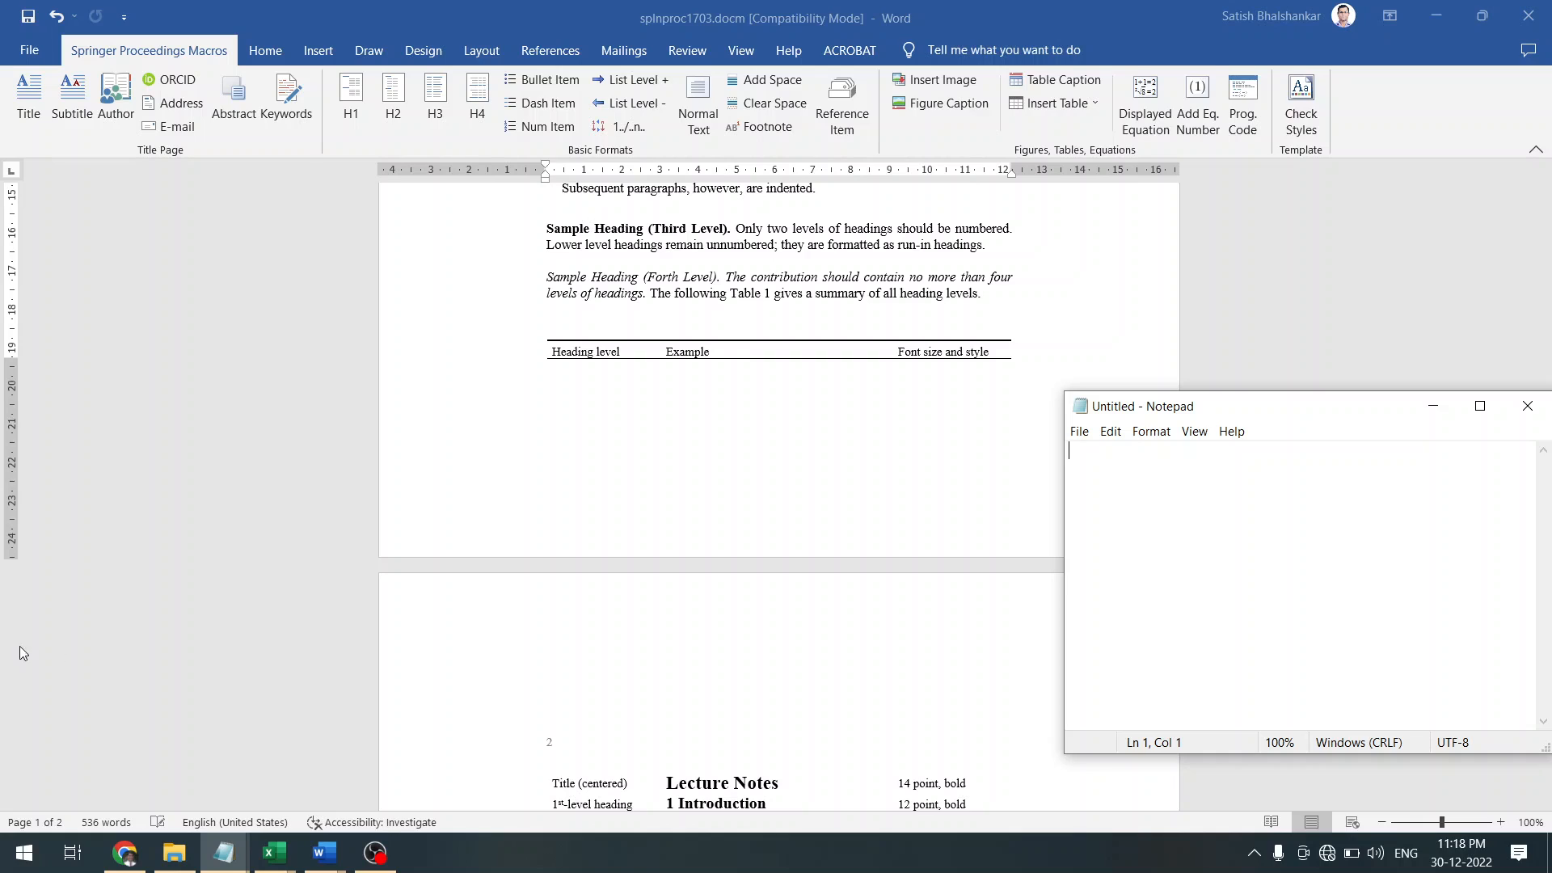
Paste the plain Table 1 caption back above the table and apply the Table Caption style
{"action": "left_click", "coordinate": [778, 325]}
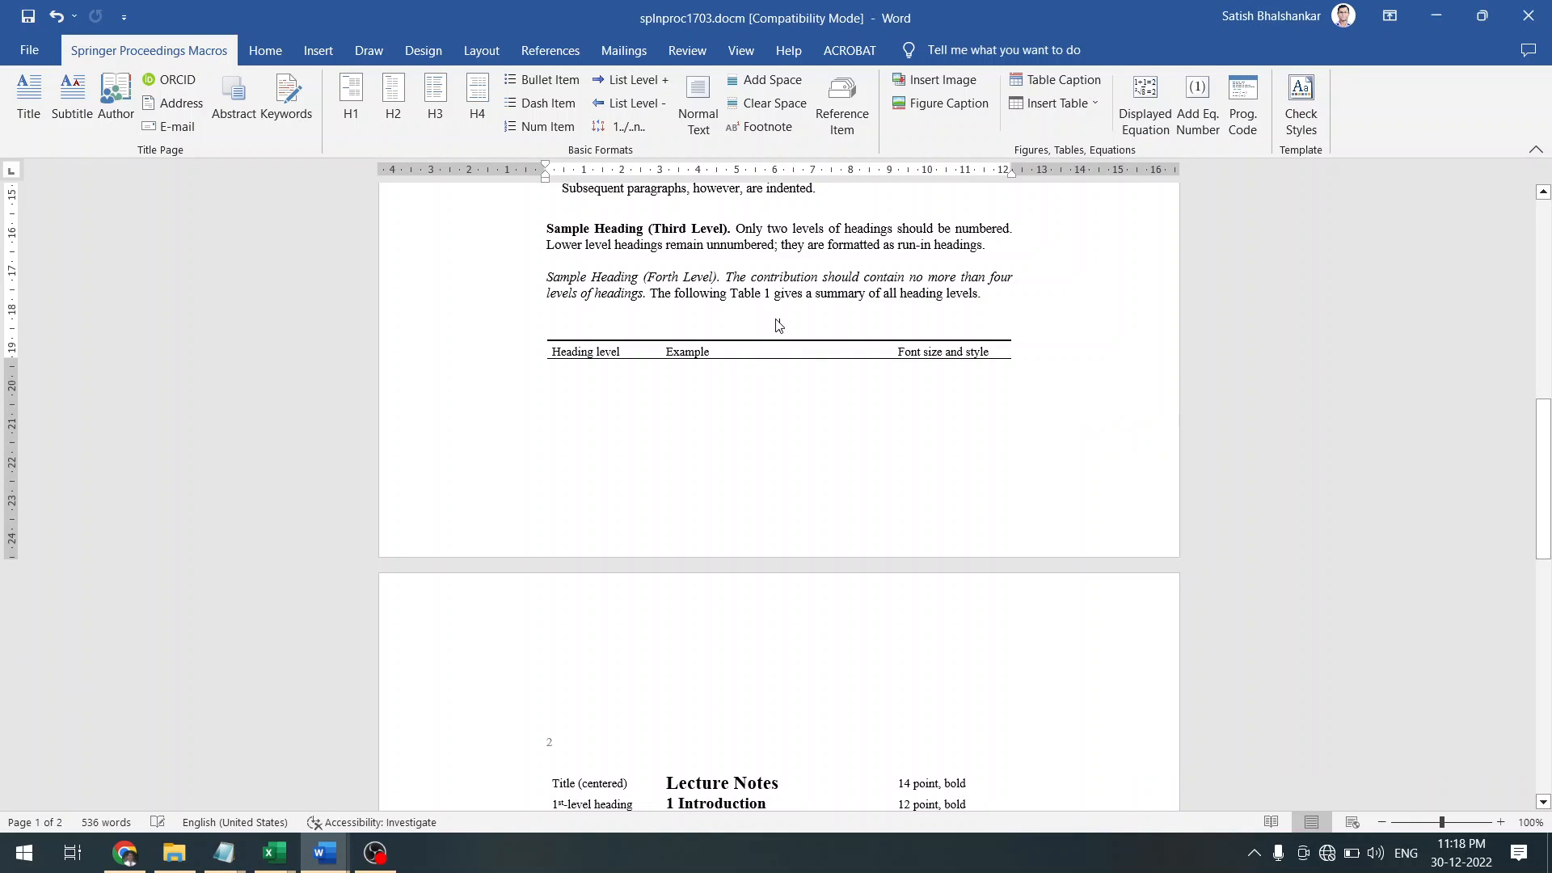
{"action": "key", "text": "ctrl+v"}
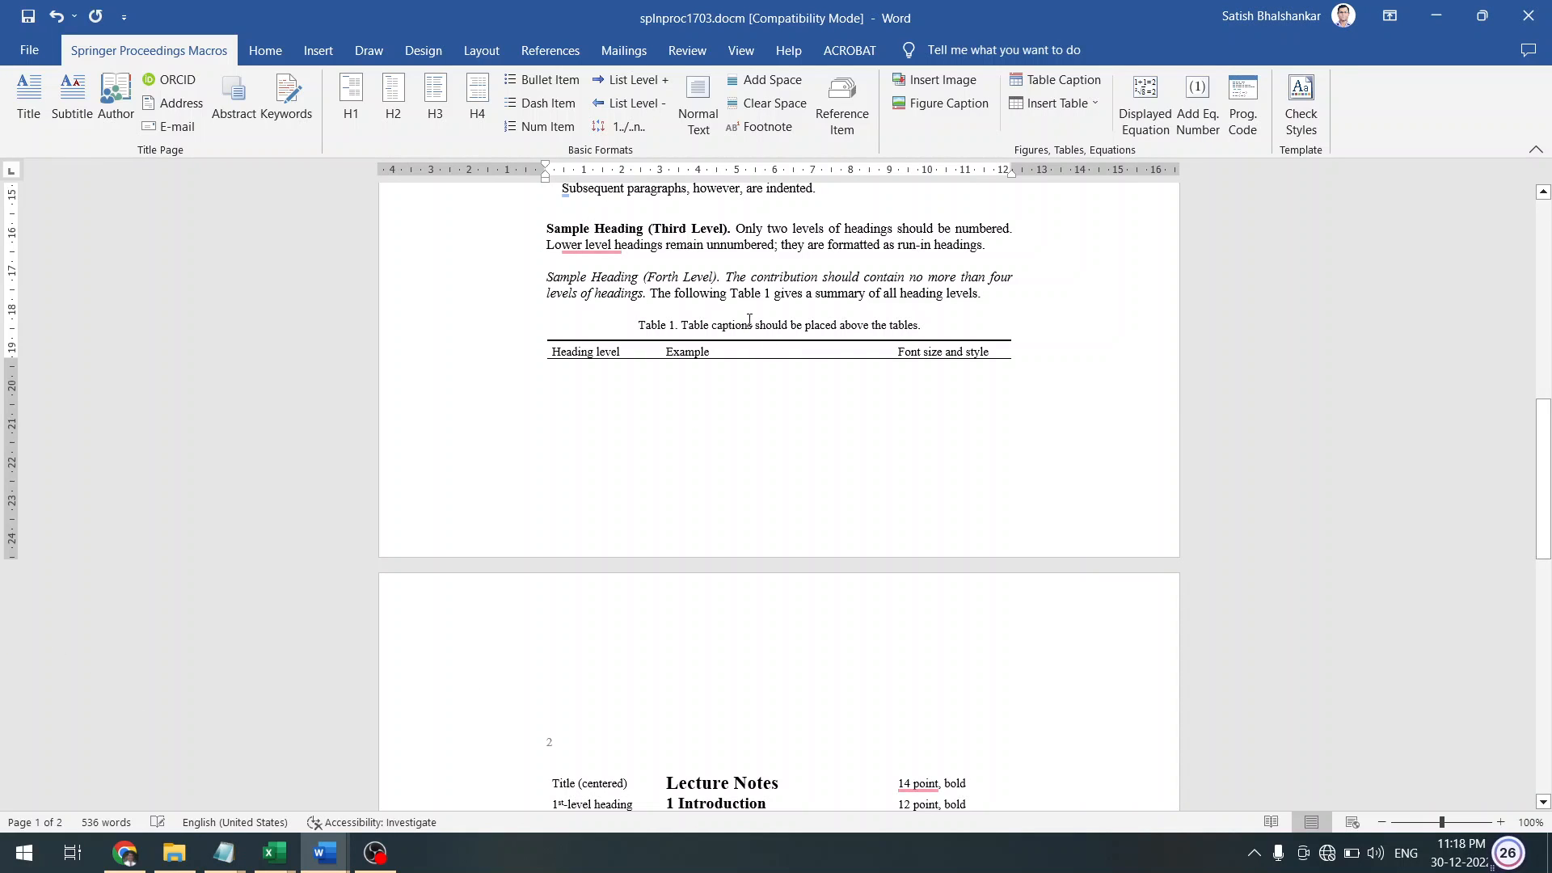
{"action": "key", "text": "shift+Up"}
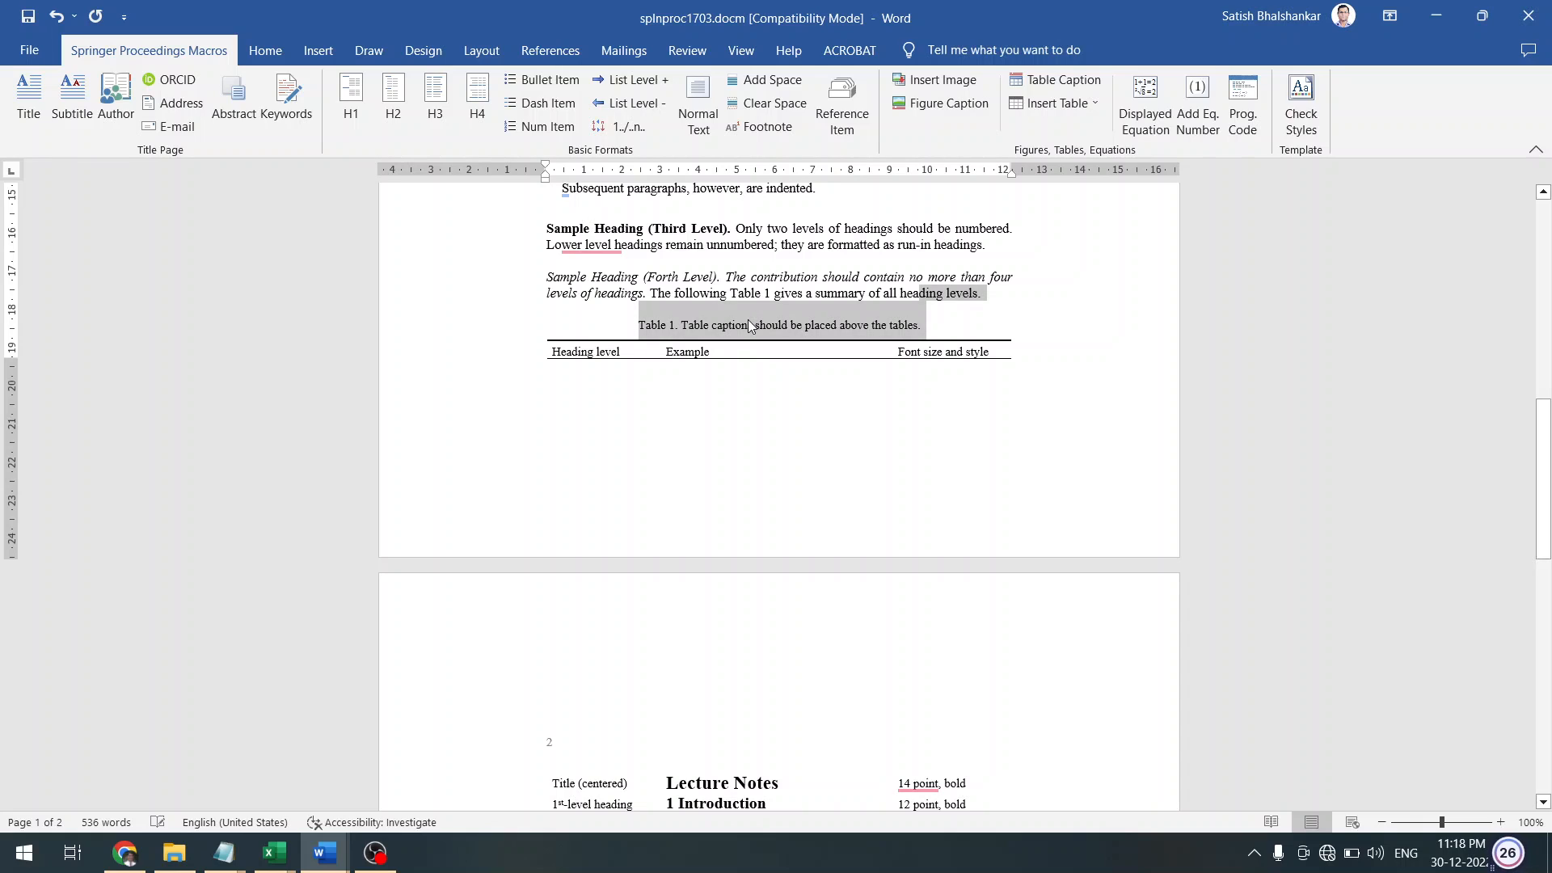
{"action": "left_click", "coordinate": [476, 322]}
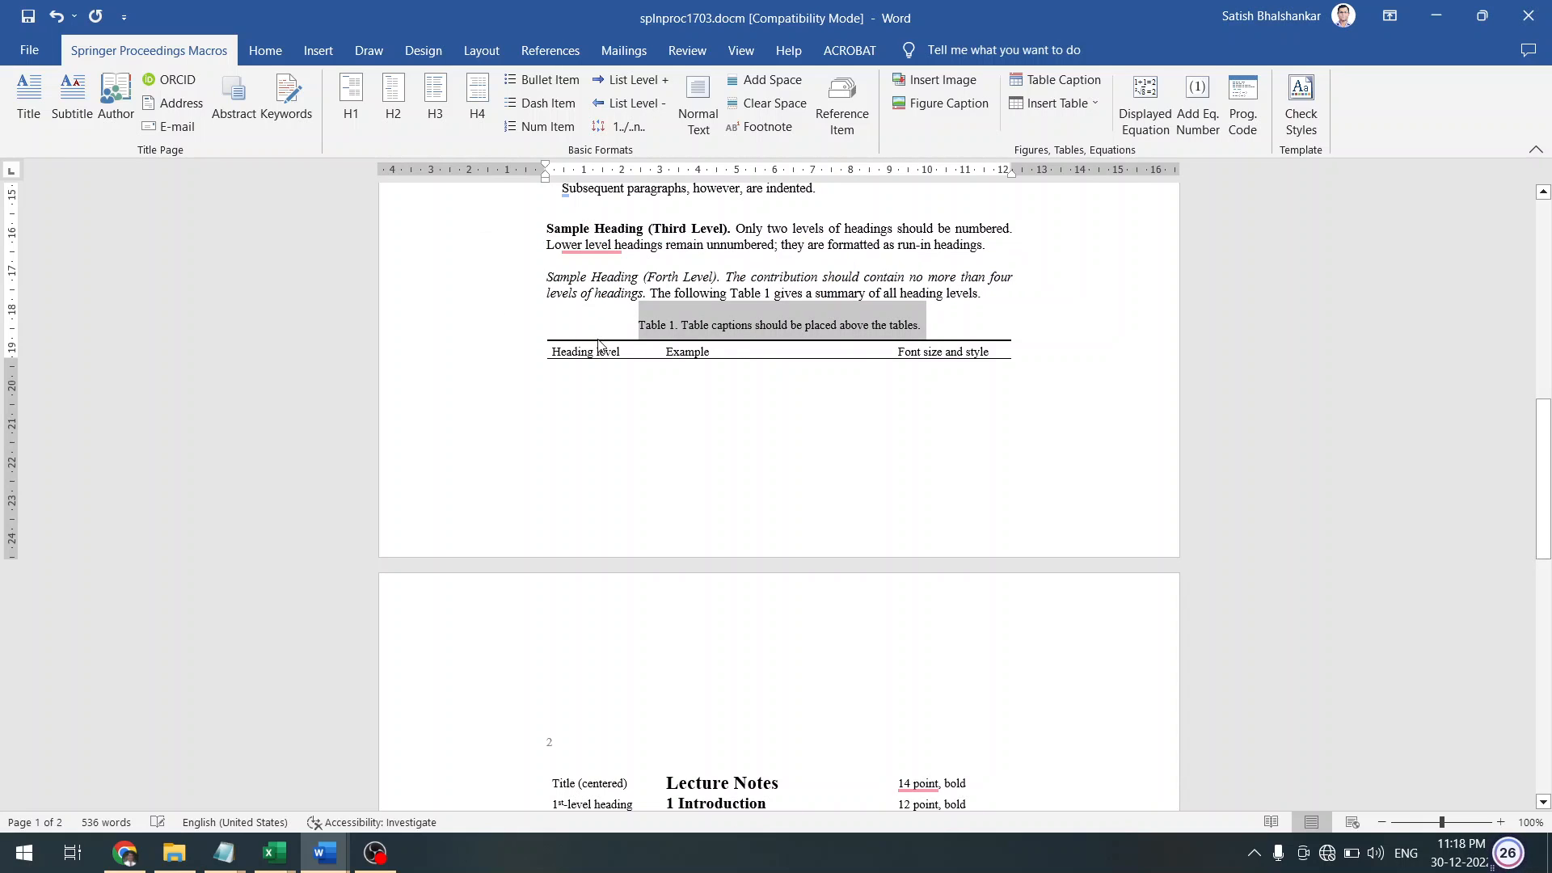
{"action": "left_click", "coordinate": [644, 333]}
{"action": "key", "text": "shift+Right"}
{"action": "key", "text": "shift+Right"}
{"action": "key", "text": "shift+Right"}
{"action": "key", "text": "shift+Right"}
{"action": "key", "text": "shift+Right"}
{"action": "key", "text": "shift+Right"}
{"action": "key", "text": "shift+Right"}
{"action": "key", "text": "shift+Right"}
{"action": "key", "text": "shift+Right"}
{"action": "key", "text": "shift+Right"}
{"action": "key", "text": "shift+Right"}
{"action": "key", "text": "shift+Right"}
{"action": "key", "text": "shift+Right"}
{"action": "key", "text": "shift+Right"}
{"action": "key", "text": "shift+Right"}
{"action": "key", "text": "shift+Right"}
{"action": "key", "text": "shift+Right"}
{"action": "key", "text": "shift+Right"}
{"action": "key", "text": "shift+Right"}
{"action": "key", "text": "shift+Right"}
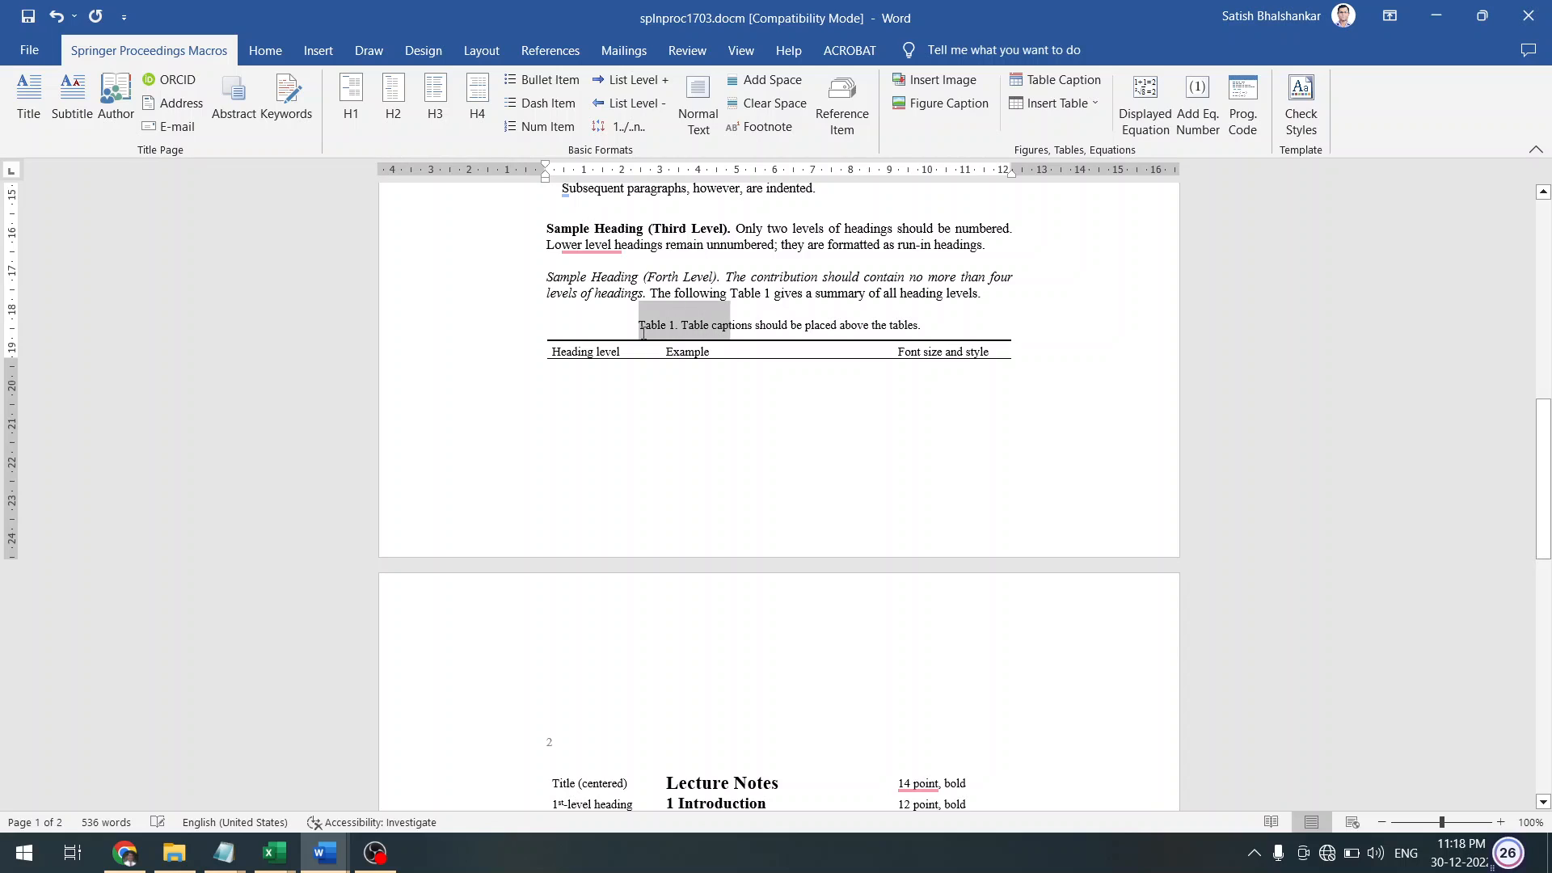
{"action": "key", "text": "shift+Right"}
{"action": "key", "text": "shift+Right"}
{"action": "key", "text": "shift+Right"}
{"action": "key", "text": "shift+Right"}
{"action": "key", "text": "shift+Right"}
{"action": "key", "text": "shift+Right"}
{"action": "key", "text": "shift+Right"}
{"action": "key", "text": "shift+Right"}
{"action": "key", "text": "shift+Right"}
{"action": "key", "text": "shift+Right"}
{"action": "key", "text": "shift+Right"}
{"action": "key", "text": "shift+Right"}
{"action": "key", "text": "shift+Right"}
{"action": "key", "text": "shift+Right"}
{"action": "key", "text": "shift+Right"}
{"action": "key", "text": "shift+Right"}
{"action": "key", "text": "shift+Right"}
{"action": "key", "text": "shift+Right"}
{"action": "key", "text": "shift+Right"}
{"action": "key", "text": "shift+Right"}
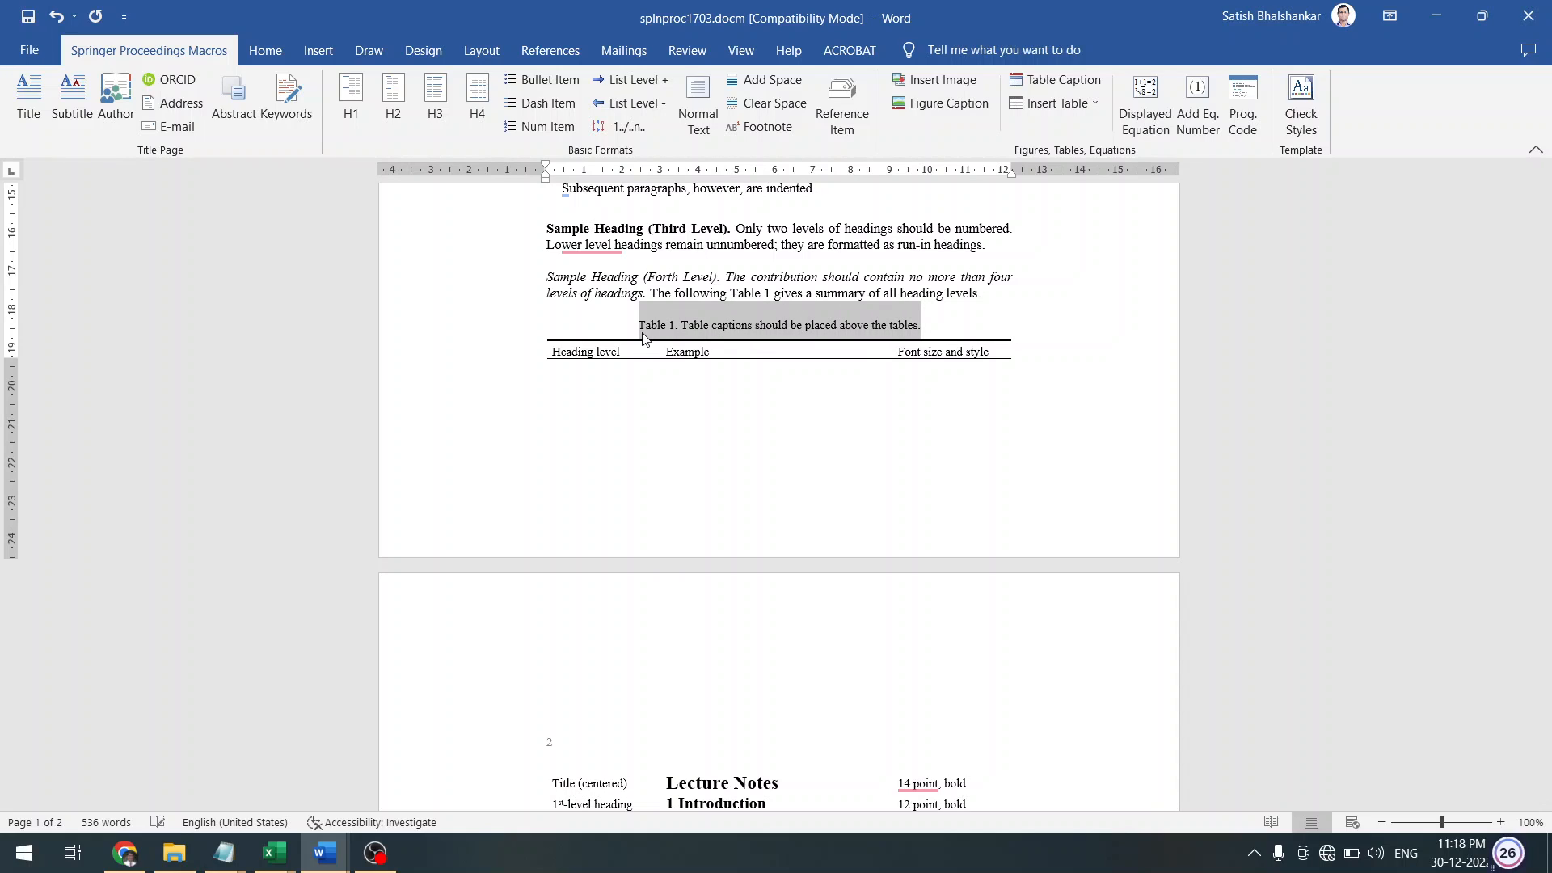
{"action": "left_click", "coordinate": [1070, 84]}
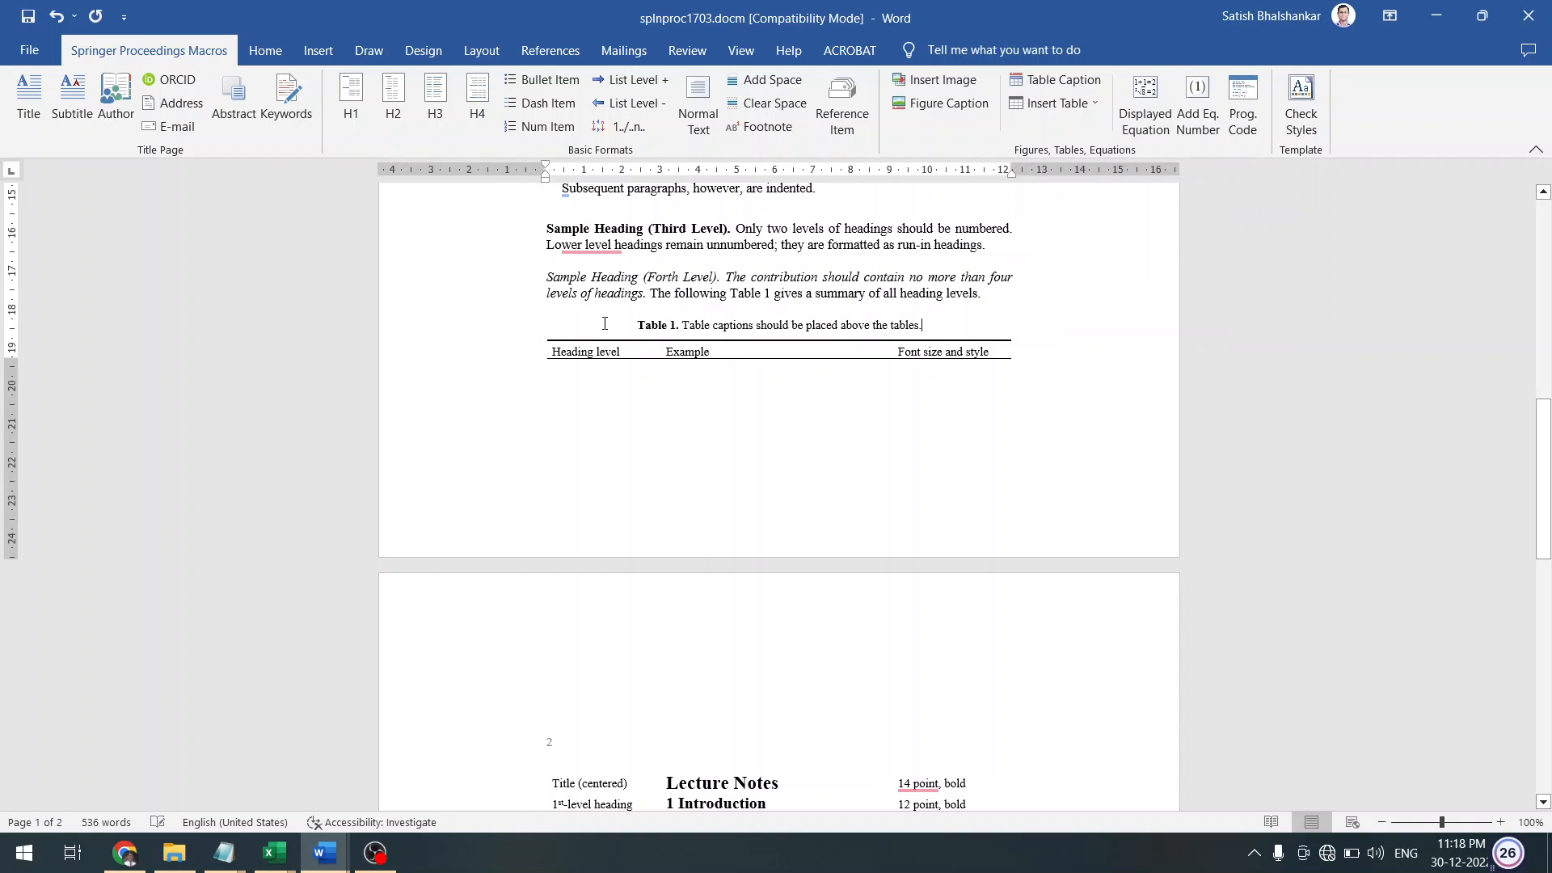
{"action": "scroll", "coordinate": [636, 324], "scroll_direction": "down", "scroll_amount": 20}
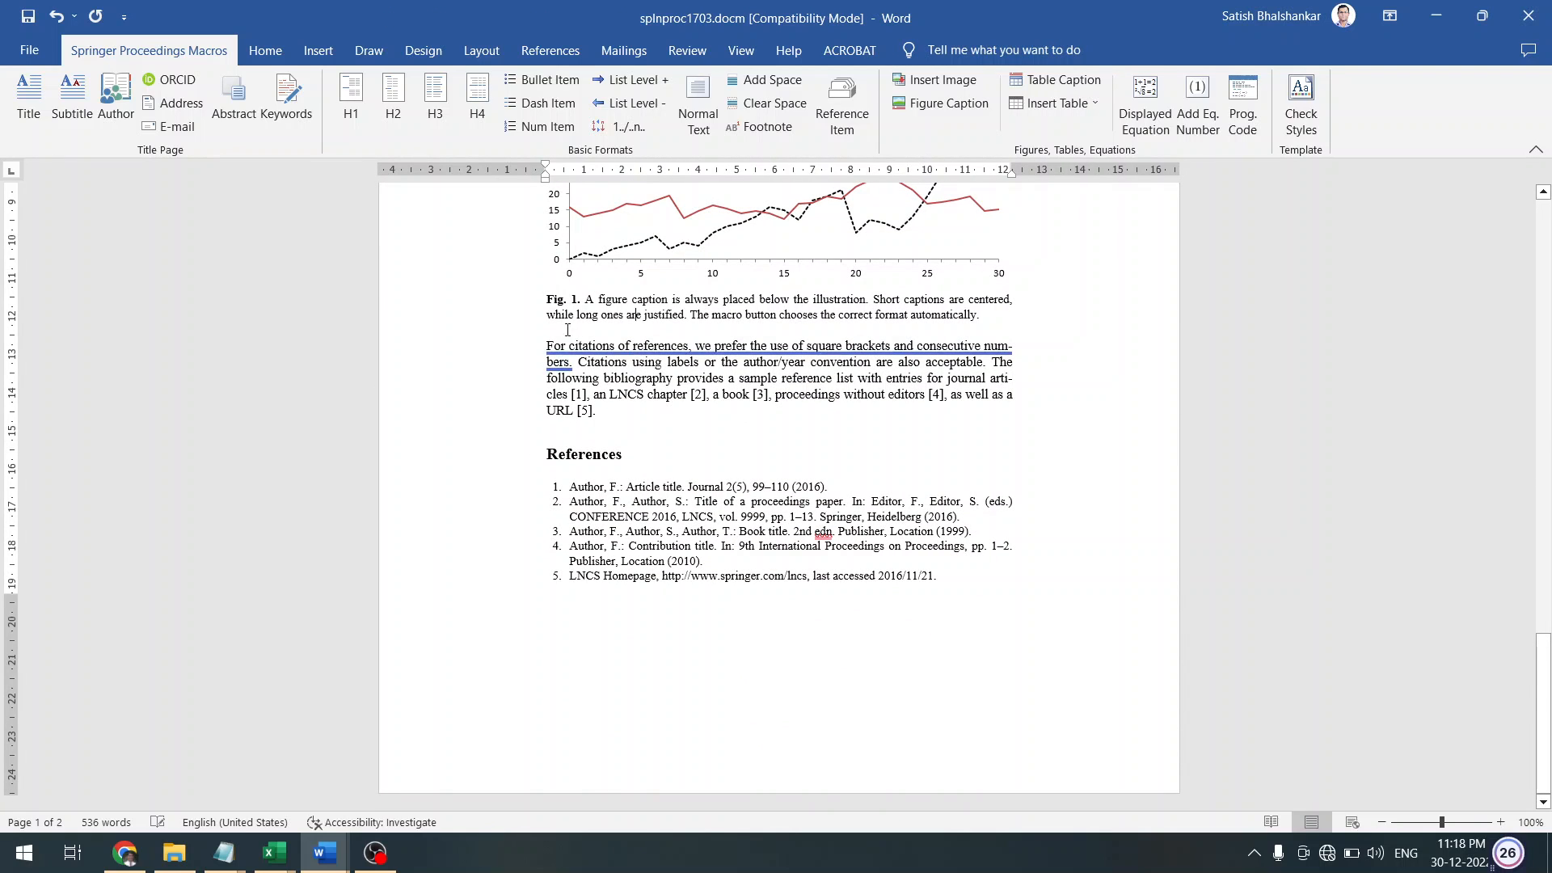
Cut the Fig. 1 caption and round-trip it through Notepad to get plain text
{"action": "left_click", "coordinate": [539, 305]}
{"action": "left_click", "coordinate": [542, 304]}
{"action": "double_click", "coordinate": [542, 310]}
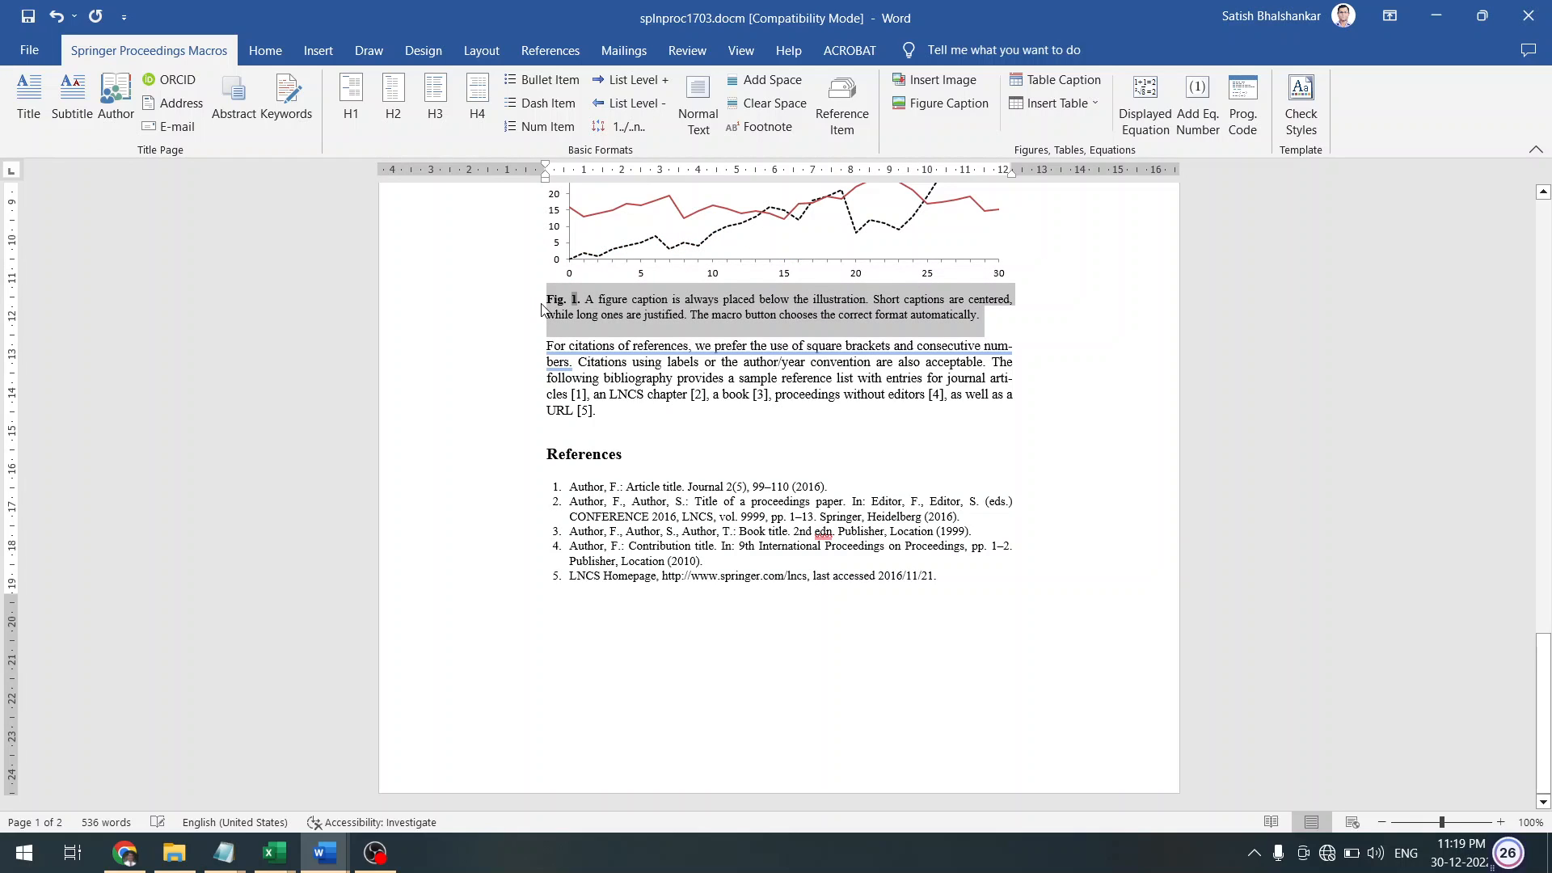
{"action": "key", "text": "Delete"}
{"action": "key", "text": "Return"}
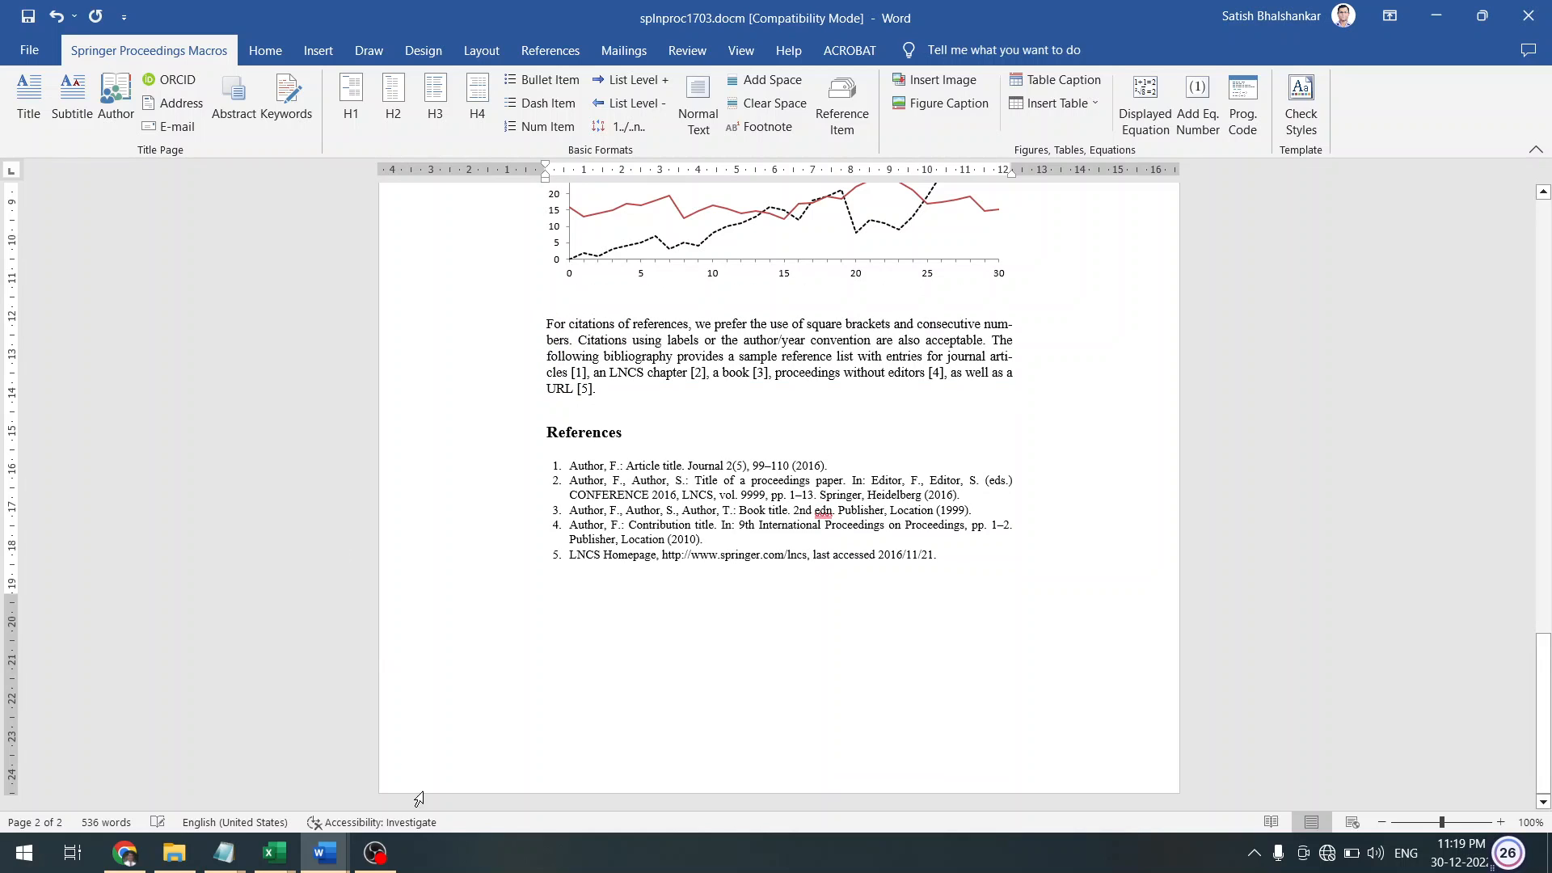
{"action": "left_click", "coordinate": [224, 853]}
{"action": "left_click", "coordinate": [366, 775]}
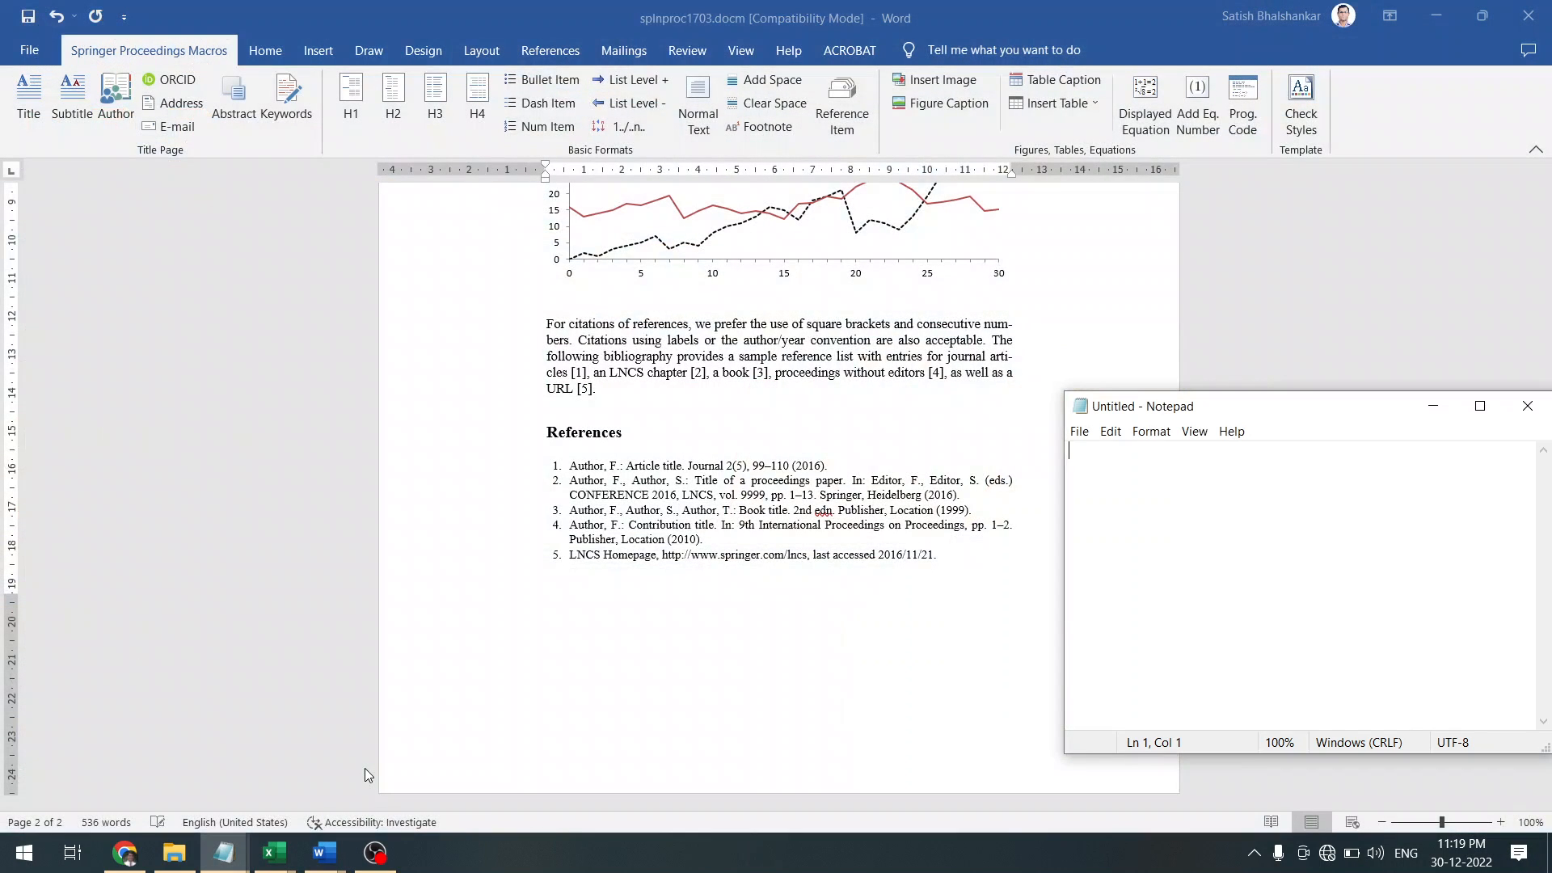
{"action": "key", "text": "ctrl+v"}
{"action": "key", "text": "ctrl+shift+Left"}
{"action": "key", "text": "ctrl+shift+Left"}
{"action": "key", "text": "ctrl+shift+Left"}
{"action": "key", "text": "ctrl+shift+Left"}
{"action": "key", "text": "ctrl+shift+Left"}
{"action": "key", "text": "ctrl+shift+Left"}
{"action": "key", "text": "ctrl+shift+Left"}
{"action": "key", "text": "ctrl+shift+Left"}
{"action": "key", "text": "ctrl+shift+Left"}
{"action": "key", "text": "ctrl+shift+Left"}
{"action": "key", "text": "ctrl+shift+Left"}
{"action": "key", "text": "ctrl+shift+Left"}
{"action": "key", "text": "ctrl+shift+Left"}
{"action": "key", "text": "ctrl+shift+Left"}
{"action": "key", "text": "ctrl+shift+Left"}
{"action": "key", "text": "ctrl+shift+Left"}
{"action": "key", "text": "ctrl+shift+Left"}
{"action": "key", "text": "ctrl+shift+Left"}
{"action": "key", "text": "ctrl+shift+Left"}
{"action": "key", "text": "ctrl+shift+Left"}
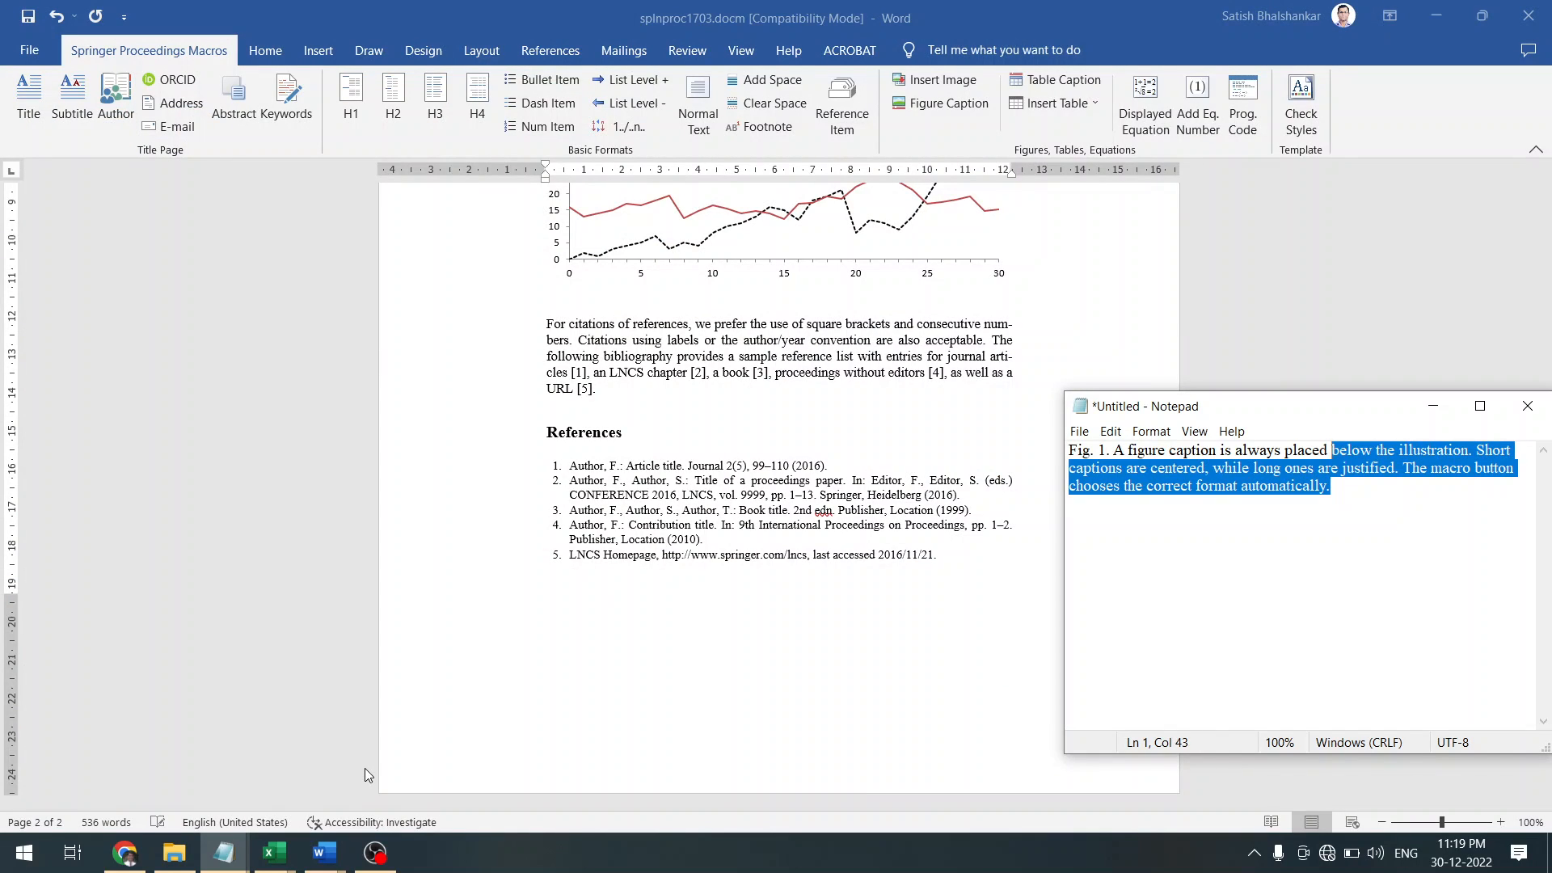
{"action": "key", "text": "ctrl+shift+Left"}
{"action": "key", "text": "ctrl+shift+Left"}
{"action": "key", "text": "ctrl+shift+Left"}
{"action": "key", "text": "ctrl+shift+Left"}
{"action": "key", "text": "ctrl+shift+Left"}
{"action": "key", "text": "ctrl+shift+Left"}
{"action": "key", "text": "ctrl+shift+Left"}
{"action": "key", "text": "ctrl+shift+Left"}
{"action": "key", "text": "ctrl+shift+Left"}
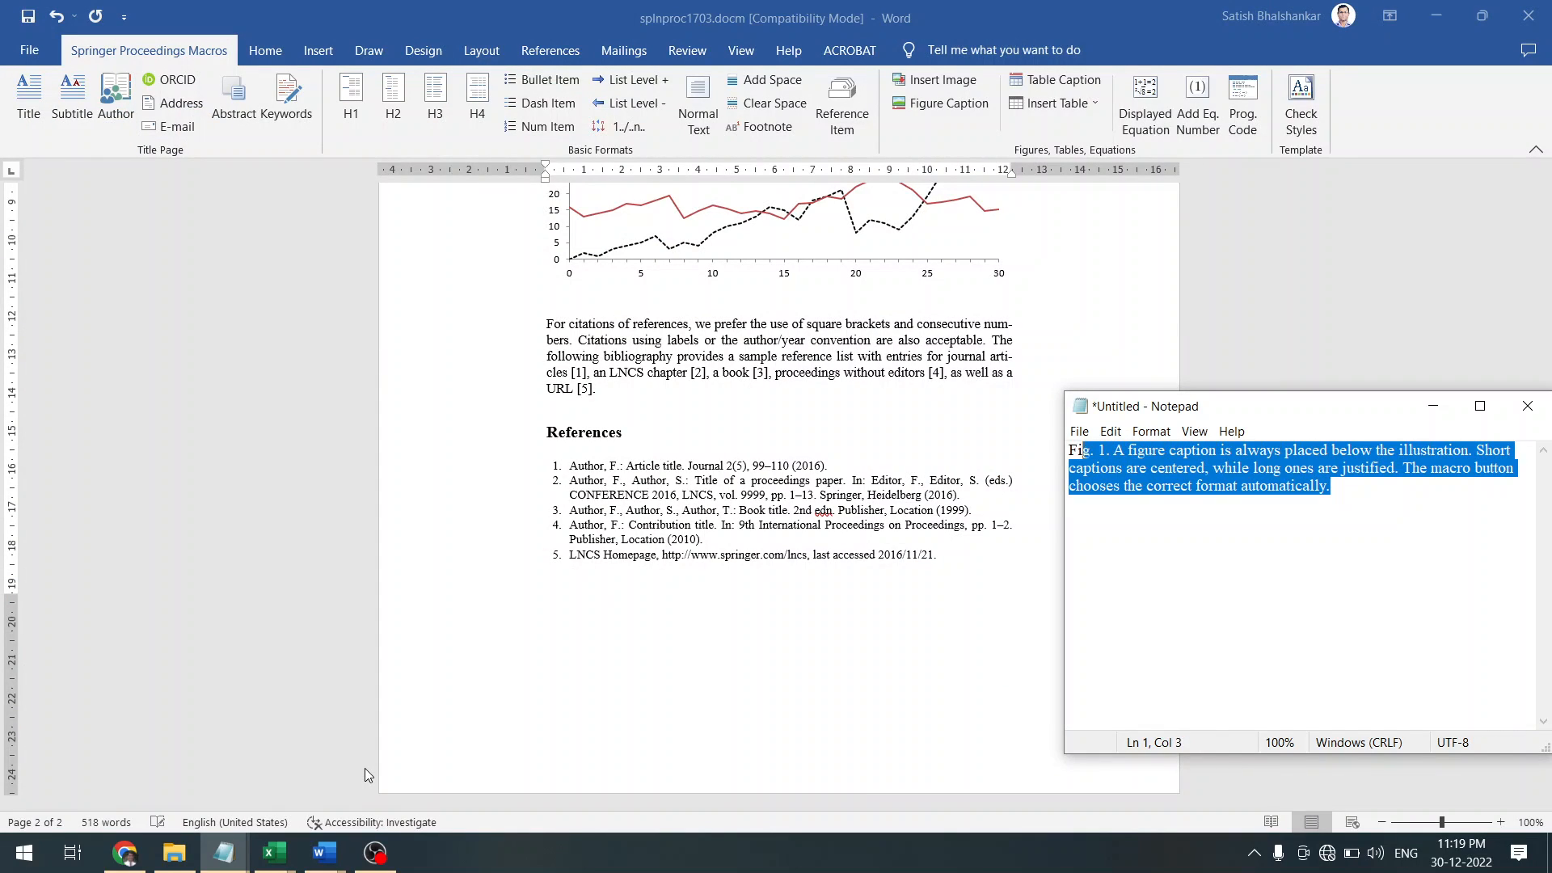
{"action": "key", "text": "ctrl+x"}
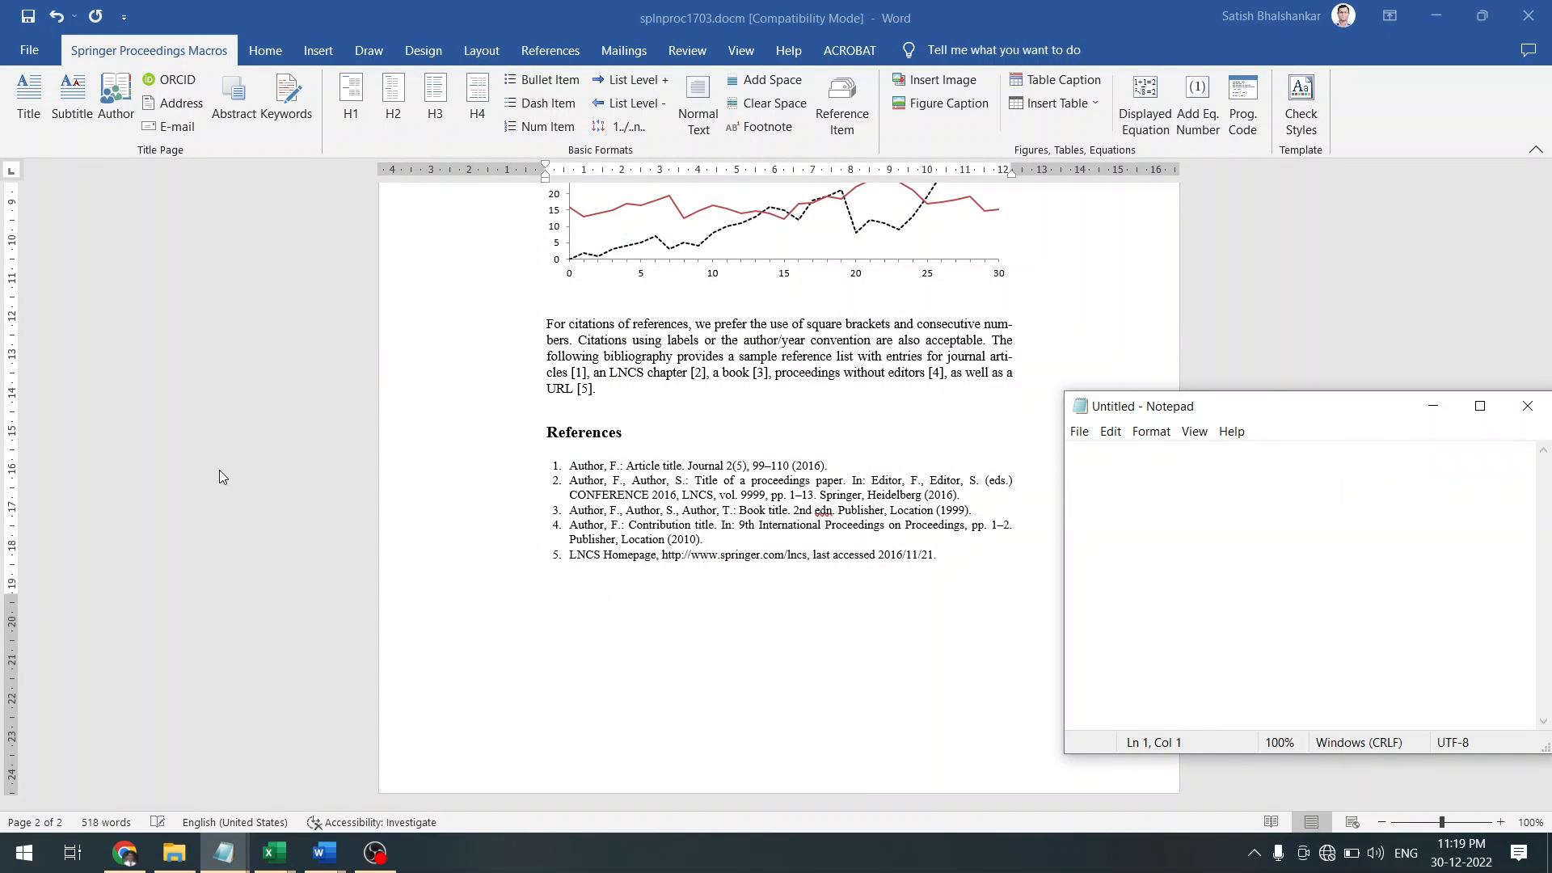
Paste the plain Fig. 1 caption below the chart and set it to font size 12
{"action": "left_click", "coordinate": [678, 293]}
{"action": "key", "text": "ctrl+v"}
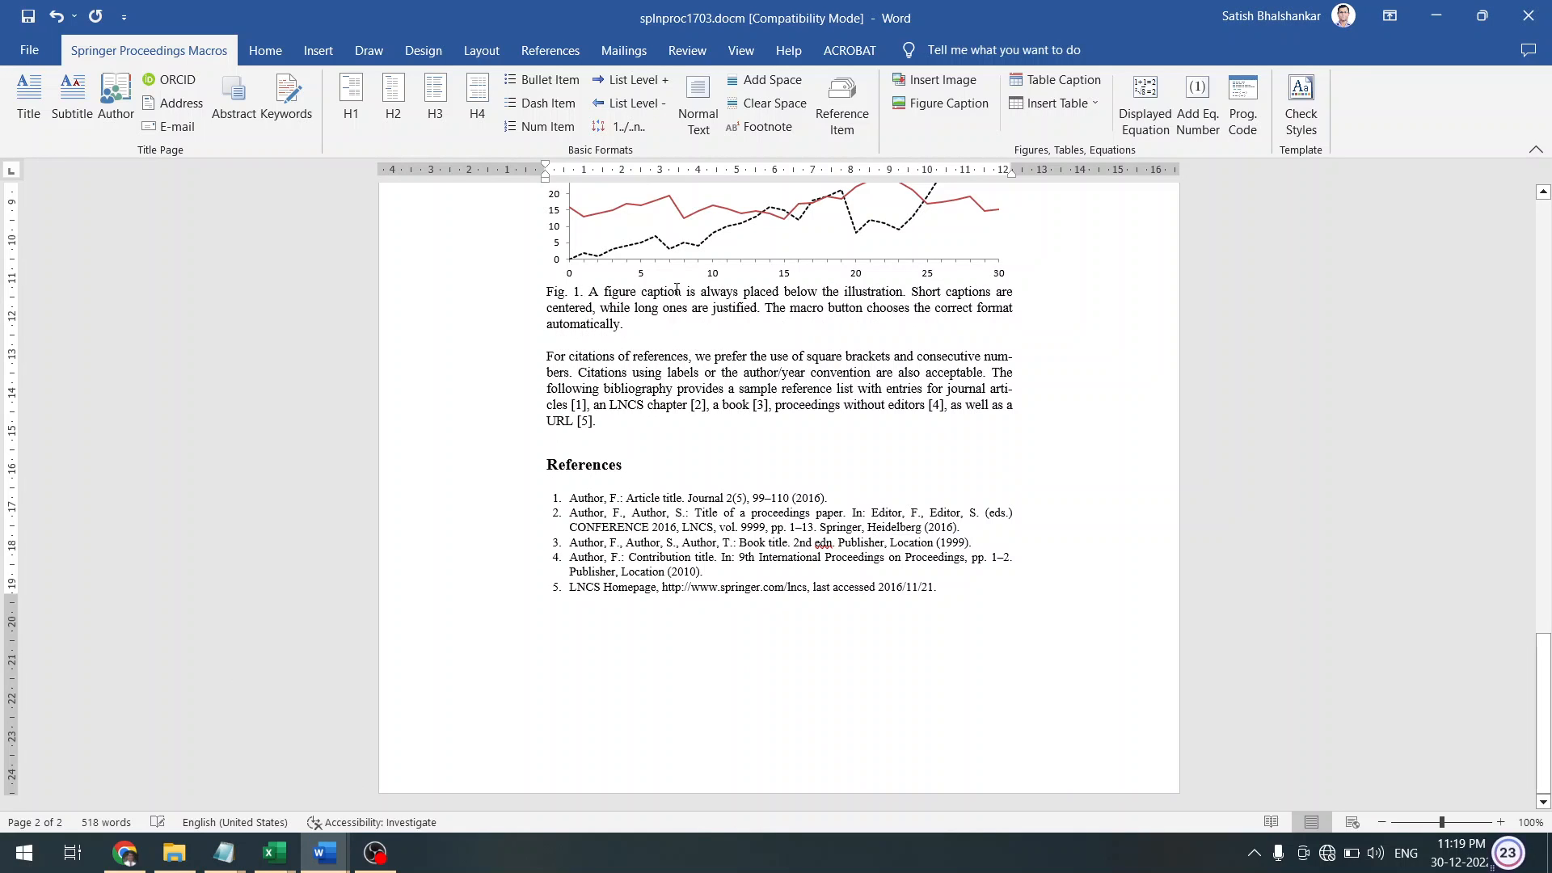
{"action": "double_click", "coordinate": [380, 306]}
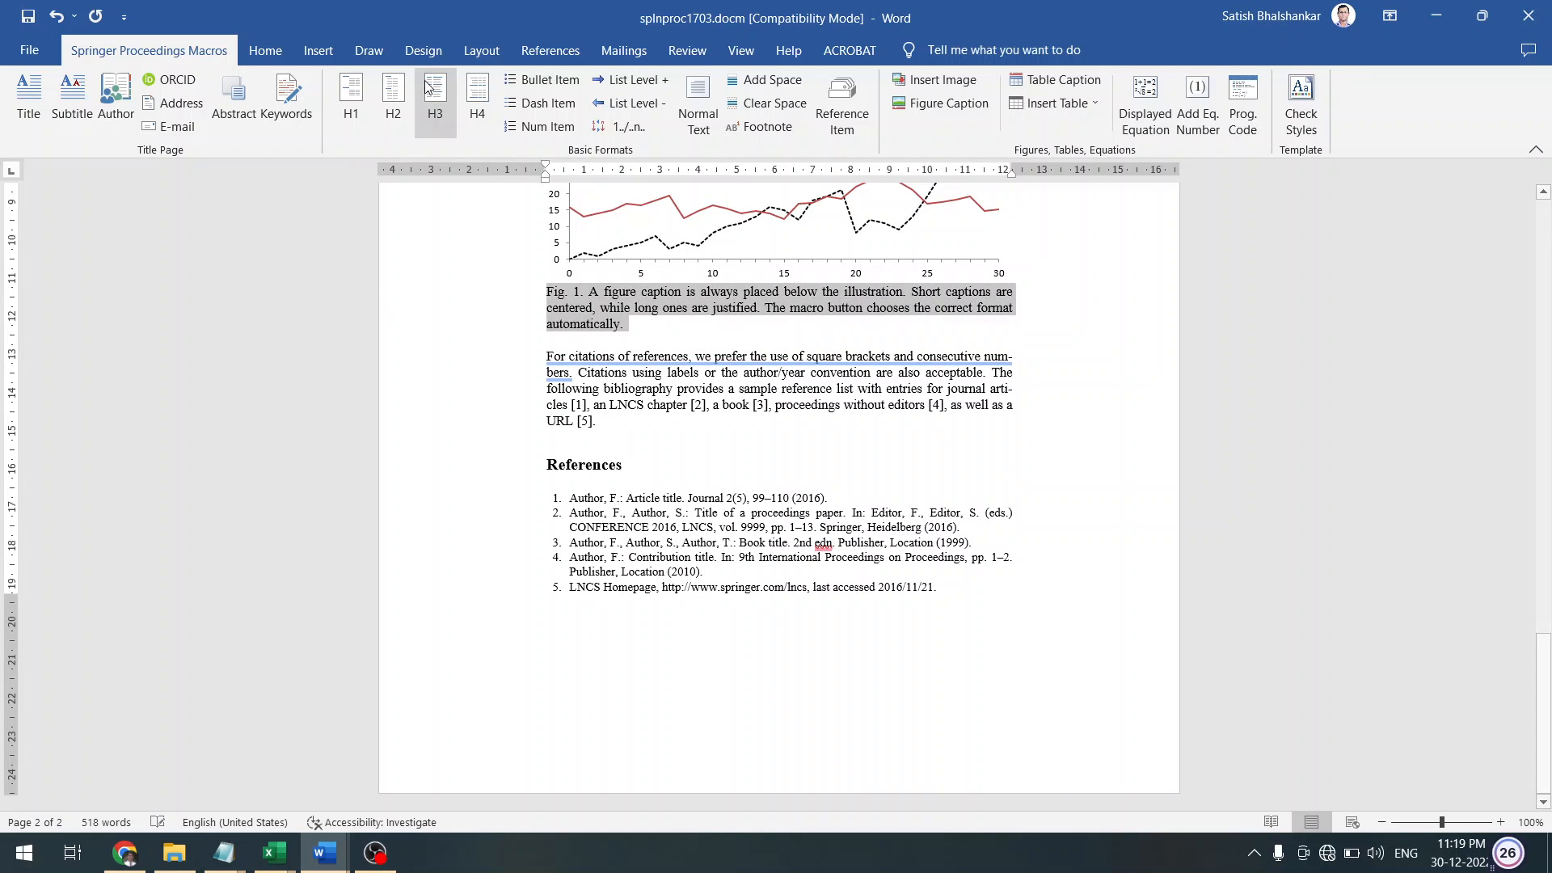
{"action": "left_click", "coordinate": [273, 58]}
{"action": "left_click", "coordinate": [301, 89]}
{"action": "type", "text": "12"}
{"action": "key", "text": "Return"}
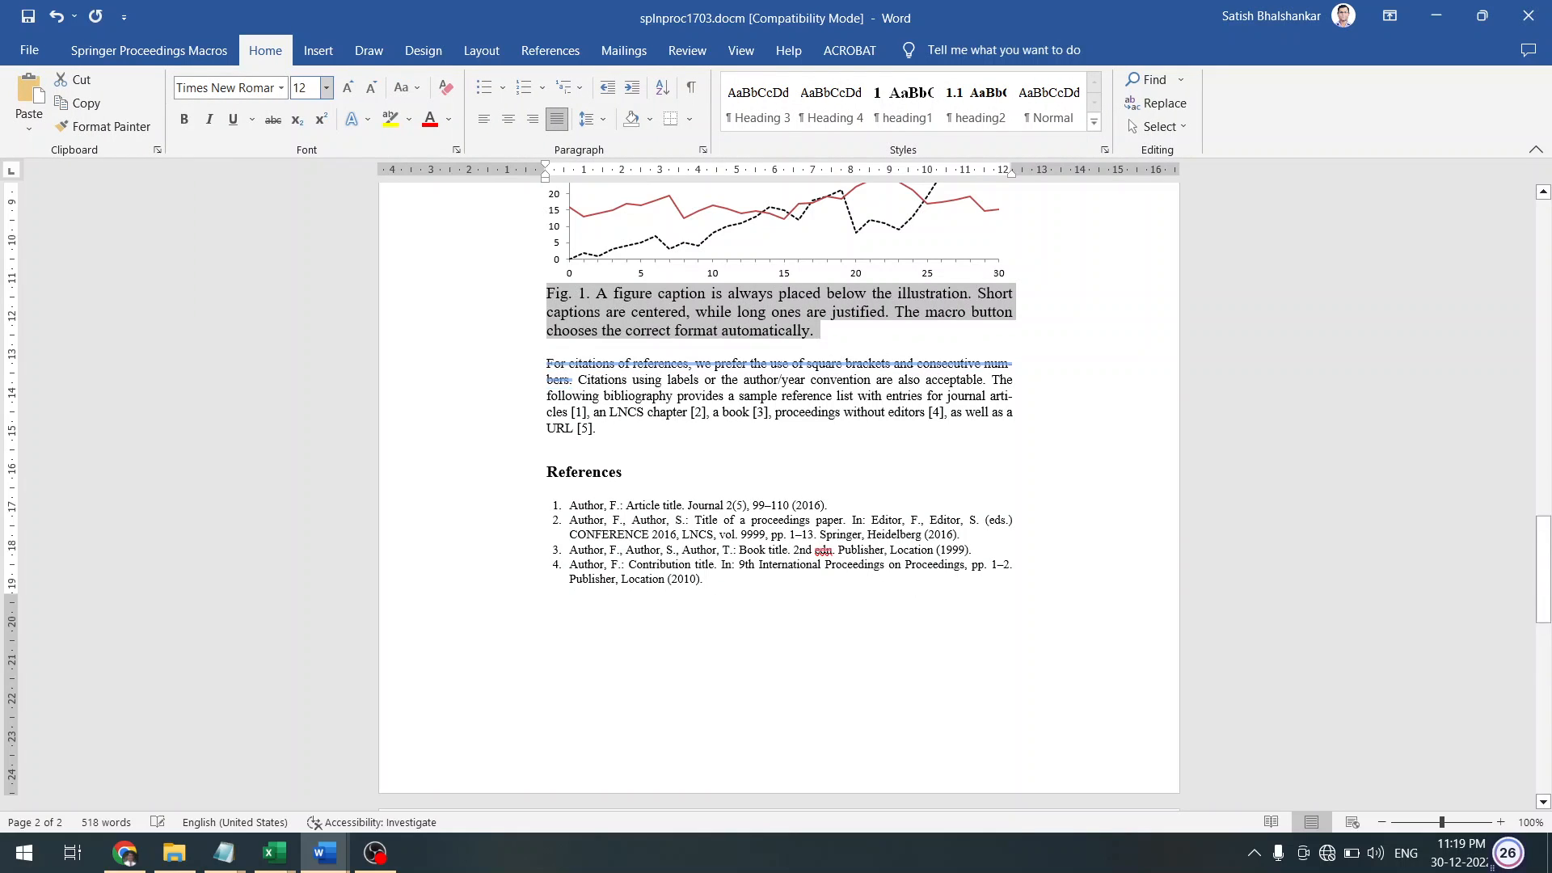
Apply the Springer Figure Caption style to the Fig. 1 caption
{"action": "left_click", "coordinate": [488, 319]}
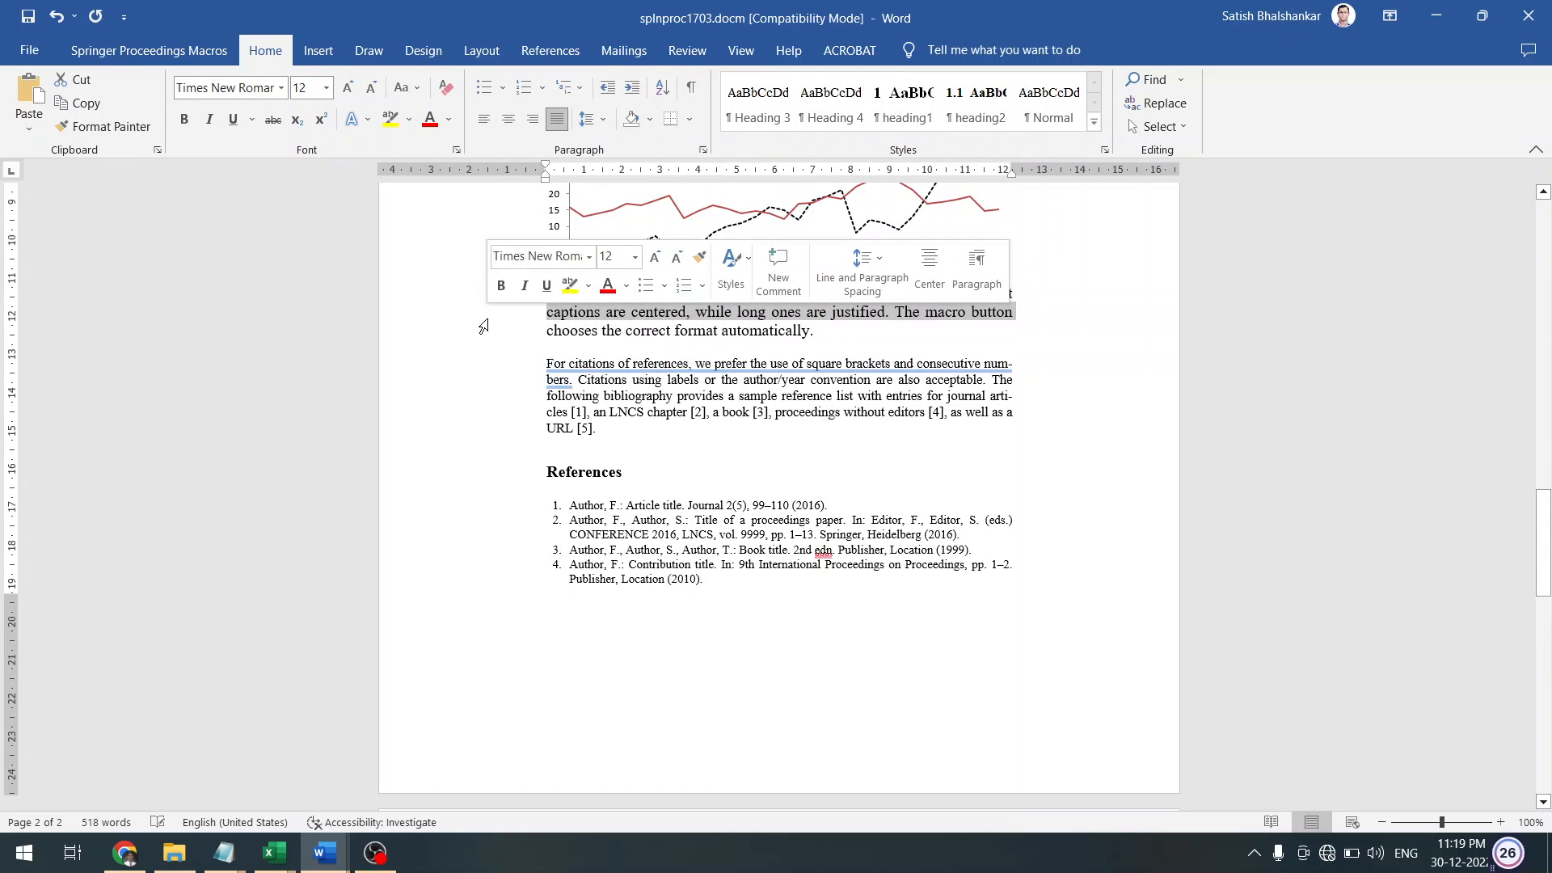
{"action": "key", "text": "Up"}
{"action": "double_click", "coordinate": [484, 326]}
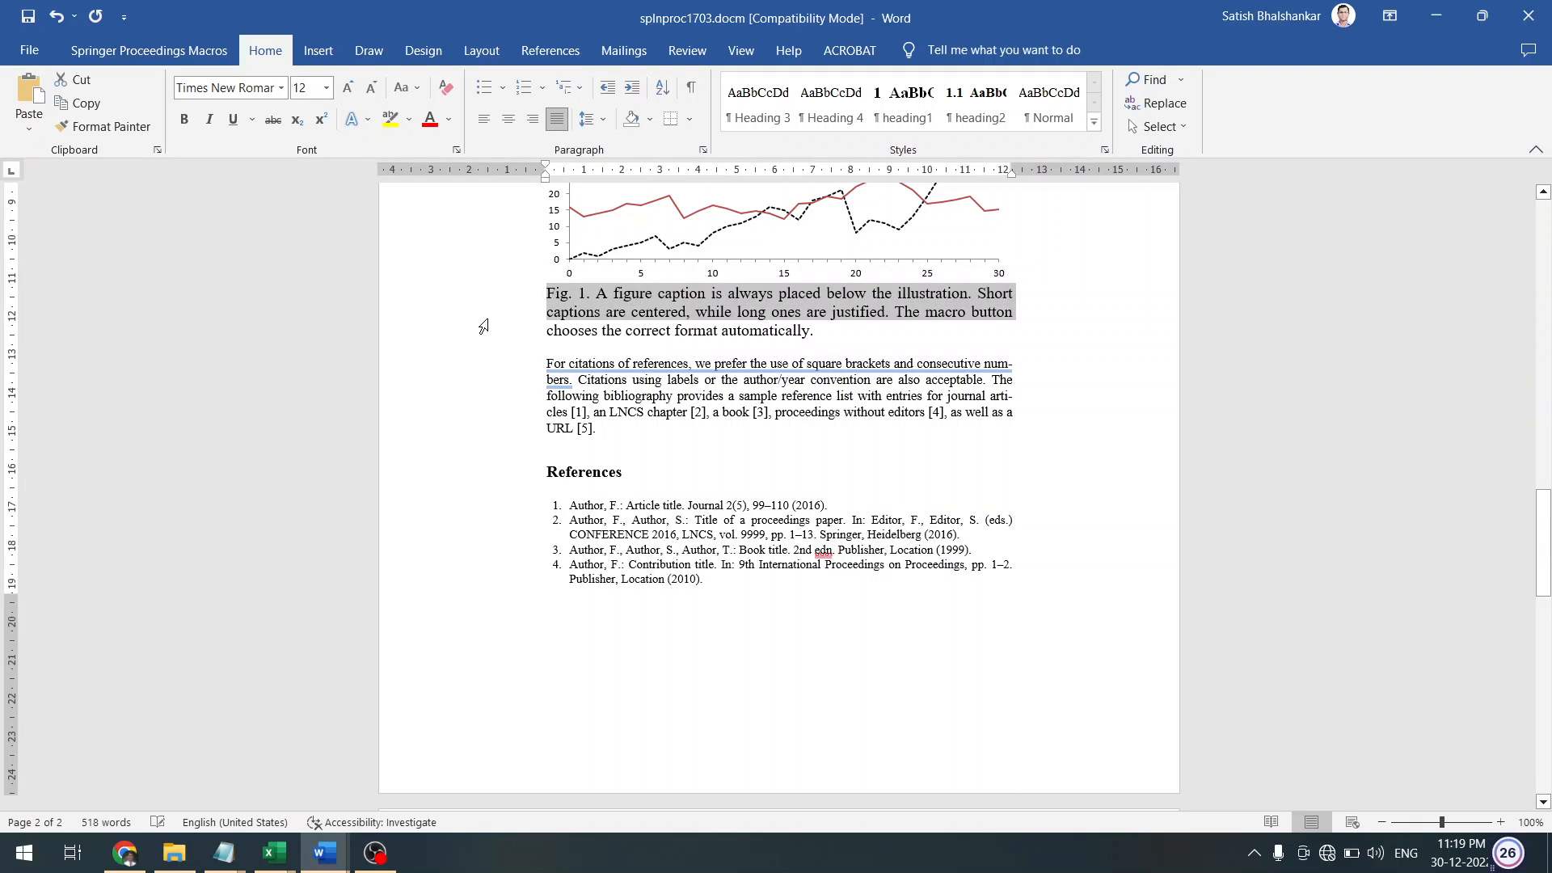
{"action": "left_click", "coordinate": [156, 54]}
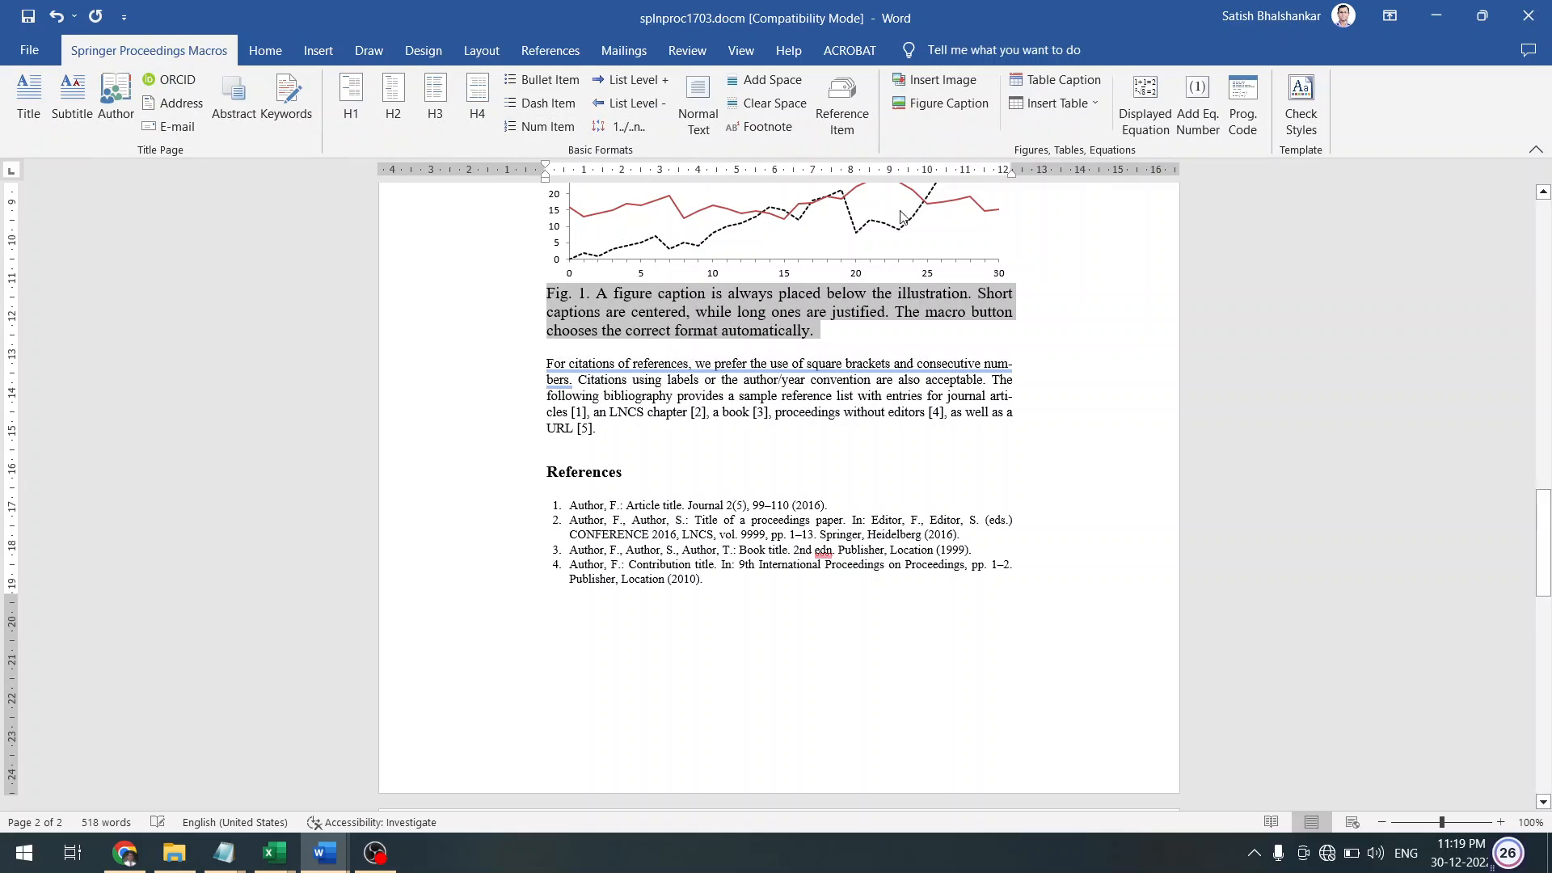
{"action": "left_click", "coordinate": [1059, 82]}
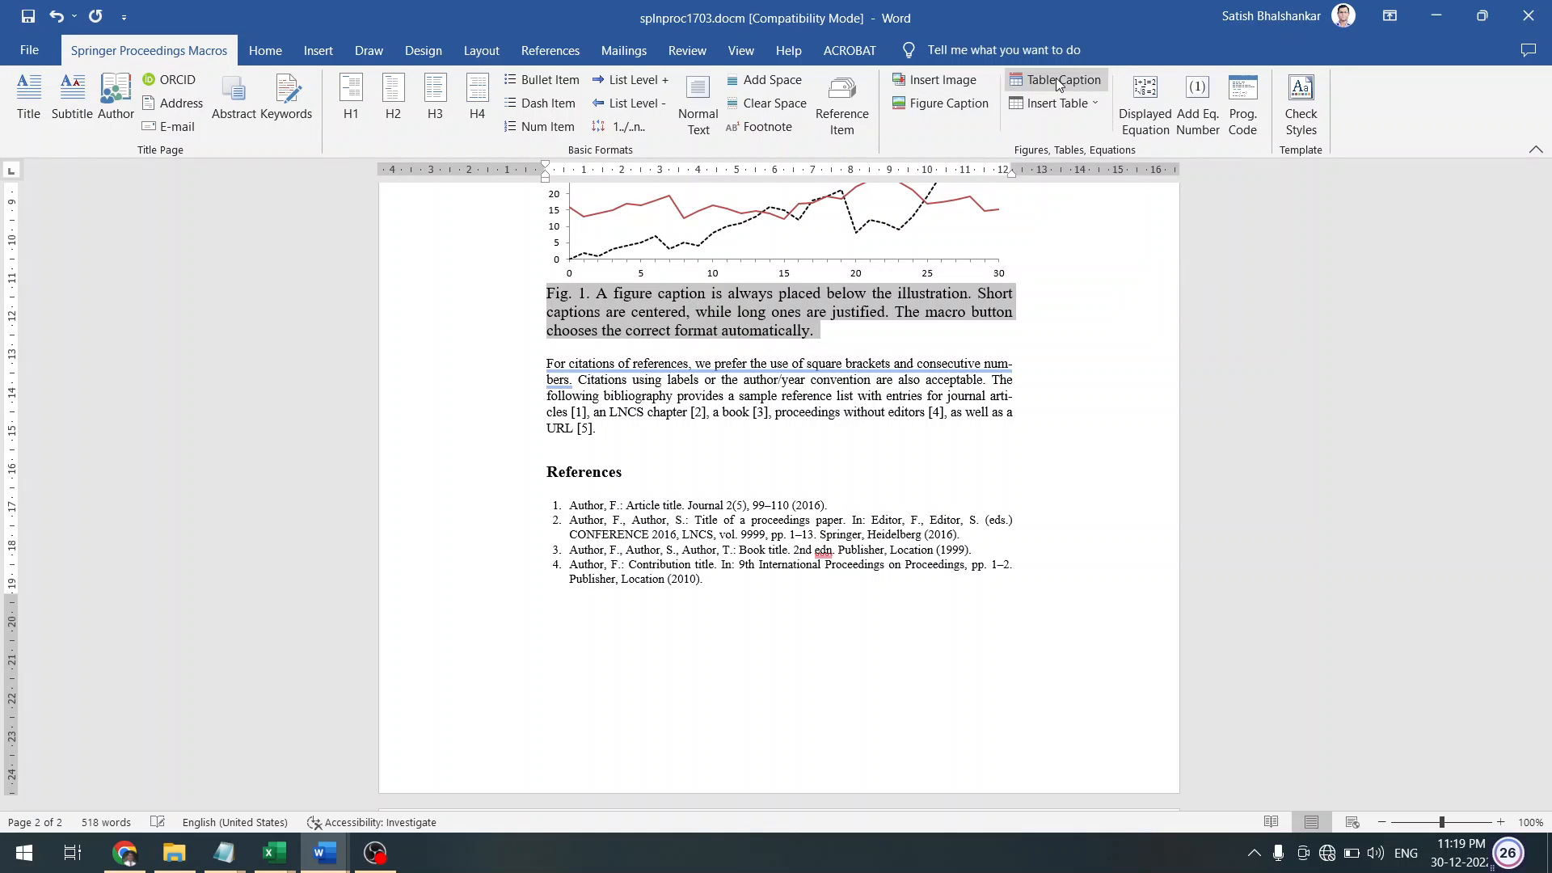
{"action": "left_click", "coordinate": [938, 110]}
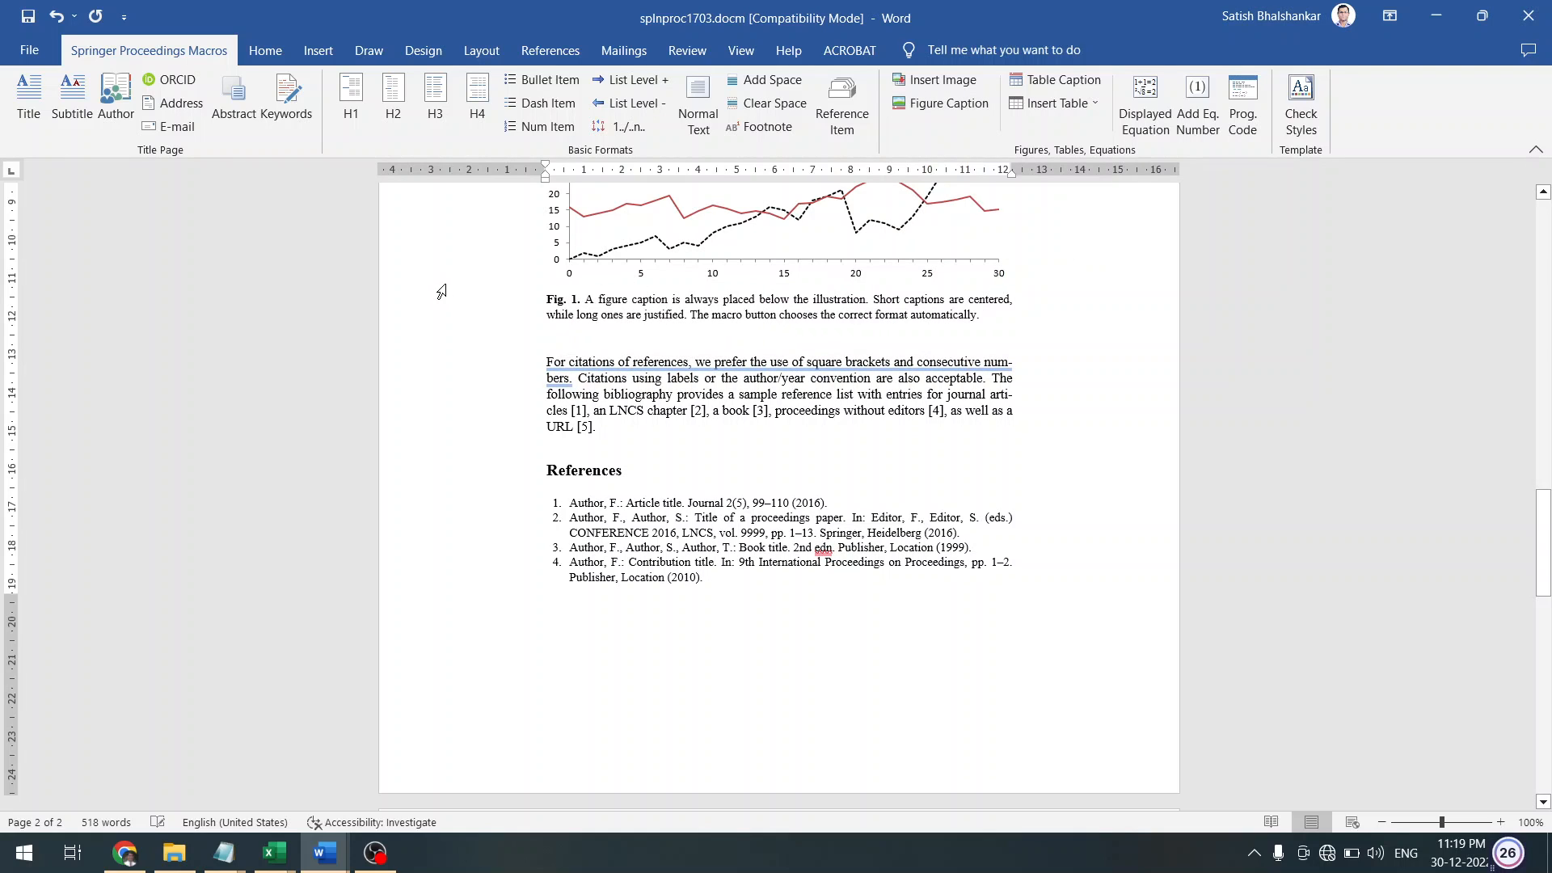
Delete the Data A/Data B line chart, keeping the Fig. 1 caption with empty lines above it
{"action": "key", "text": "Page_Up"}
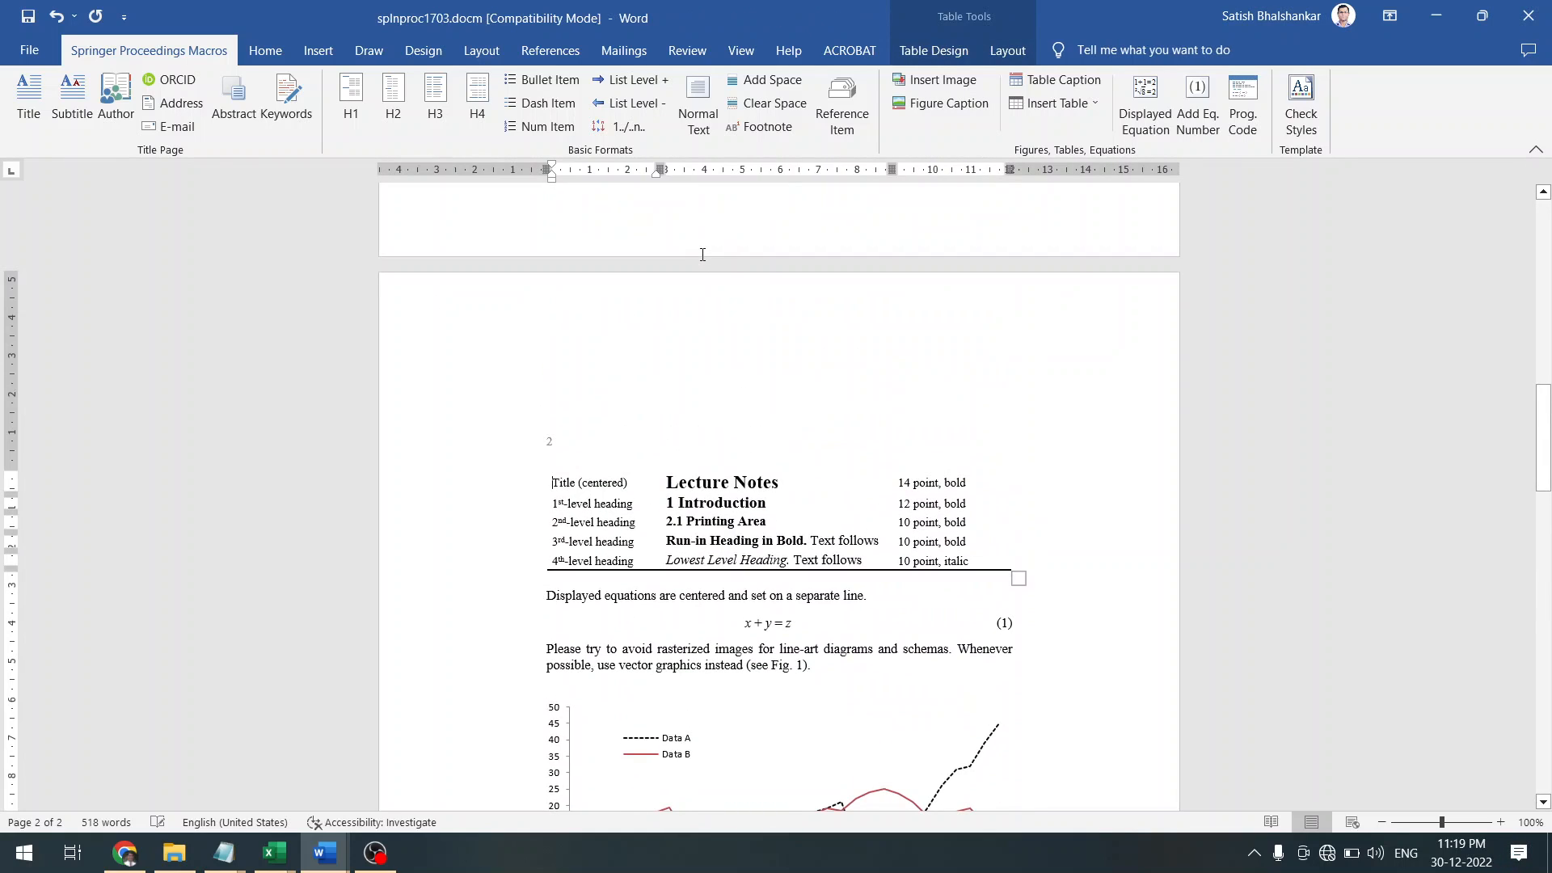
{"action": "key", "text": "Page_Down"}
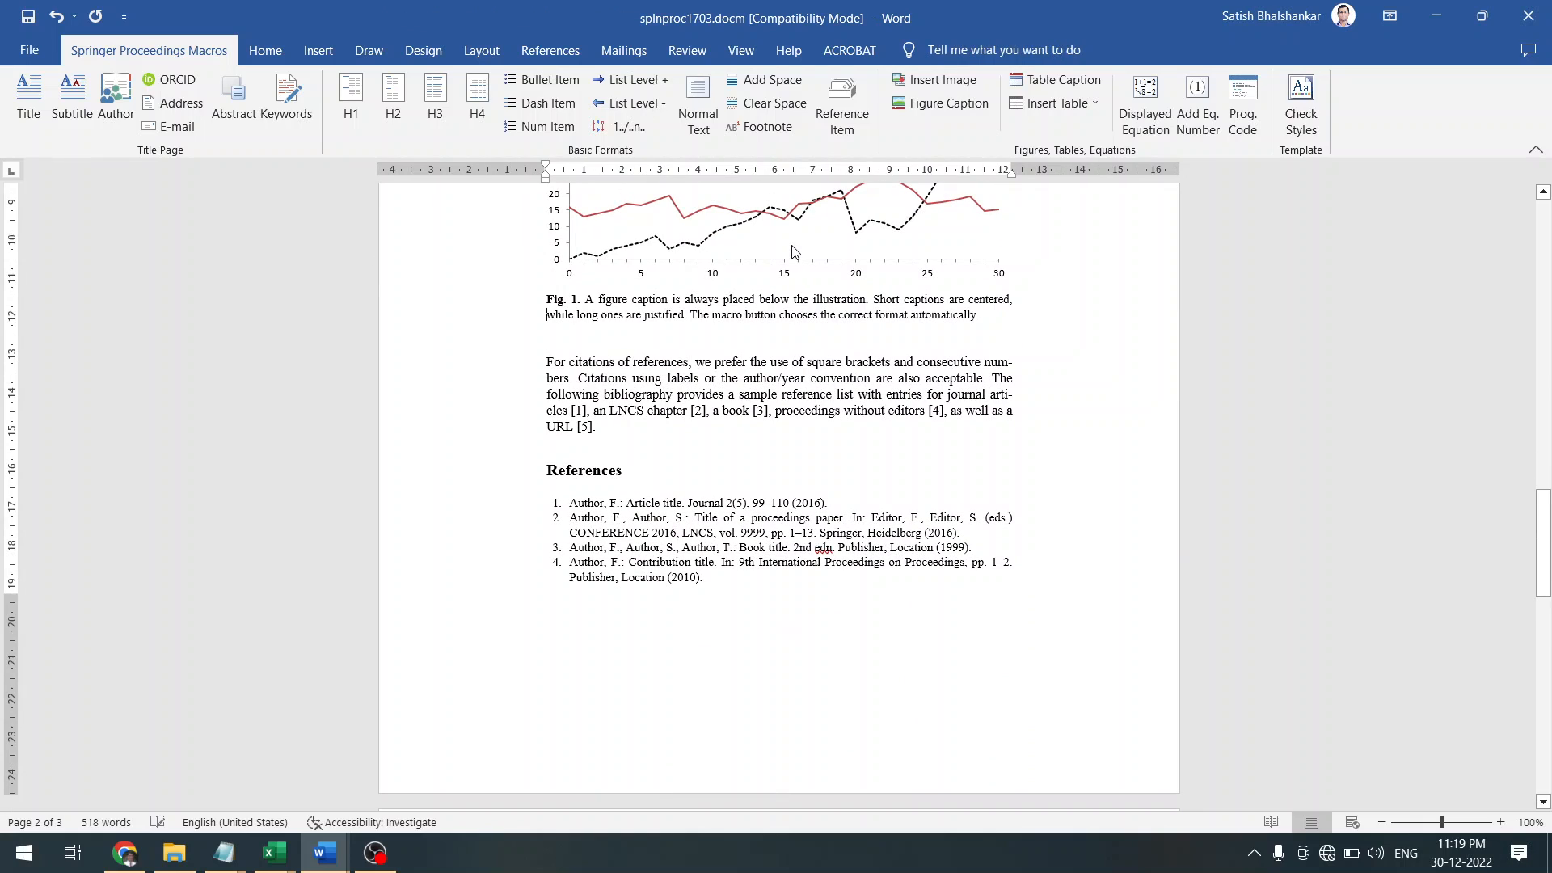
{"action": "left_click", "coordinate": [792, 251]}
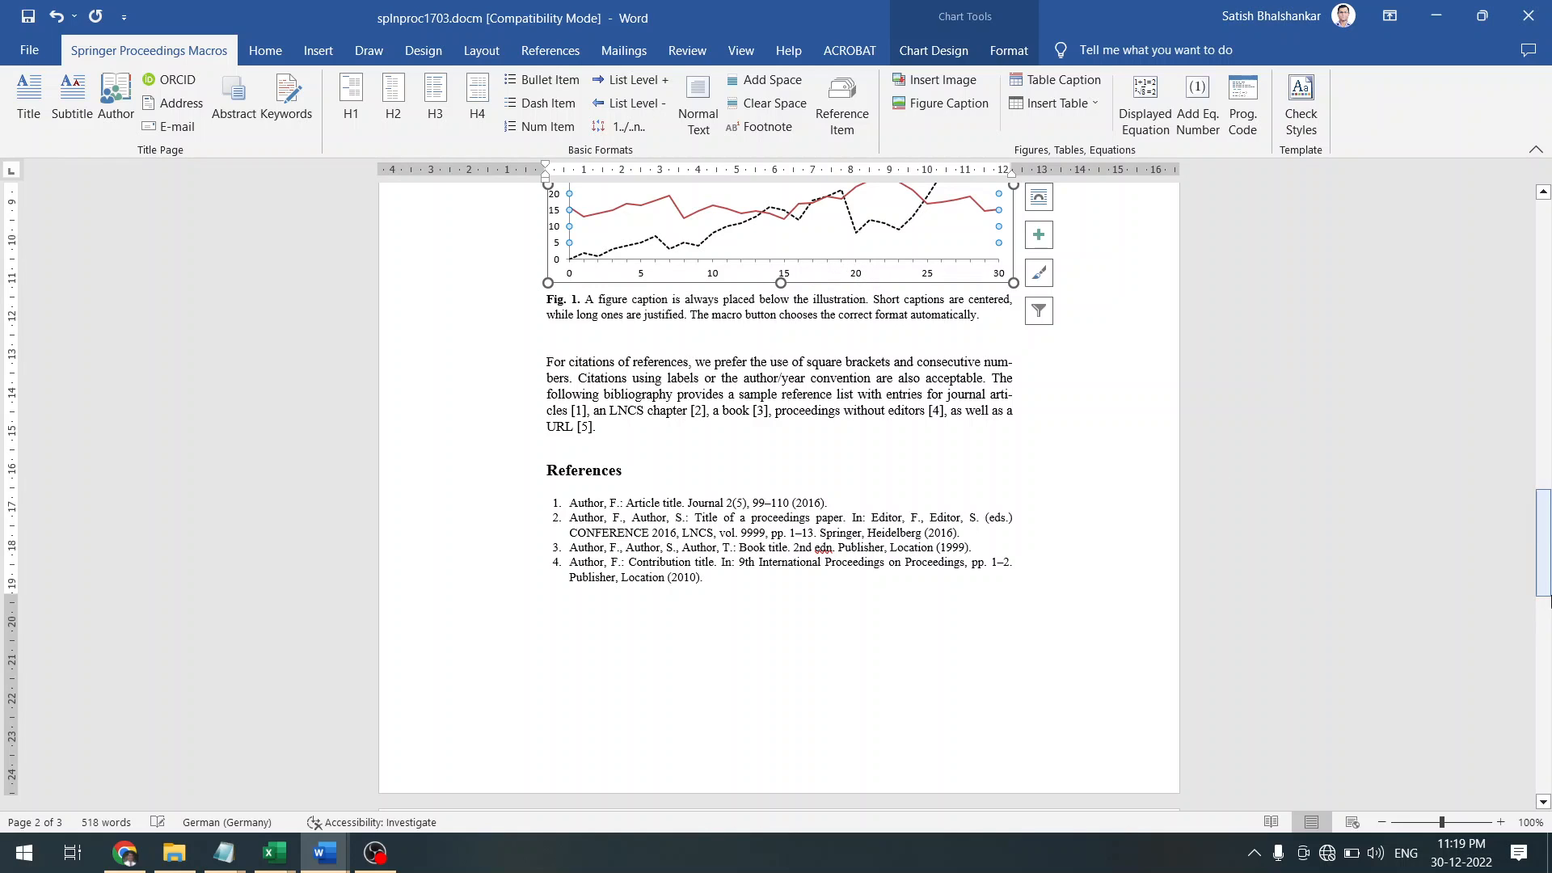
{"action": "left_click_drag", "start_coordinate": [1545, 585], "coordinate": [1545, 552]}
{"action": "left_click", "coordinate": [923, 454]}
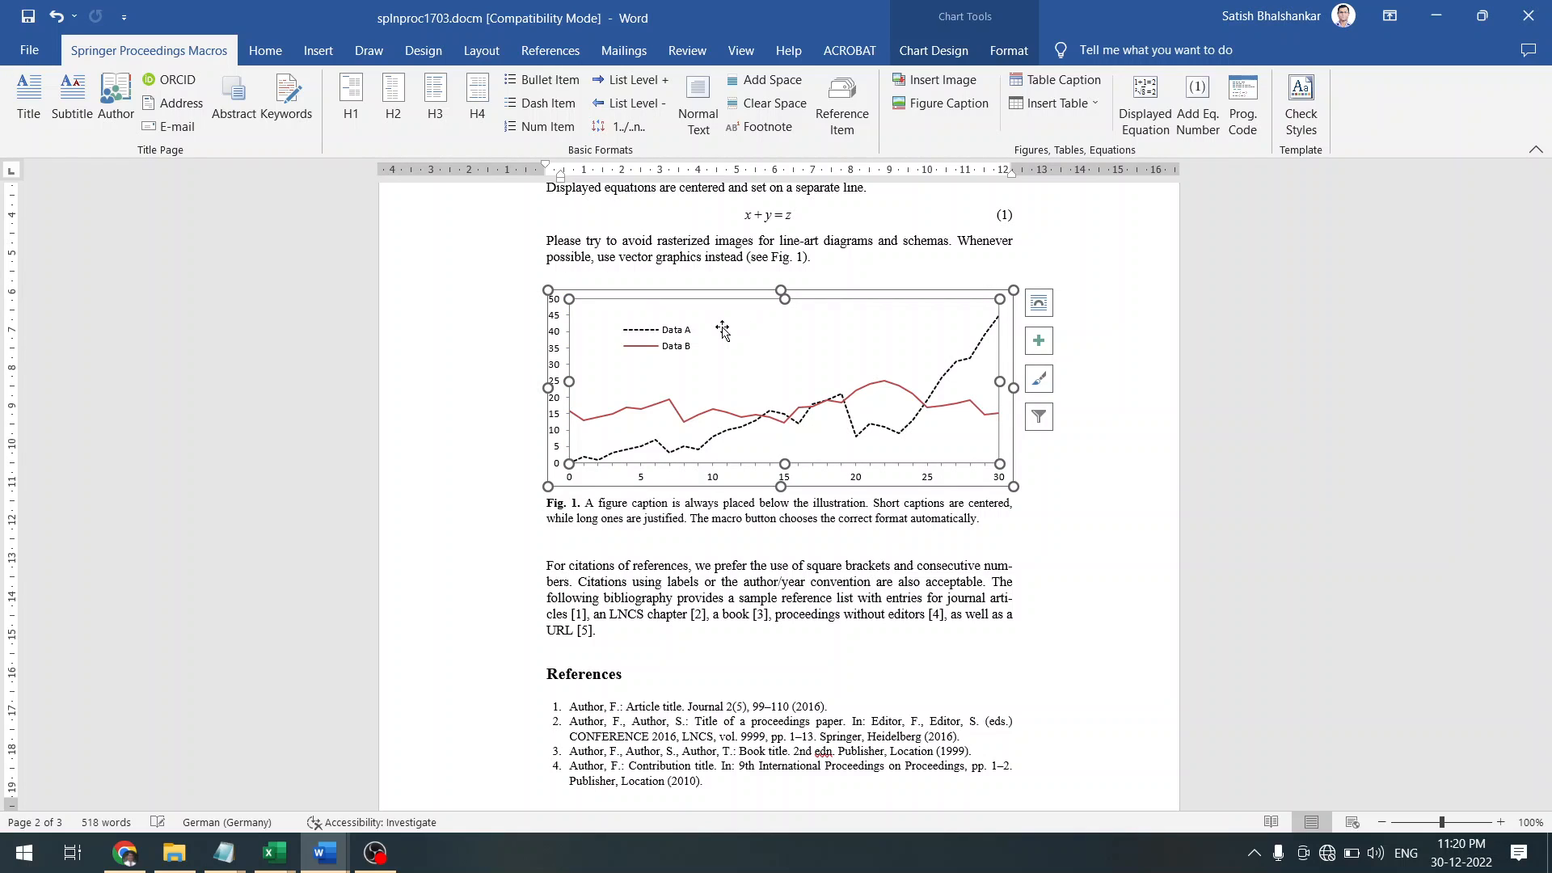
{"action": "right_click", "coordinate": [600, 370]}
{"action": "key", "text": "Escape"}
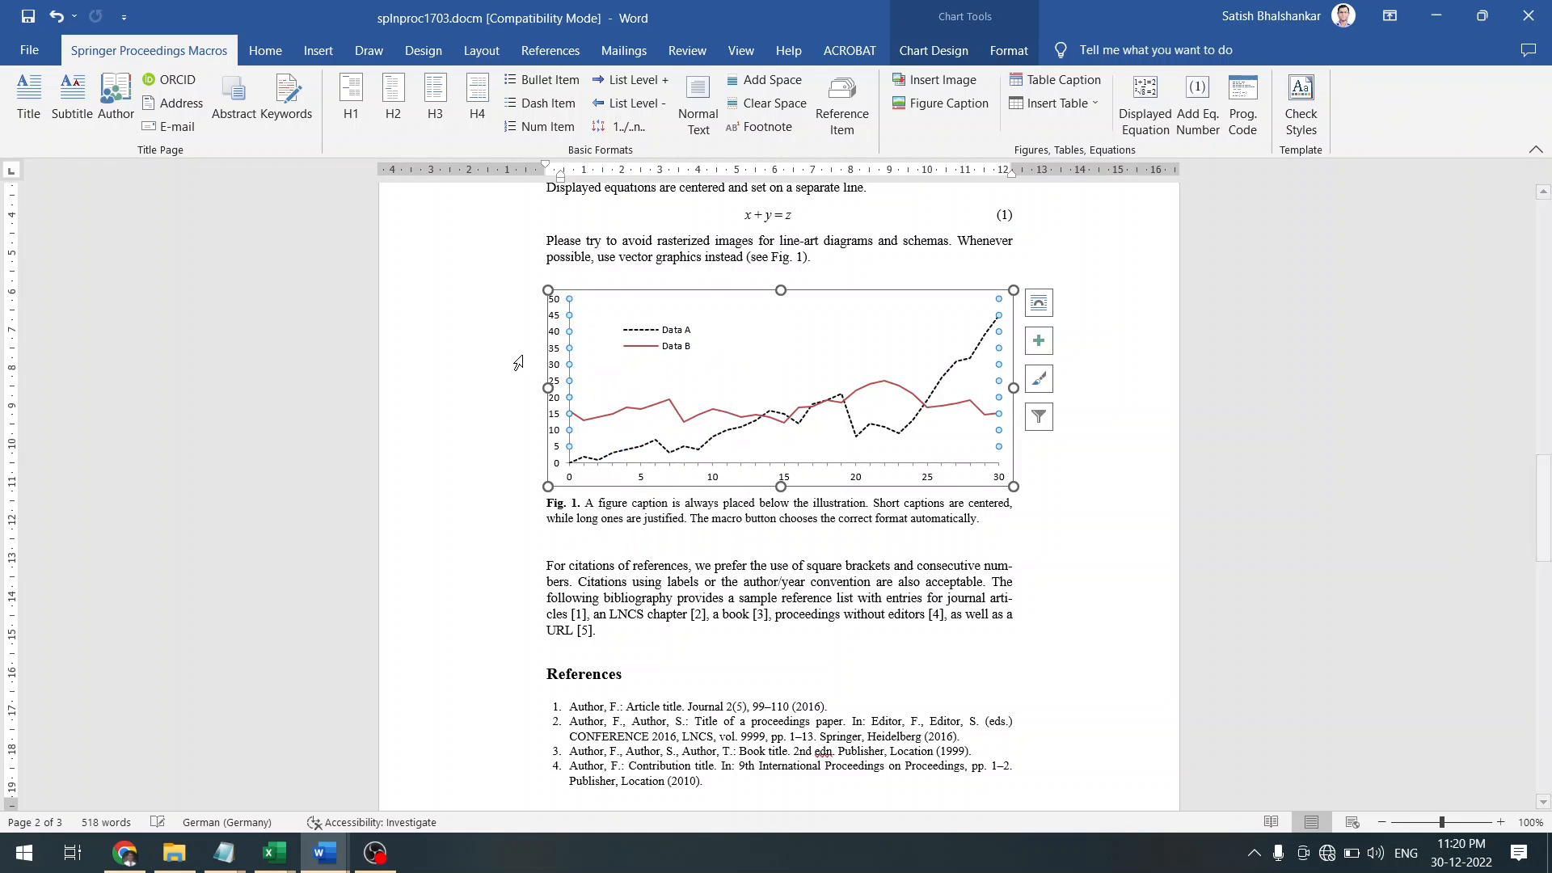
{"action": "left_click", "coordinate": [463, 323]}
{"action": "key", "text": "Delete"}
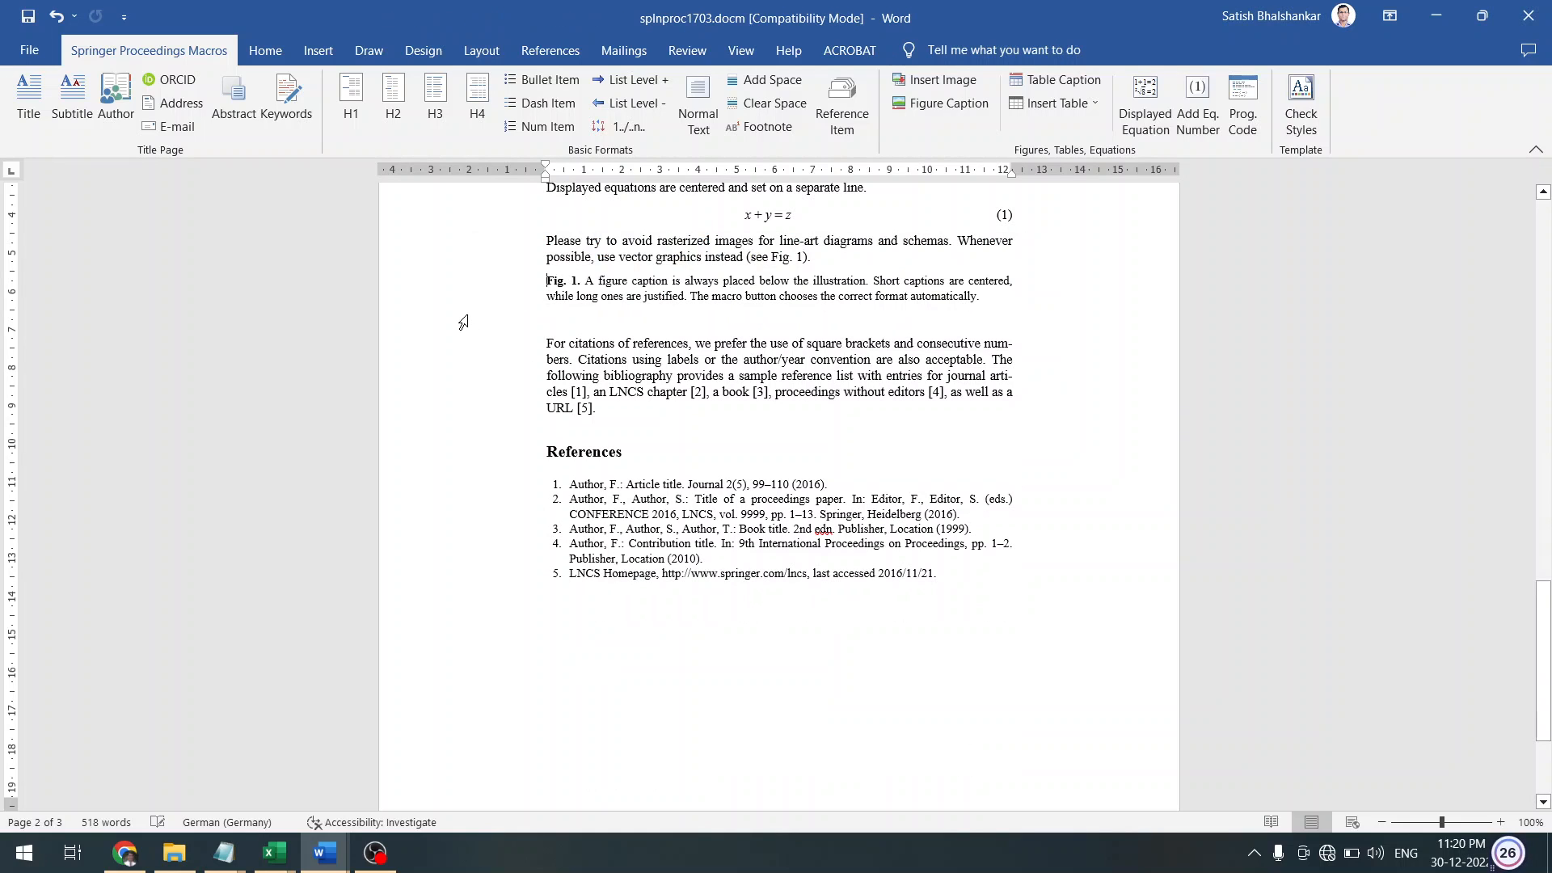
{"action": "key", "text": "ctrl+z"}
{"action": "key", "text": "Up"}
{"action": "key", "text": "Up"}
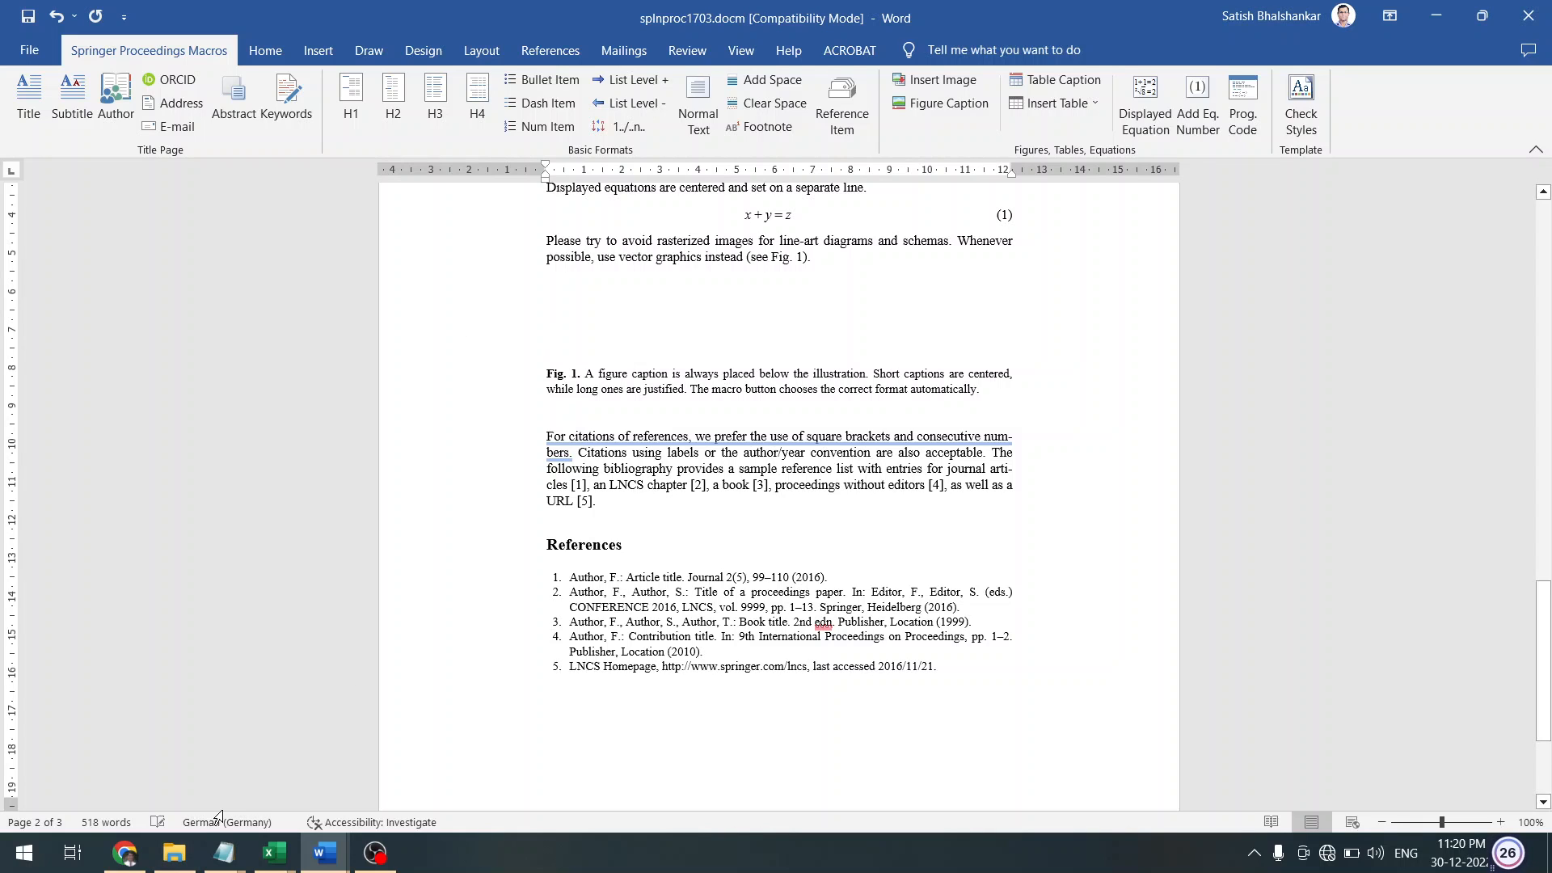
{"action": "left_click", "coordinate": [174, 853]}
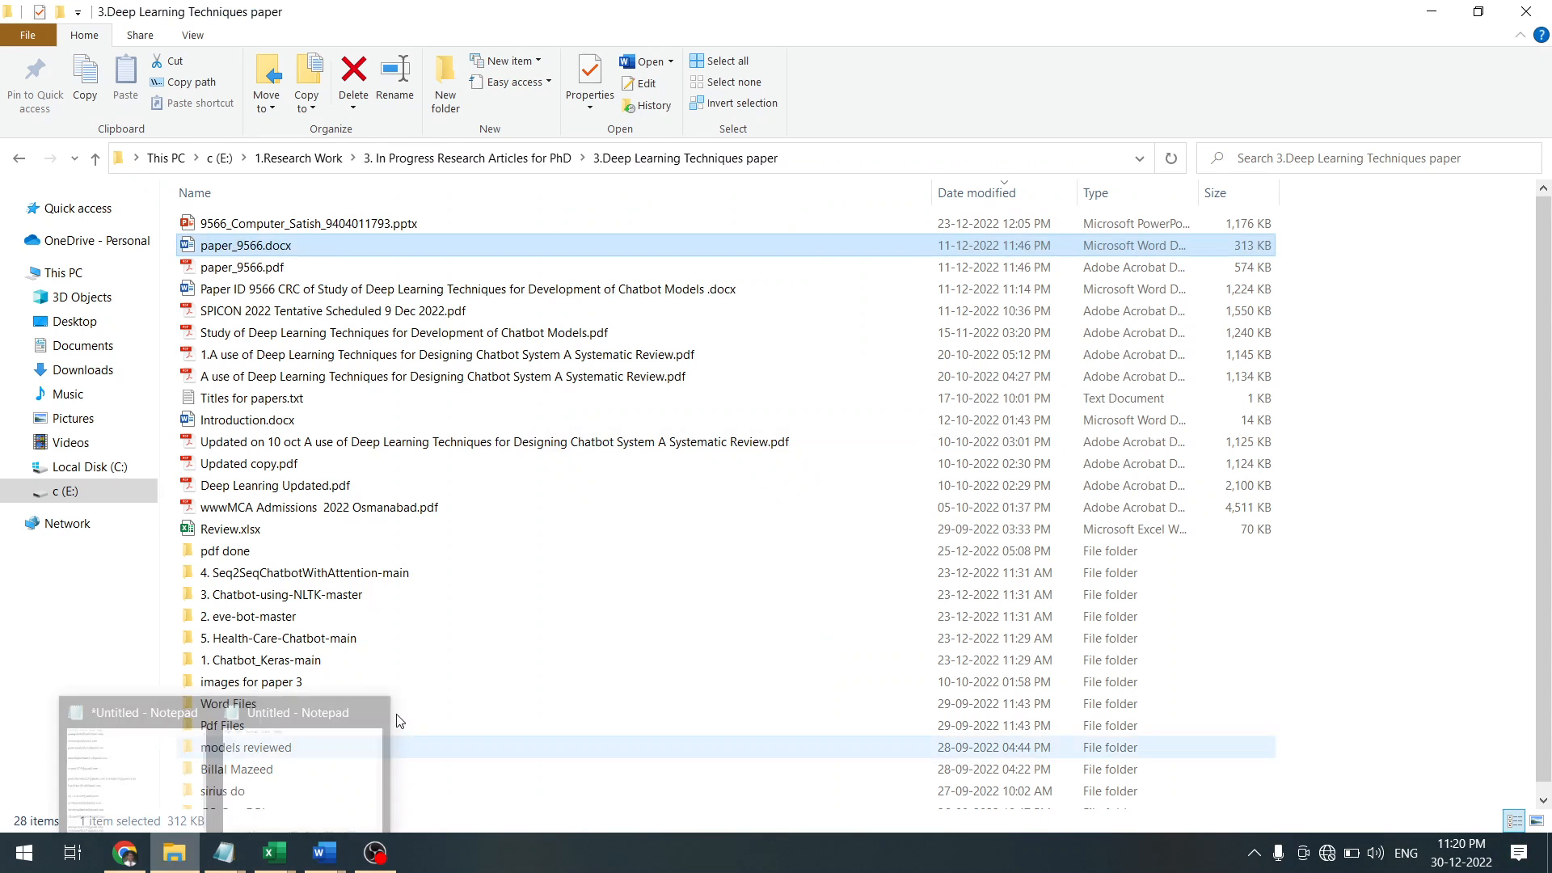
{"action": "left_click", "coordinate": [284, 405]}
{"action": "key", "text": "Down"}
{"action": "key", "text": "Down"}
{"action": "key", "text": "Down"}
{"action": "key", "text": "Down"}
{"action": "key", "text": "Down"}
{"action": "key", "text": "Down"}
{"action": "key", "text": "Down"}
{"action": "key", "text": "Down"}
{"action": "key", "text": "Down"}
{"action": "key", "text": "Down"}
{"action": "key", "text": "Down"}
{"action": "key", "text": "Down"}
{"action": "key", "text": "Down"}
{"action": "key", "text": "Down"}
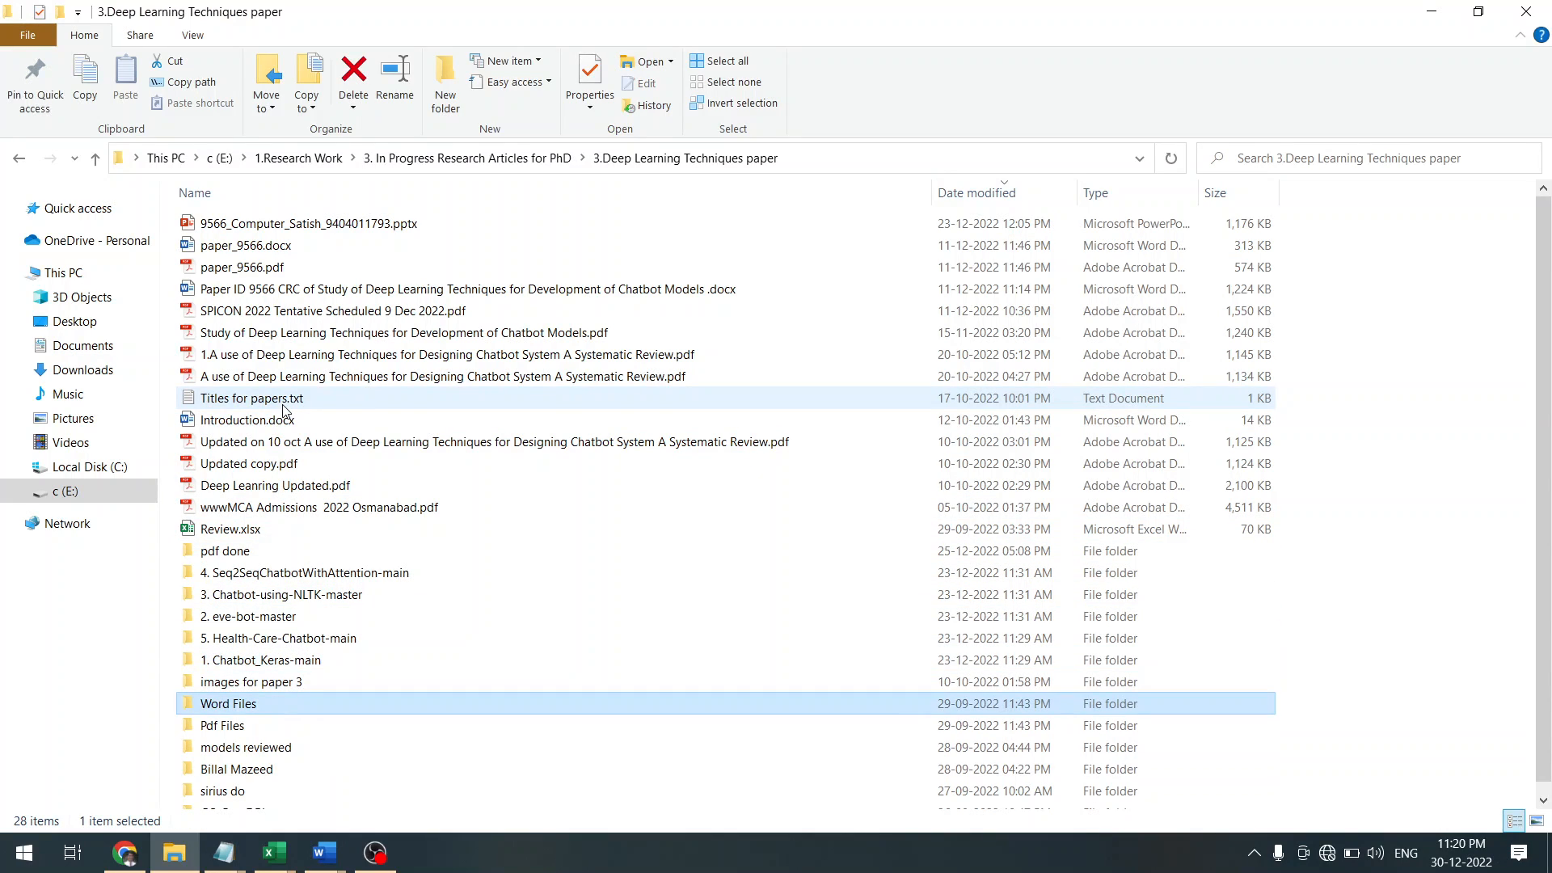
{"action": "key", "text": "Up"}
{"action": "key", "text": "Return"}
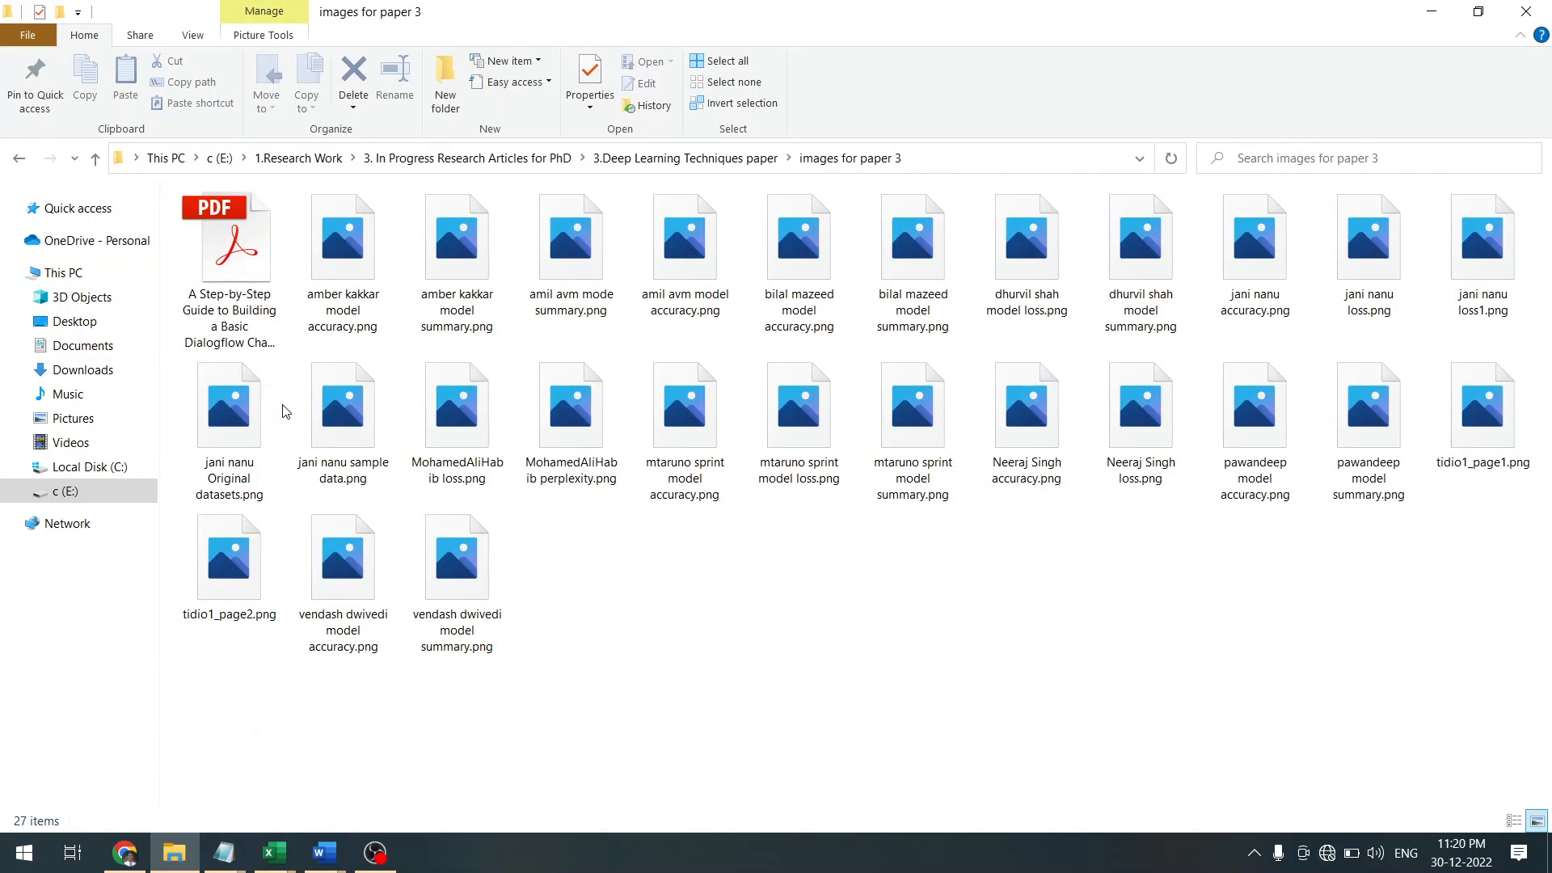
{"action": "left_click", "coordinate": [335, 299]}
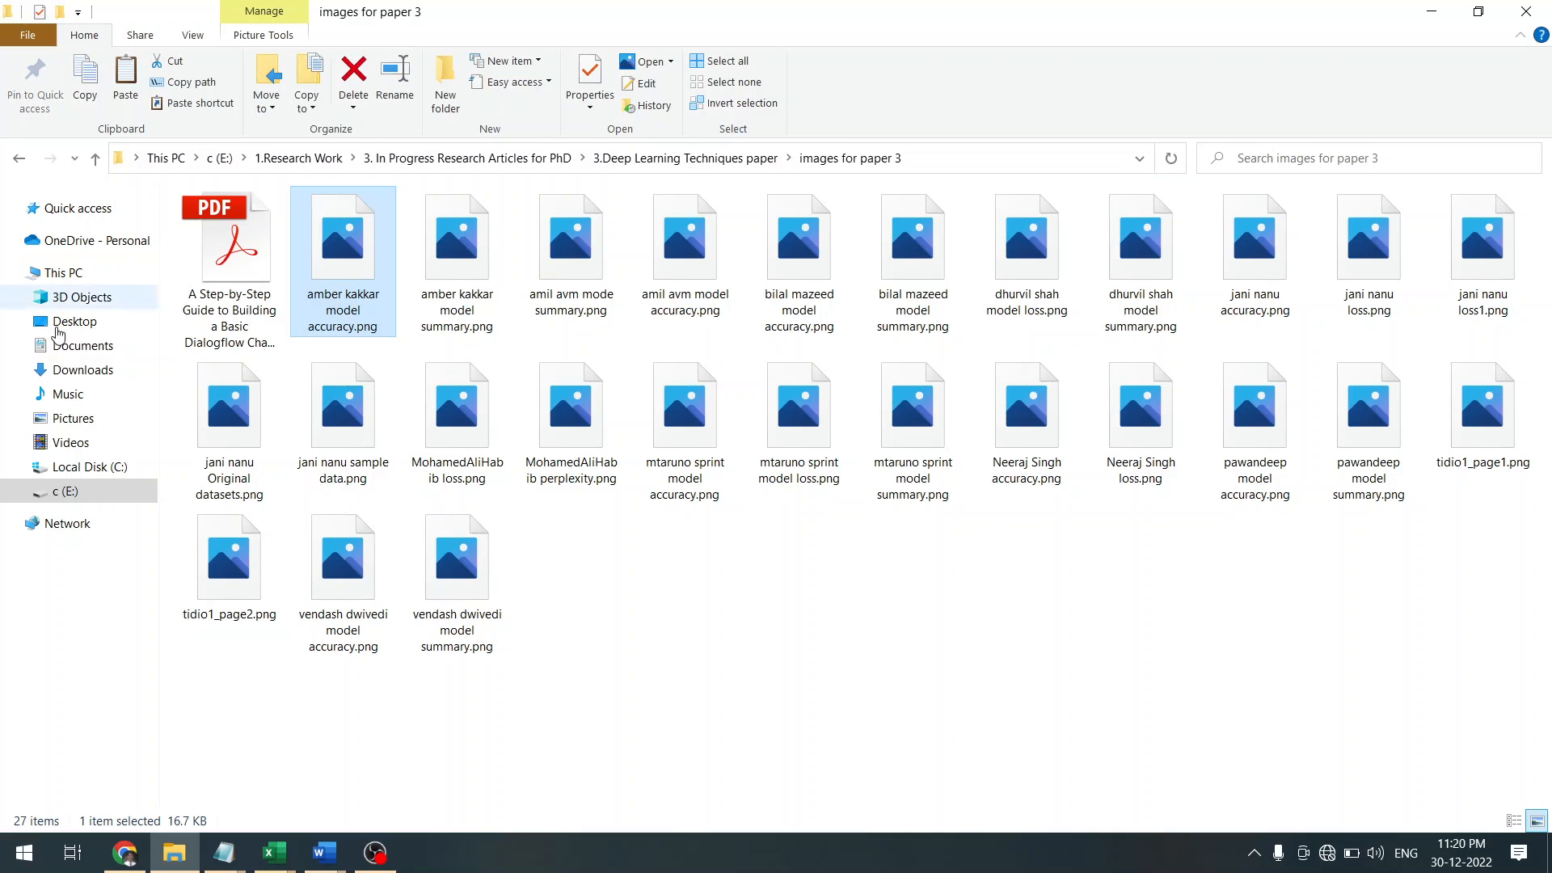
{"action": "left_click", "coordinate": [43, 325]}
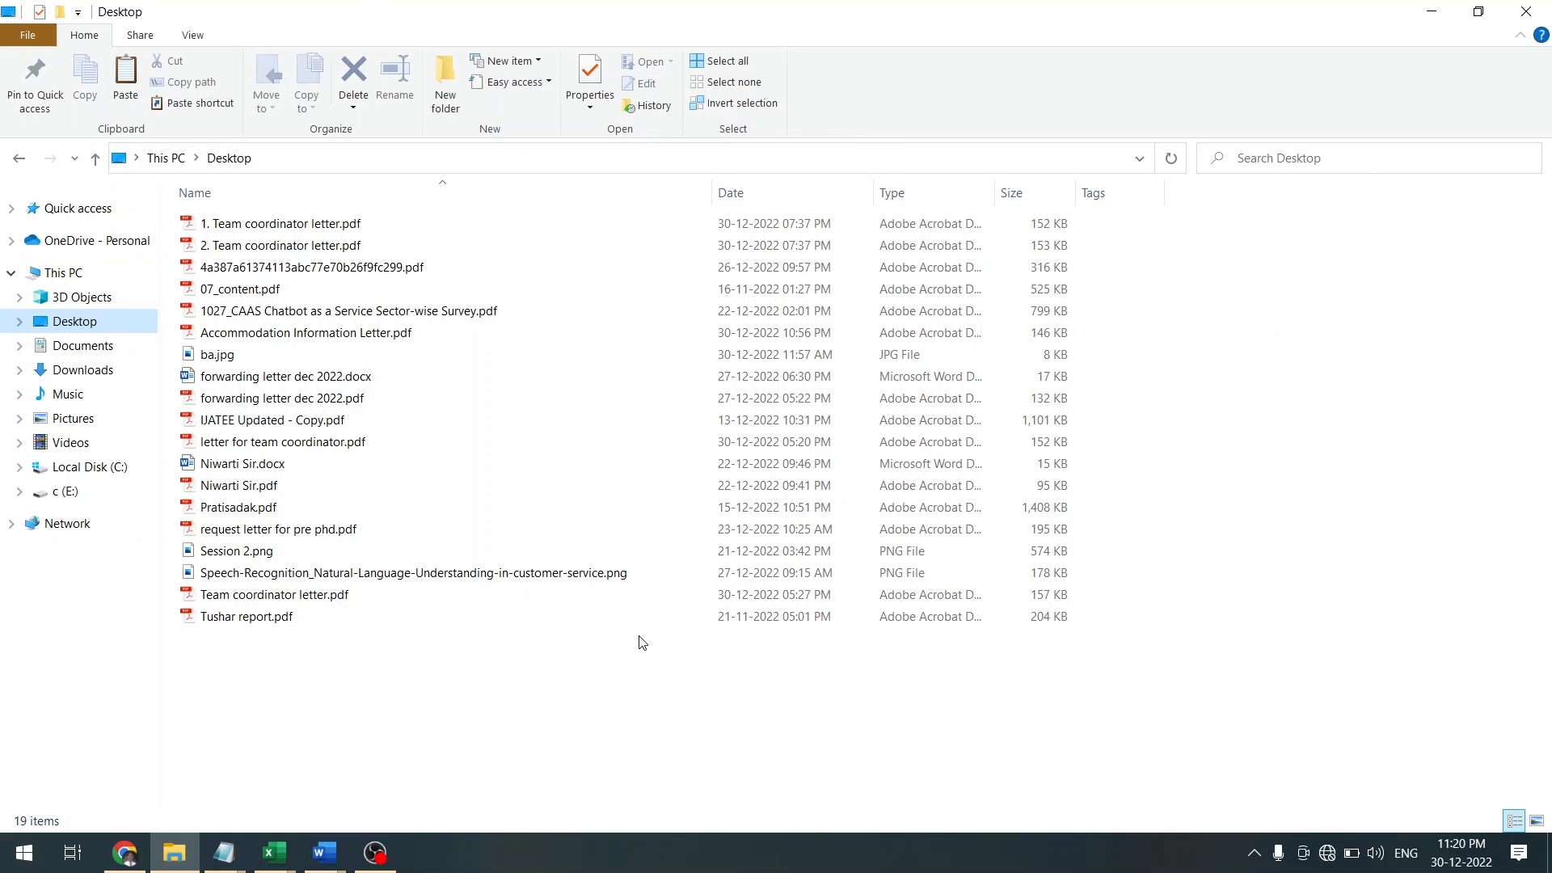
{"action": "key", "text": "ctrl+v"}
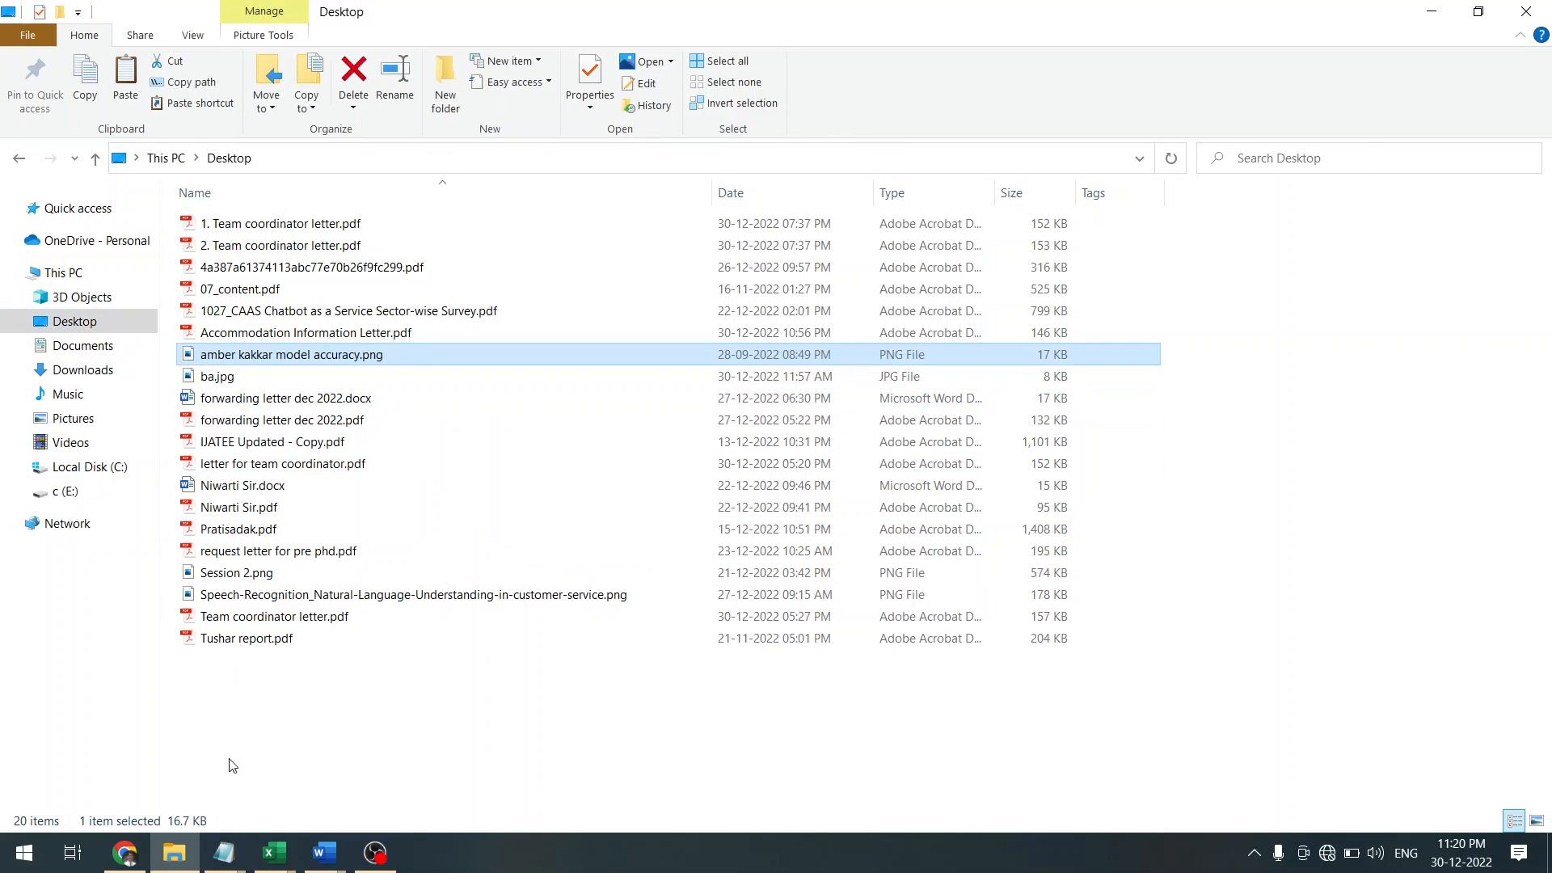
{"action": "left_click", "coordinate": [325, 852]}
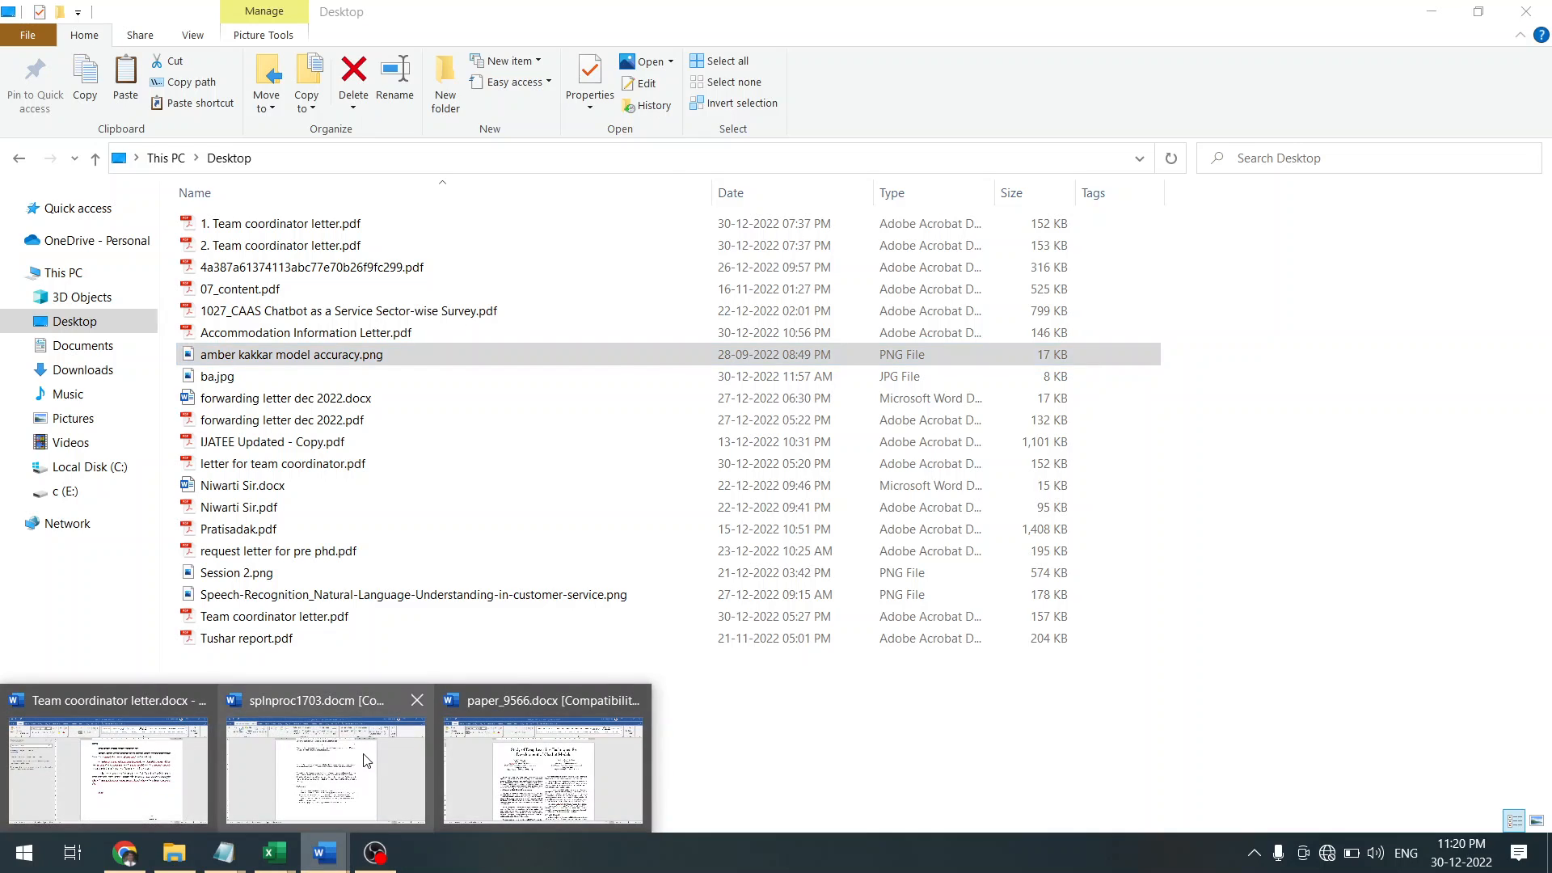
{"action": "left_click", "coordinate": [366, 761]}
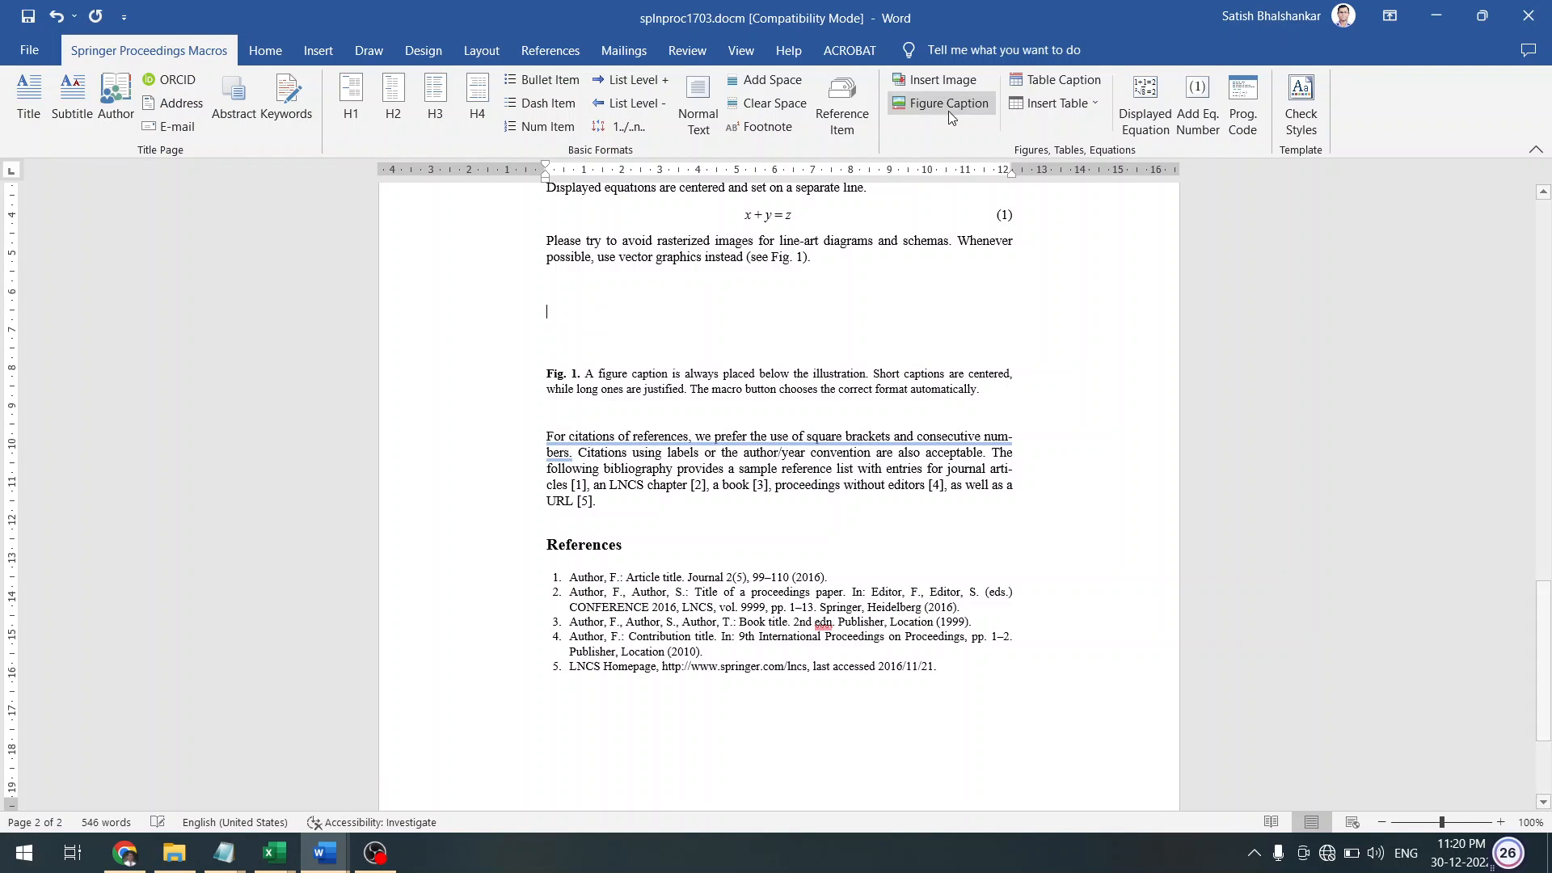
{"action": "left_click", "coordinate": [945, 85]}
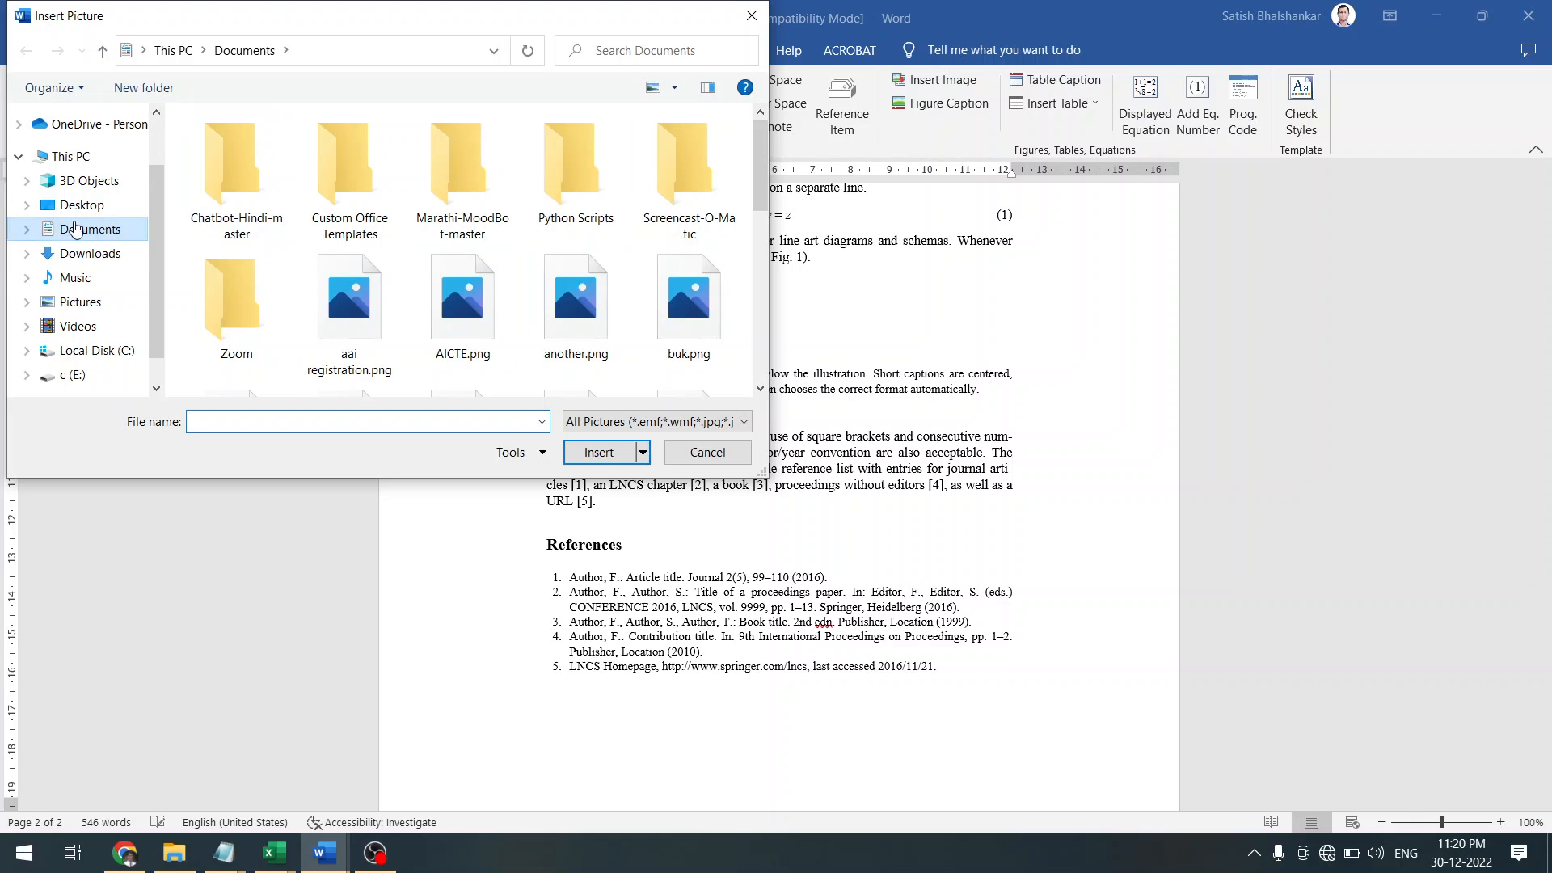
{"action": "left_click", "coordinate": [82, 205]}
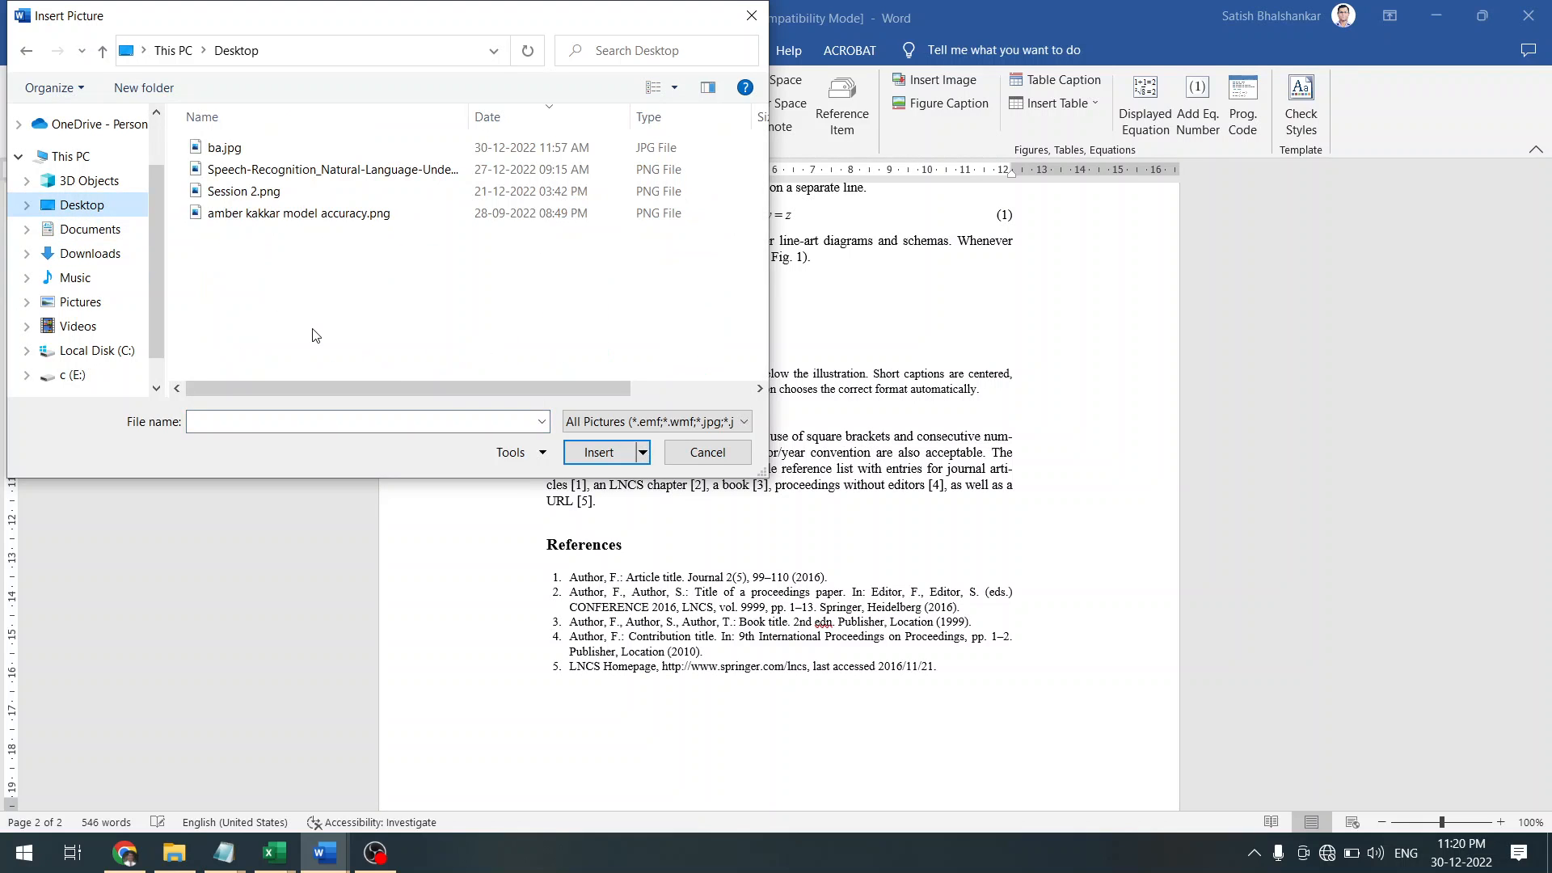
{"action": "double_click", "coordinate": [299, 213]}
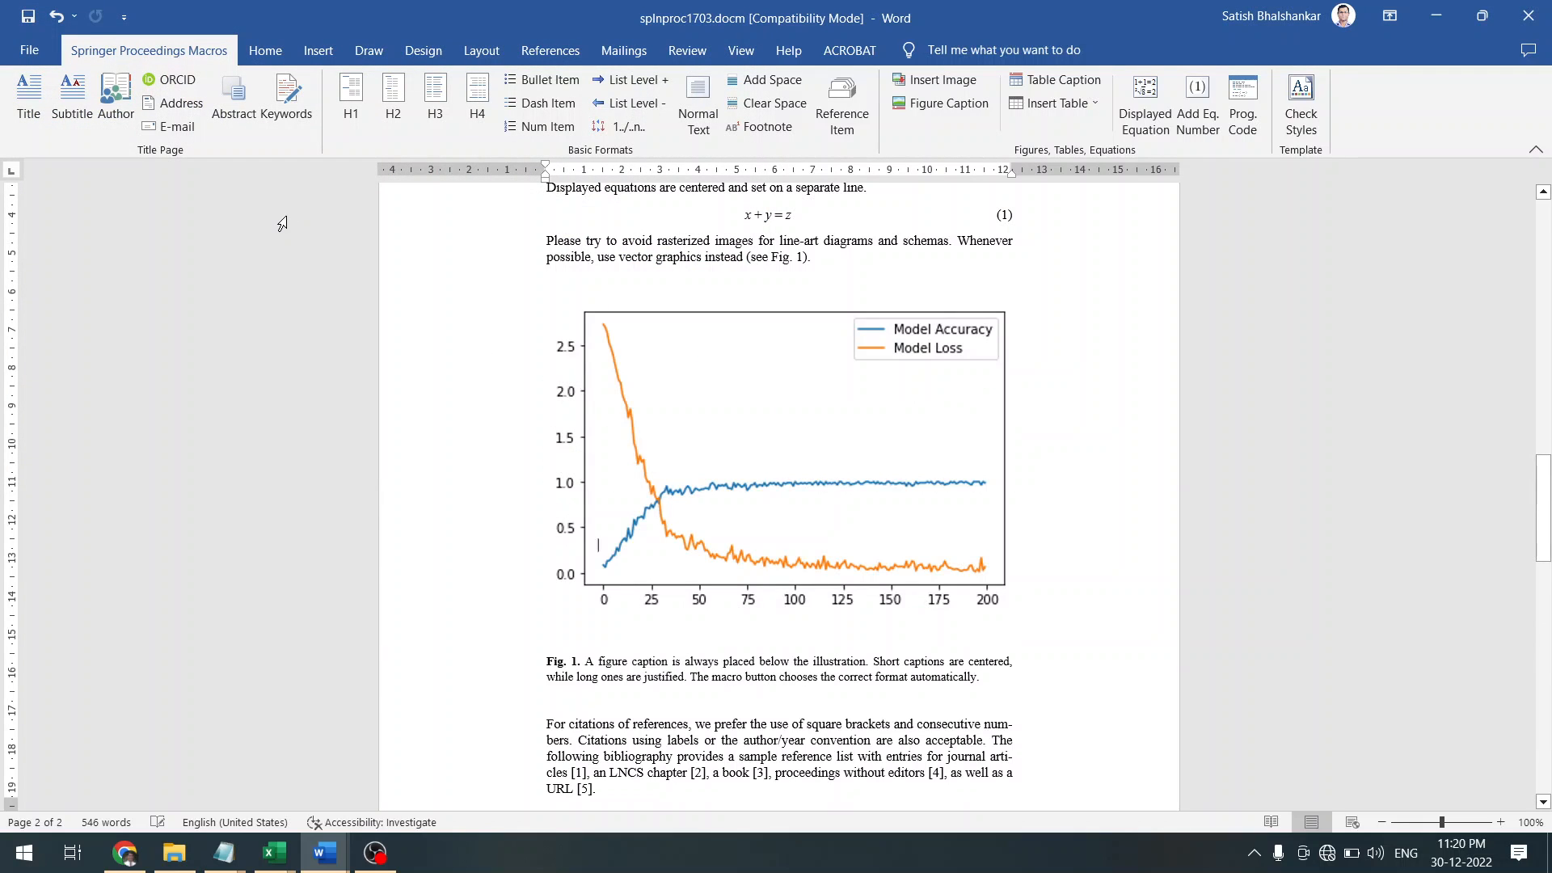
{"action": "left_click", "coordinate": [772, 449]}
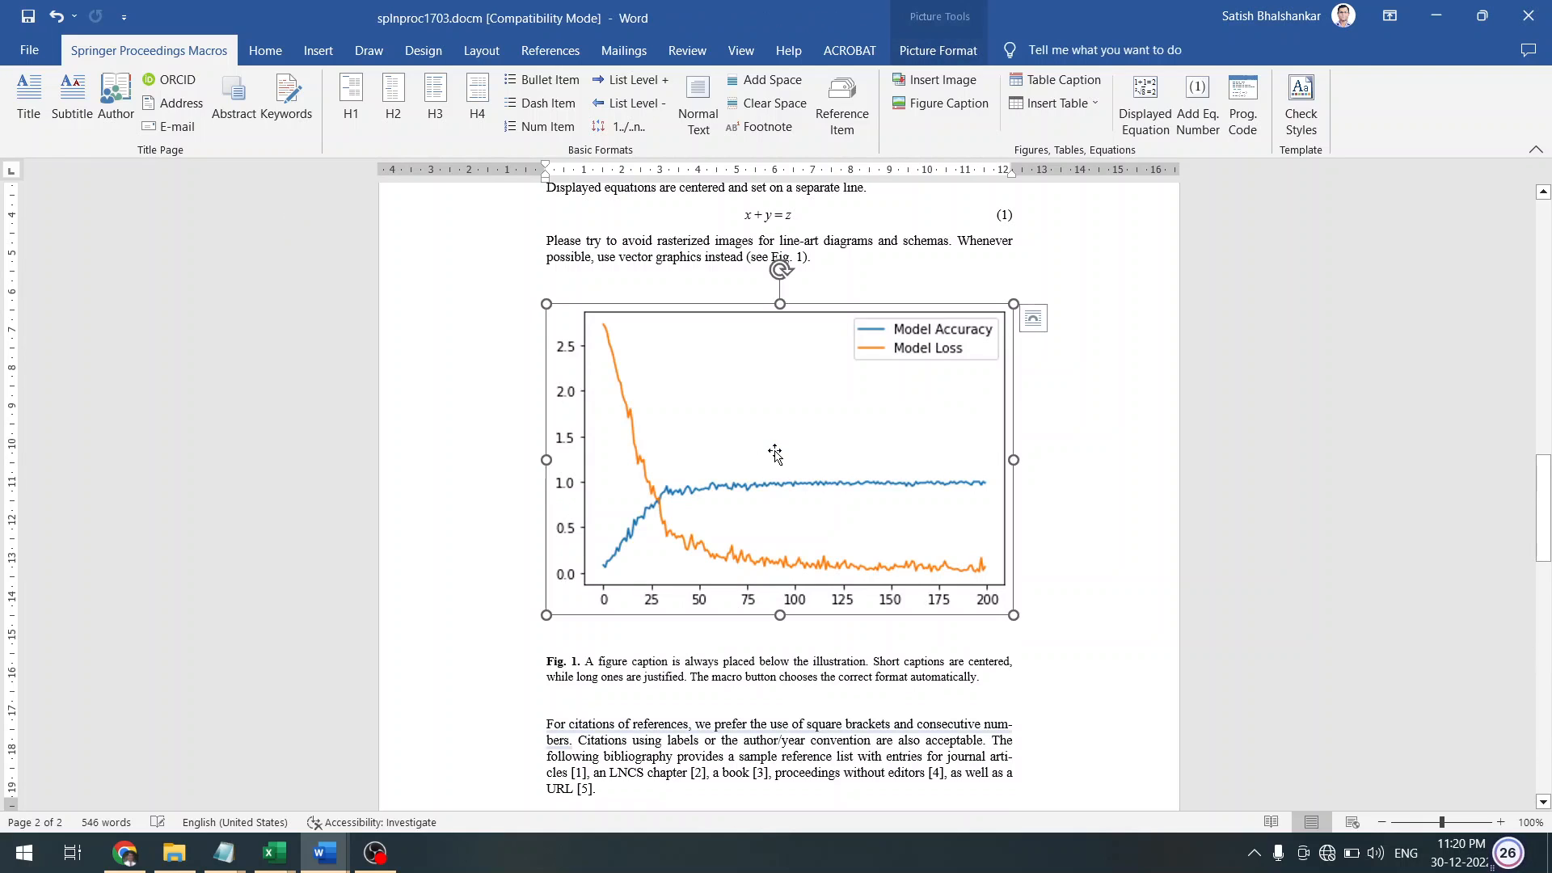
{"action": "left_click_drag", "start_coordinate": [1014, 618], "coordinate": [1015, 621]}
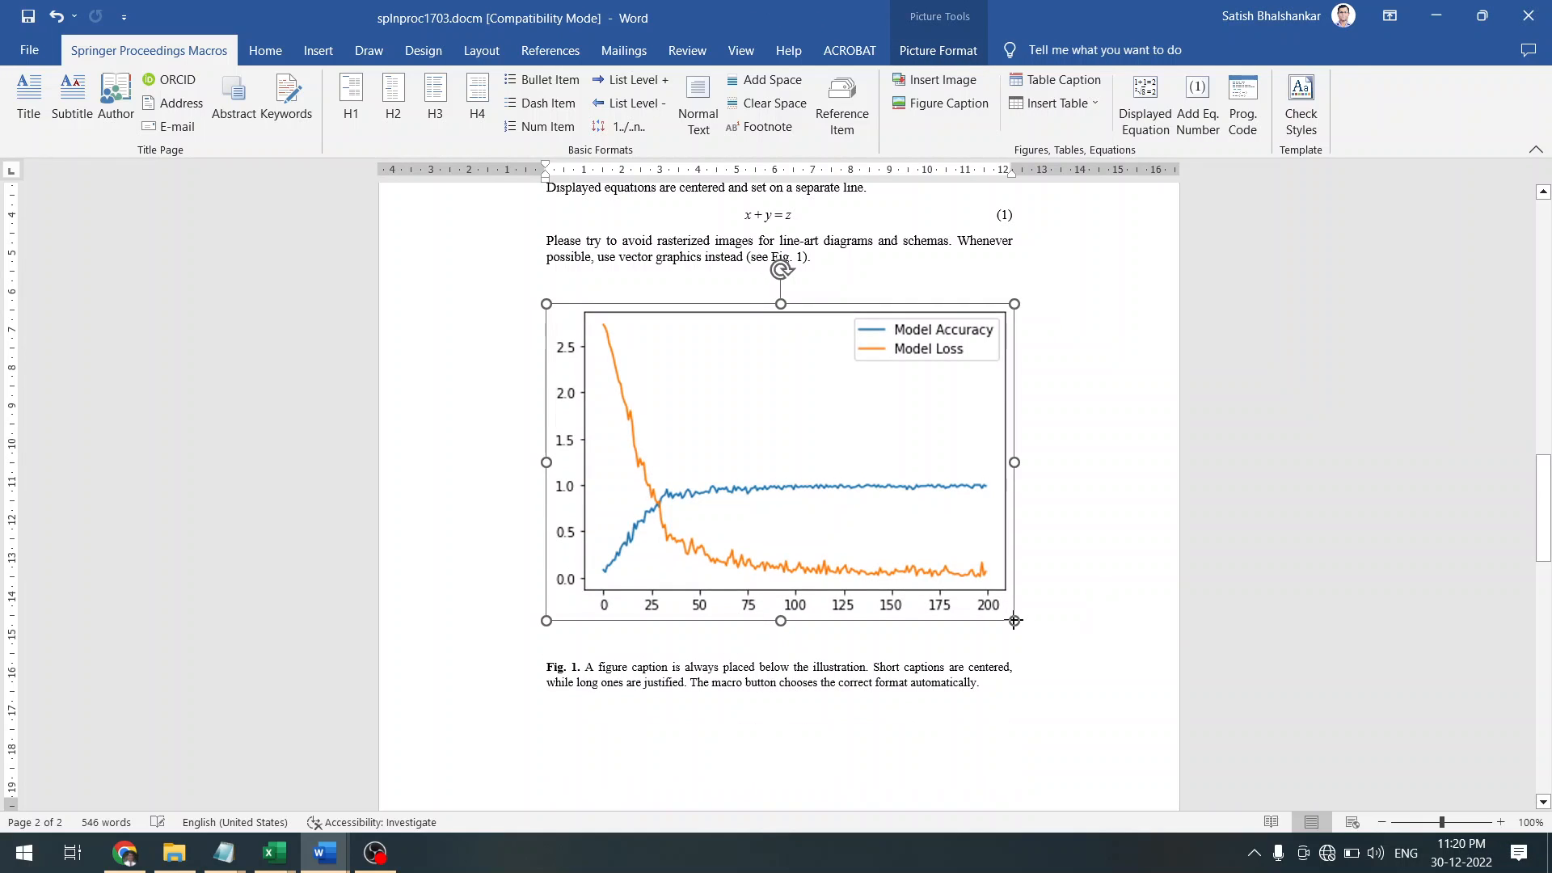
{"action": "left_click", "coordinate": [1014, 621]}
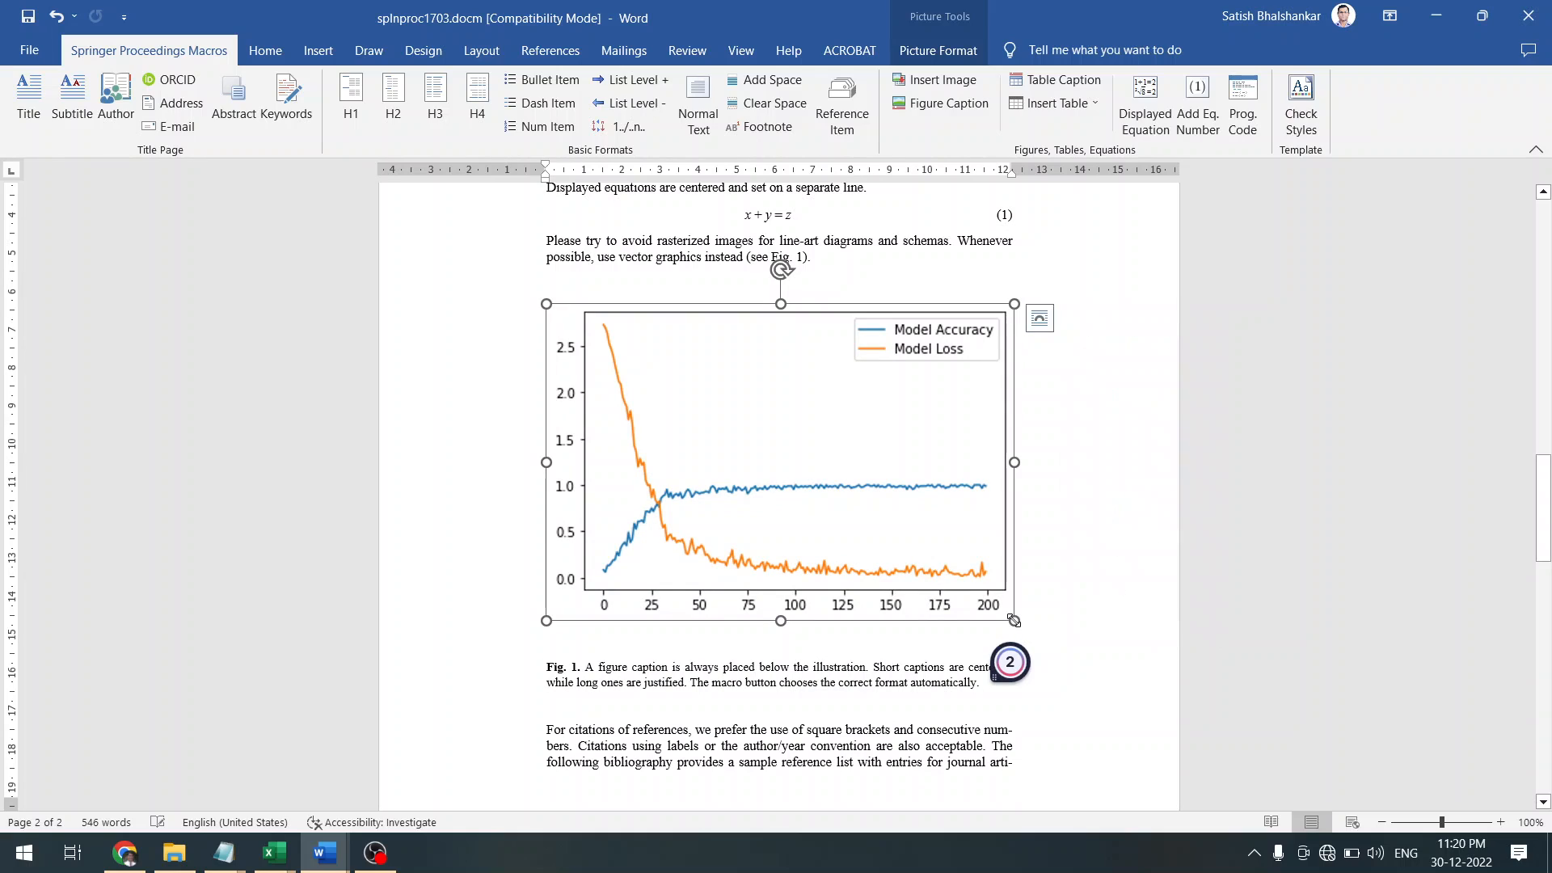
{"action": "left_click", "coordinate": [1012, 663]}
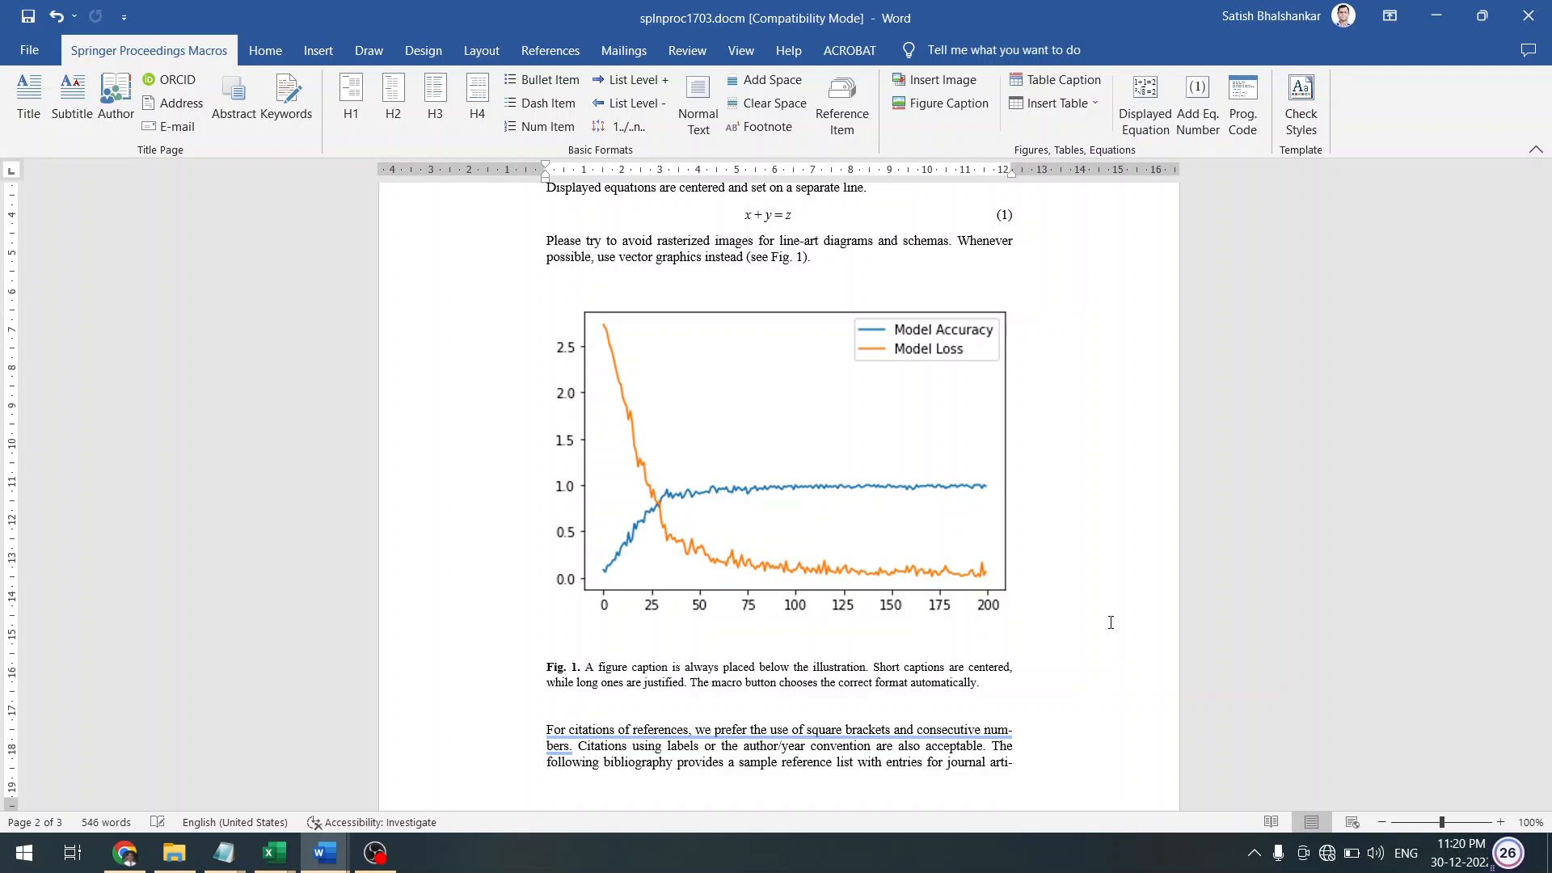
{"action": "left_click_drag", "start_coordinate": [1546, 558], "coordinate": [1548, 704]}
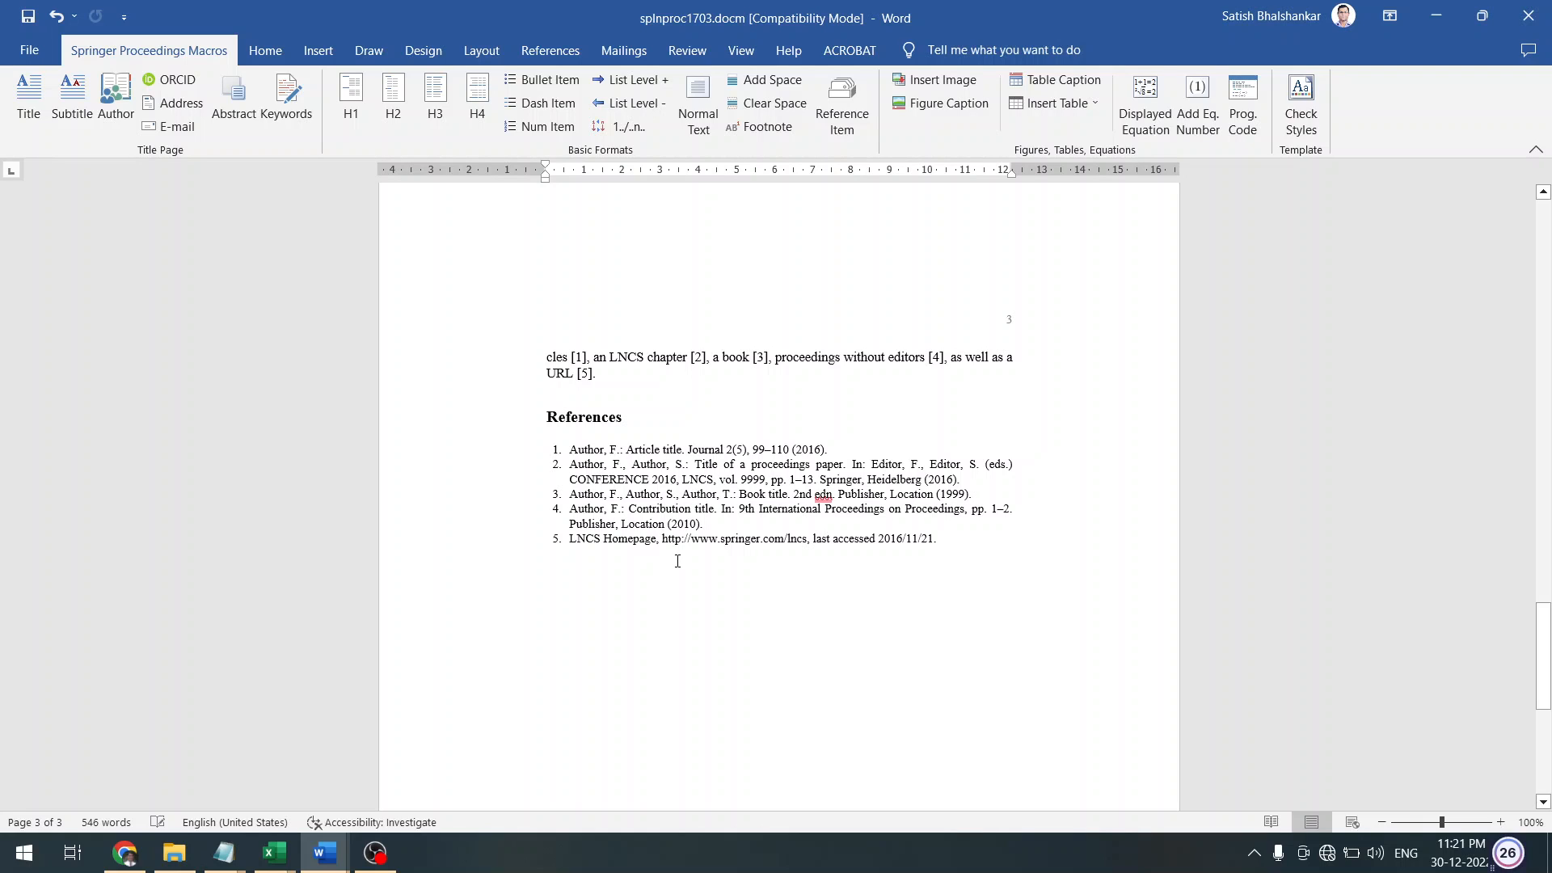
{"action": "mouse_move", "coordinate": [332, 864]}
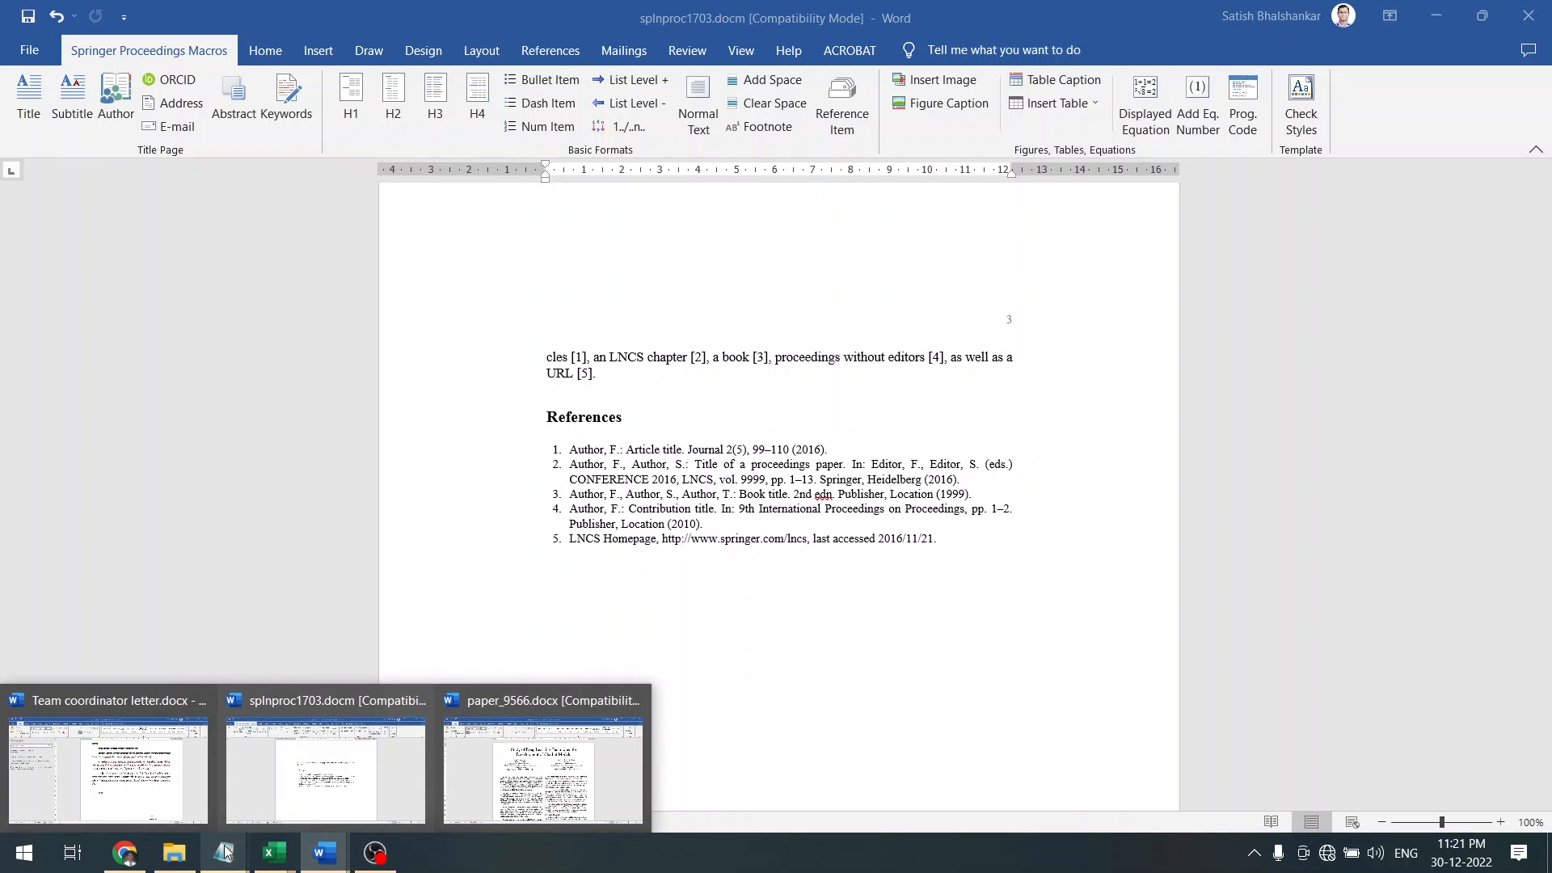
In File Explorer, open the 1.Research Work folder on drive E:
{"action": "left_click", "coordinate": [171, 858]}
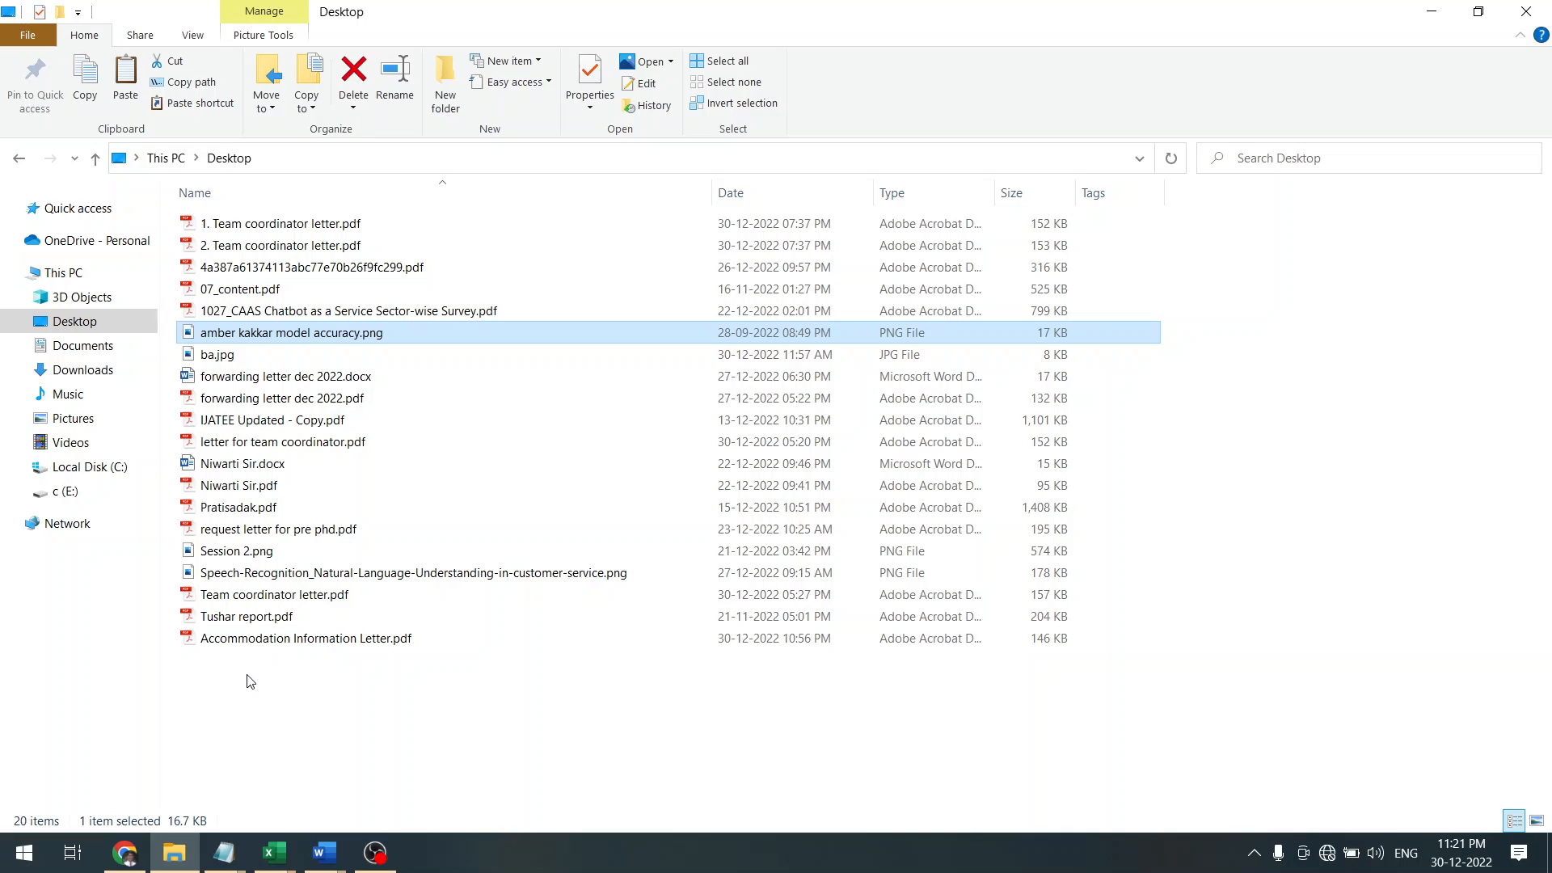
{"action": "key", "text": "alt+Left"}
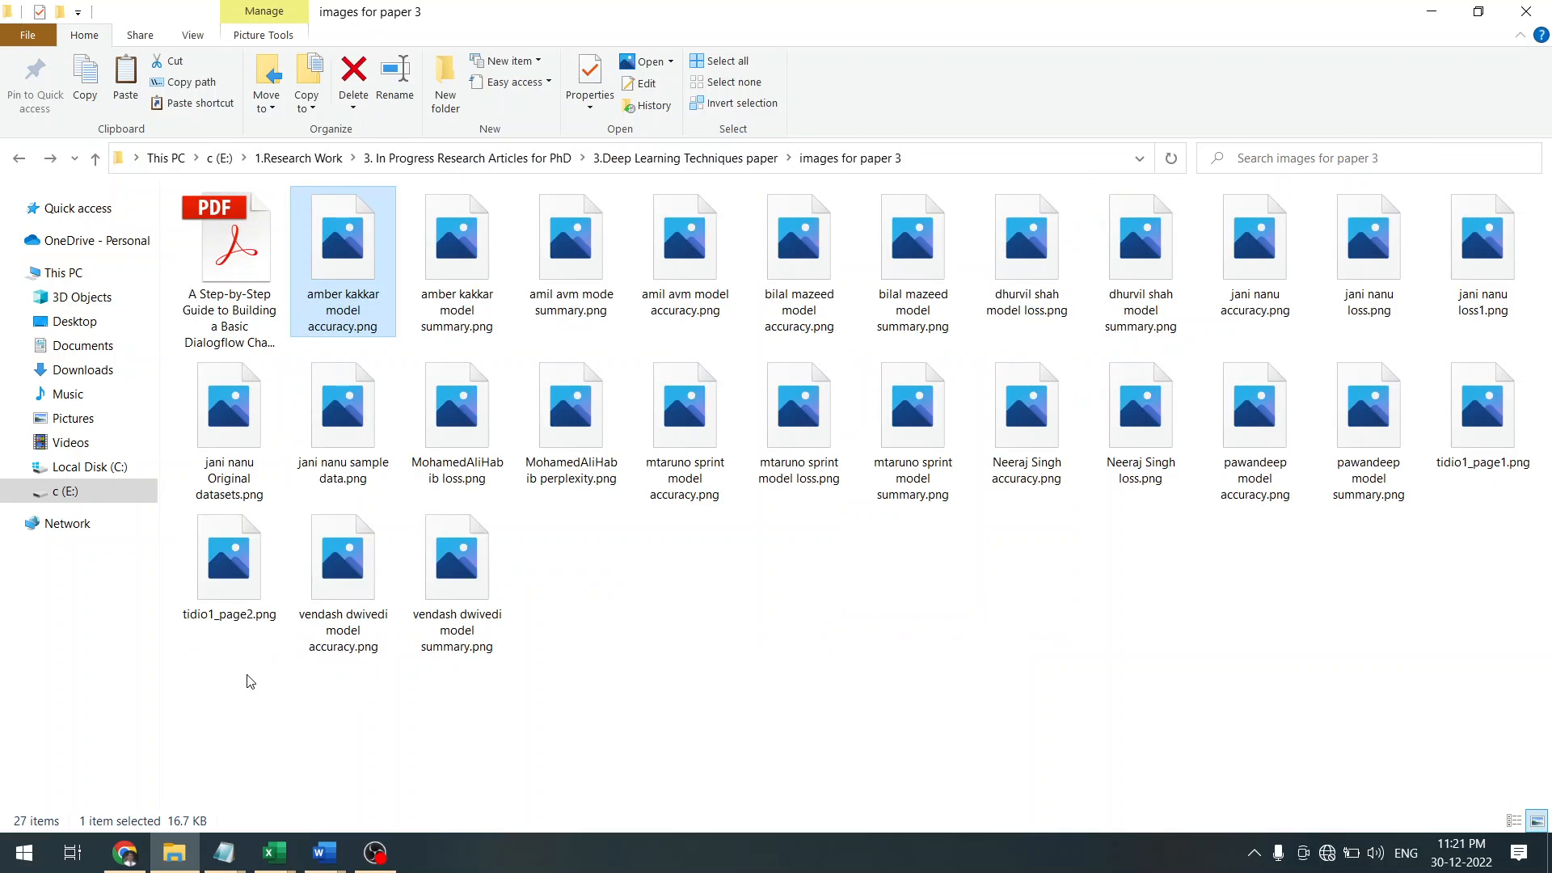
{"action": "left_click", "coordinate": [58, 491]}
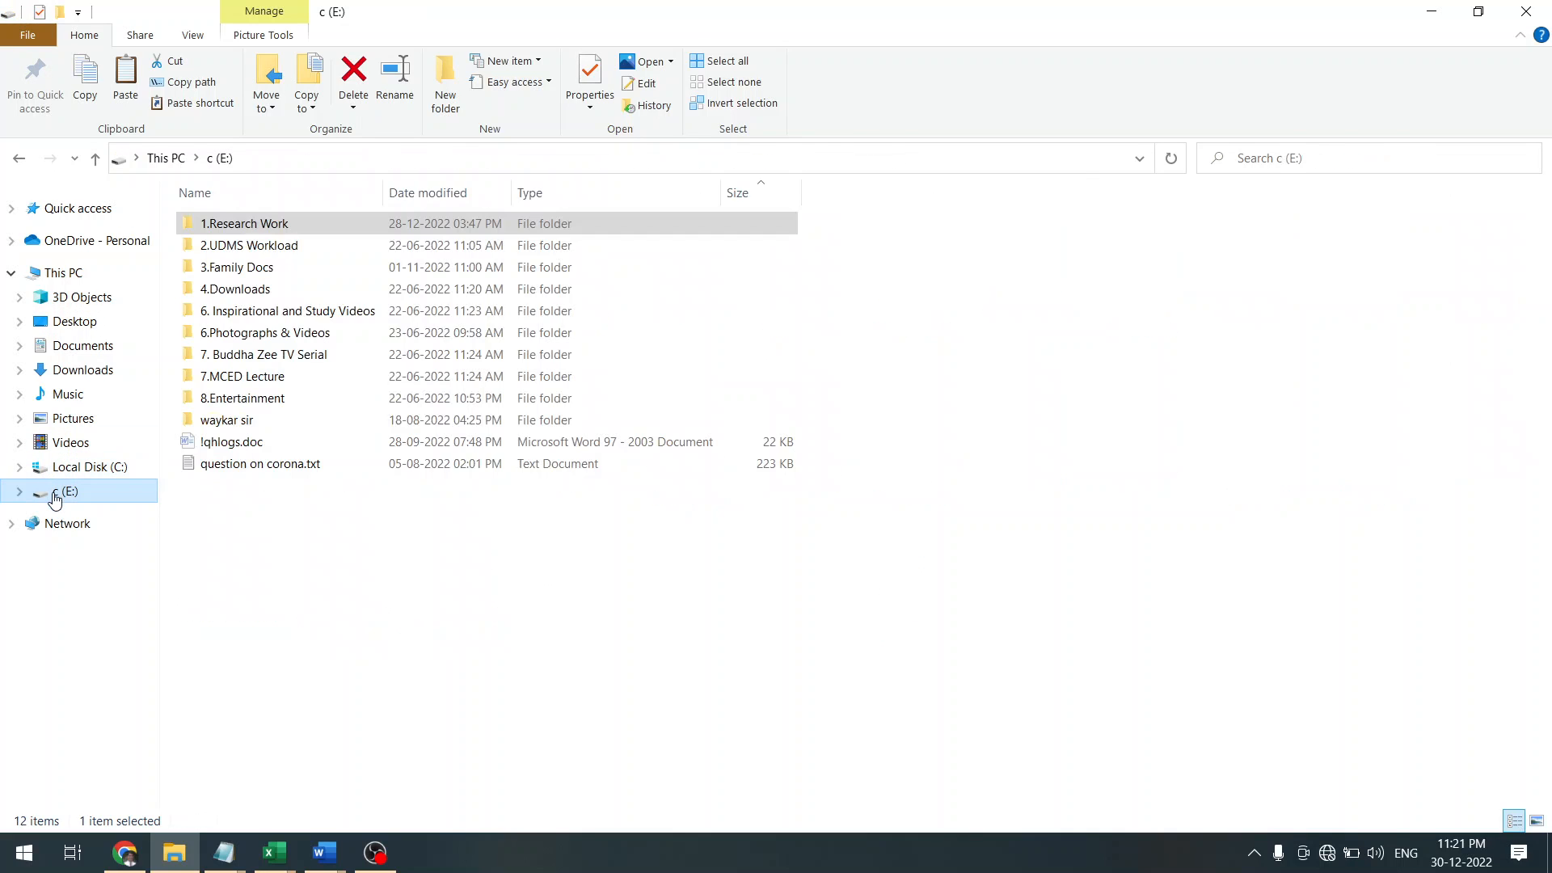
{"action": "key", "text": "Down"}
{"action": "key", "text": "Up"}
{"action": "key", "text": "Tab"}
{"action": "key", "text": "Down"}
{"action": "key", "text": "Up"}
{"action": "key", "text": "Return"}
Open 3. In Progress Research Articles for PhD, then 1.review on chatbot, then ICAMIDA Conference 2022
{"action": "key", "text": "Down"}
{"action": "key", "text": "Up"}
{"action": "key", "text": "Down"}
{"action": "key", "text": "Down"}
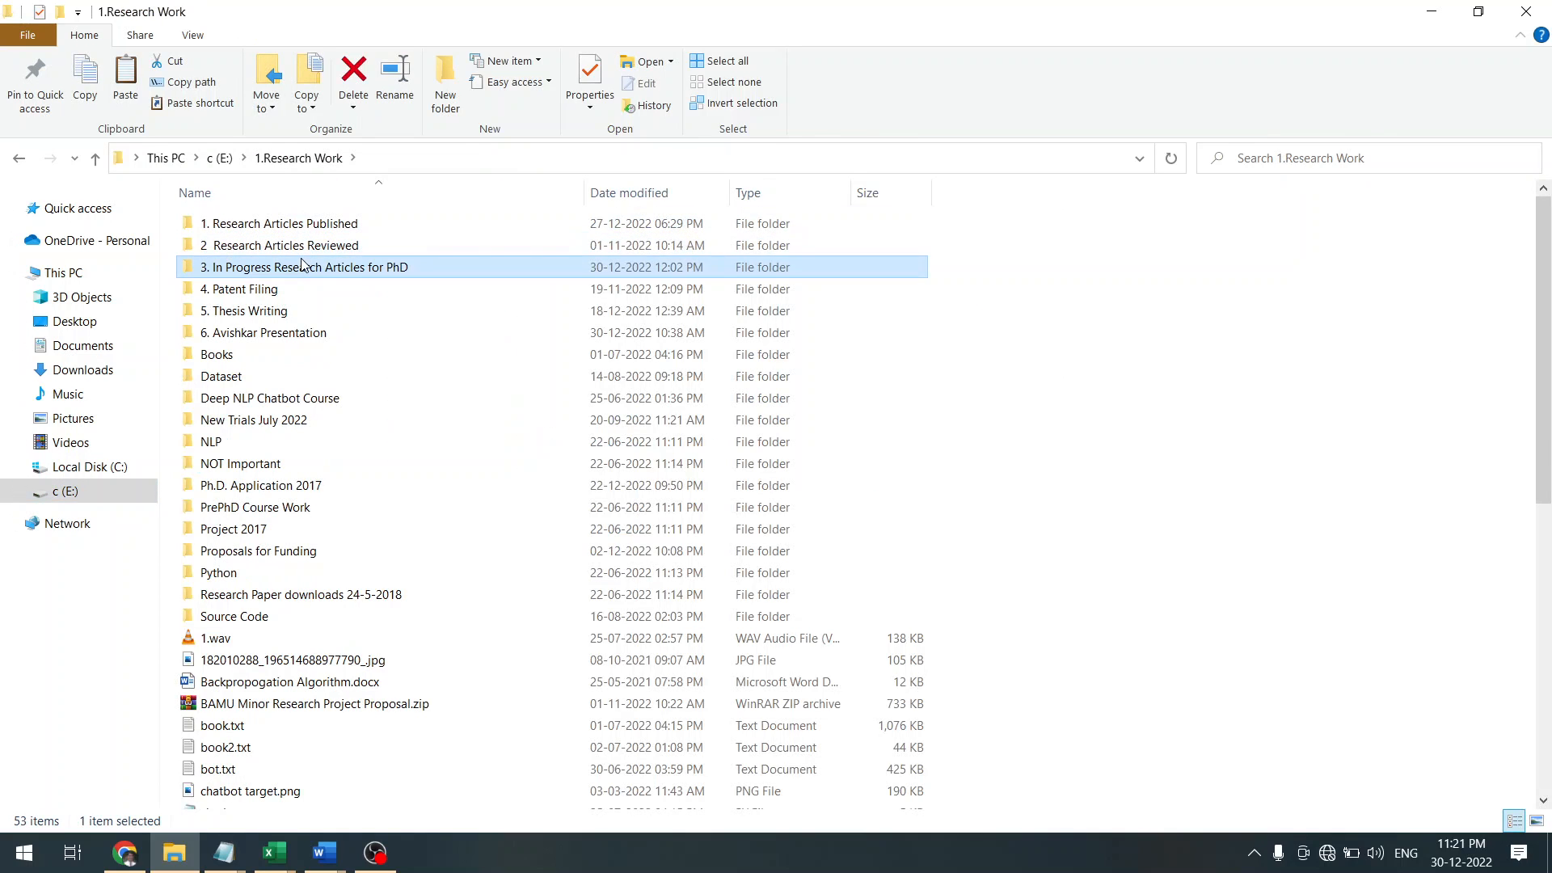
{"action": "key", "text": "Return"}
{"action": "key", "text": "Down"}
{"action": "key", "text": "Up"}
{"action": "key", "text": "Return"}
{"action": "key", "text": "Down"}
{"action": "key", "text": "Up"}
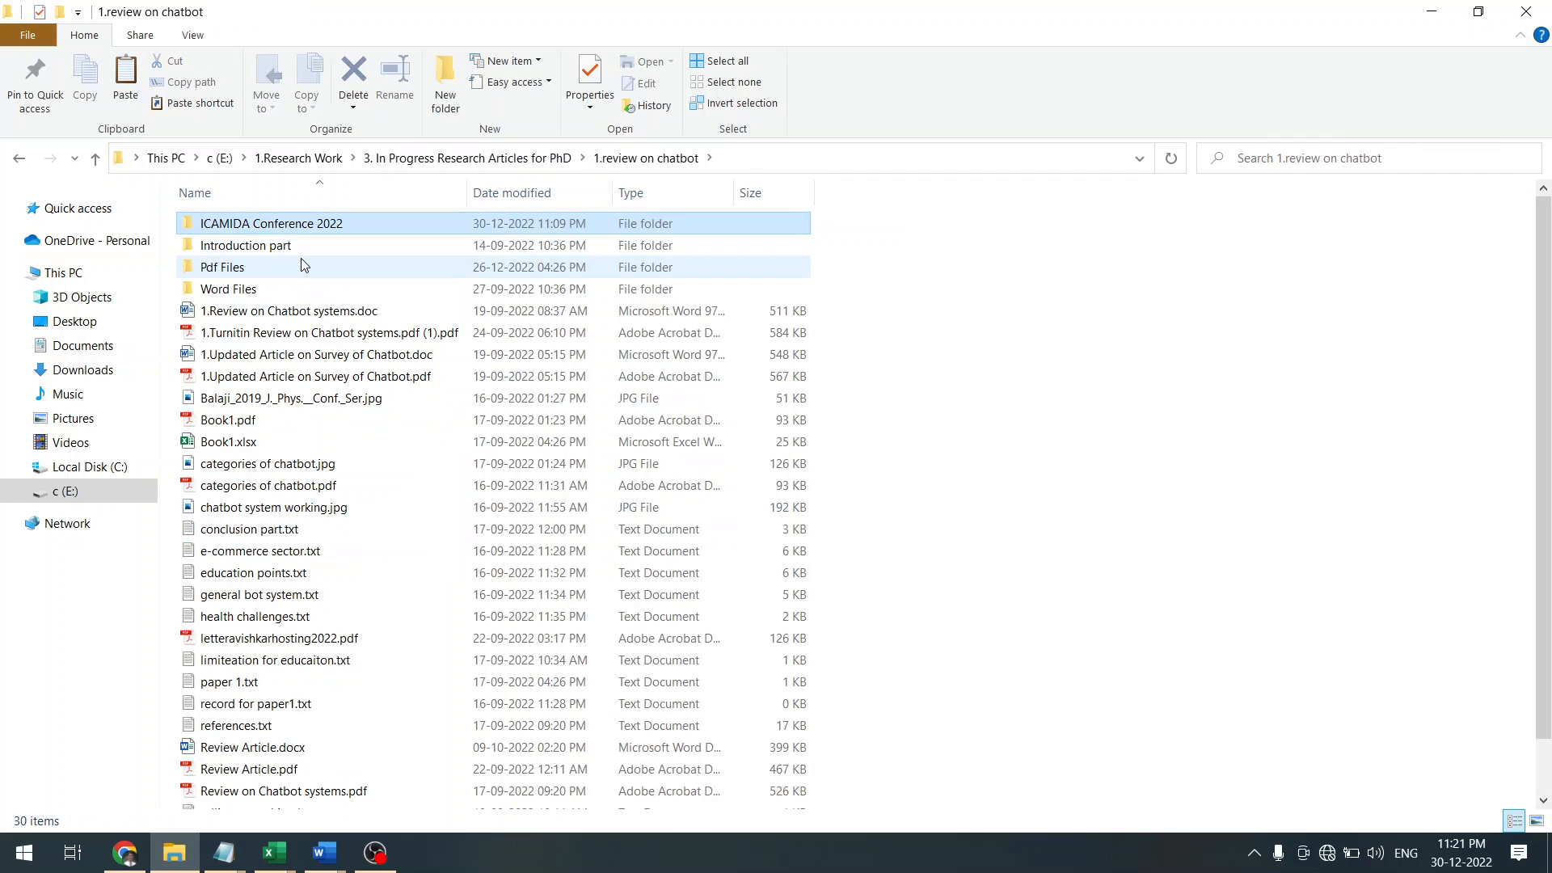
{"action": "key", "text": "Return"}
{"action": "key", "text": "Up"}
{"action": "key", "text": "Down"}
{"action": "key", "text": "Down"}
{"action": "key", "text": "Down"}
{"action": "key", "text": "Down"}
{"action": "key", "text": "Up"}
{"action": "key", "text": "Up"}
{"action": "key", "text": "Down"}
{"action": "key", "text": "Down"}
{"action": "key", "text": "Down"}
{"action": "key", "text": "Down"}
{"action": "key", "text": "Down"}
{"action": "key", "text": "Down"}
{"action": "key", "text": "Down"}
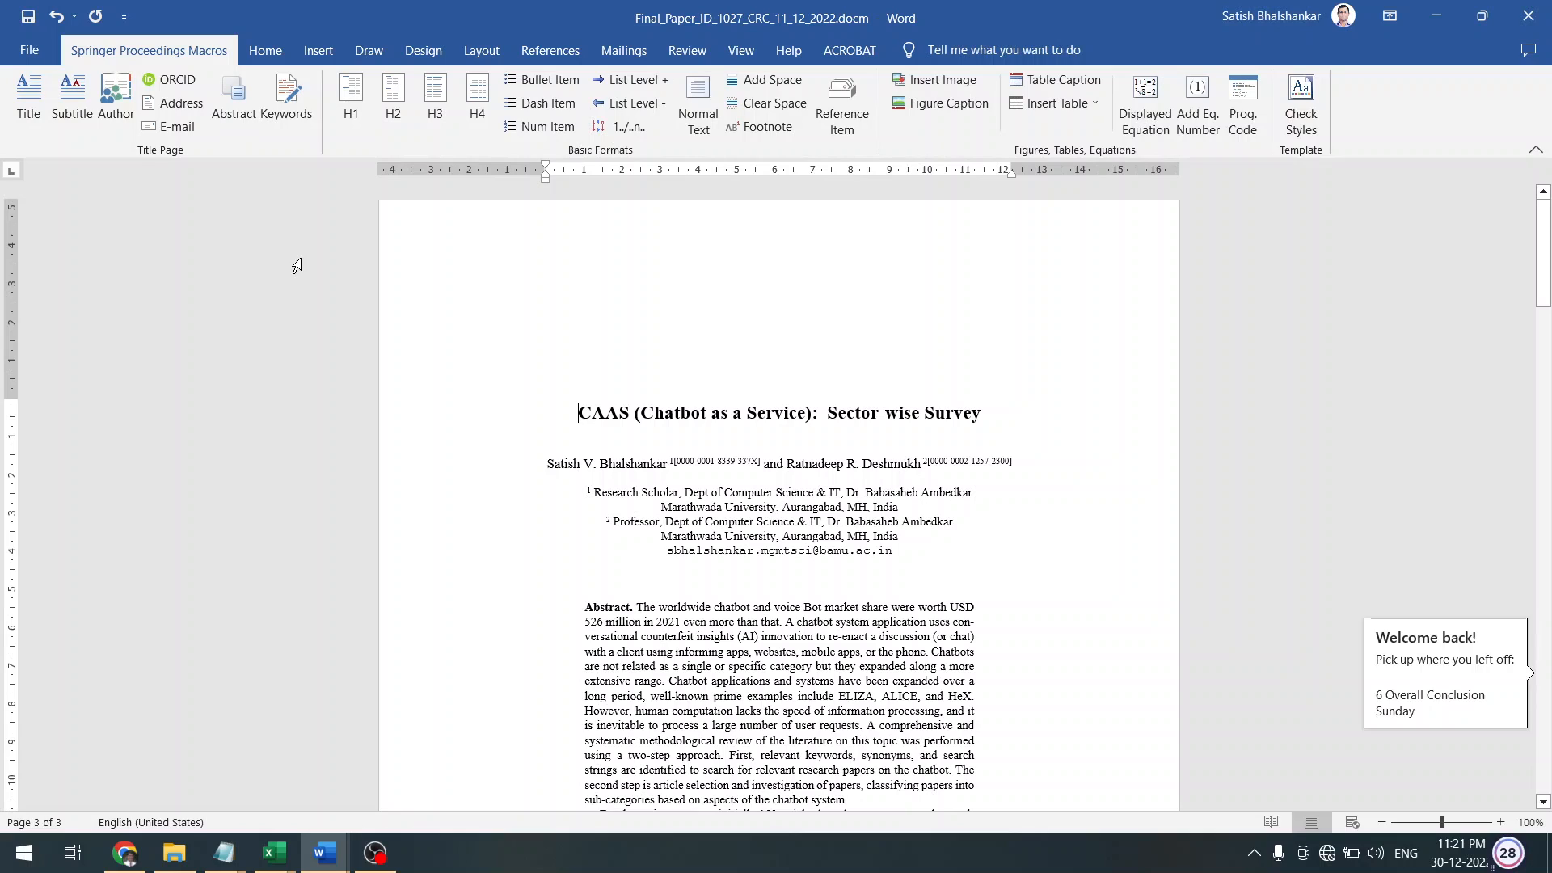
Scroll down to the References list and highlight the author, conference and venue in reference 4
{"action": "left_click_drag", "start_coordinate": [1545, 234], "coordinate": [1546, 719]}
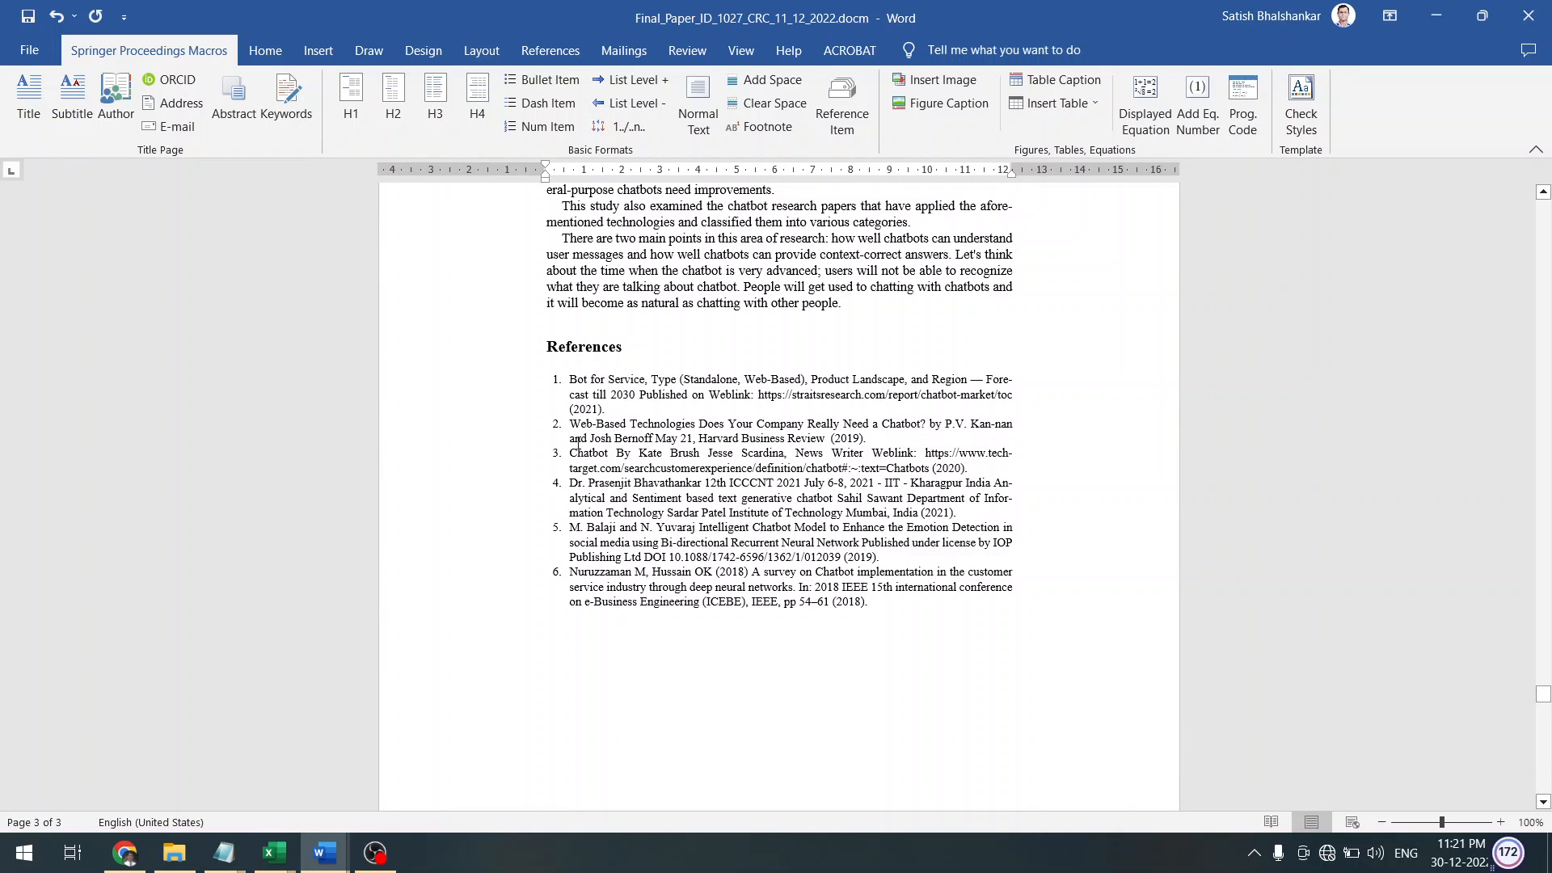
{"action": "left_click", "coordinate": [570, 483]}
{"action": "key", "text": "shift+Right"}
{"action": "key", "text": "shift+Right"}
{"action": "key", "text": "shift+Right"}
{"action": "key", "text": "shift+Right"}
{"action": "key", "text": "shift+Right"}
{"action": "key", "text": "shift+Right"}
{"action": "key", "text": "shift+Right"}
{"action": "key", "text": "shift+Right"}
{"action": "key", "text": "shift+Right"}
{"action": "key", "text": "shift+Right"}
{"action": "key", "text": "shift+Right"}
{"action": "key", "text": "shift+Right"}
{"action": "key", "text": "shift+Right"}
{"action": "key", "text": "shift+Right"}
{"action": "key", "text": "shift+Right"}
{"action": "key", "text": "shift+Right"}
{"action": "key", "text": "shift+Right"}
{"action": "key", "text": "shift+Right"}
{"action": "key", "text": "shift+Right"}
{"action": "key", "text": "shift+Right"}
{"action": "key", "text": "Right"}
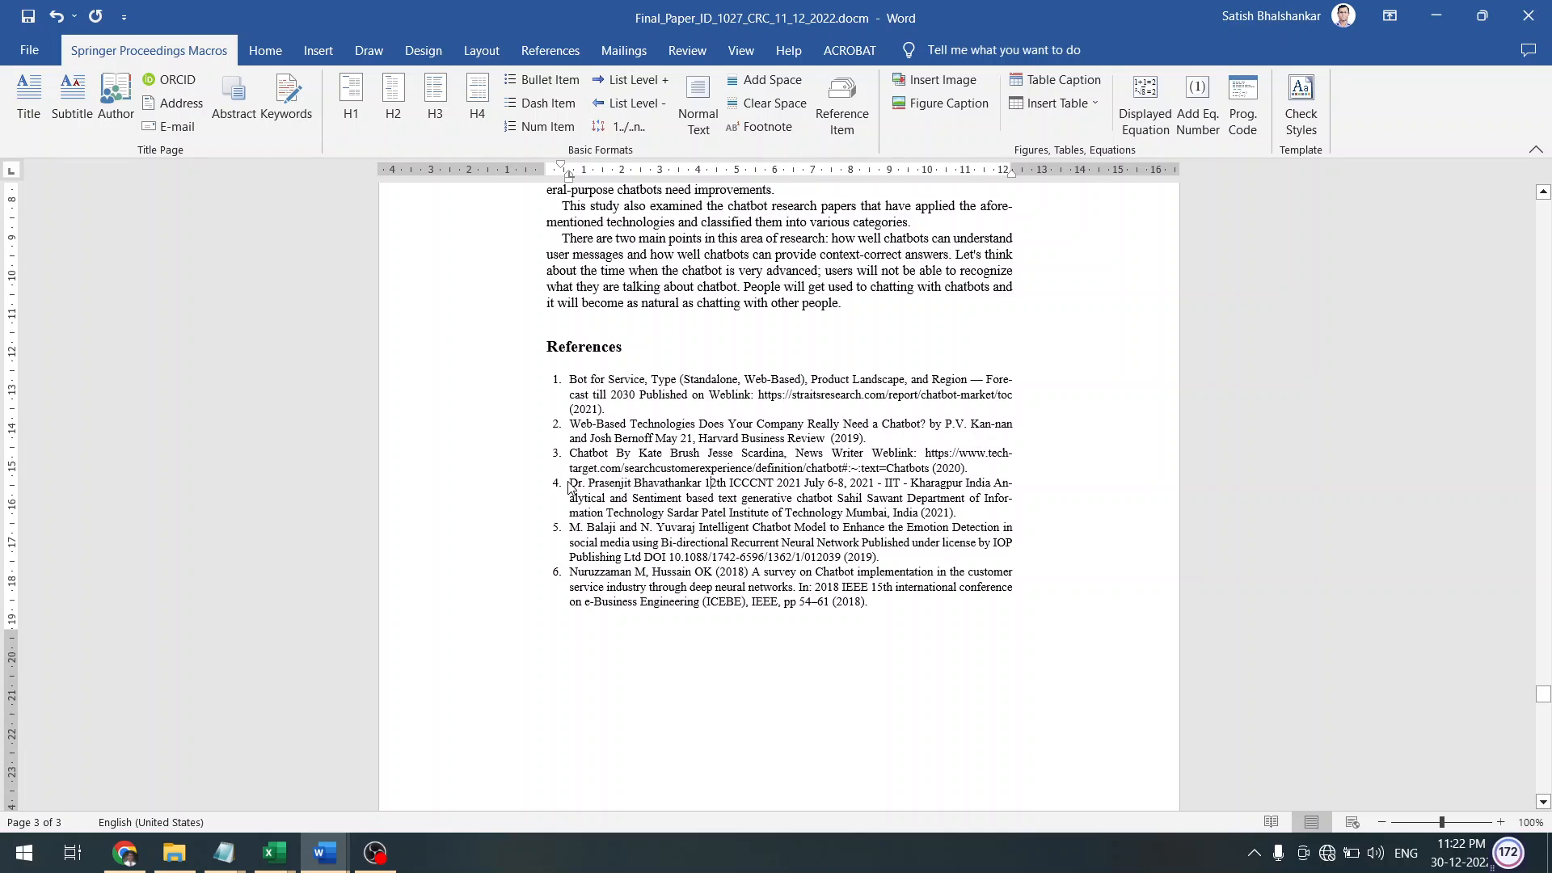
{"action": "key", "text": "shift+Right"}
{"action": "key", "text": "shift+Right"}
{"action": "key", "text": "shift+Right"}
{"action": "key", "text": "shift+Right"}
{"action": "key", "text": "shift+Right"}
{"action": "key", "text": "shift+Right"}
{"action": "key", "text": "shift+Right"}
{"action": "key", "text": "shift+Right"}
{"action": "key", "text": "shift+Right"}
{"action": "key", "text": "shift+Right"}
{"action": "key", "text": "shift+Right"}
{"action": "key", "text": "shift+Right"}
{"action": "key", "text": "shift+Right"}
{"action": "key", "text": "shift+Right"}
{"action": "key", "text": "shift+Right"}
{"action": "key", "text": "shift+Right"}
{"action": "key", "text": "shift+Right"}
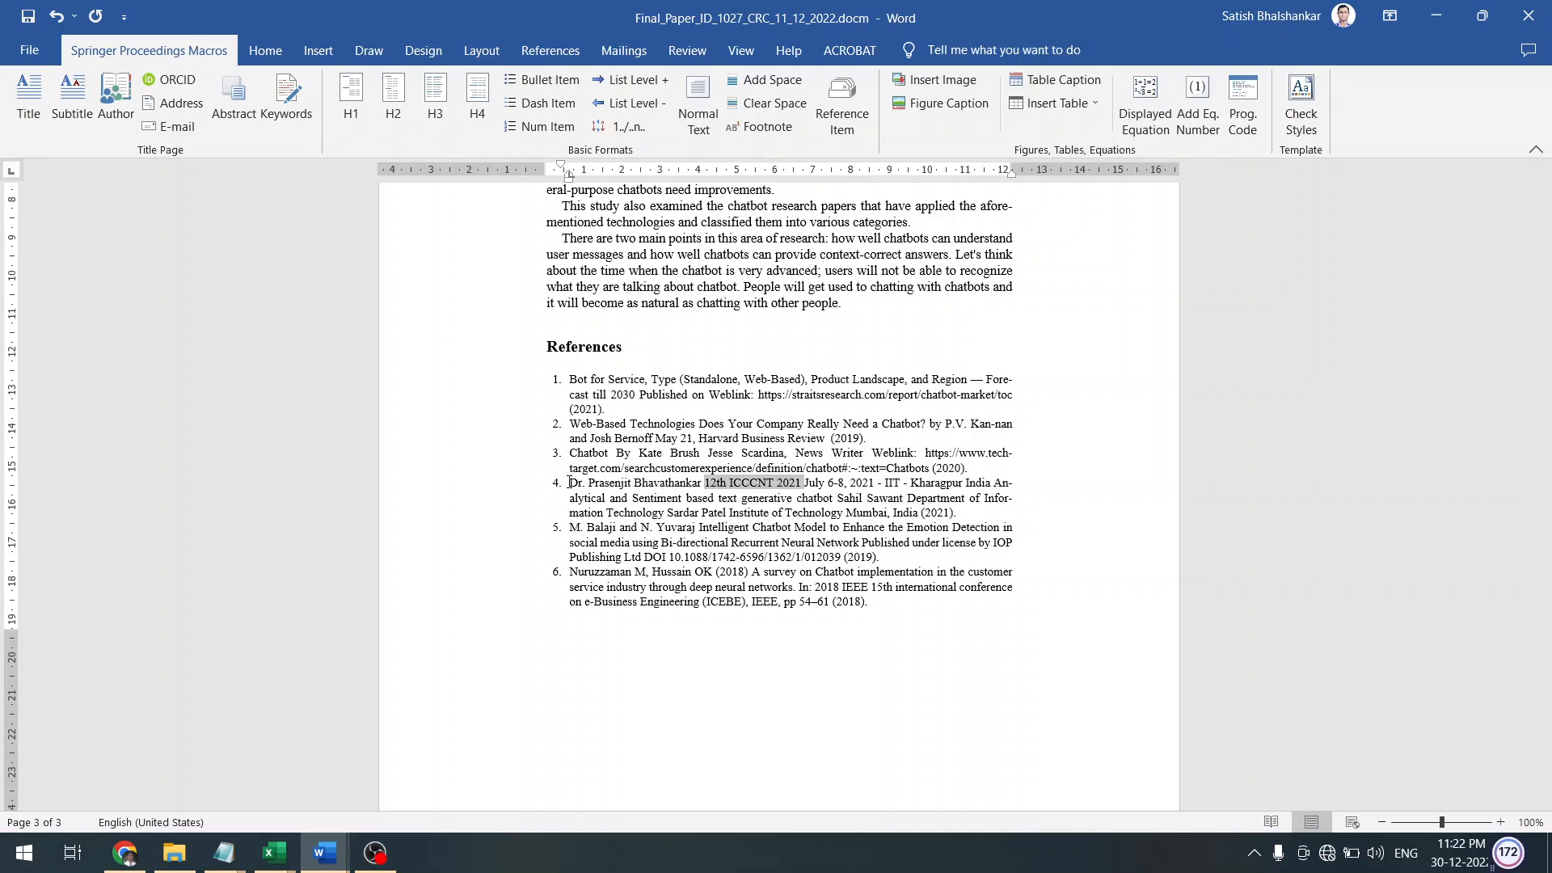
{"action": "key", "text": "Right"}
{"action": "key", "text": "shift+Right"}
{"action": "key", "text": "shift+Right"}
{"action": "key", "text": "shift+Right"}
{"action": "key", "text": "shift+Right"}
{"action": "key", "text": "shift+Right"}
{"action": "key", "text": "shift+Right"}
{"action": "key", "text": "shift+Right"}
{"action": "key", "text": "shift+Right"}
{"action": "key", "text": "shift+Right"}
{"action": "key", "text": "shift+Right"}
{"action": "key", "text": "shift+Right"}
{"action": "key", "text": "shift+Right"}
{"action": "key", "text": "shift+Right"}
{"action": "key", "text": "shift+Right"}
{"action": "key", "text": "shift+Right"}
{"action": "key", "text": "shift+Right"}
{"action": "key", "text": "shift+Right"}
{"action": "key", "text": "shift+Right"}
{"action": "key", "text": "shift+Right"}
{"action": "key", "text": "shift+Right"}
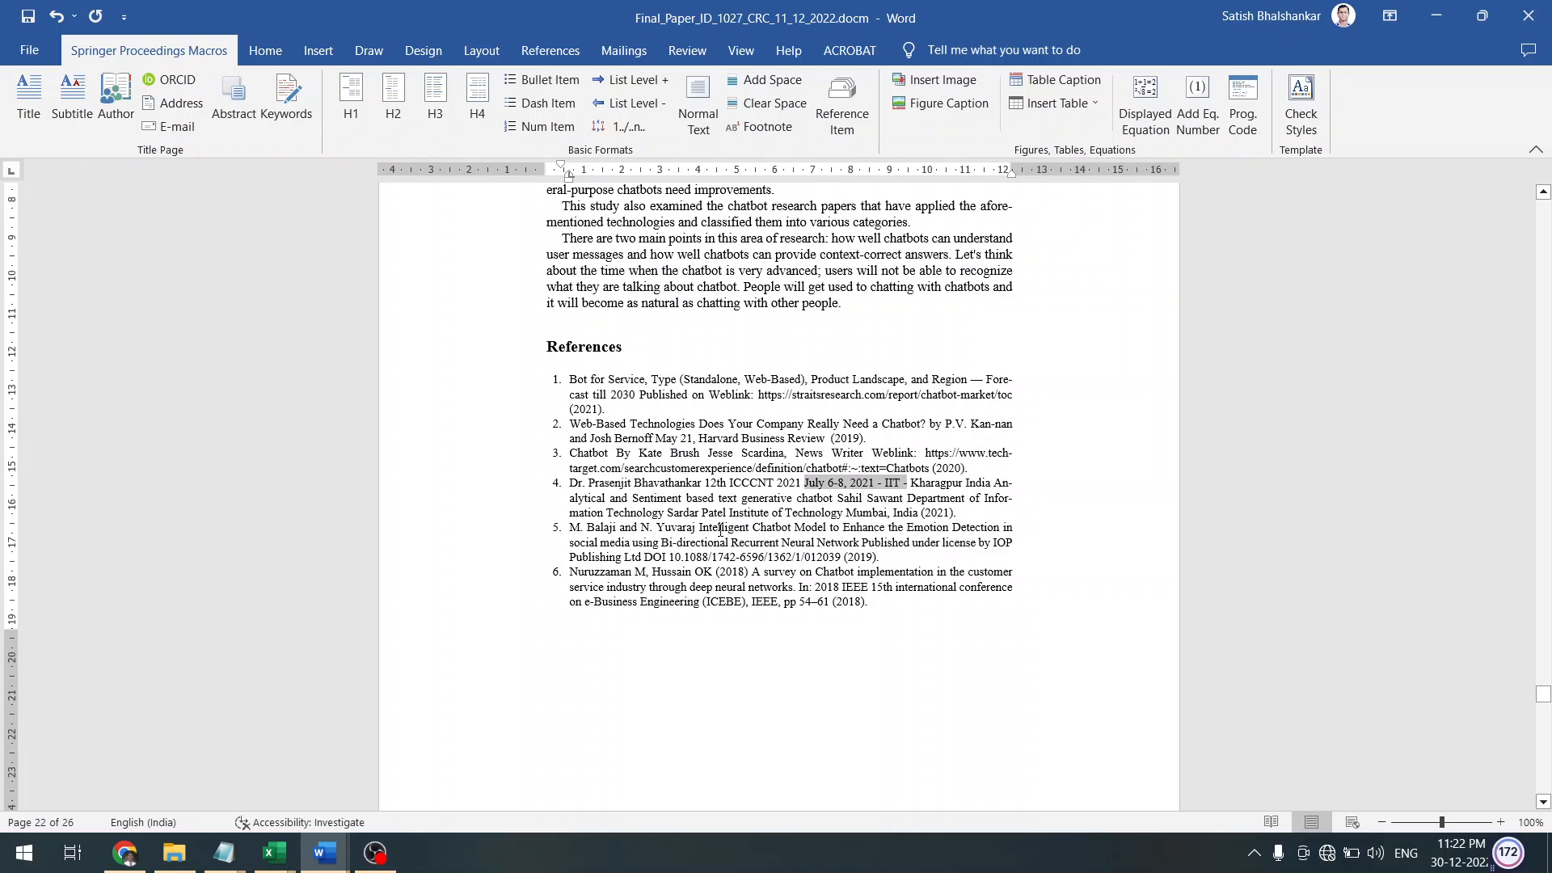
{"action": "left_click", "coordinate": [719, 529]}
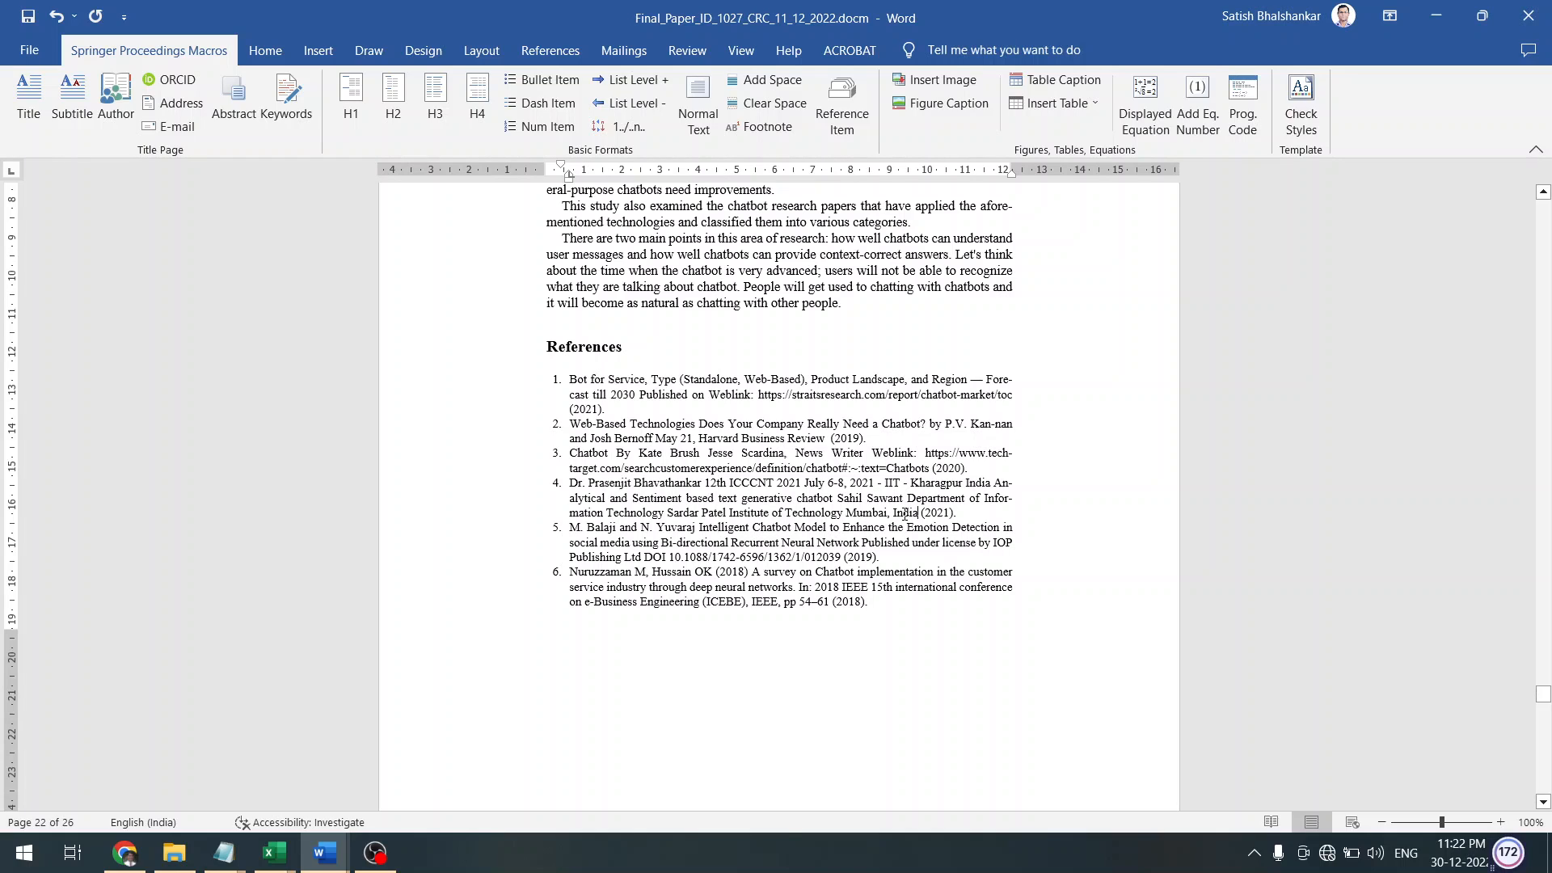
Highlight the 2021 years in references 4 and 1 and the closing year of reference 6
{"action": "key", "text": "shift+Right"}
{"action": "key", "text": "shift+Right"}
{"action": "key", "text": "shift+Right"}
{"action": "key", "text": "shift+Right"}
{"action": "key", "text": "shift+Right"}
{"action": "key", "text": "shift+Right"}
{"action": "left_click", "coordinate": [582, 409]}
{"action": "key", "text": "Home"}
{"action": "key", "text": "shift+Right"}
{"action": "key", "text": "shift+Right"}
{"action": "key", "text": "shift+Right"}
{"action": "key", "text": "shift+Right"}
{"action": "key", "text": "shift+Right"}
{"action": "key", "text": "shift+Right"}
{"action": "left_click", "coordinate": [869, 614]}
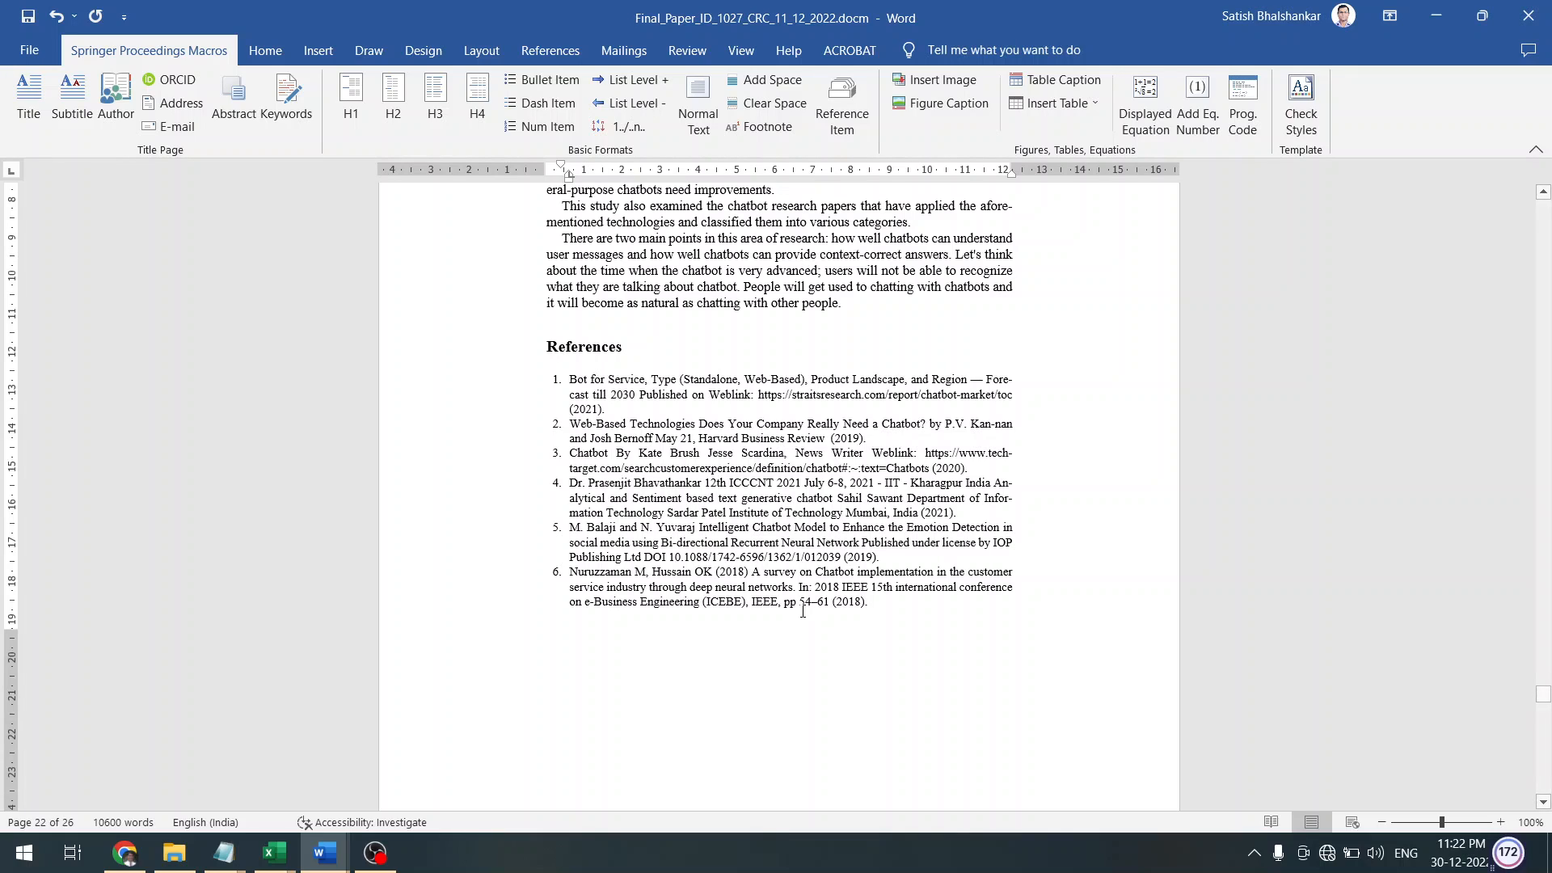
{"action": "key", "text": "shift+Right"}
{"action": "key", "text": "shift+Right"}
{"action": "key", "text": "shift+Right"}
{"action": "key", "text": "shift+Right"}
{"action": "key", "text": "shift+Right"}
{"action": "key", "text": "shift+Right"}
{"action": "key", "text": "shift+Right"}
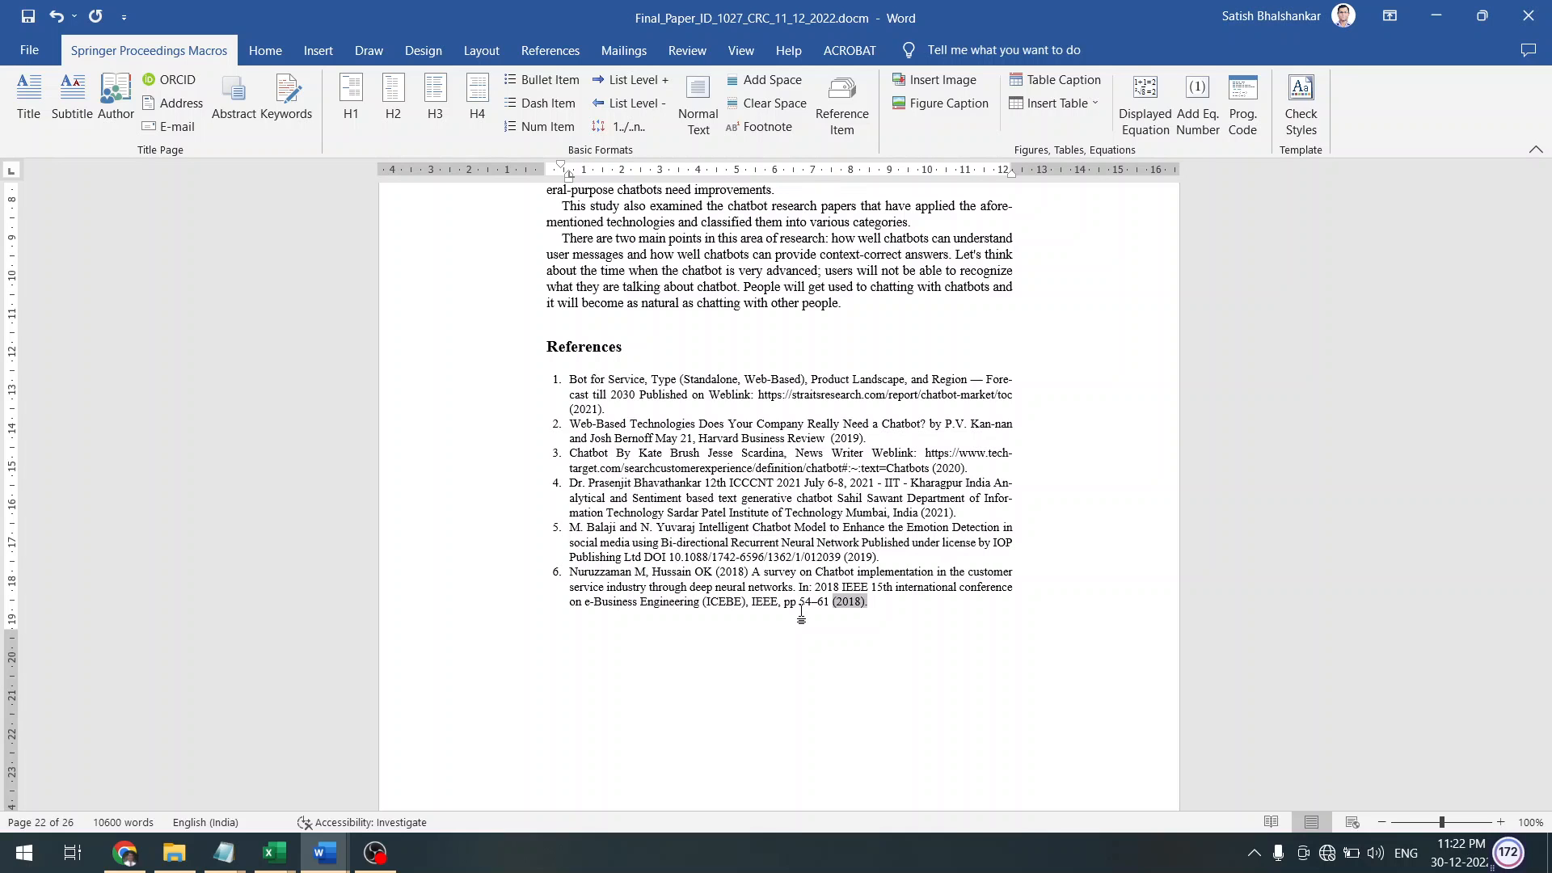
{"action": "left_click", "coordinate": [801, 616]}
{"action": "scroll", "coordinate": [801, 616], "scroll_direction": "down", "scroll_amount": 10}
Select the paper's references 1–6 for copying
{"action": "scroll", "coordinate": [802, 616], "scroll_direction": "up", "scroll_amount": 9}
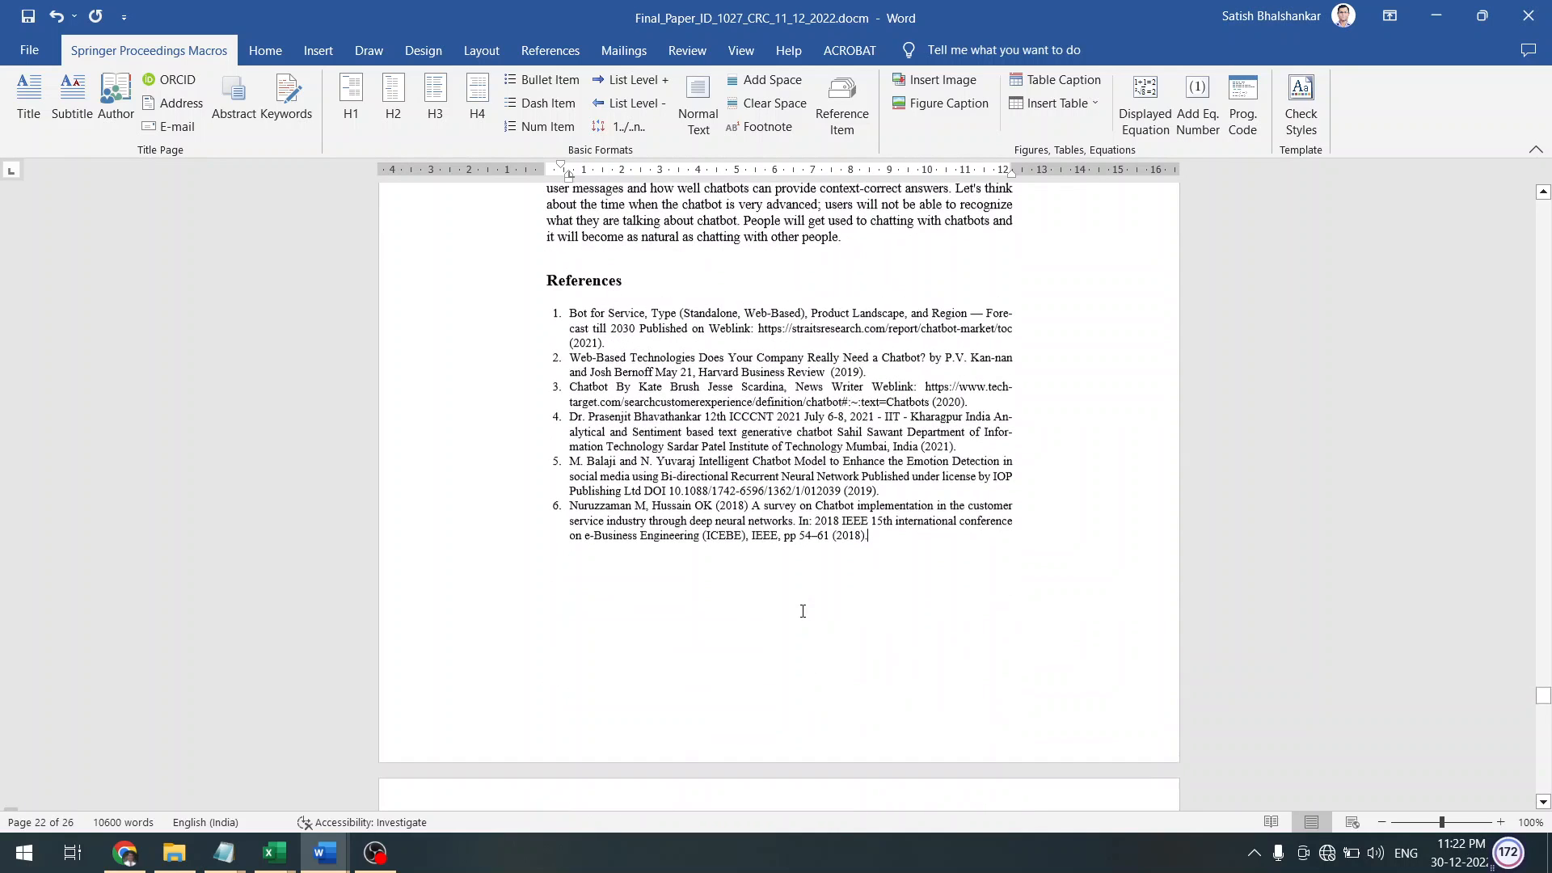
{"action": "left_click", "coordinate": [453, 350]}
{"action": "key", "text": "shift+Down"}
{"action": "key", "text": "shift+Down"}
{"action": "key", "text": "shift+Down"}
{"action": "key", "text": "shift+Down"}
{"action": "key", "text": "shift+Down"}
{"action": "key", "text": "shift+Down"}
{"action": "key", "text": "shift+Down"}
{"action": "key", "text": "shift+Down"}
{"action": "key", "text": "shift+Down"}
{"action": "key", "text": "shift+Down"}
{"action": "key", "text": "shift+Down"}
{"action": "key", "text": "shift+Down"}
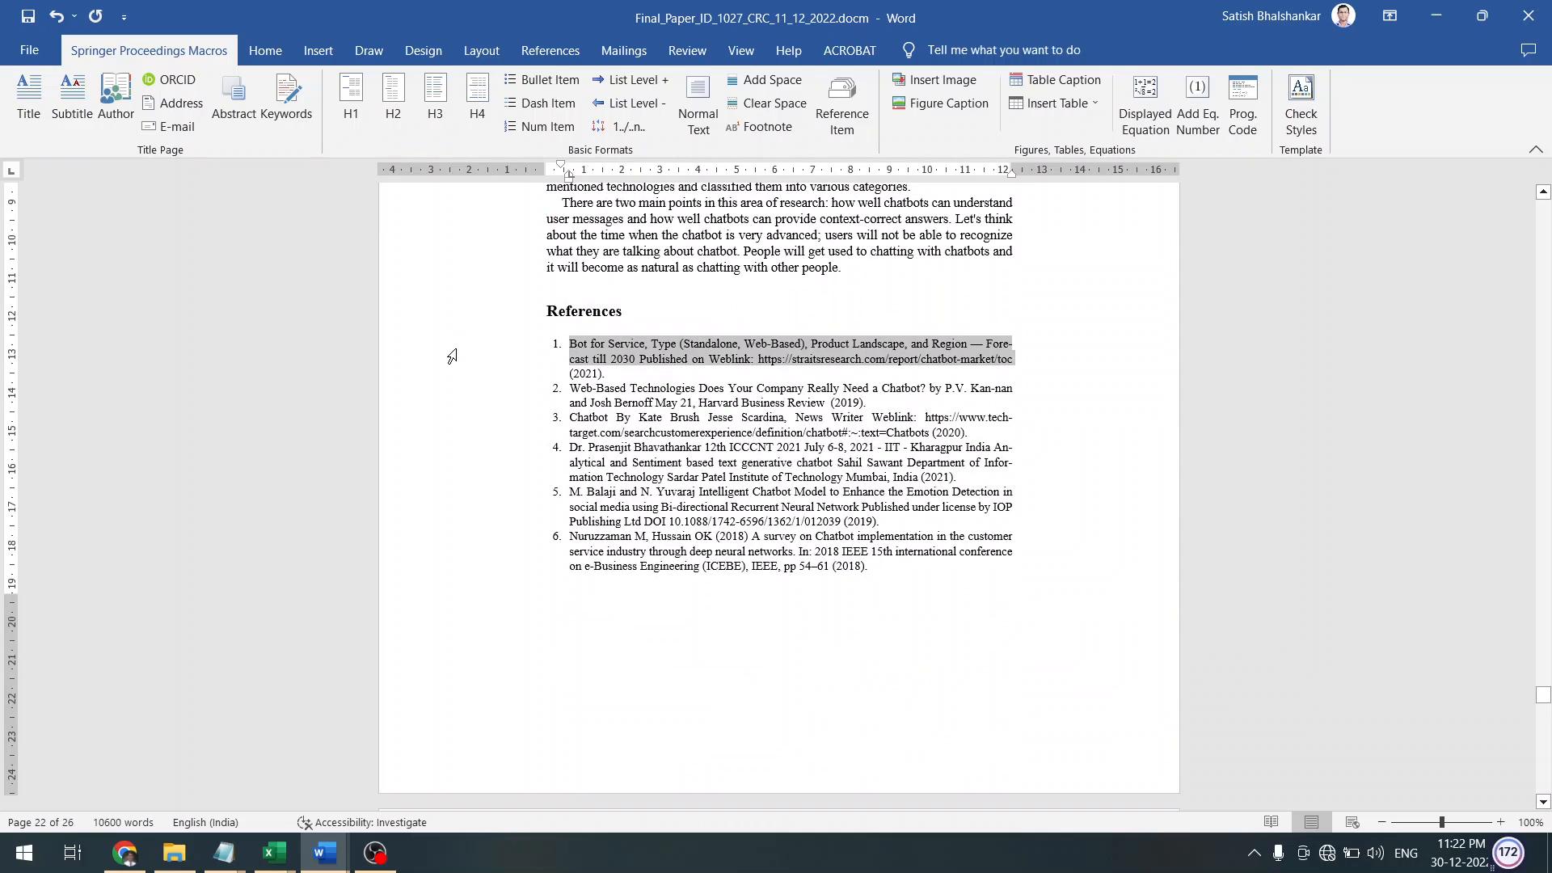
{"action": "key", "text": "shift+Down"}
{"action": "key", "text": "shift+Down"}
{"action": "key", "text": "shift+Down"}
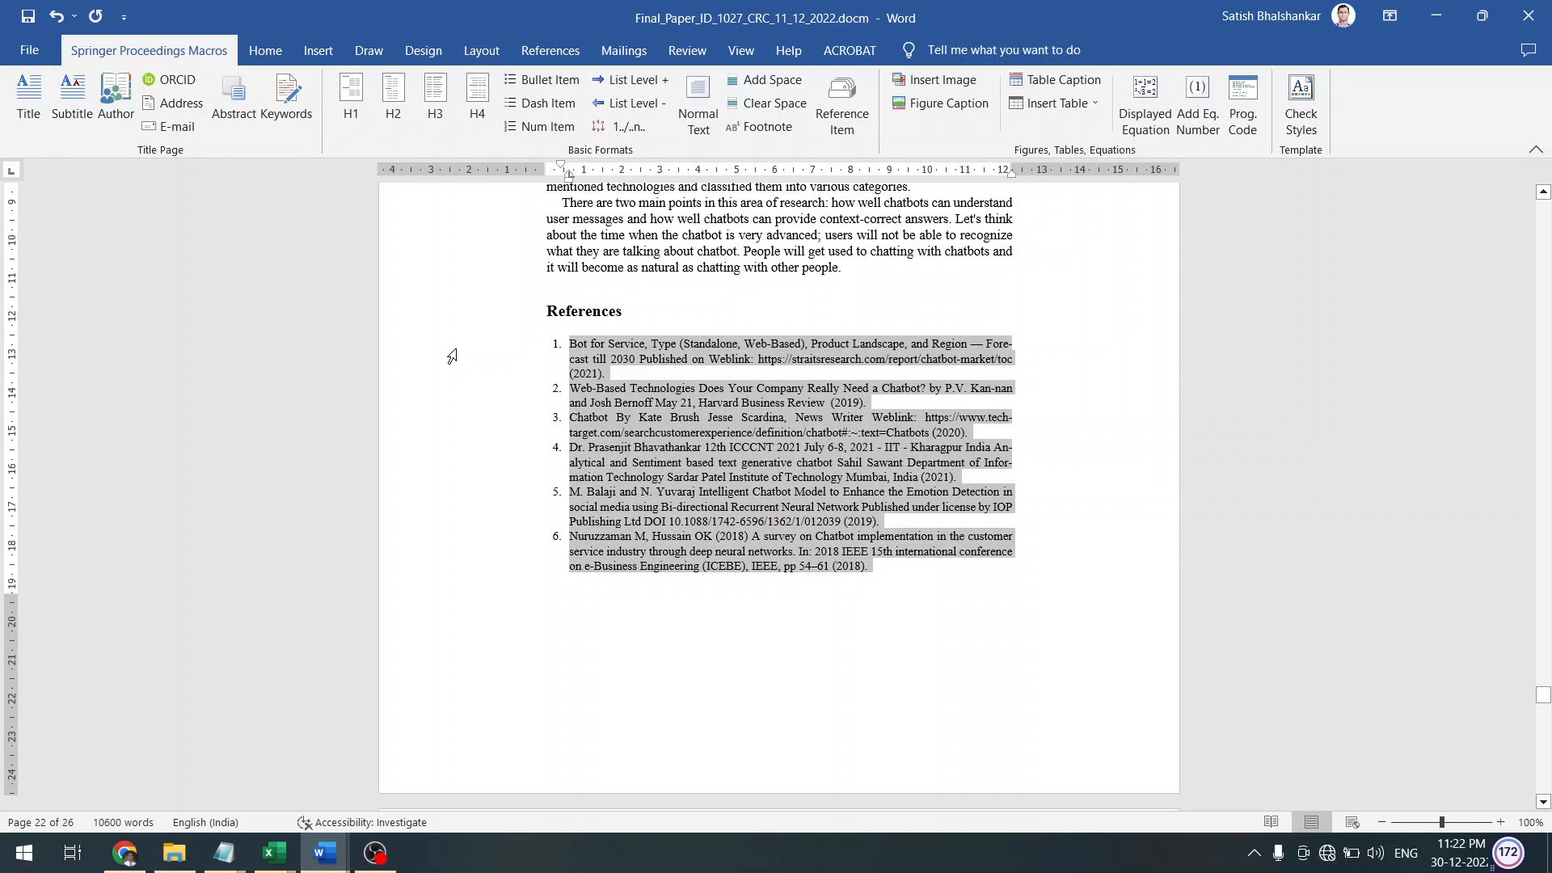
In the splnproc1703 template, highlight the 2010 year in sample reference 4
{"action": "left_click", "coordinate": [324, 853]}
{"action": "left_click", "coordinate": [315, 805]}
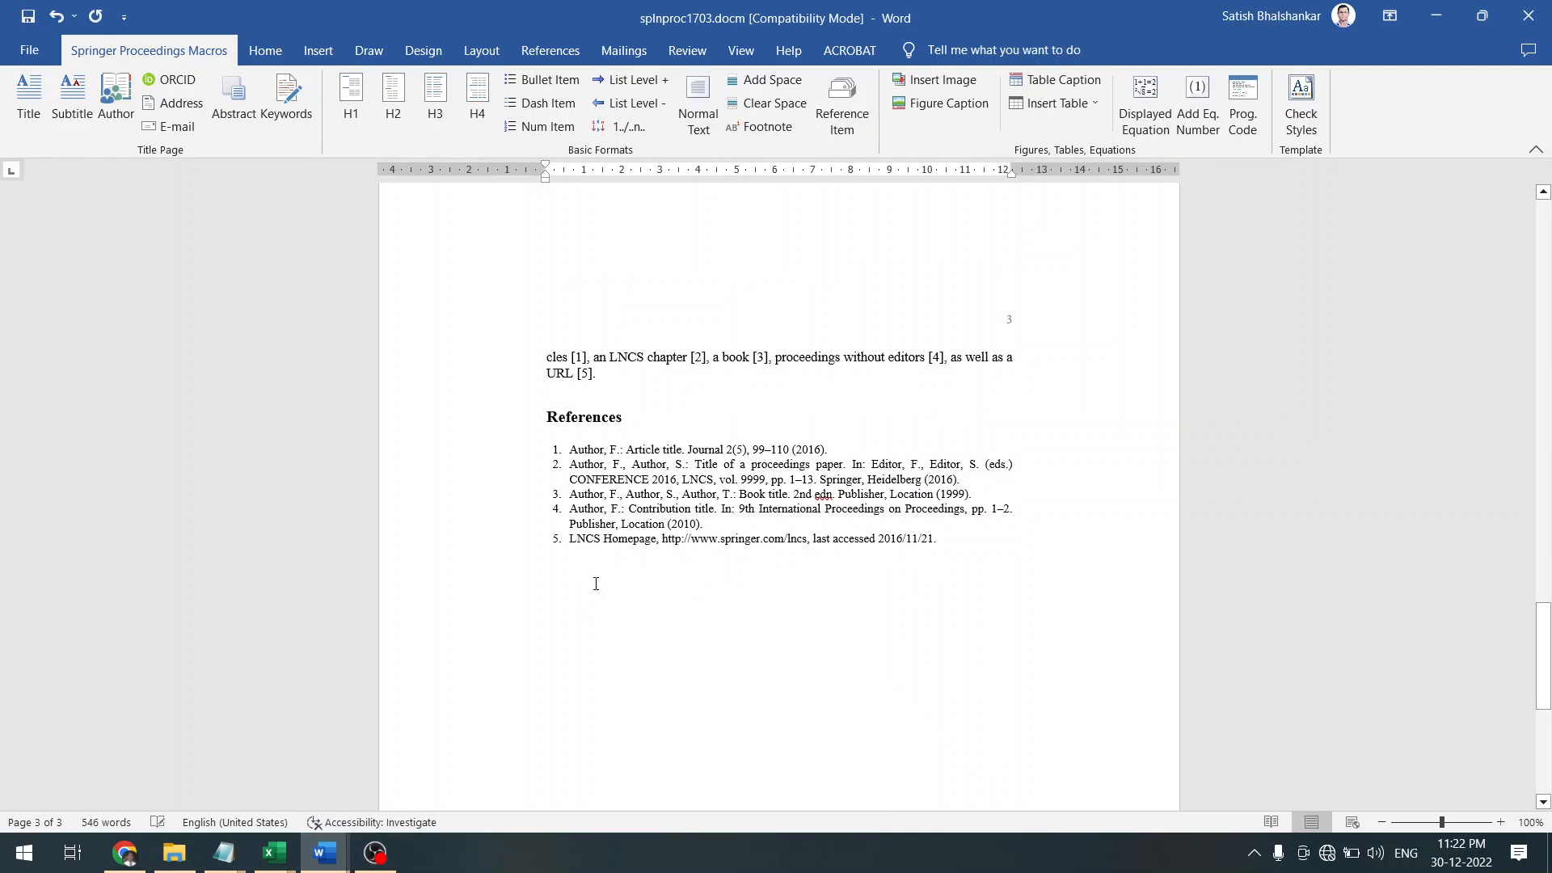
{"action": "left_click", "coordinate": [589, 516]}
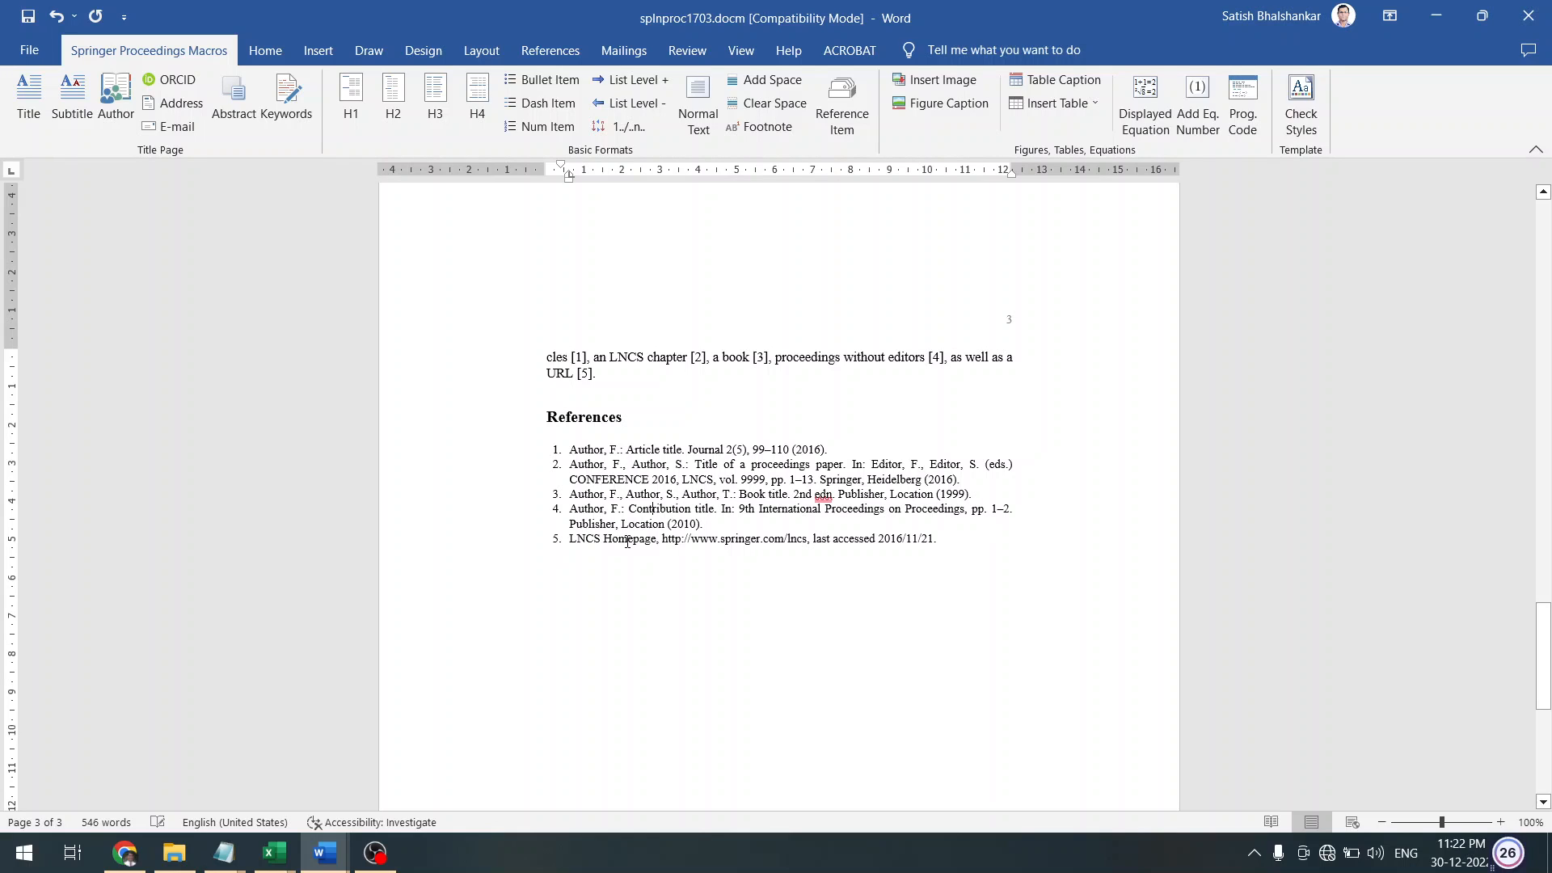
{"action": "key", "text": "shift+Right"}
{"action": "key", "text": "shift+Right"}
{"action": "key", "text": "shift+Right"}
{"action": "key", "text": "shift+Right"}
{"action": "key", "text": "shift+Right"}
{"action": "key", "text": "shift+Right"}
{"action": "key", "text": "shift+Right"}
{"action": "left_click", "coordinate": [641, 574]}
Cycle through the Notepad and Final_Paper windows, ending on the splnproc1703 template
{"action": "left_click", "coordinate": [224, 853]}
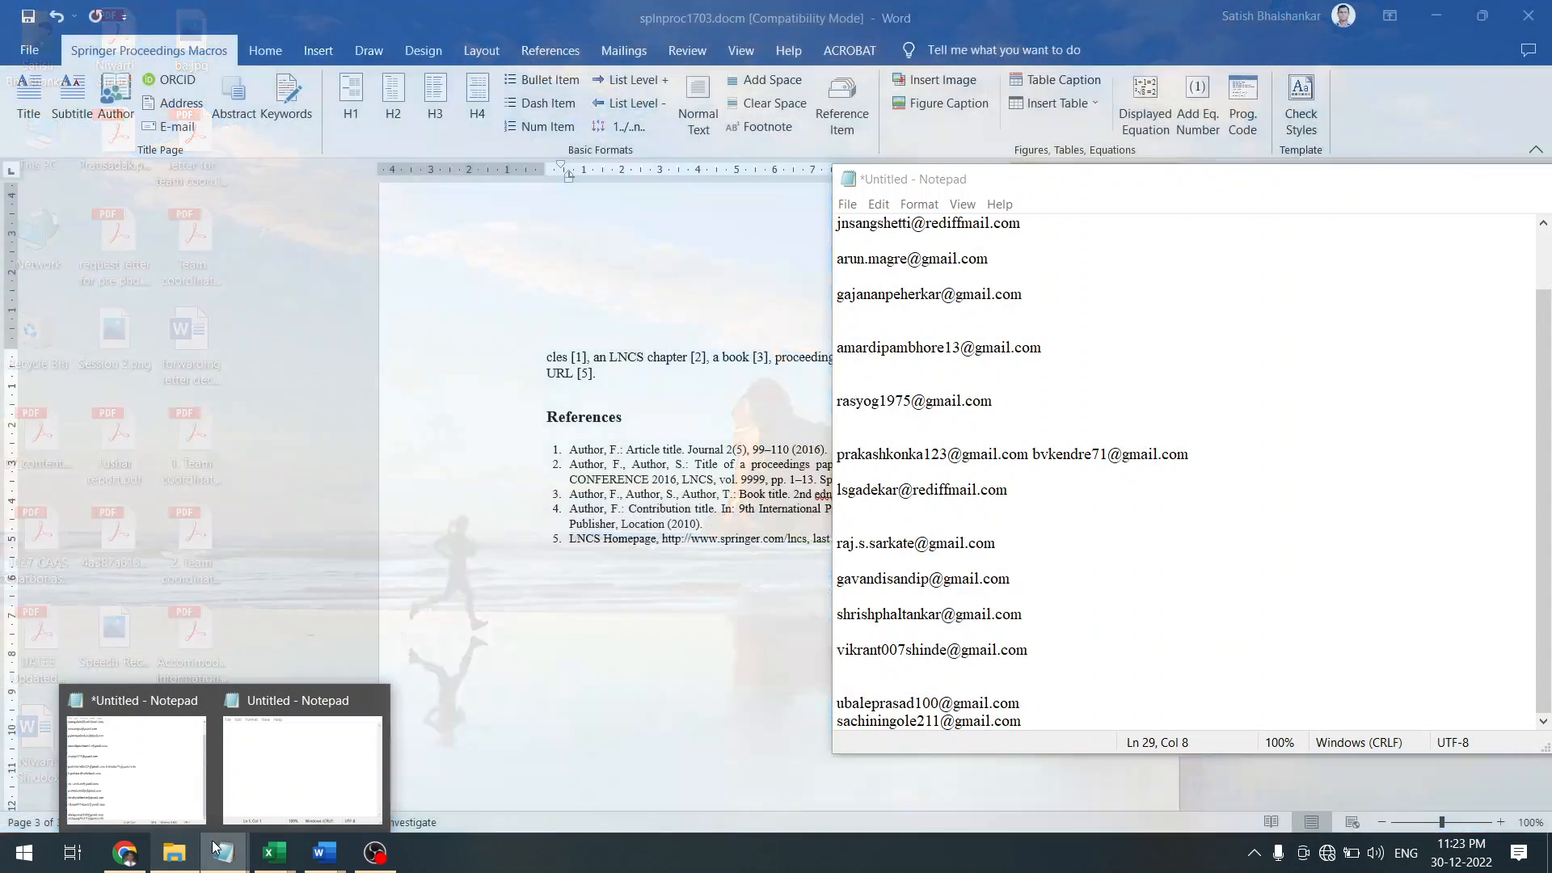
{"action": "left_click", "coordinate": [324, 853]}
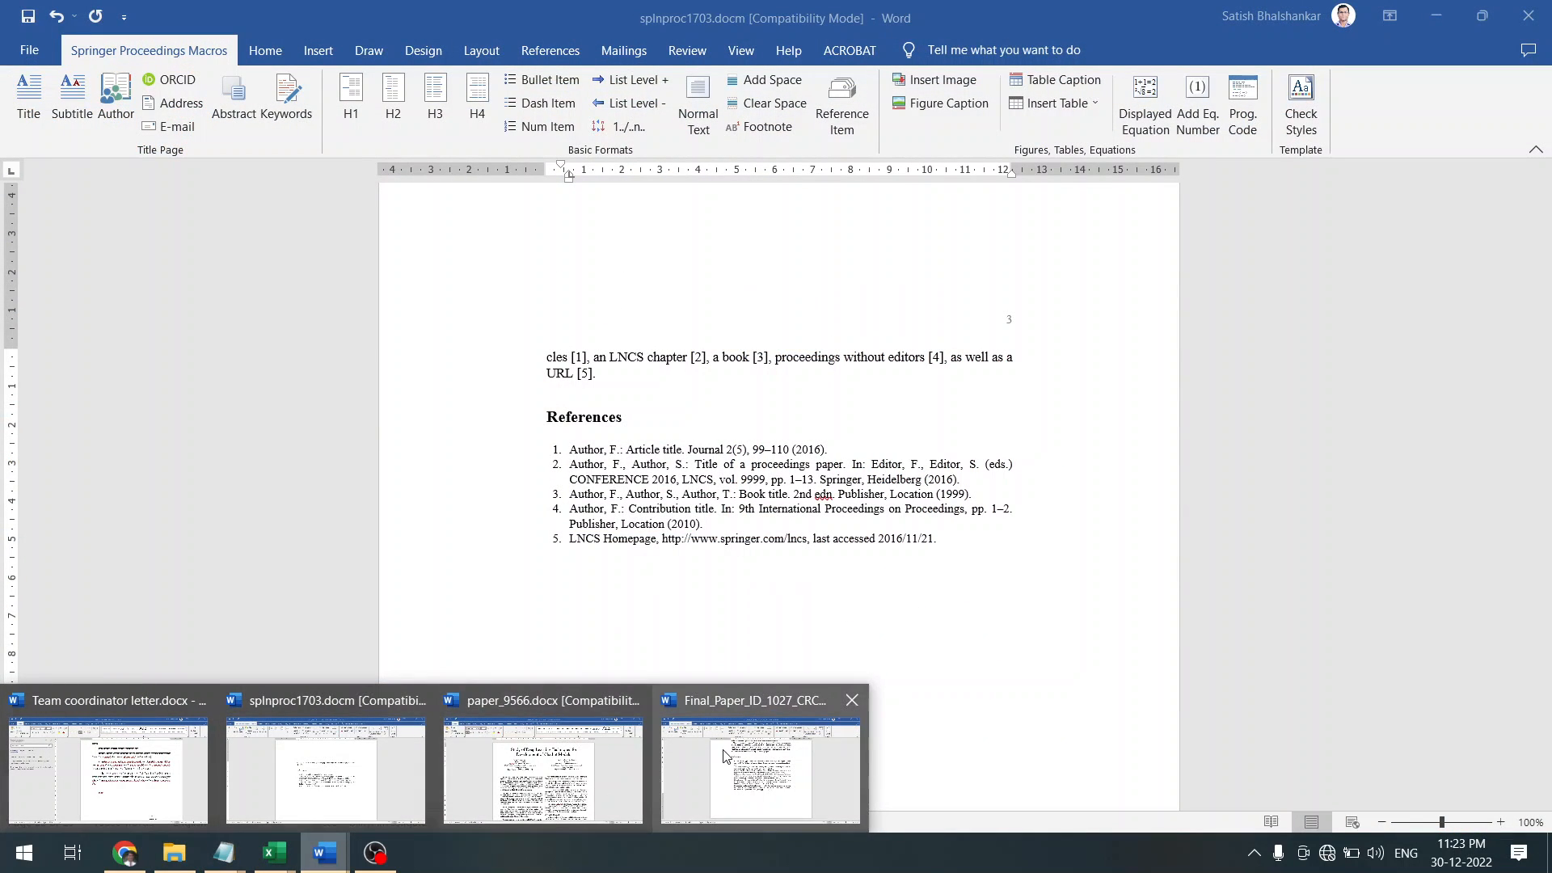
{"action": "left_click", "coordinate": [726, 755]}
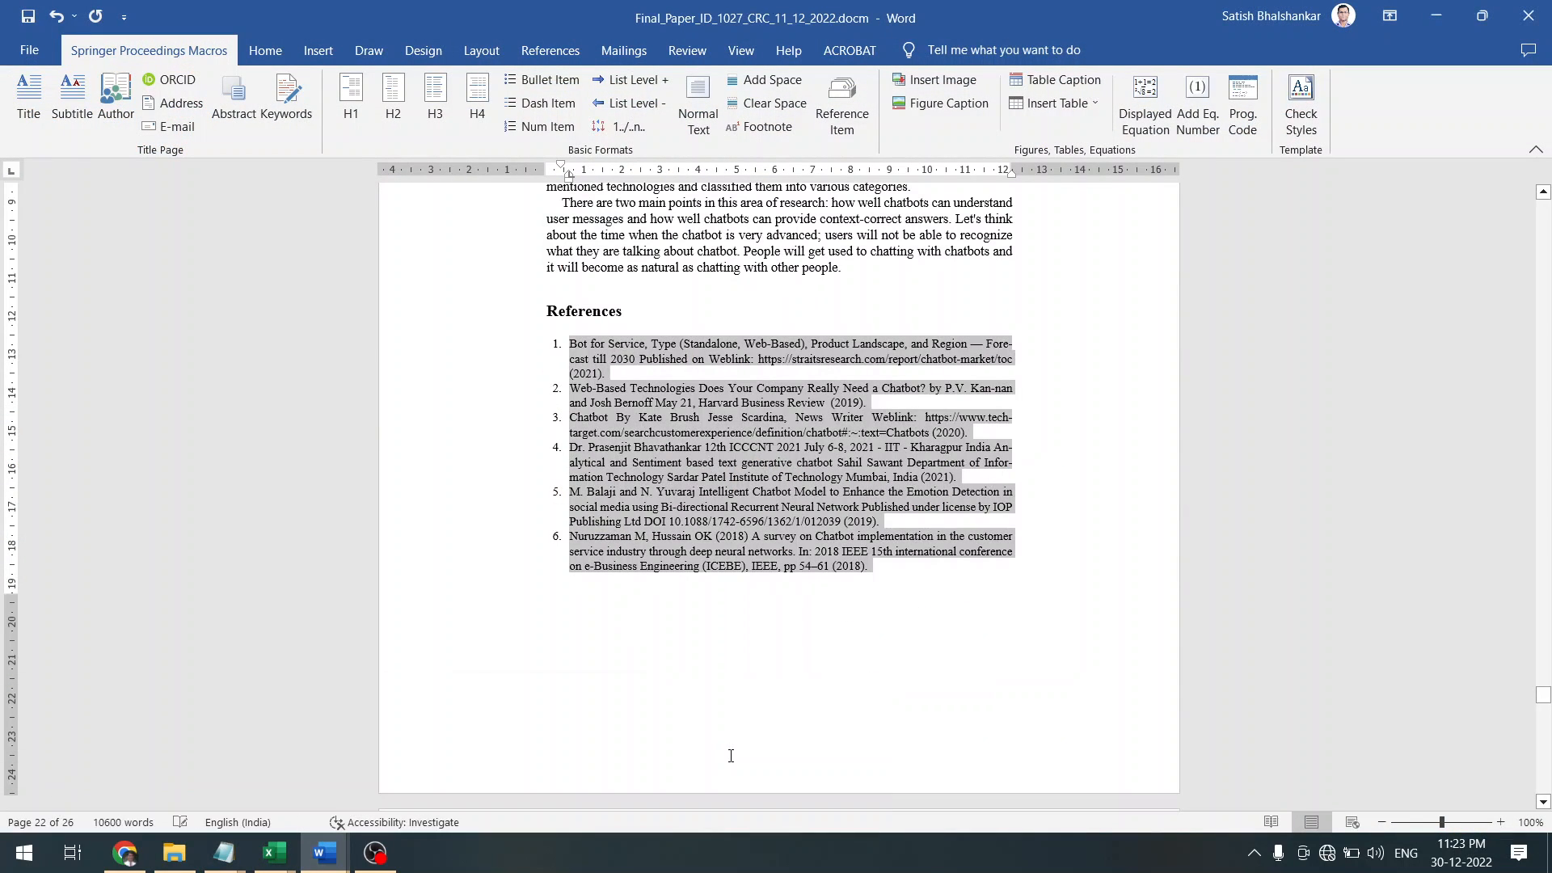
{"action": "left_click", "coordinate": [224, 853]}
{"action": "left_click", "coordinate": [354, 771]}
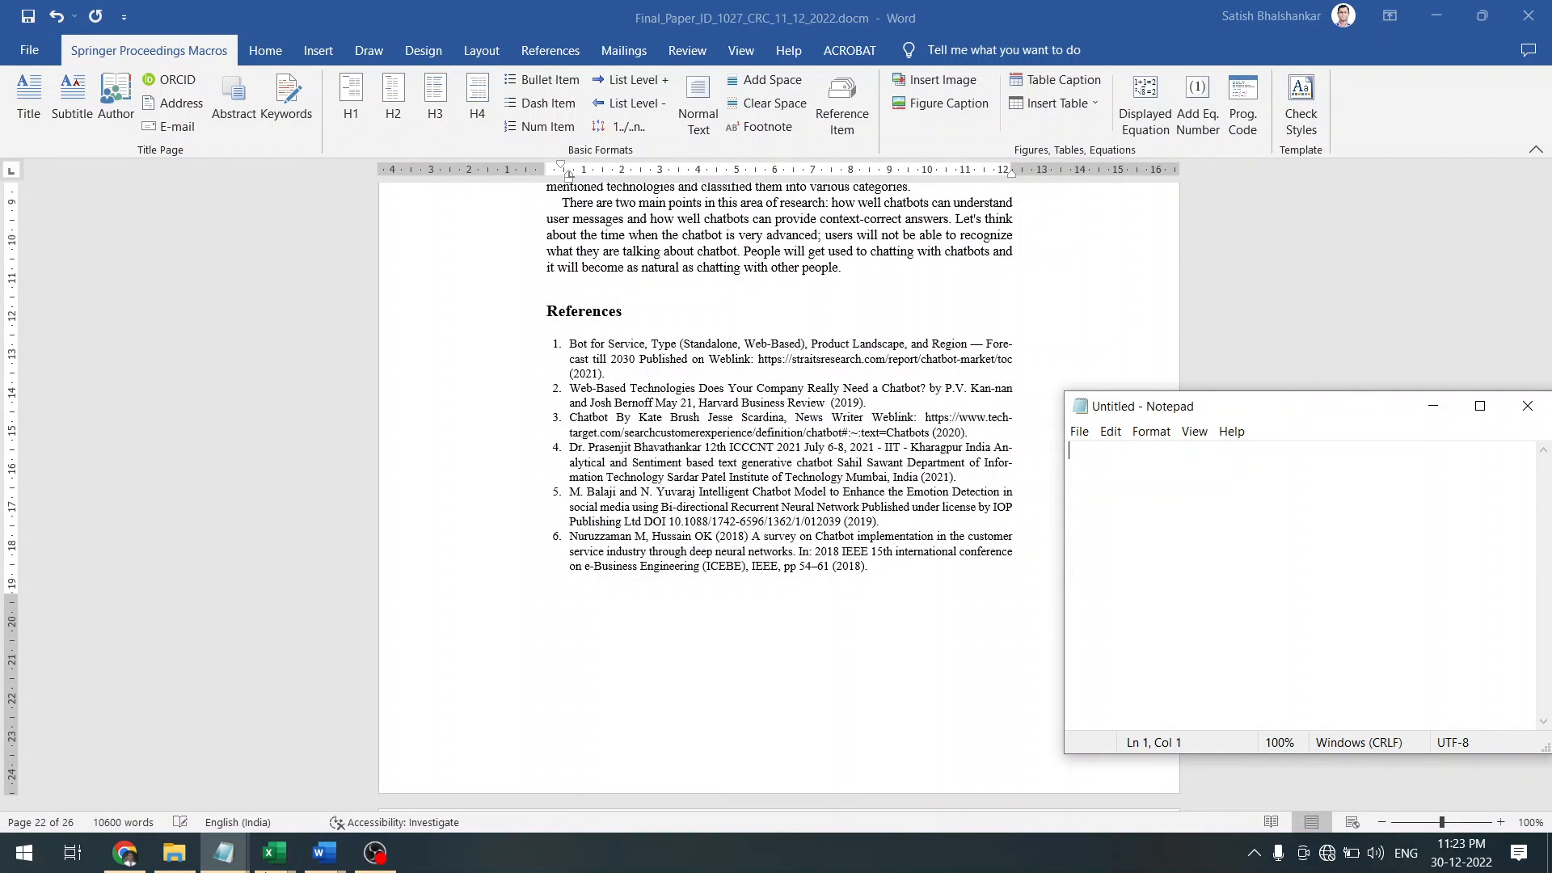
{"action": "left_click", "coordinate": [325, 853]}
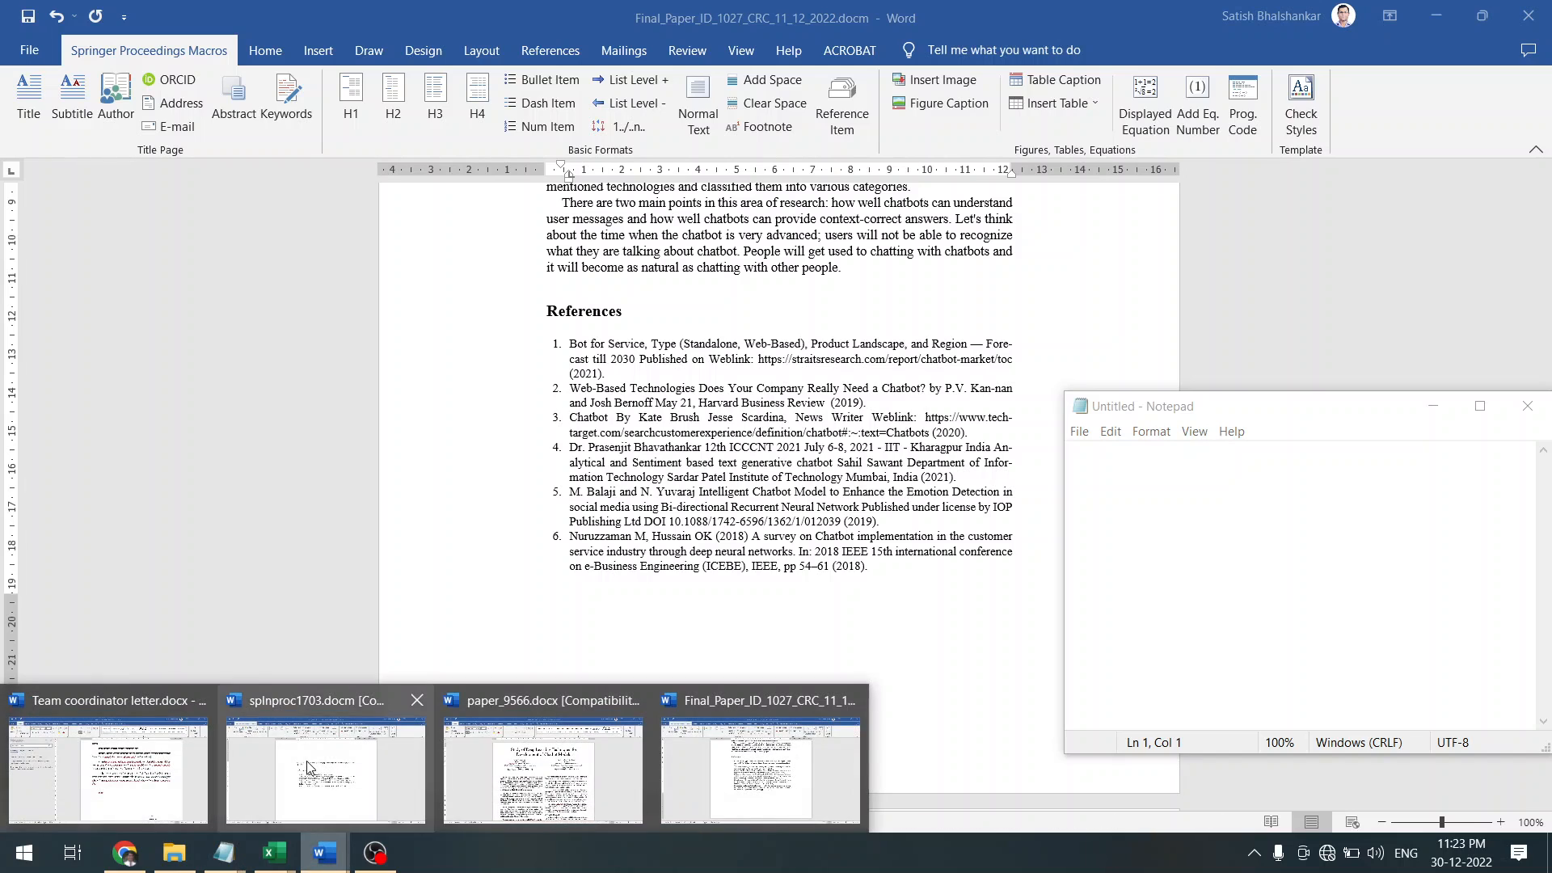
{"action": "left_click", "coordinate": [312, 768]}
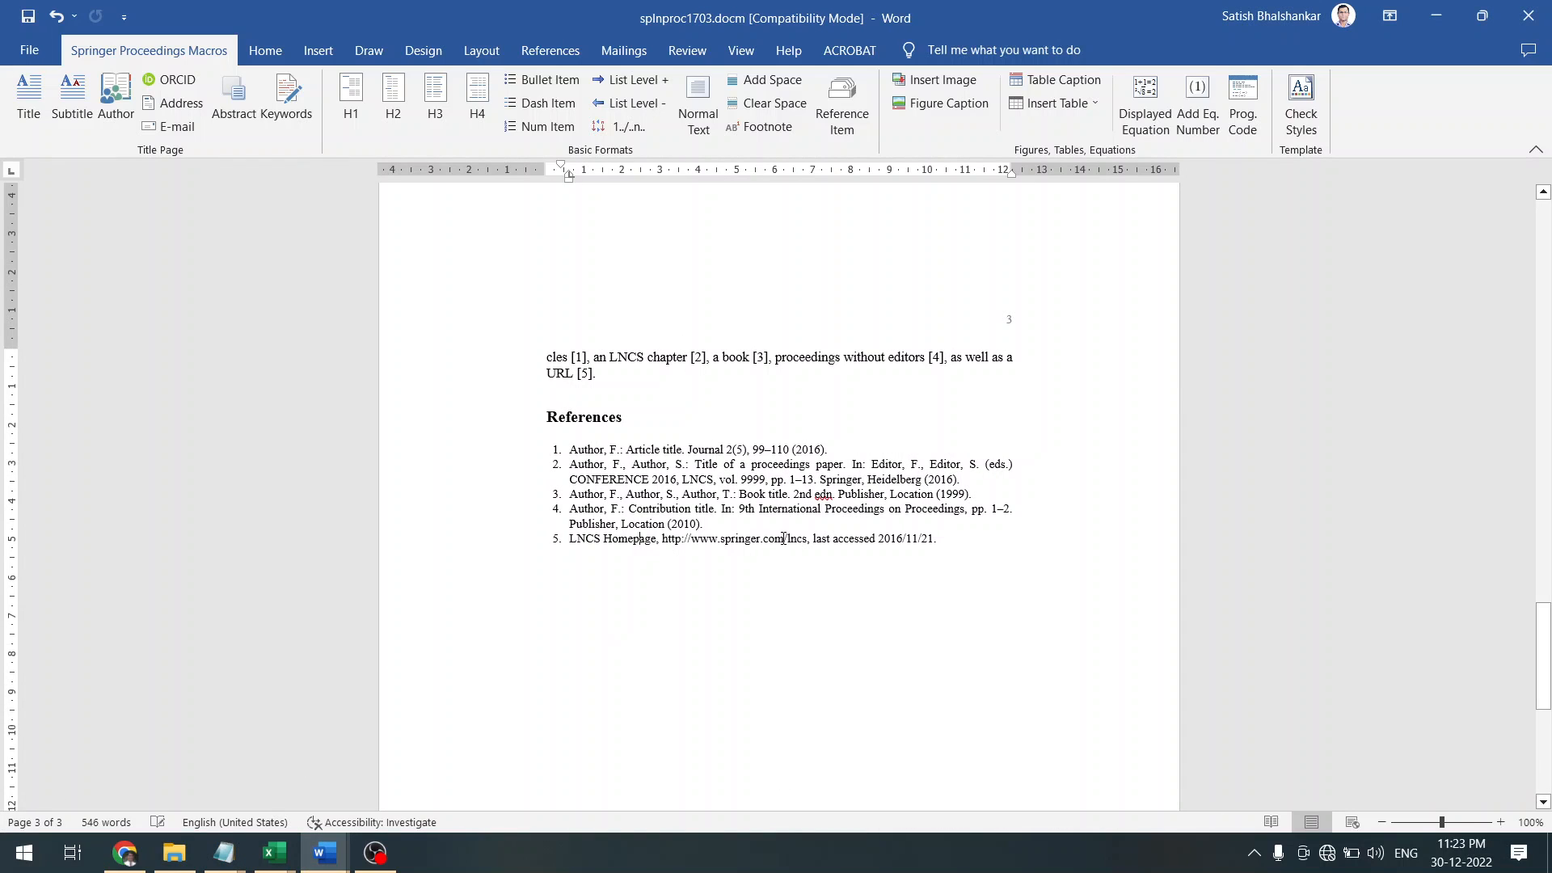
Delete the template's five sample references and paste the paper's six references in their place
{"action": "left_click", "coordinate": [945, 546]}
{"action": "key", "text": "shift+Up"}
{"action": "key", "text": "shift+Up"}
{"action": "key", "text": "shift+Up"}
{"action": "key", "text": "shift+Up"}
{"action": "key", "text": "shift+Up"}
{"action": "key", "text": "shift+Up"}
{"action": "key", "text": "shift+Up"}
{"action": "key", "text": "shift+Right"}
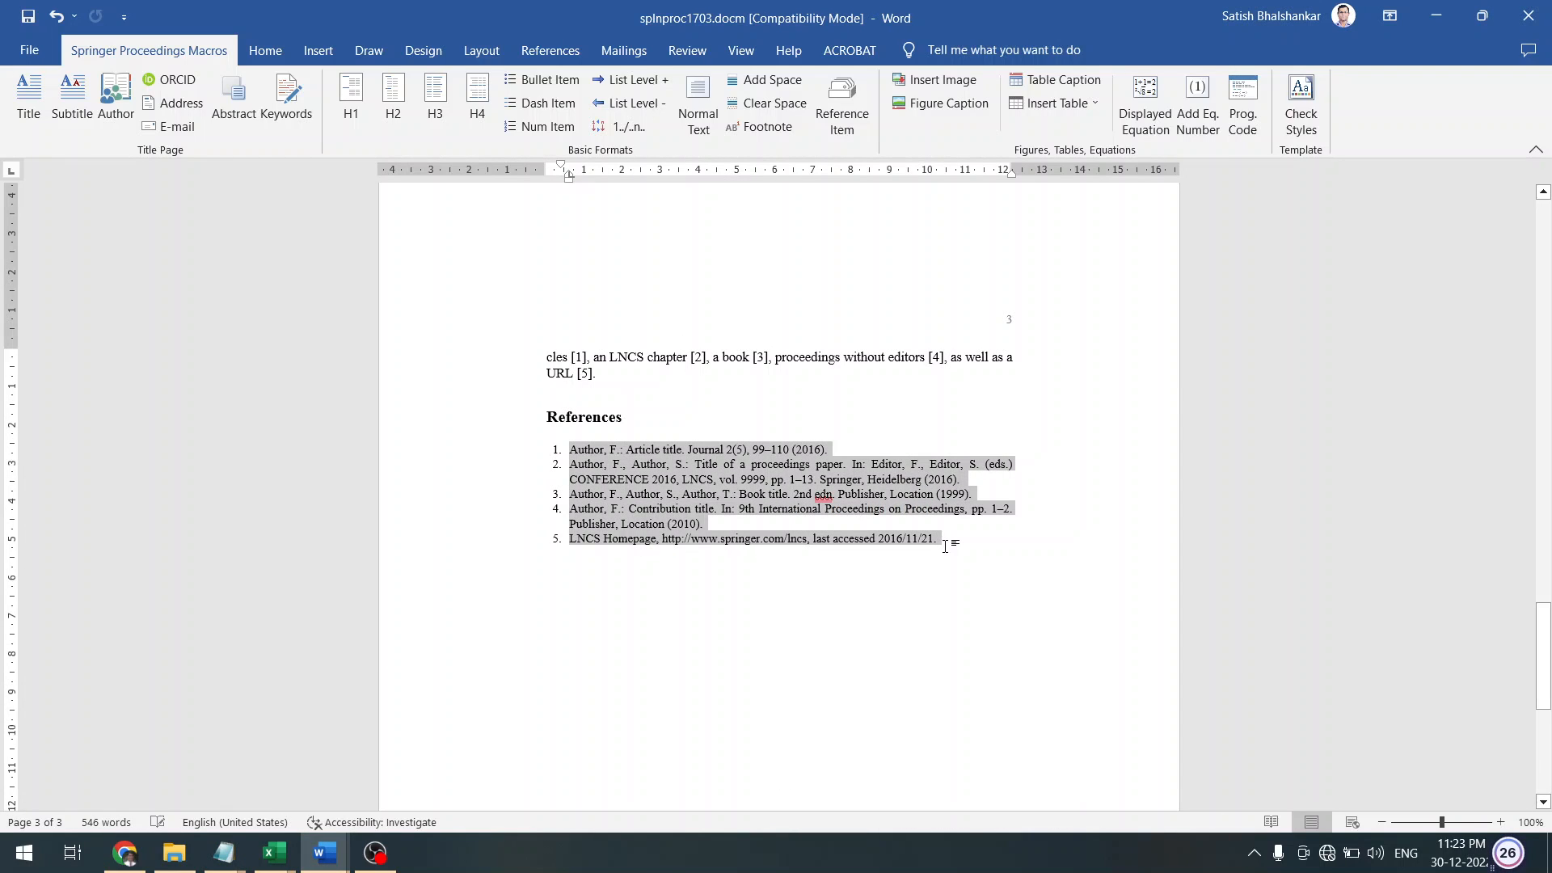
{"action": "key", "text": "Delete"}
{"action": "key", "text": "BackSpace"}
{"action": "key", "text": "BackSpace"}
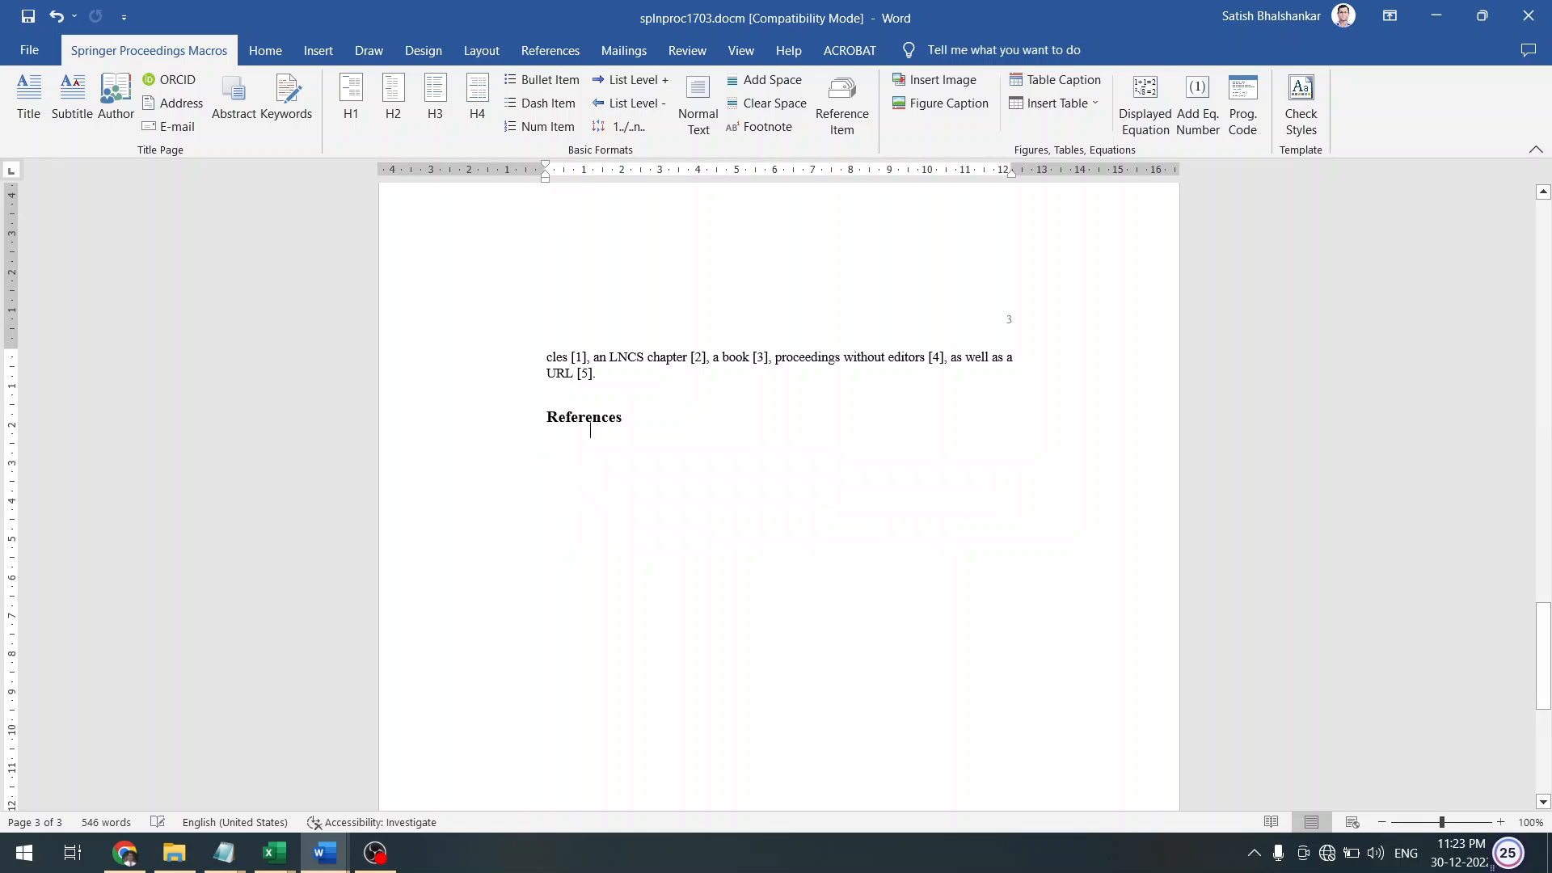
{"action": "type", "text": "Bot for Service, Type (Standalone, Web-Based), Product Landscape, and Region — Forecast till 2030 Published on Weblink: https://straitsresearch.com/report/chatbot-market/toc (2021). Web-Based Technologies Does Your Company Really Need a Chatbot? by P.V. Kannan and Josh Bernoff May 21, Harvard Business Review (2019). Chatbot By Kate Brush Jesse Scardina, News Writer Weblink: https://www.techtarget.com/searchcustomerexperience/definition/chatbot#:~:text=Chatbots (2020). Dr. Prasenjit Bhavathankar 12th ICCCNT 2021 July 6-8, 2021 - IIT - Kharagpur India Analytical and Sentiment based text generative chatbot Sahil Sawant Department of Information Technology Sardar Patel Institute of Technology Mumbai, India (2021). M. Balaji and N. Yuvaraj Intelligent Chatbot Model to Enhance the Emotion Detection in social media using Bi-directional Recurrent Neural Network Published under license by IOP Publishing Ltd DOI 10.1088/1742-6596/1362/1/012039 (2019). Nuruzzaman M, Hussain OK (2018) A survey on Chatbot implementation in the customer service industry through deep neural networks. In: 2018 IEEE 15th international conference on e-Business Engineering (ICEBE), IEEE, pp 54–61 (2018)."}
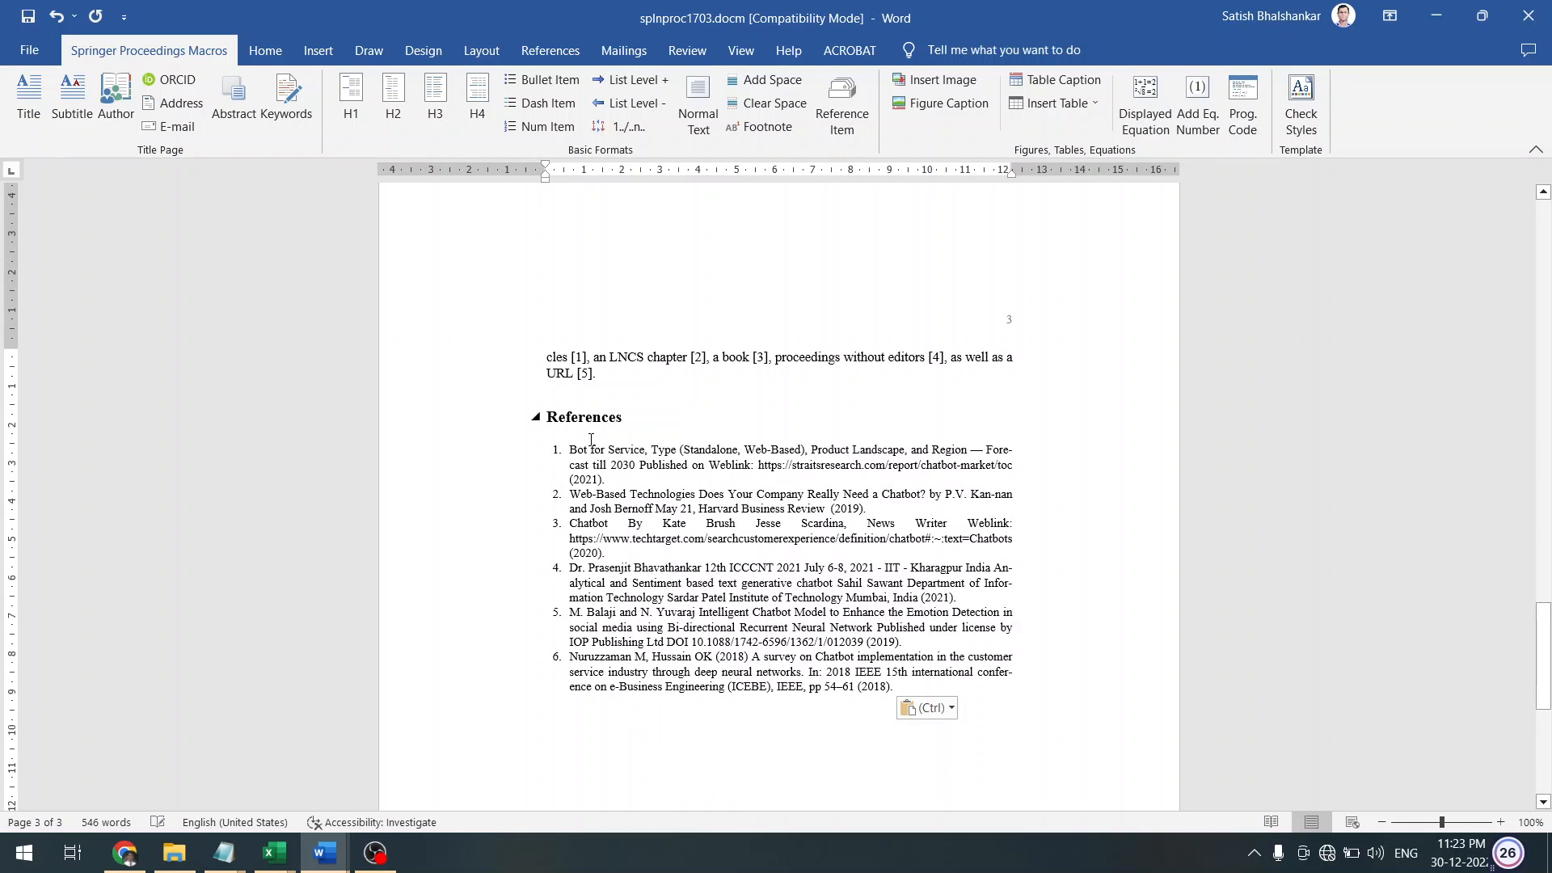
Remove the pasted numbering from the six references and apply the template's Reference Item style
{"action": "left_click", "coordinate": [519, 467]}
{"action": "key", "text": "Up"}
{"action": "key", "text": "shift+Down"}
{"action": "key", "text": "shift+Down"}
{"action": "key", "text": "shift+Down"}
{"action": "key", "text": "shift+Down"}
{"action": "key", "text": "shift+Down"}
{"action": "key", "text": "shift+Down"}
{"action": "key", "text": "shift+Down"}
{"action": "key", "text": "shift+Down"}
{"action": "key", "text": "shift+Down"}
{"action": "key", "text": "shift+Down"}
{"action": "key", "text": "shift+Down"}
{"action": "key", "text": "shift+Down"}
{"action": "key", "text": "shift+Down"}
{"action": "key", "text": "shift+Down"}
{"action": "key", "text": "shift+Down"}
{"action": "key", "text": "shift+Down"}
{"action": "key", "text": "shift+Down"}
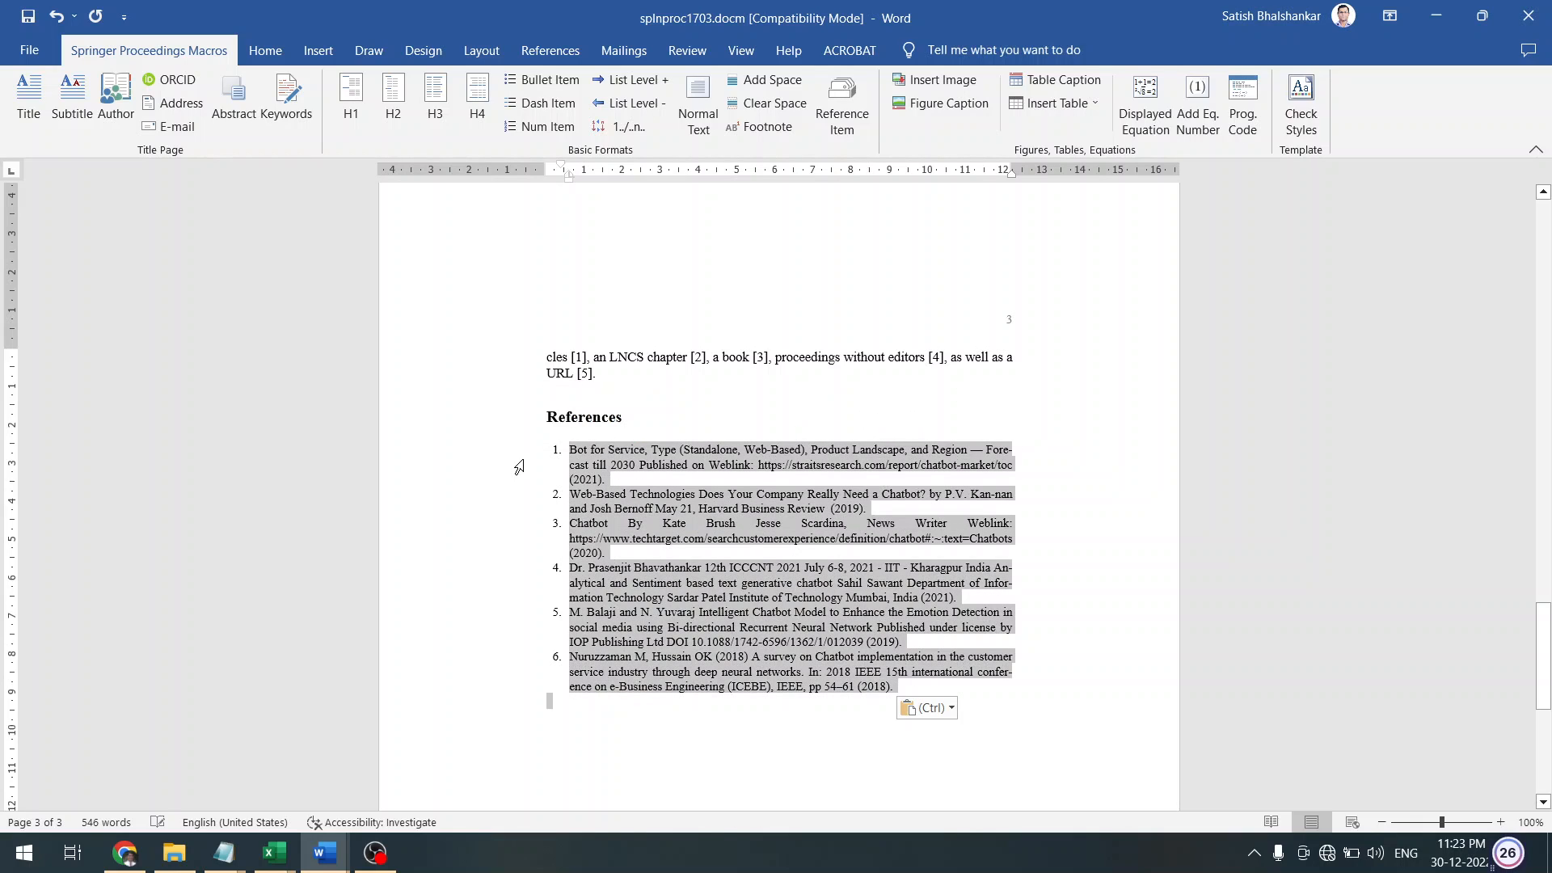
{"action": "key", "text": "shift+Up"}
{"action": "left_click", "coordinate": [321, 52]}
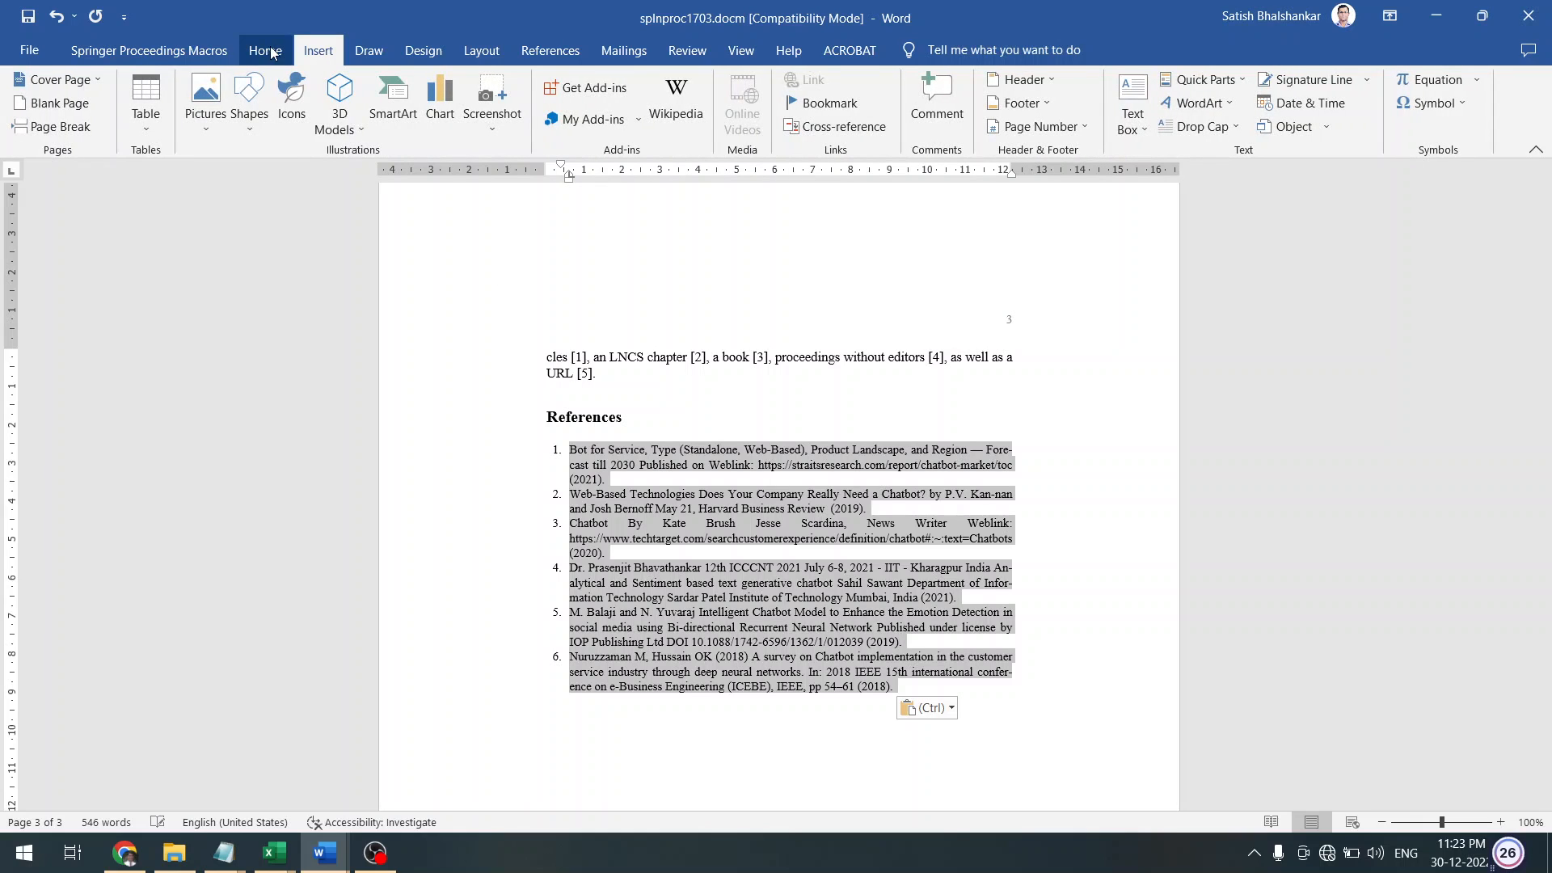
{"action": "left_click", "coordinate": [288, 51]}
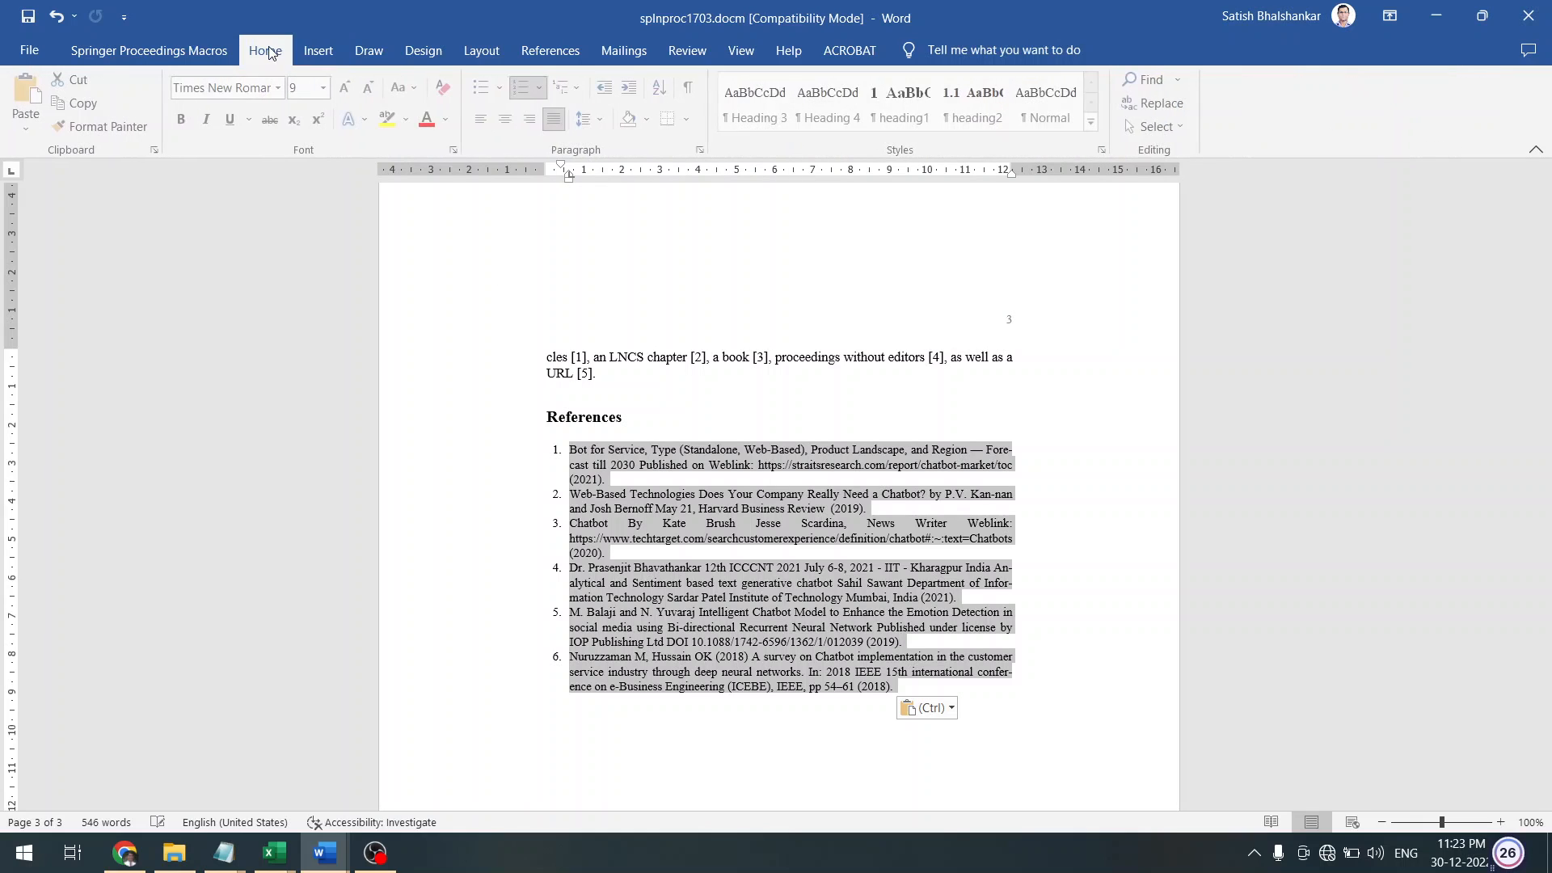
{"action": "left_click", "coordinate": [530, 91]}
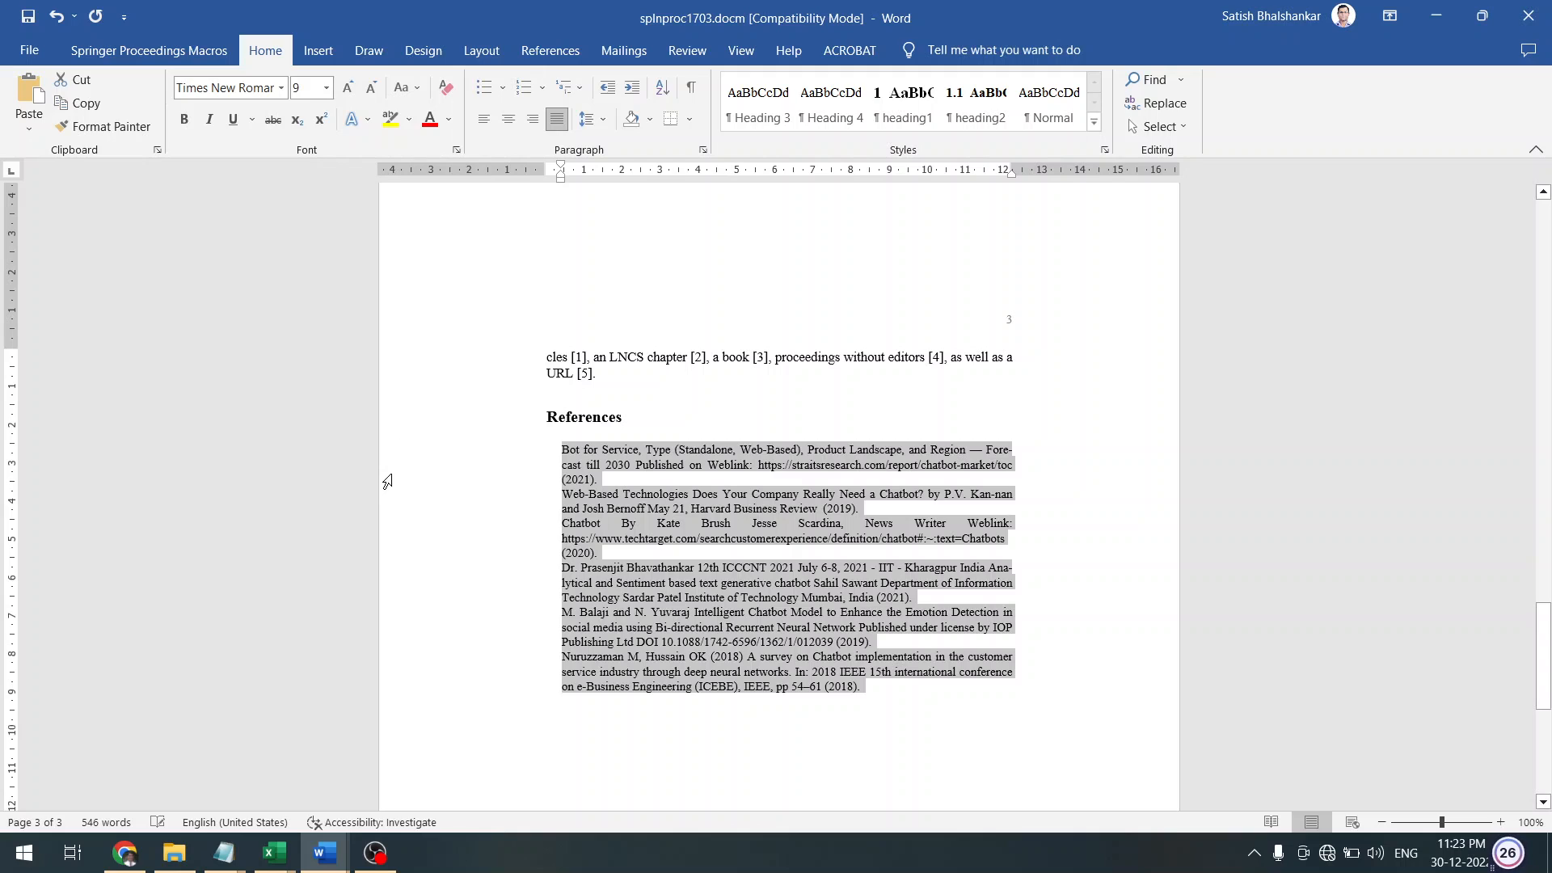
{"action": "left_click", "coordinate": [136, 47]}
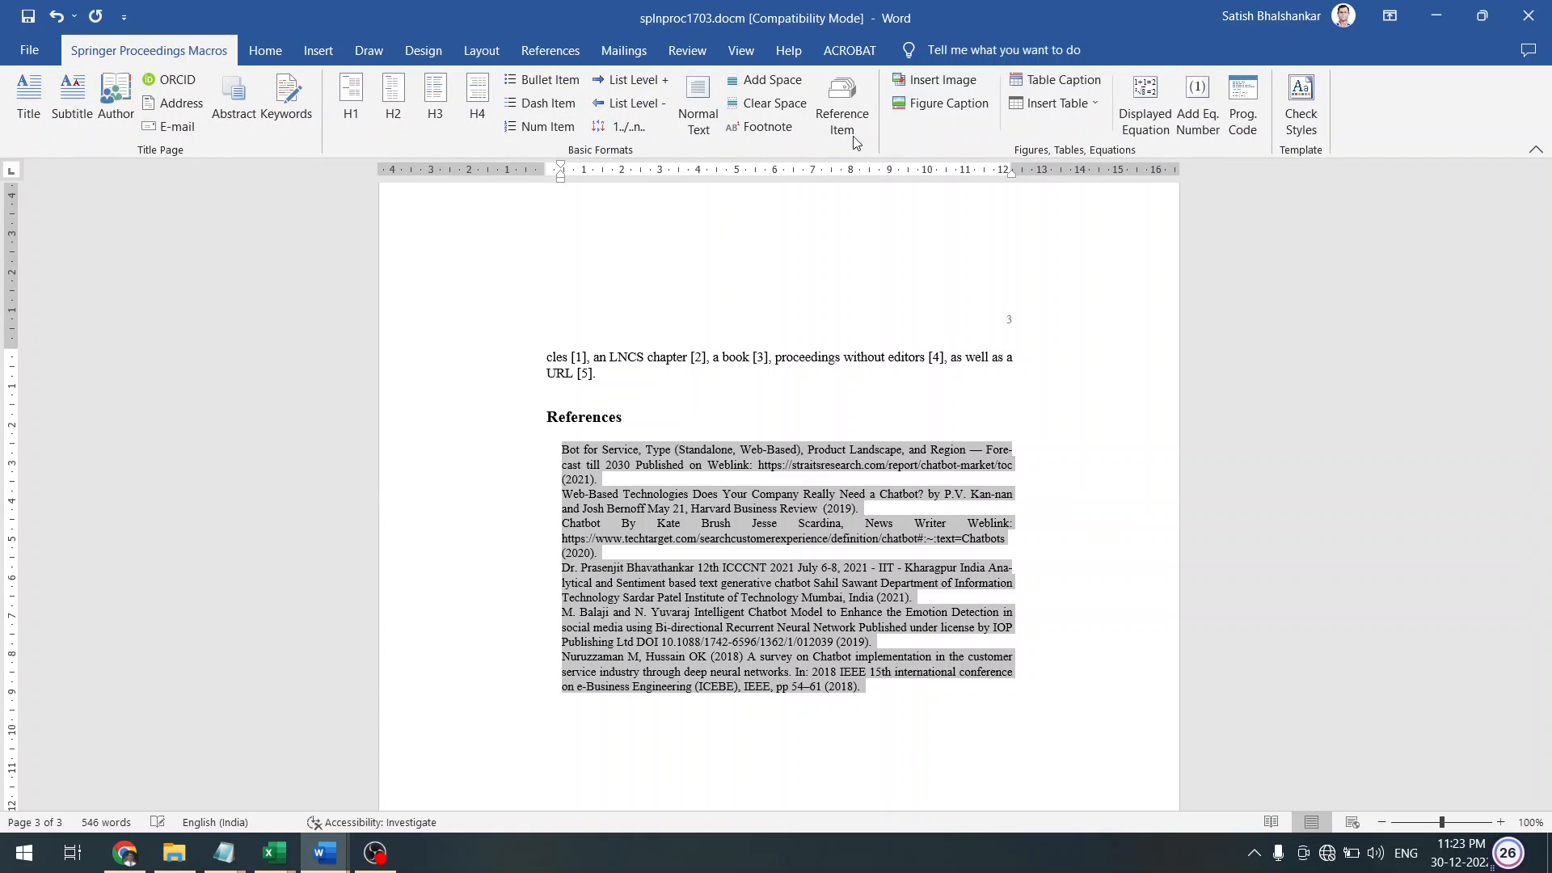
{"action": "left_click", "coordinate": [860, 114]}
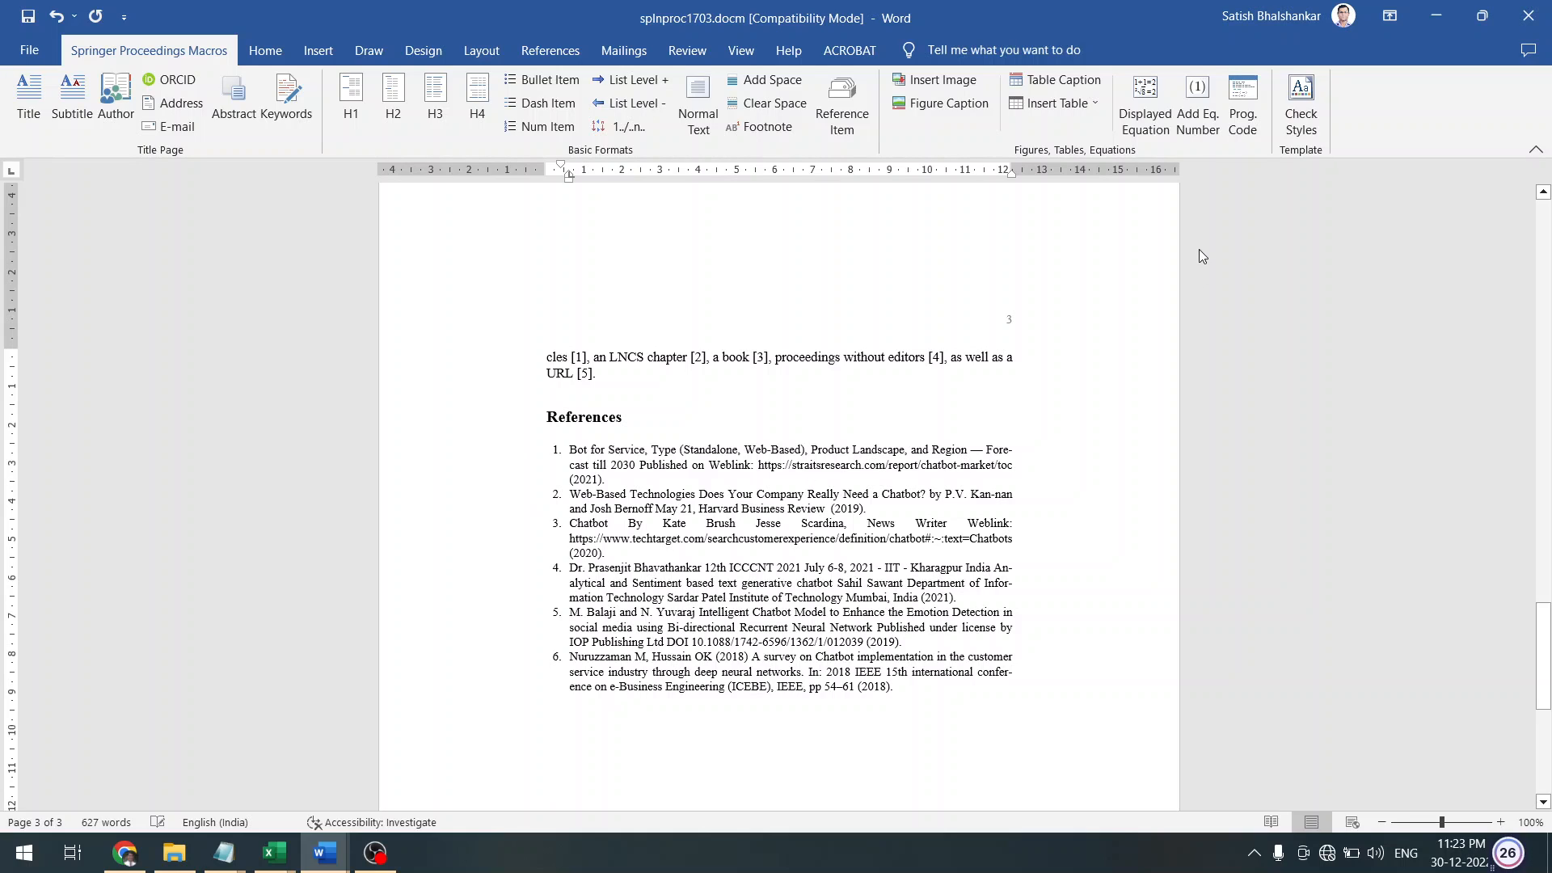
Run Check Styles to restore the Springer styles, return to the document top, then switch to OBS Studio
{"action": "left_click", "coordinate": [1303, 104]}
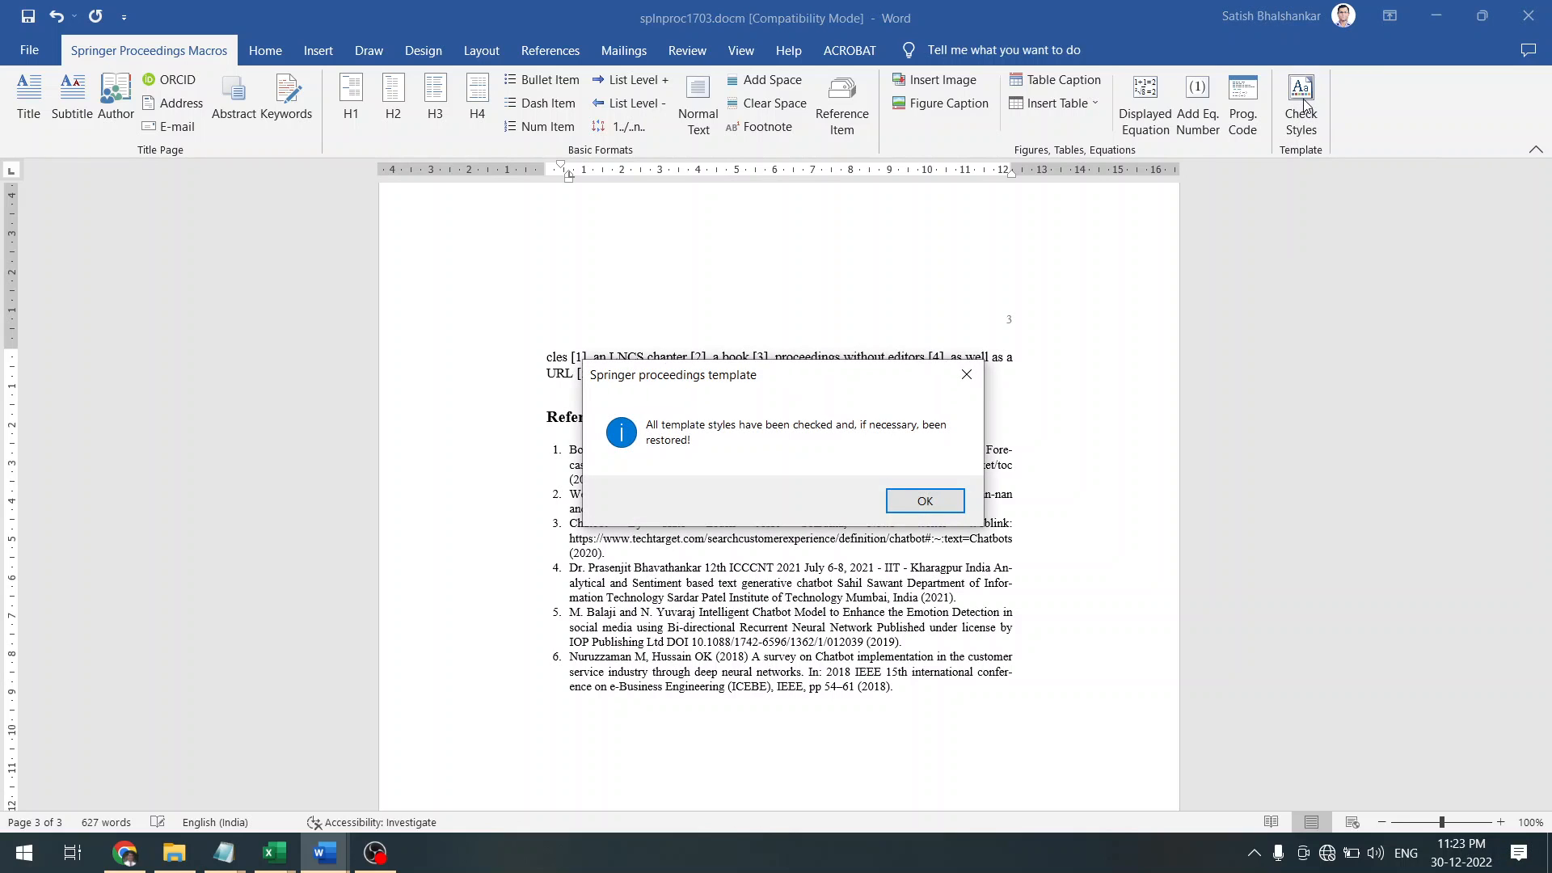
{"action": "left_click", "coordinate": [911, 505]}
{"action": "scroll", "coordinate": [910, 503], "scroll_direction": "up", "scroll_amount": 20}
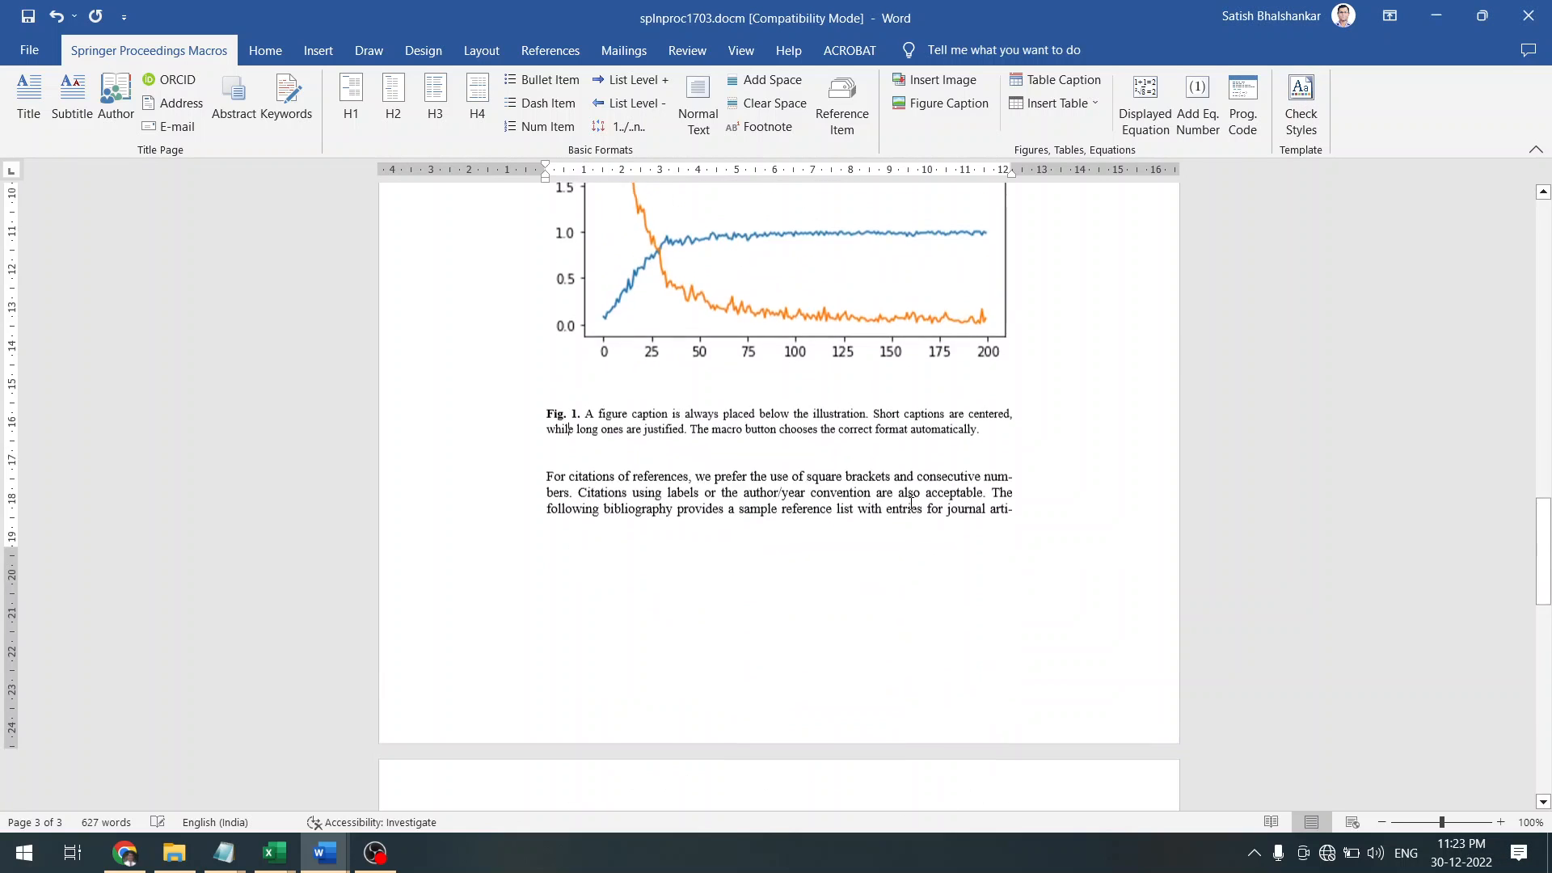
{"action": "key", "text": "ctrl+Home"}
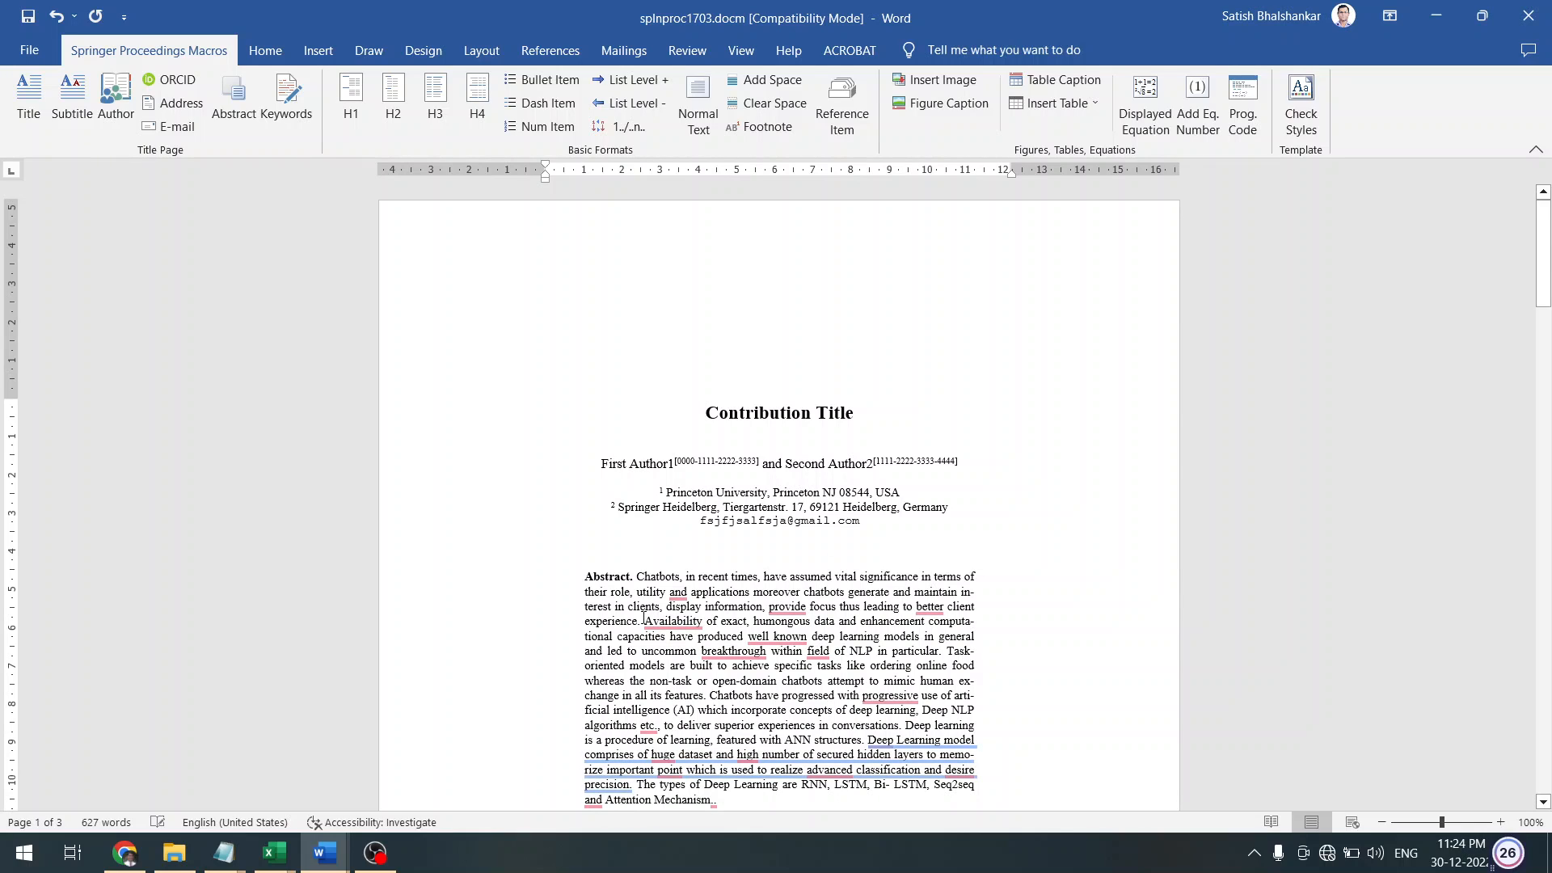
{"action": "left_click", "coordinate": [376, 856]}
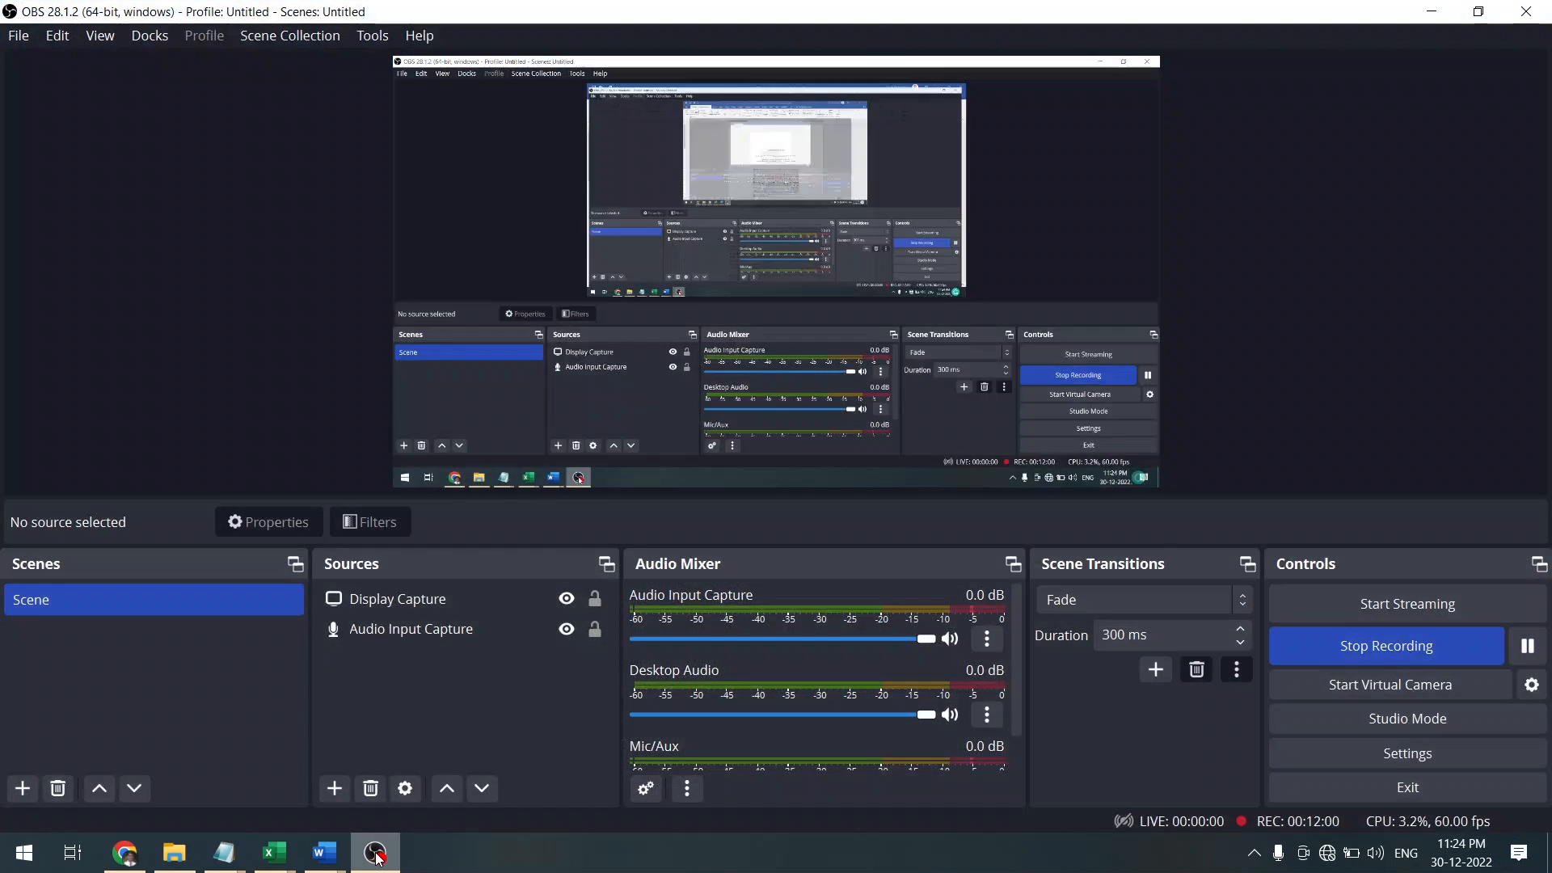